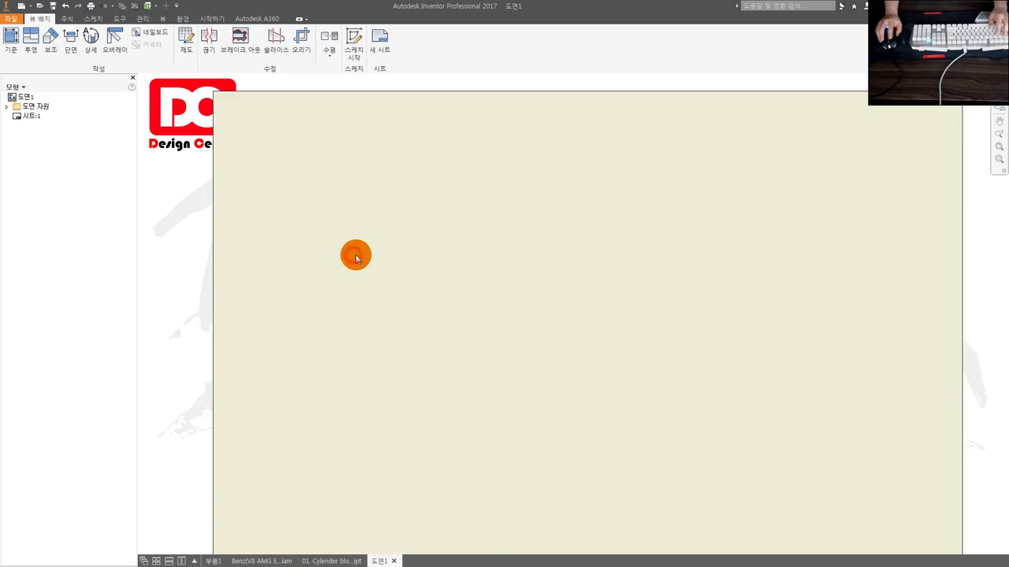
Step: Start a new sheet sketch and choose 바이스-3D.dwg for AutoCAD import
{"action": "scroll", "coordinate": [370, 260], "scroll_direction": "down", "scroll_amount": 3}
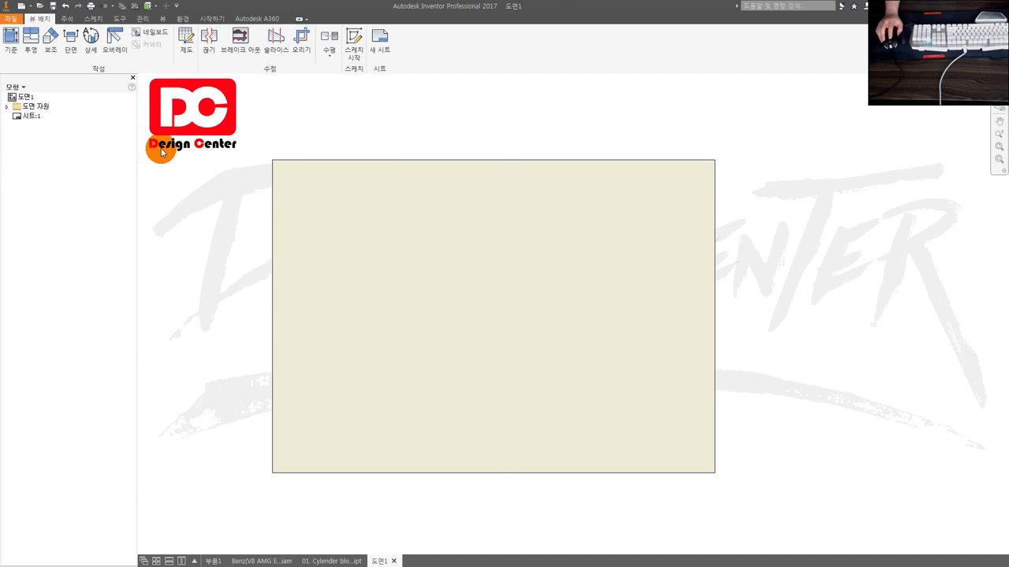
{"action": "left_click", "coordinate": [13, 20]}
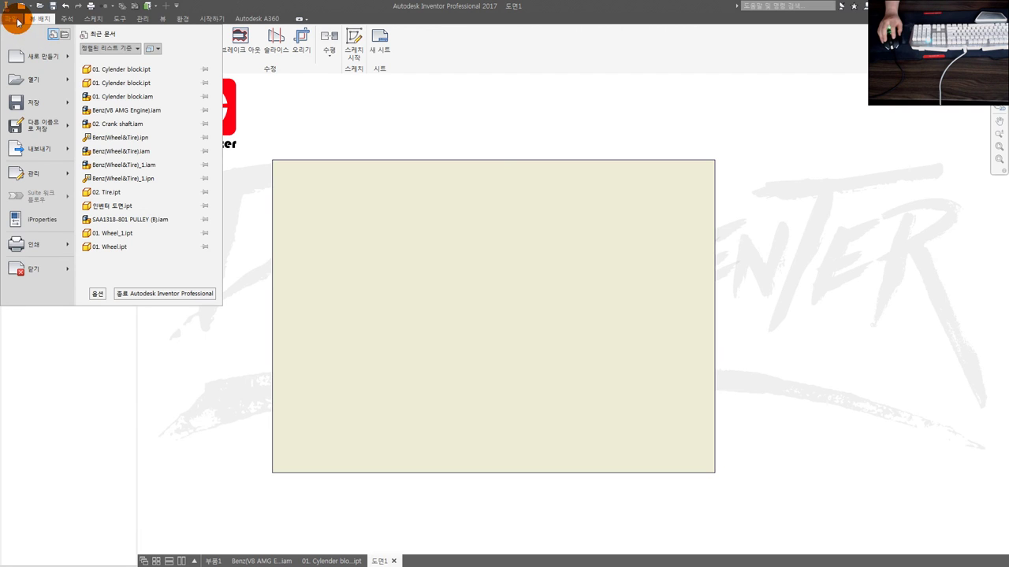
{"action": "left_click", "coordinate": [229, 112]}
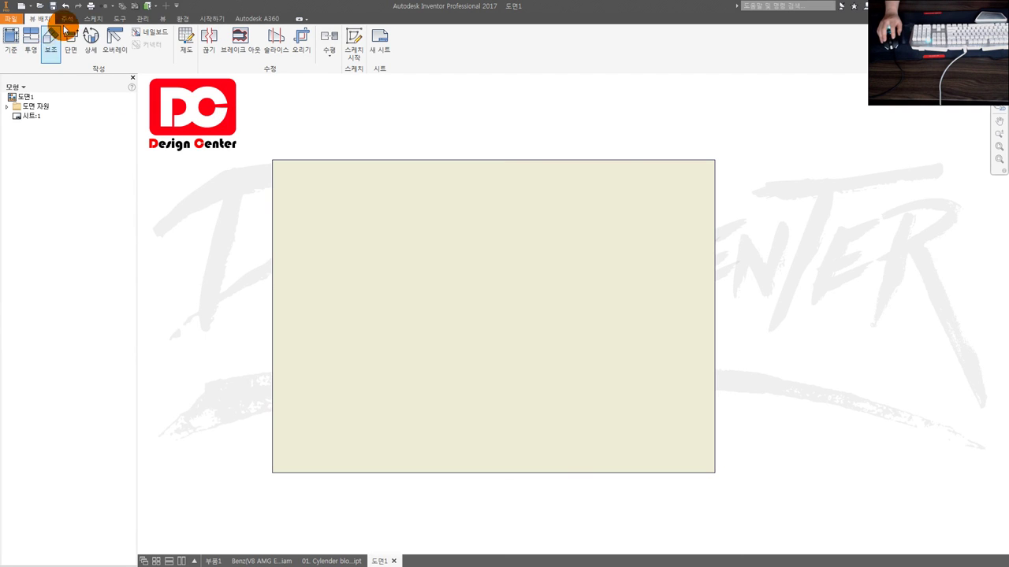
{"action": "left_click", "coordinate": [354, 52]}
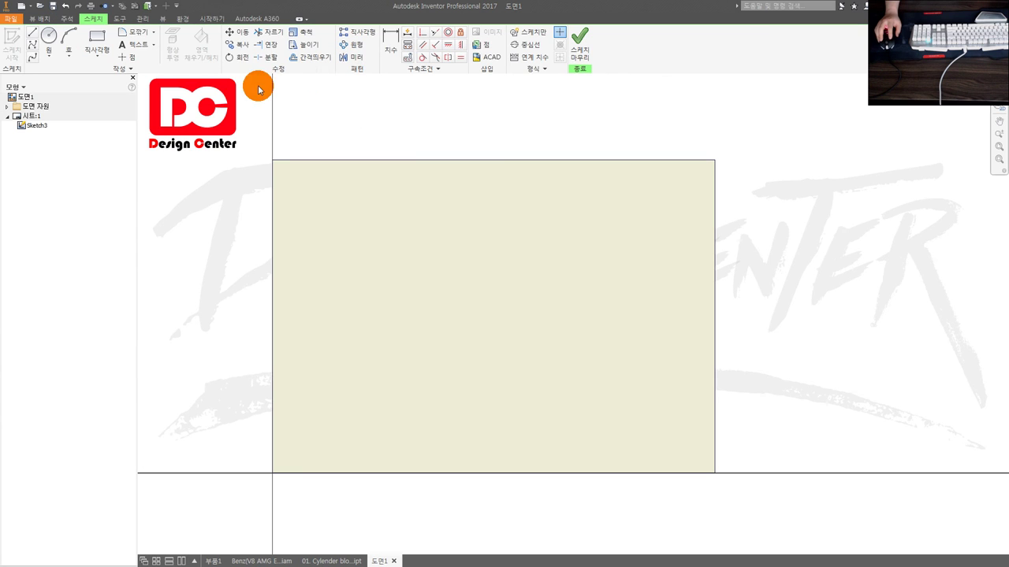
{"action": "left_click", "coordinate": [488, 60]}
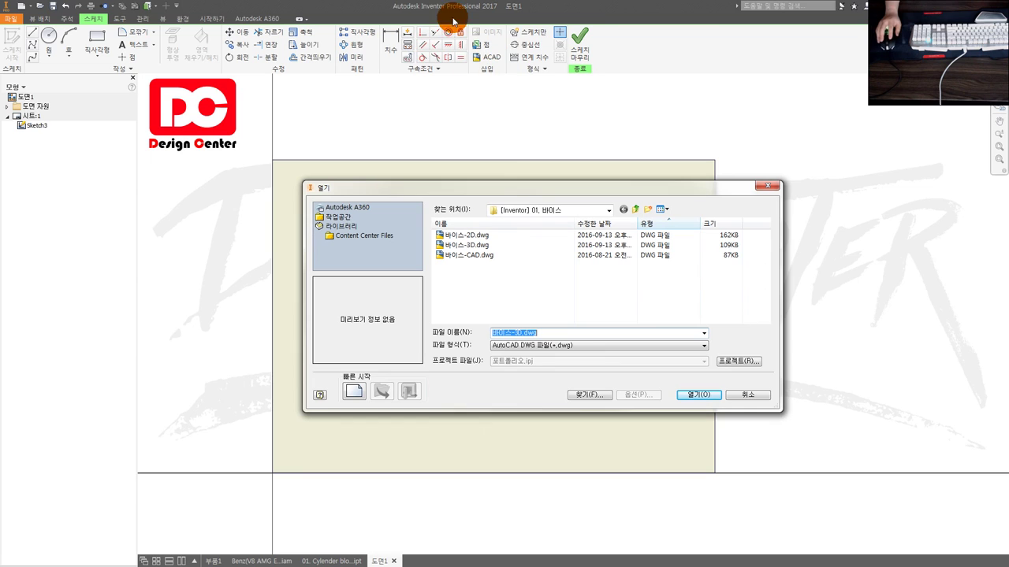
{"action": "left_click", "coordinate": [487, 246]}
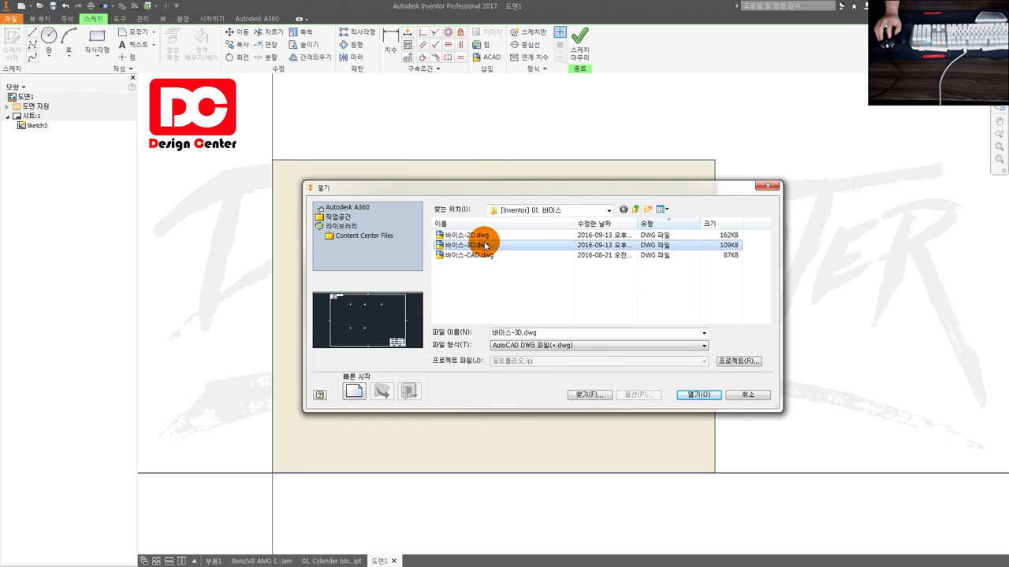
{"action": "double_click", "coordinate": [485, 246]}
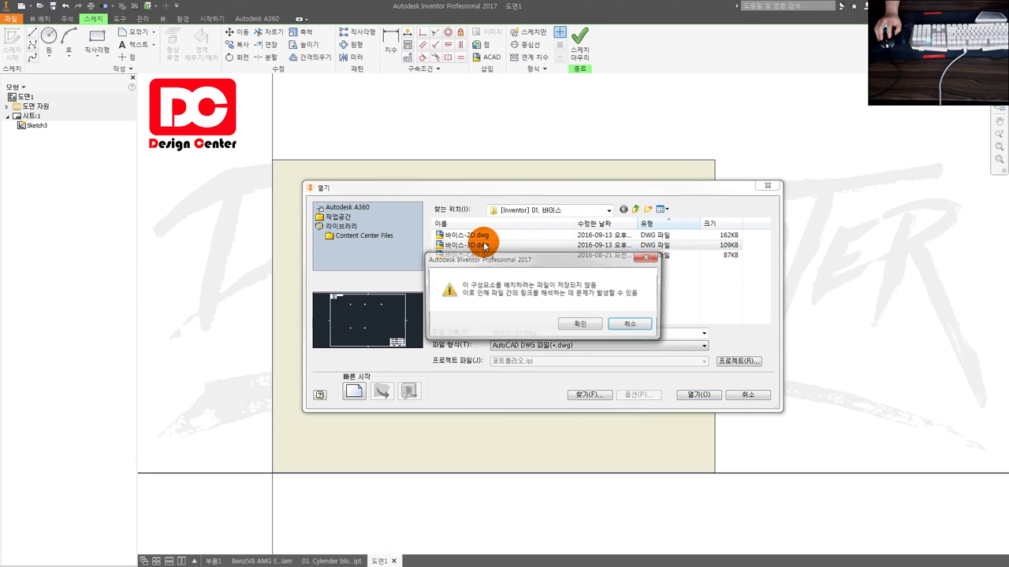
Step: Accept the file prompts, preview model space, and finish importing into the sketch
{"action": "left_click", "coordinate": [578, 325]}
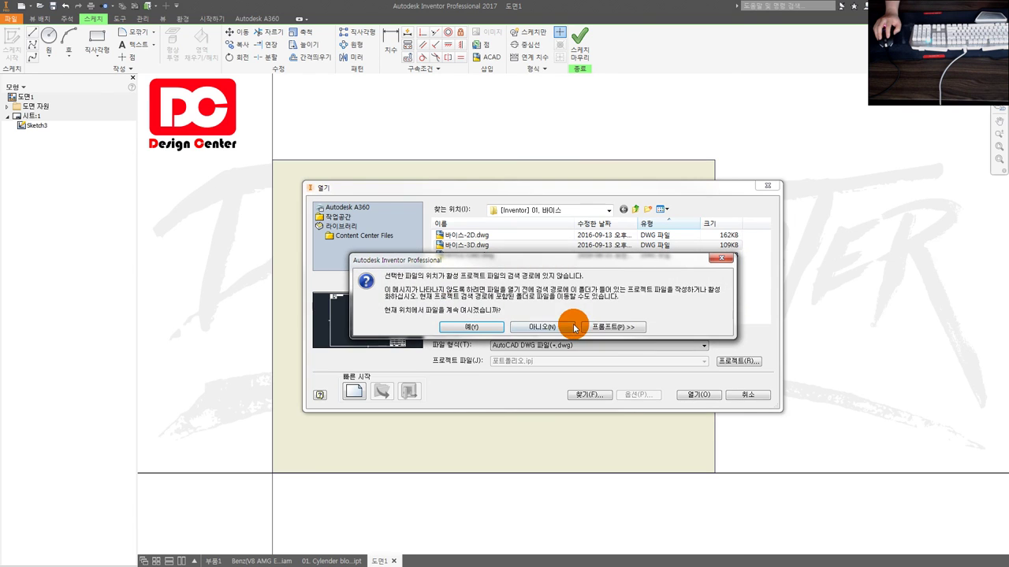
{"action": "left_click", "coordinate": [520, 324]}
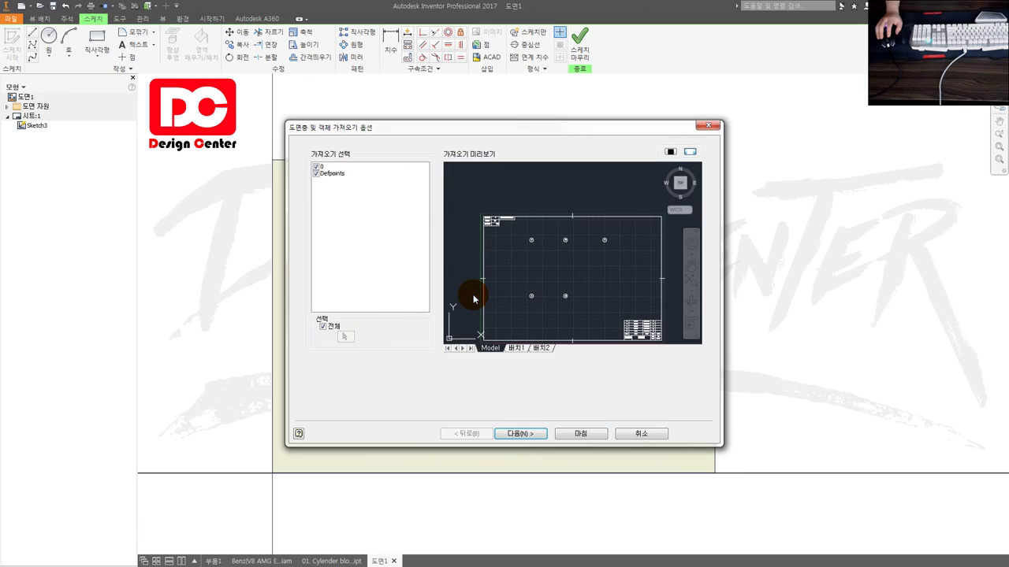
{"action": "left_click", "coordinate": [508, 348]}
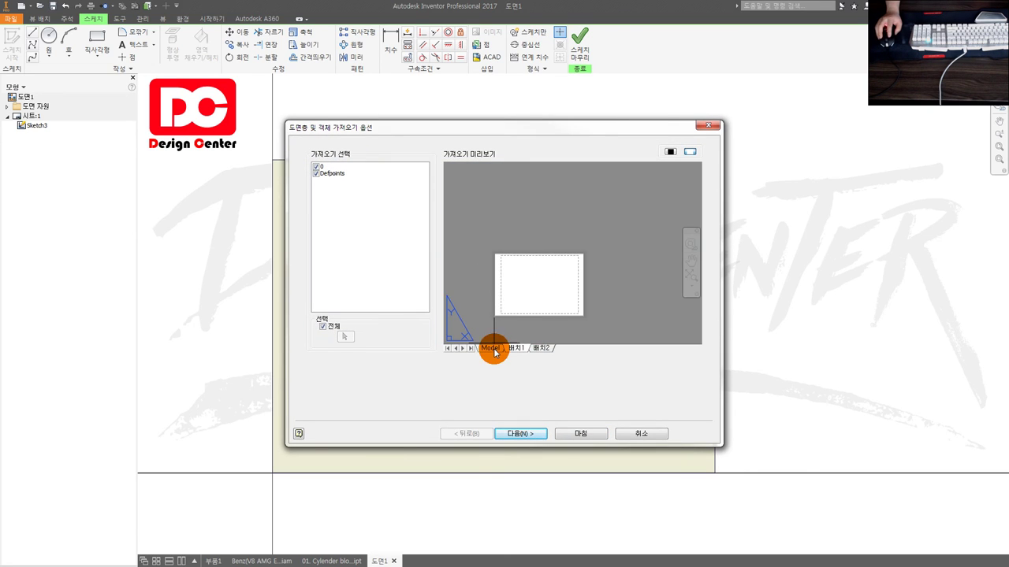
{"action": "left_click", "coordinate": [491, 348]}
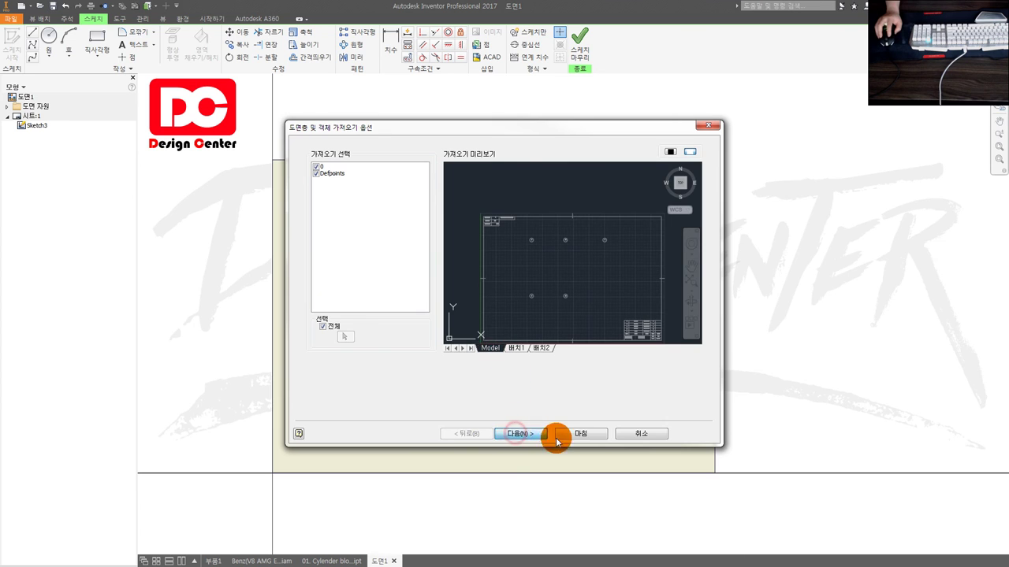
{"action": "left_click", "coordinate": [542, 435]}
{"action": "left_click", "coordinate": [580, 435]}
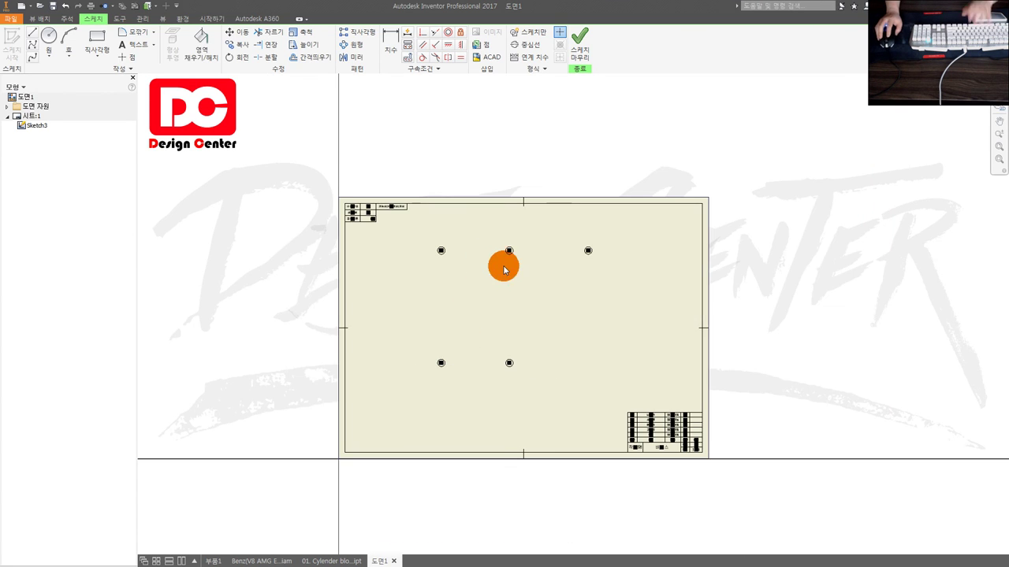
{"action": "left_click", "coordinate": [574, 38]}
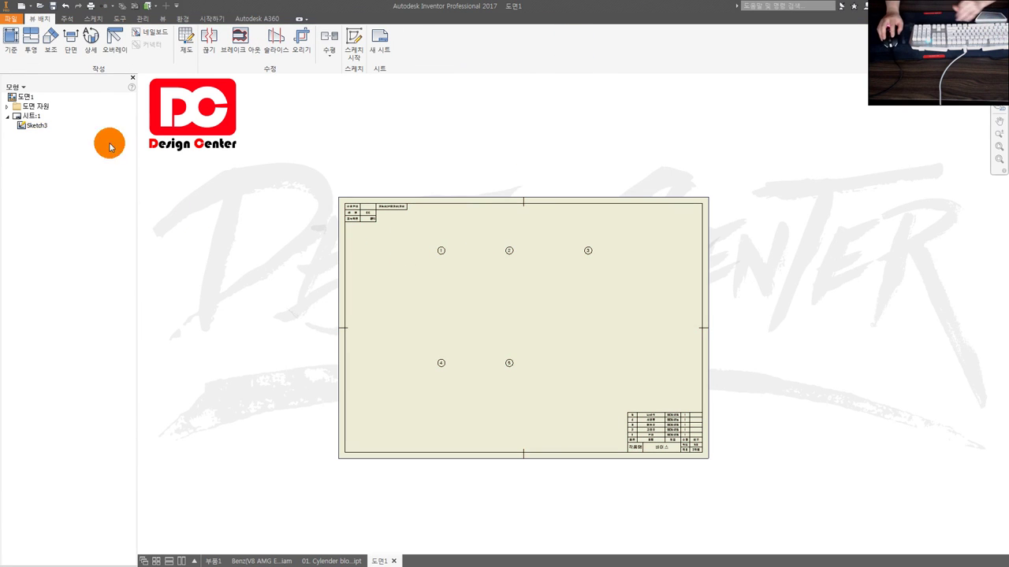
Step: Inspect the imported tables closely, then delete Sketch3 from the browser
{"action": "left_click", "coordinate": [38, 124]}
{"action": "right_click", "coordinate": [38, 124]}
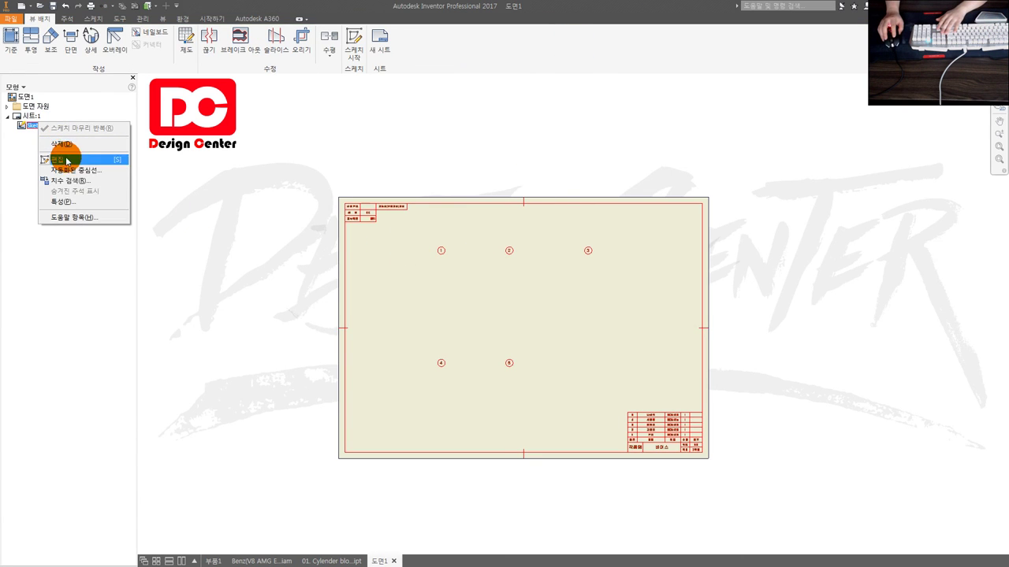
{"action": "left_click", "coordinate": [277, 183]}
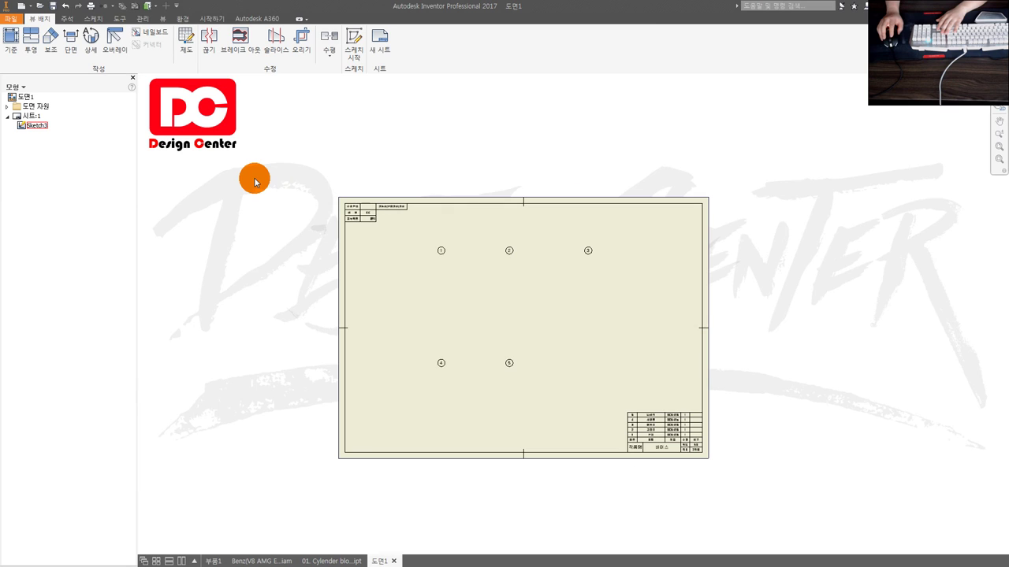
{"action": "middle_click_drag", "start_coordinate": [546, 358], "coordinate": [486, 345]}
{"action": "scroll", "coordinate": [446, 315], "scroll_direction": "up", "scroll_amount": 2}
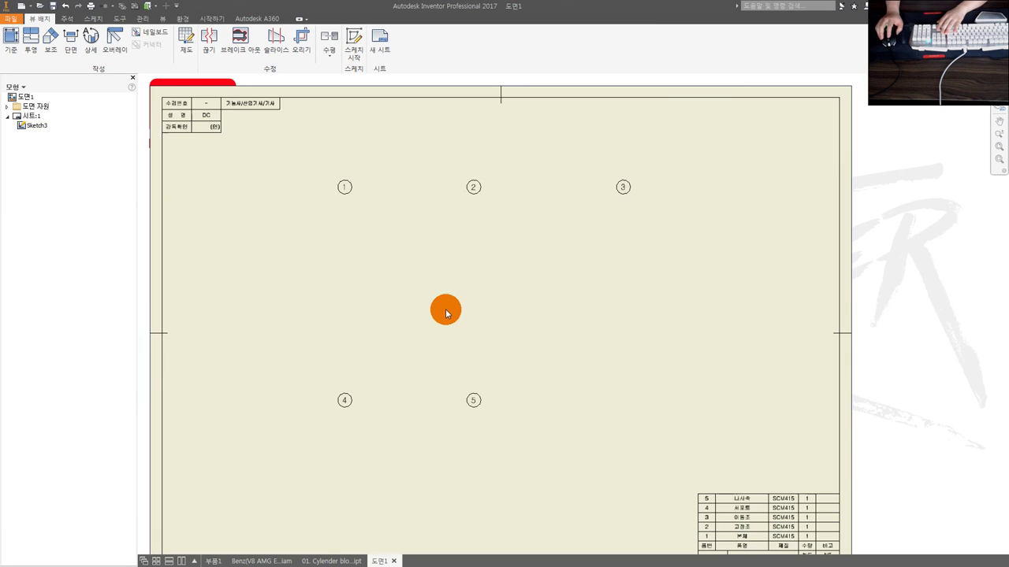
{"action": "left_click", "coordinate": [8, 117]}
{"action": "right_click", "coordinate": [32, 125]}
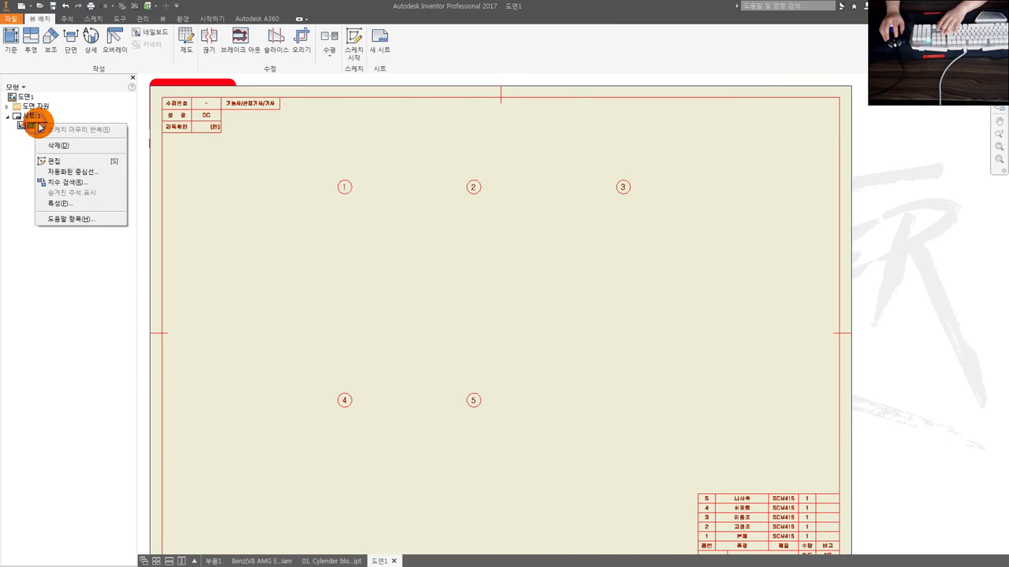
{"action": "left_click", "coordinate": [73, 145]}
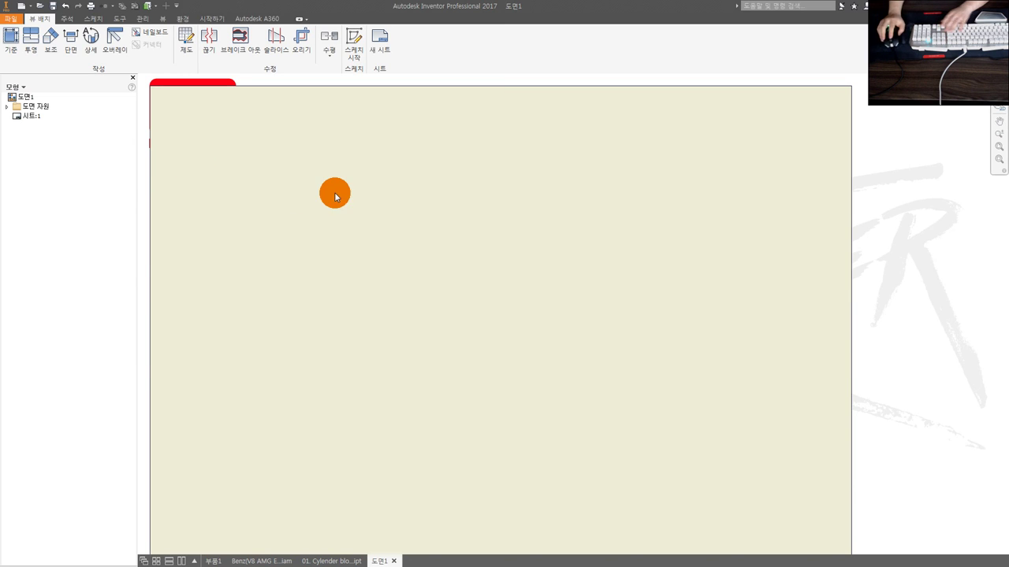
Step: Expand Drawing Resources > Borders and delete the extra border '1'
{"action": "scroll", "coordinate": [343, 197], "scroll_direction": "up", "scroll_amount": 2}
{"action": "middle_click_drag", "start_coordinate": [344, 197], "coordinate": [397, 230]}
{"action": "scroll", "coordinate": [373, 208], "scroll_direction": "down", "scroll_amount": 2}
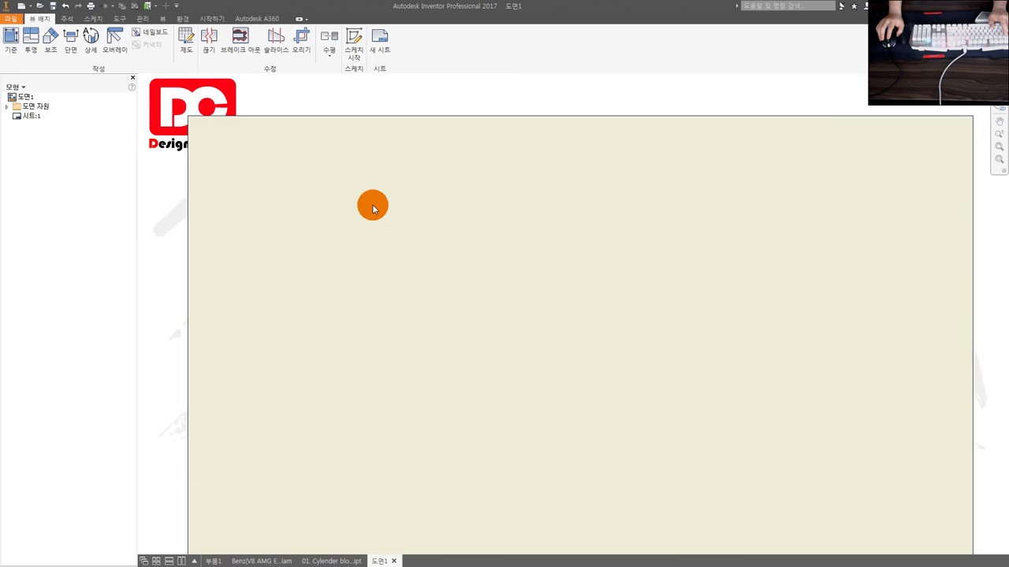
{"action": "scroll", "coordinate": [373, 207], "scroll_direction": "up", "scroll_amount": 2}
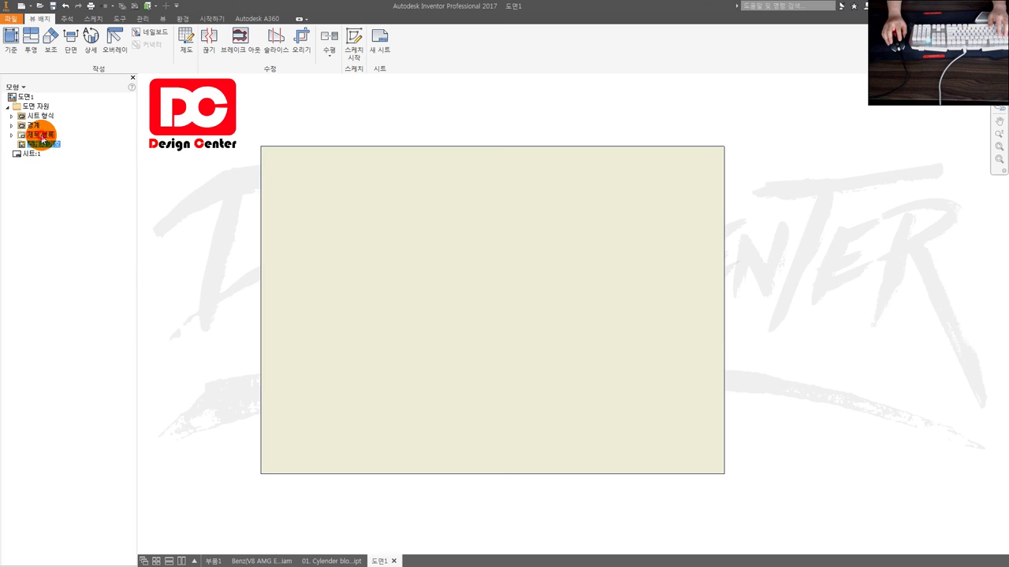
{"action": "left_click", "coordinate": [12, 127]}
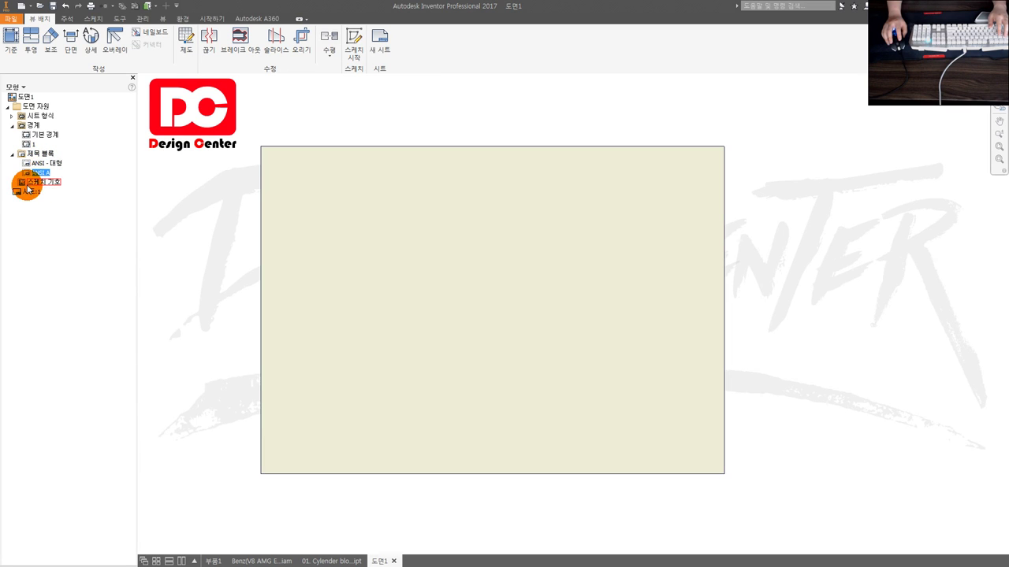
{"action": "right_click", "coordinate": [26, 143]}
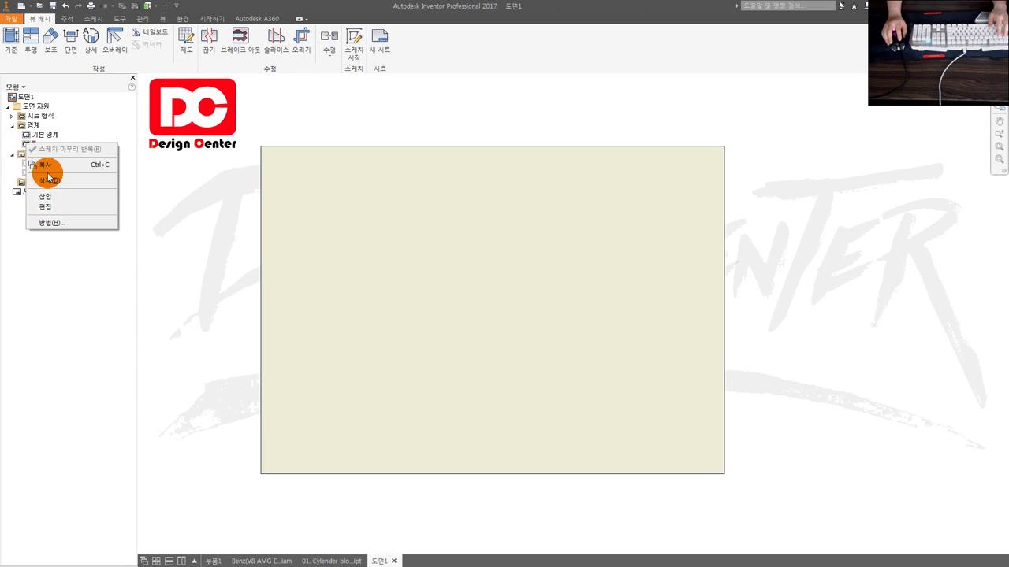
{"action": "left_click", "coordinate": [55, 180]}
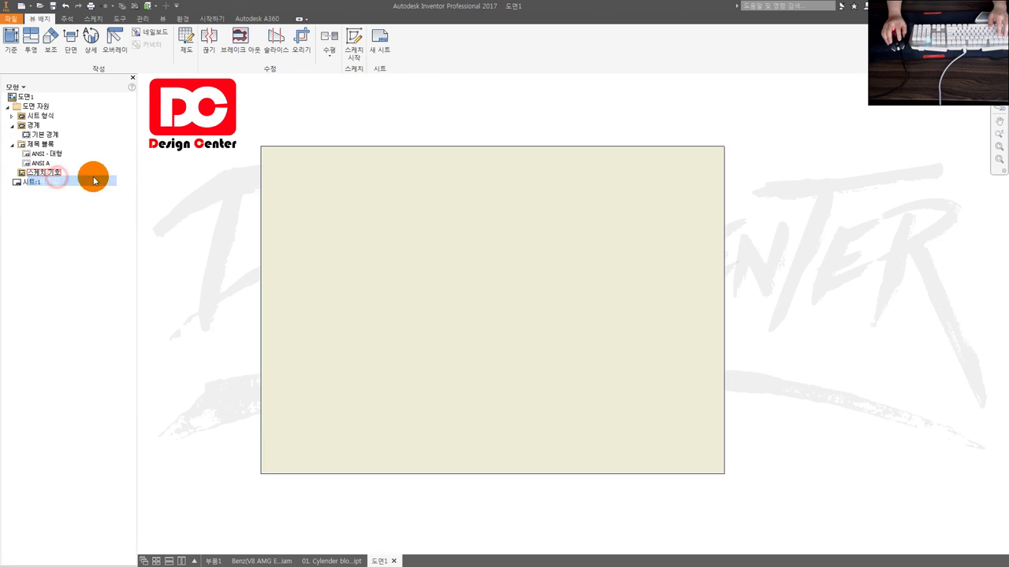
{"action": "right_click", "coordinate": [36, 129]}
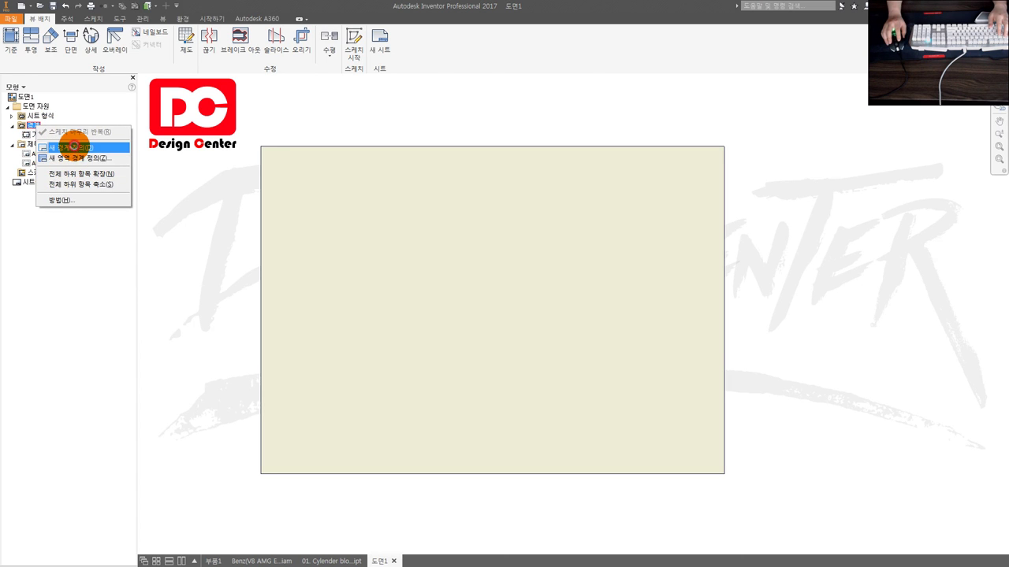
Step: Start a new border definition and trace a rectangle from sheet corner to corner
{"action": "left_click", "coordinate": [75, 148]}
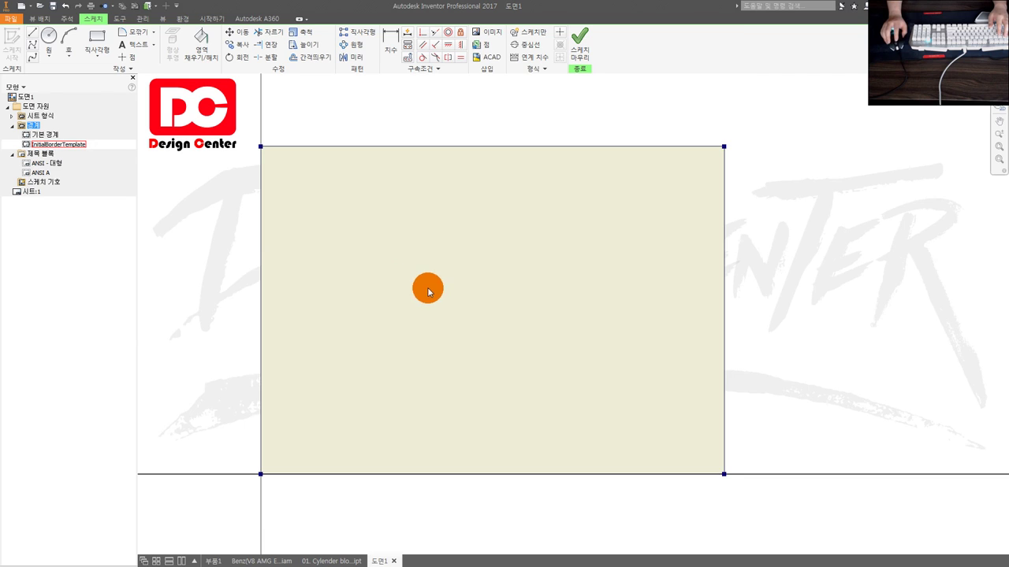
{"action": "middle_click_drag", "start_coordinate": [428, 292], "coordinate": [379, 293]}
{"action": "middle_click_drag", "start_coordinate": [306, 347], "coordinate": [326, 332]}
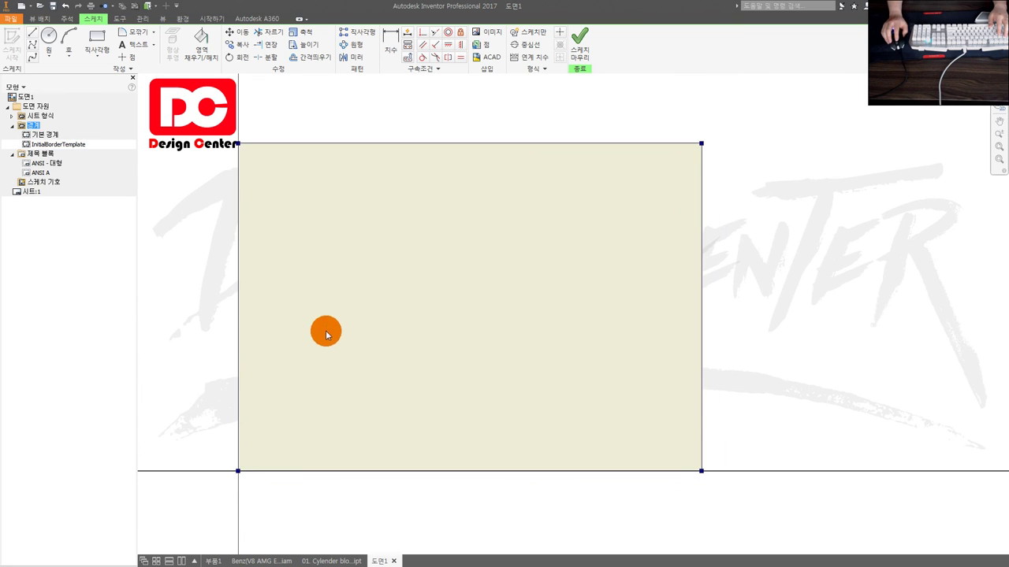
{"action": "key", "text": "r"}
{"action": "left_click_drag", "start_coordinate": [239, 472], "coordinate": [701, 143]}
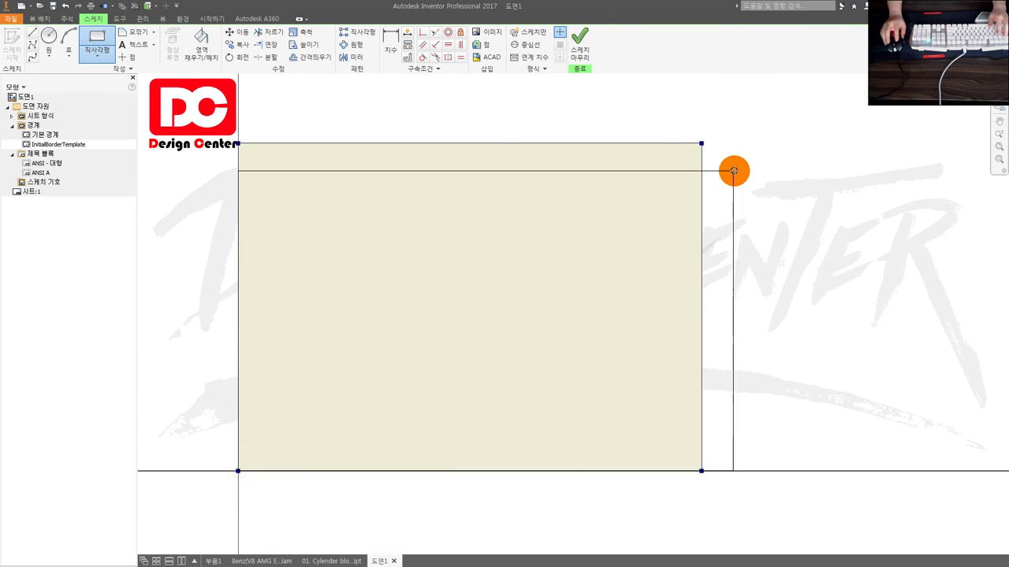
{"action": "key", "text": "Escape"}
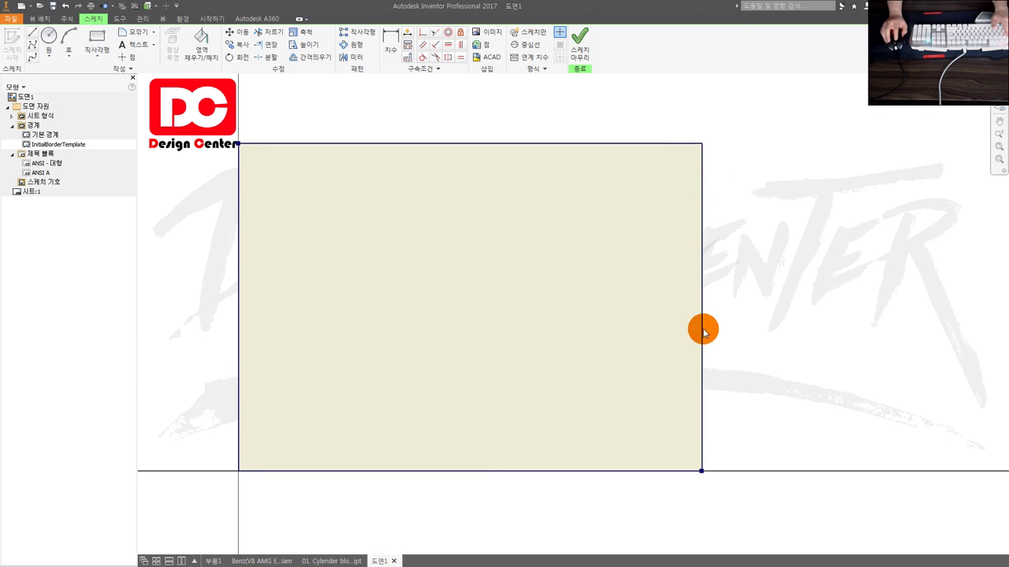
{"action": "left_click_drag", "start_coordinate": [171, 112], "coordinate": [768, 523]}
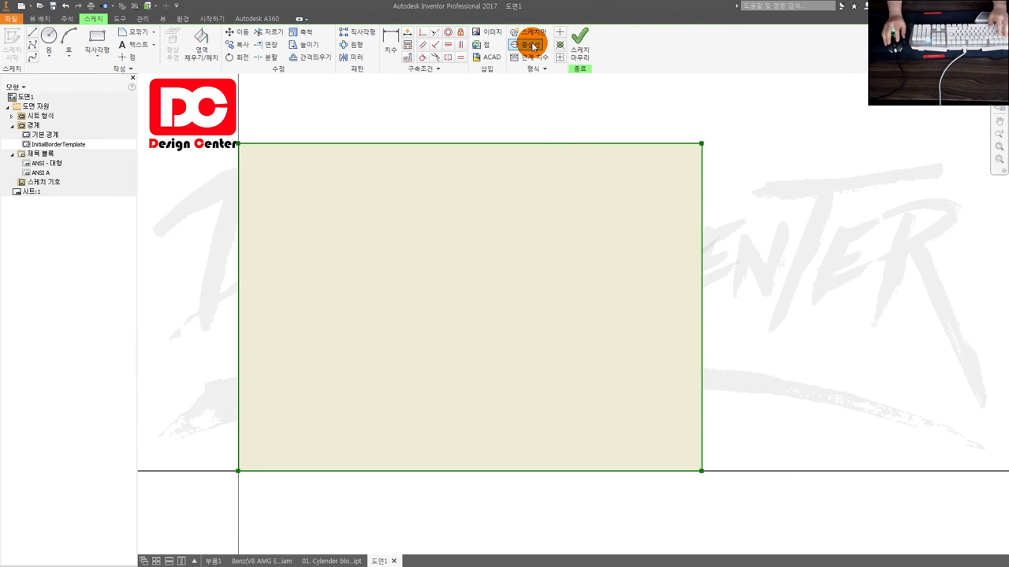
{"action": "left_click", "coordinate": [579, 95]}
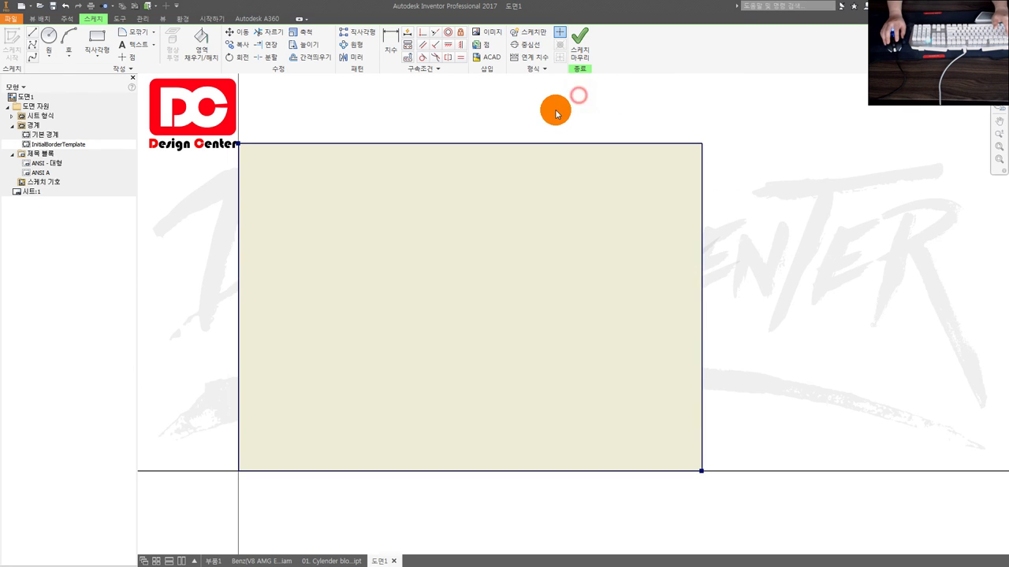
Step: Offset the outer rectangle inward and dimension the edge-to-border gap to 10 mm
{"action": "key", "text": "o"}
{"action": "left_click", "coordinate": [544, 144]}
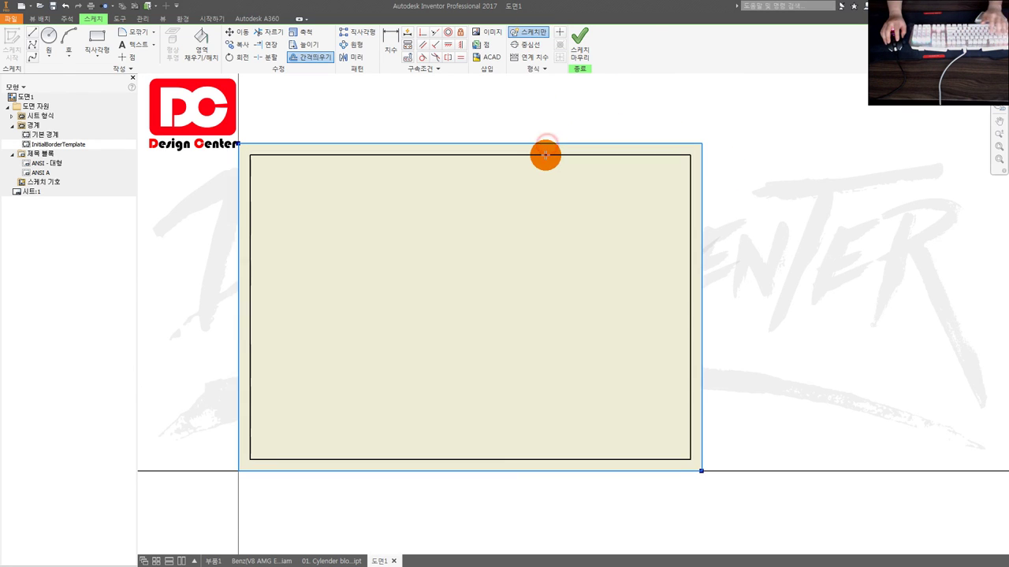
{"action": "left_click", "coordinate": [535, 170]}
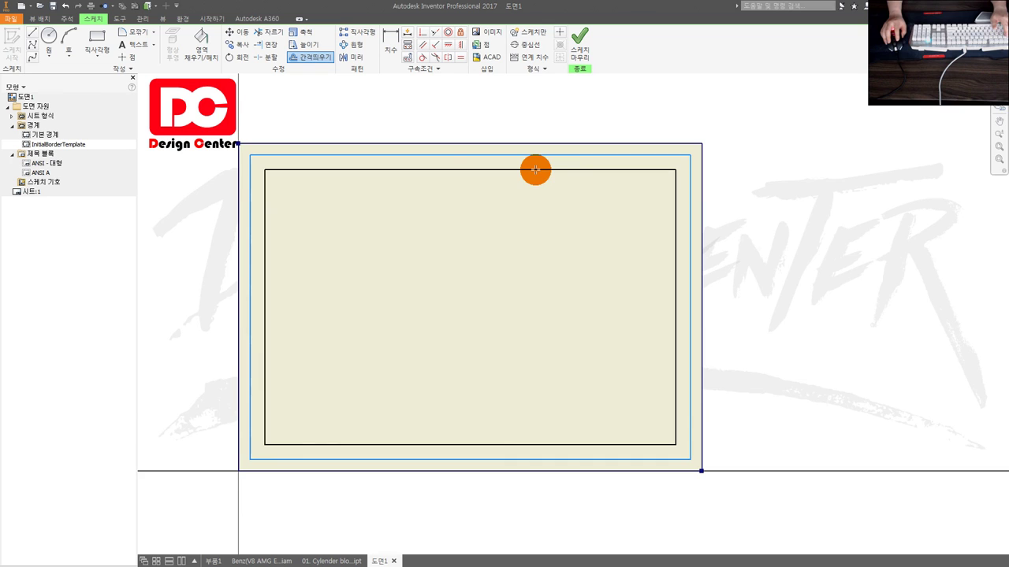
{"action": "key", "text": "d"}
{"action": "scroll", "coordinate": [221, 148], "scroll_direction": "down", "scroll_amount": 2}
{"action": "left_click", "coordinate": [290, 163]}
{"action": "left_click", "coordinate": [296, 142]}
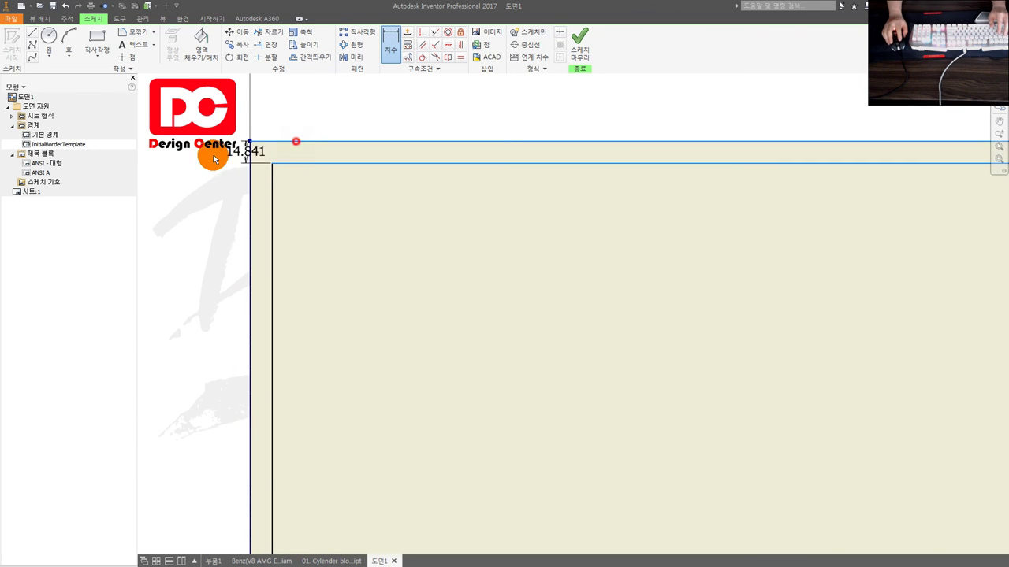
{"action": "left_click", "coordinate": [201, 158]}
{"action": "key", "text": "Return"}
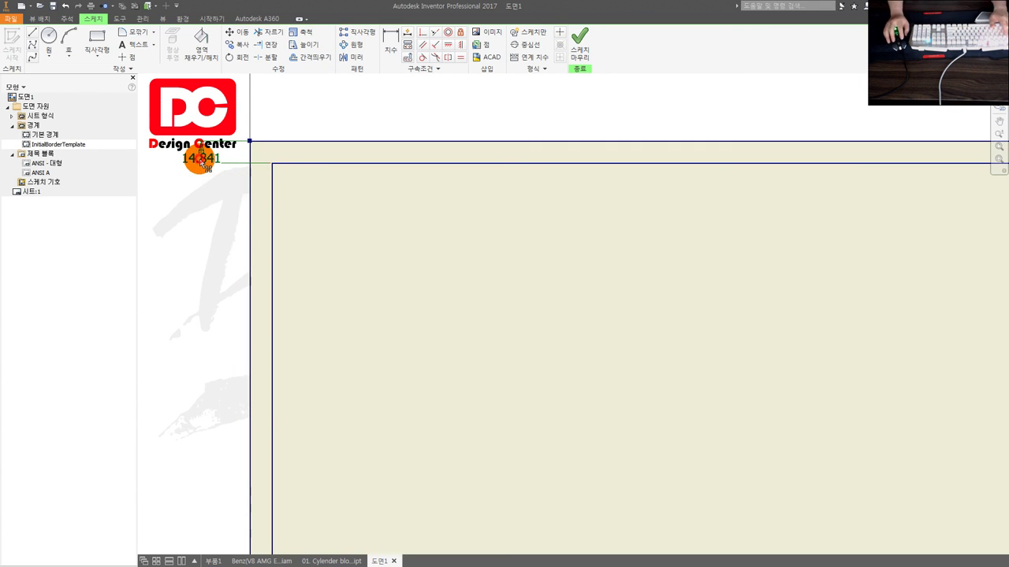
{"action": "double_click", "coordinate": [201, 157]}
{"action": "type", "text": "10"}
{"action": "key", "text": "Return"}
Step: Begin a rectangle at the inner border's top-left corner
{"action": "scroll", "coordinate": [291, 189], "scroll_direction": "down", "scroll_amount": 2}
{"action": "key", "text": "r"}
{"action": "left_click", "coordinate": [276, 137]}
Step: Complete the table box and draw two row lines across it
{"action": "left_click", "coordinate": [534, 246]}
{"action": "key", "text": "Escape"}
{"action": "left_click_drag", "start_coordinate": [276, 157], "coordinate": [488, 164]}
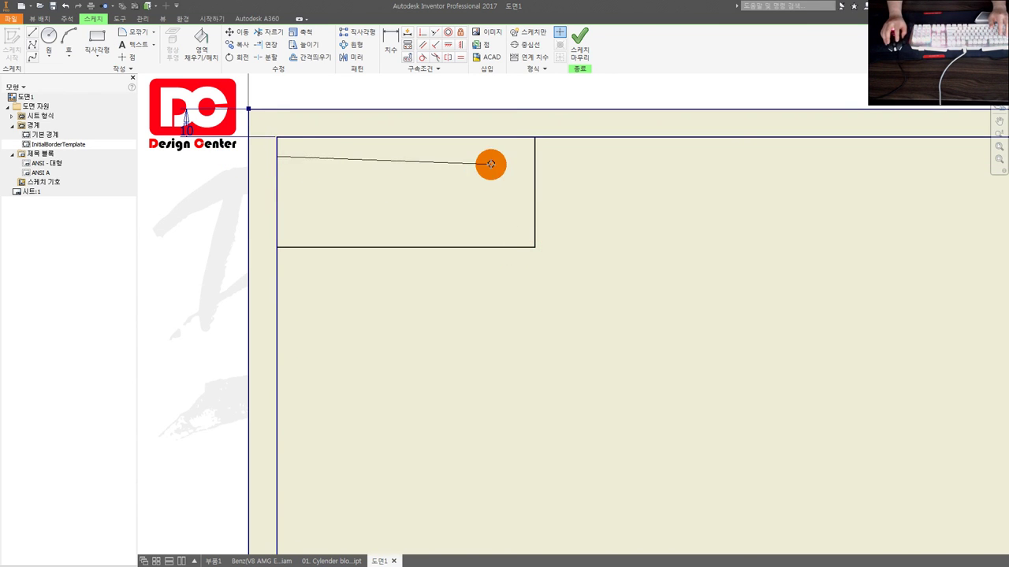
{"action": "left_click_drag", "start_coordinate": [276, 162], "coordinate": [534, 162]}
{"action": "left_click", "coordinate": [429, 189]}
{"action": "key", "text": "o"}
{"action": "left_click", "coordinate": [426, 162]}
{"action": "left_click", "coordinate": [419, 196]}
Step: Dimension the bottom row height to 10 mm
{"action": "key", "text": "d"}
{"action": "left_click", "coordinate": [321, 195]}
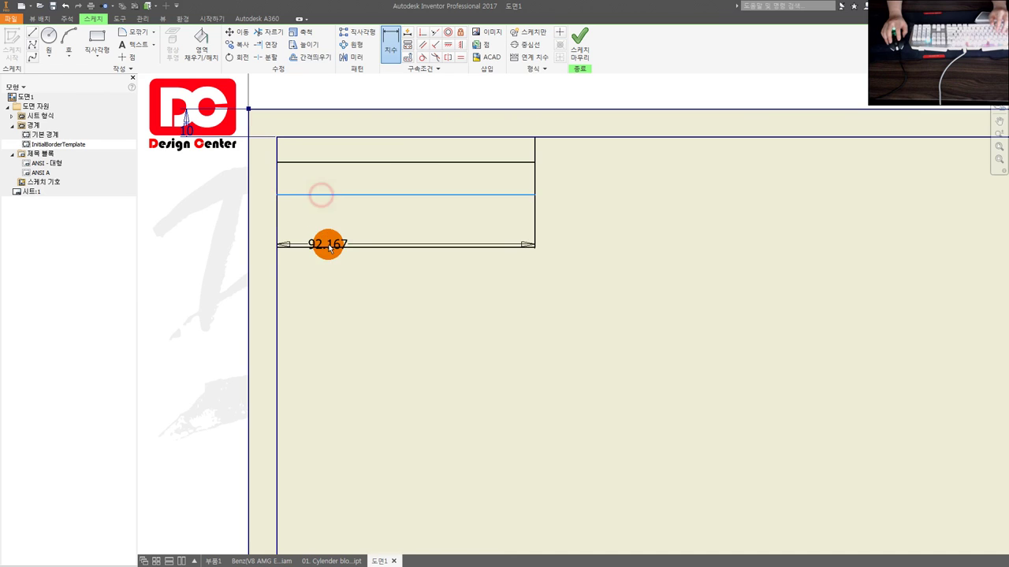
{"action": "left_click", "coordinate": [330, 246]}
{"action": "left_click", "coordinate": [187, 227]}
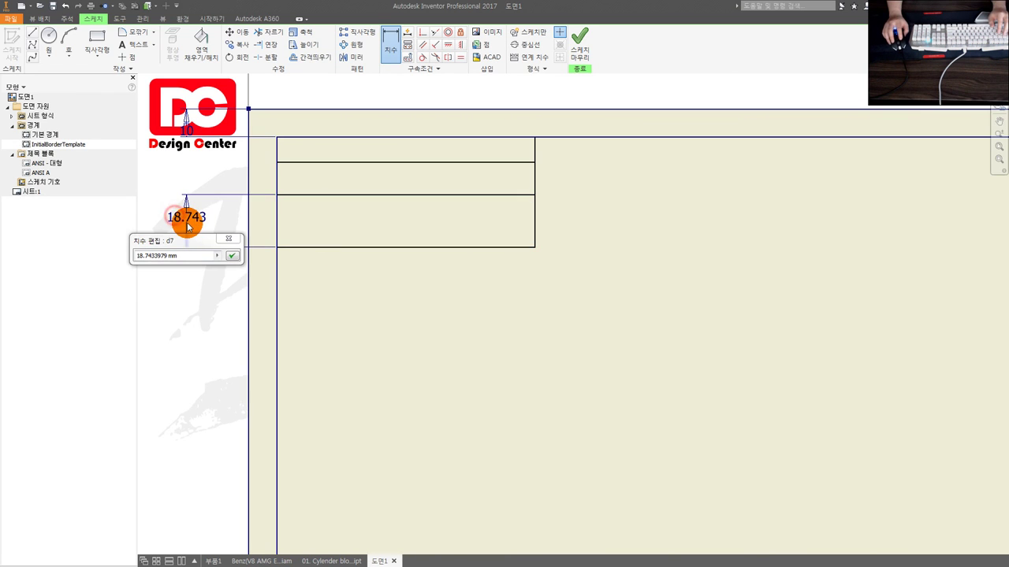
{"action": "type", "text": "10"}
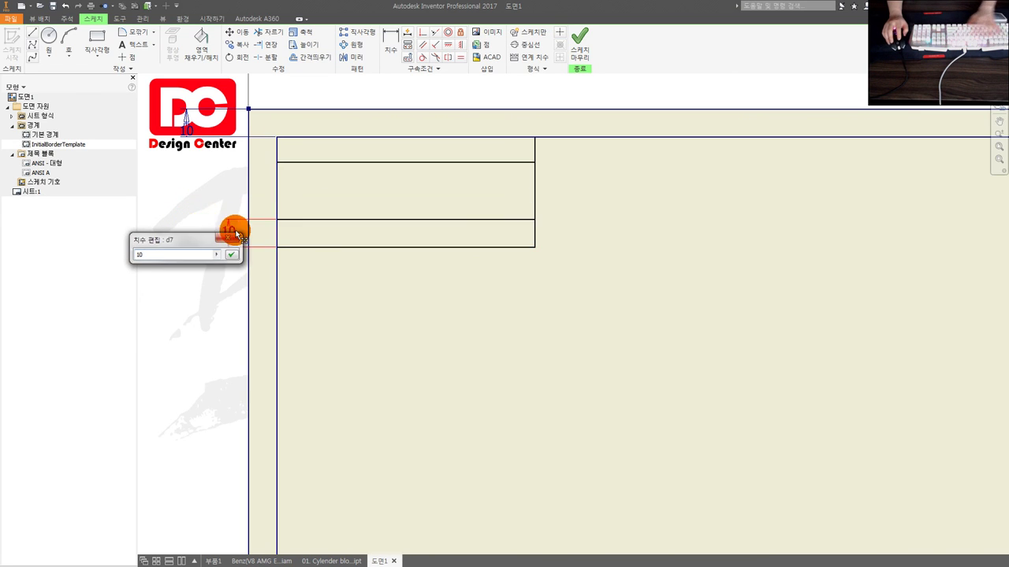
{"action": "key", "text": "Return"}
{"action": "middle_click_drag", "start_coordinate": [236, 233], "coordinate": [328, 241]}
Step: Dimension the middle and top row heights to 10 mm each
{"action": "key", "text": "d"}
{"action": "left_click", "coordinate": [381, 252]}
{"action": "left_click", "coordinate": [387, 195]}
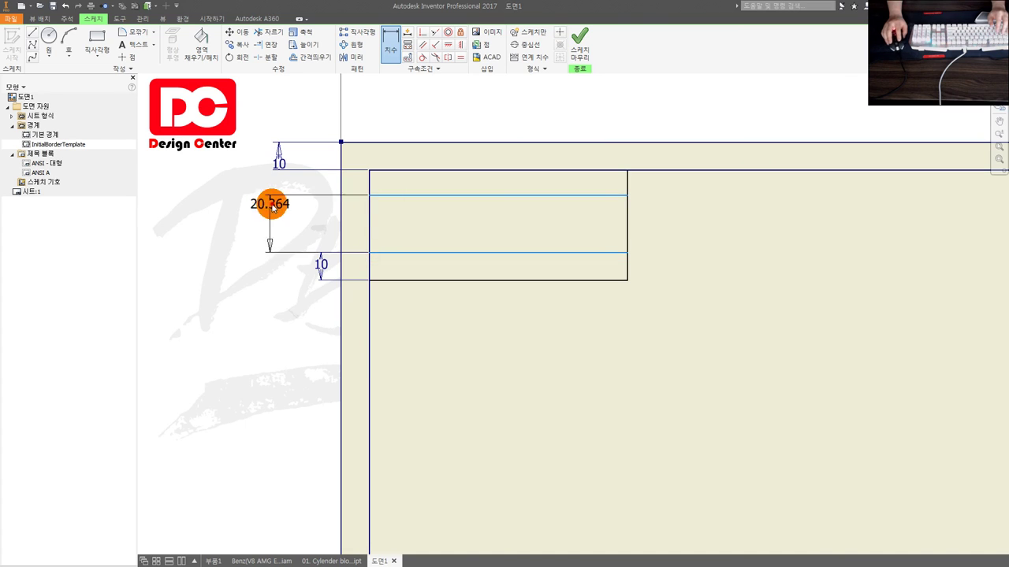
{"action": "left_click", "coordinate": [272, 207]}
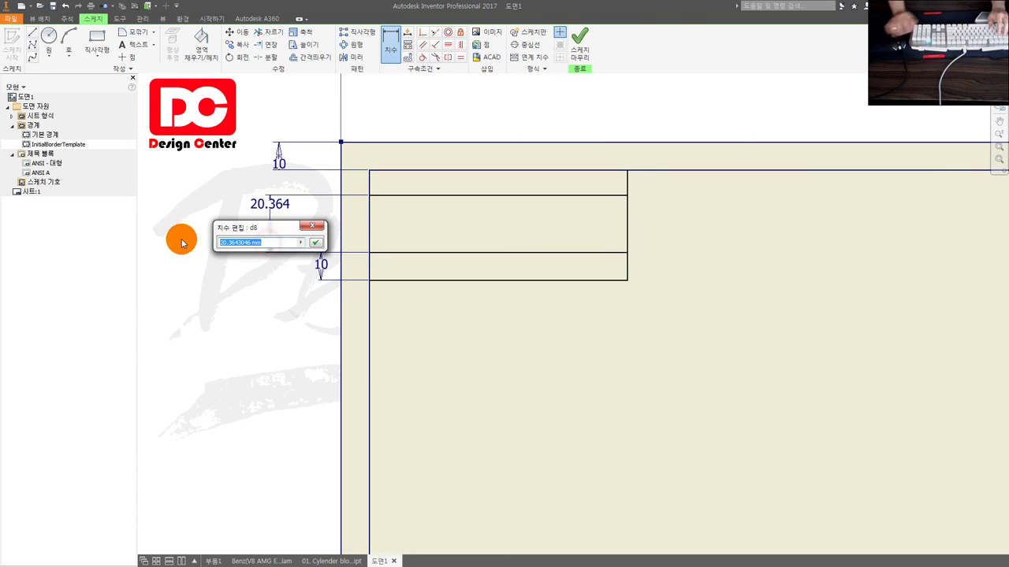
{"action": "type", "text": "10"}
{"action": "key", "text": "Return"}
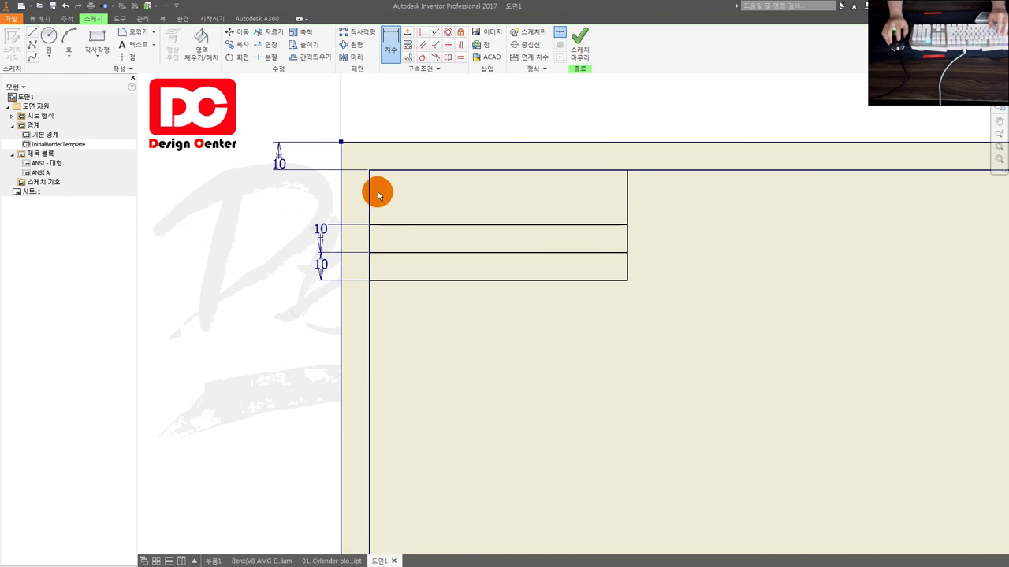
{"action": "left_click", "coordinate": [407, 171]}
{"action": "left_click", "coordinate": [405, 225]}
{"action": "left_click", "coordinate": [274, 207]}
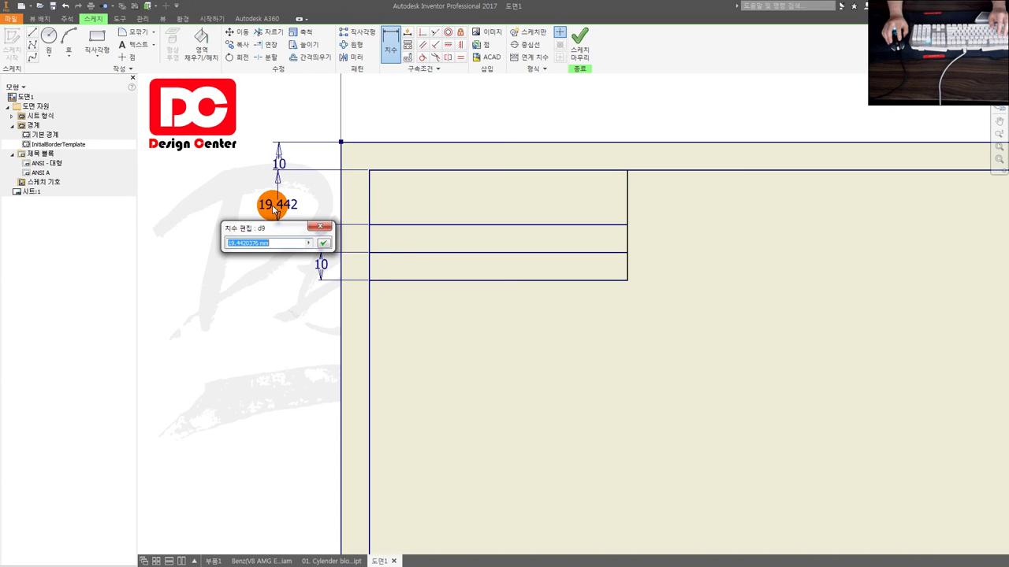
{"action": "type", "text": "10"}
{"action": "key", "text": "Return"}
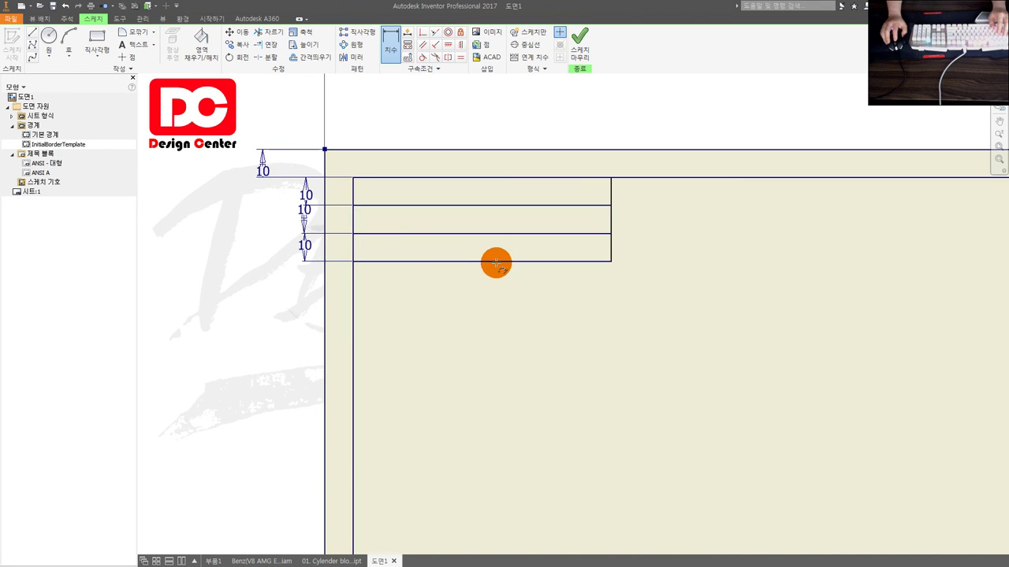
{"action": "key", "text": "Escape"}
Step: Dimension the table's bottom line length to 100
{"action": "key", "text": "d"}
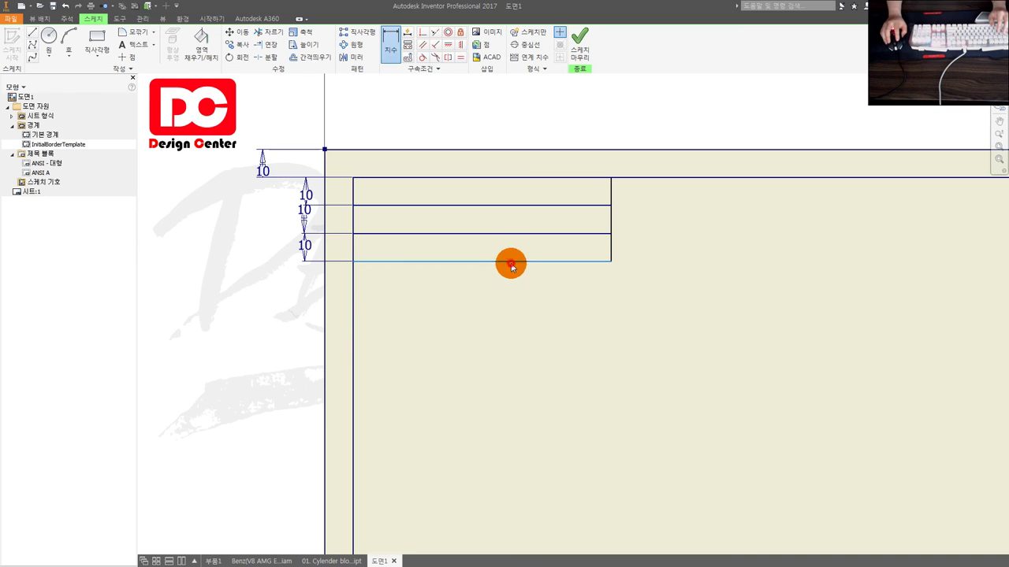
{"action": "left_click", "coordinate": [510, 263]}
{"action": "left_click", "coordinate": [508, 305]}
{"action": "type", "text": "100"}
{"action": "key", "text": "Return"}
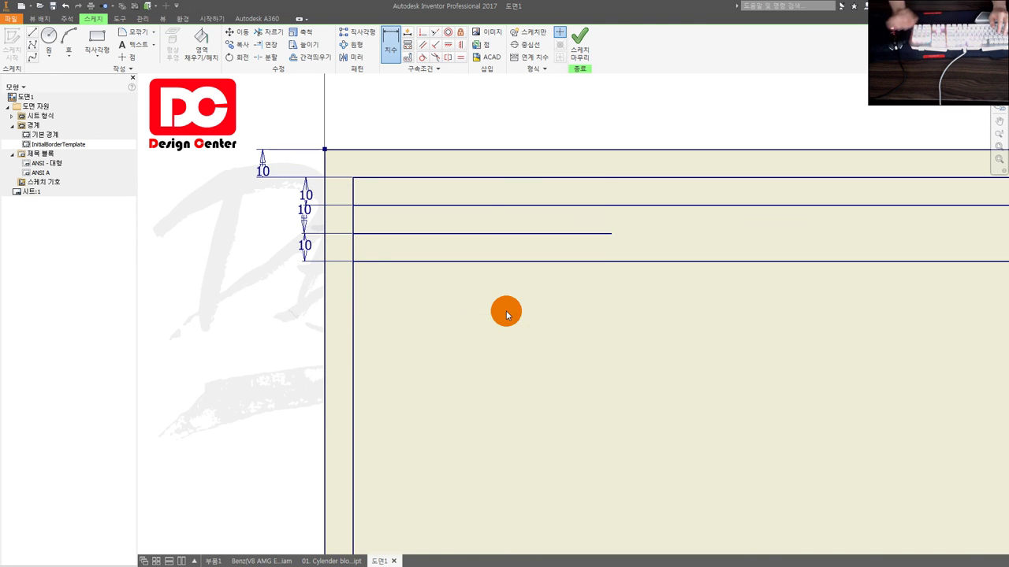
{"action": "scroll", "coordinate": [520, 306], "scroll_direction": "down", "scroll_amount": 1}
{"action": "scroll", "coordinate": [551, 303], "scroll_direction": "down", "scroll_amount": 1}
{"action": "left_click", "coordinate": [524, 278]}
Step: Set the table width dimension to 100 mm
{"action": "left_click", "coordinate": [534, 303]}
{"action": "type", "text": "100"}
{"action": "key", "text": "Return"}
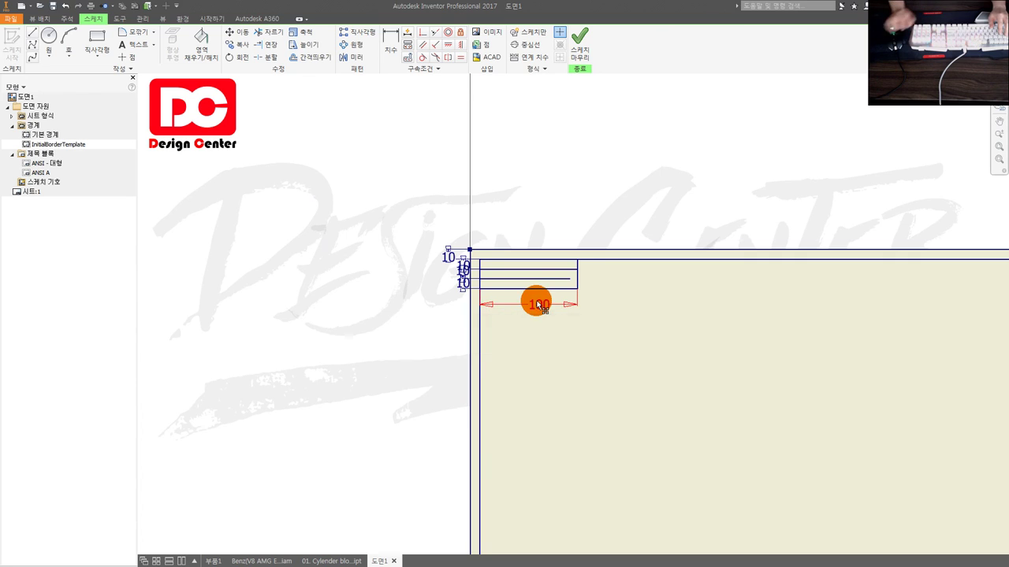
{"action": "scroll", "coordinate": [533, 300], "scroll_direction": "up", "scroll_amount": 2}
{"action": "scroll", "coordinate": [479, 308], "scroll_direction": "up", "scroll_amount": 2}
Step: Extend the row lines, draw a vertical column divider, and trim the bottom line
{"action": "key", "text": "e"}
{"action": "left_click", "coordinate": [476, 315]}
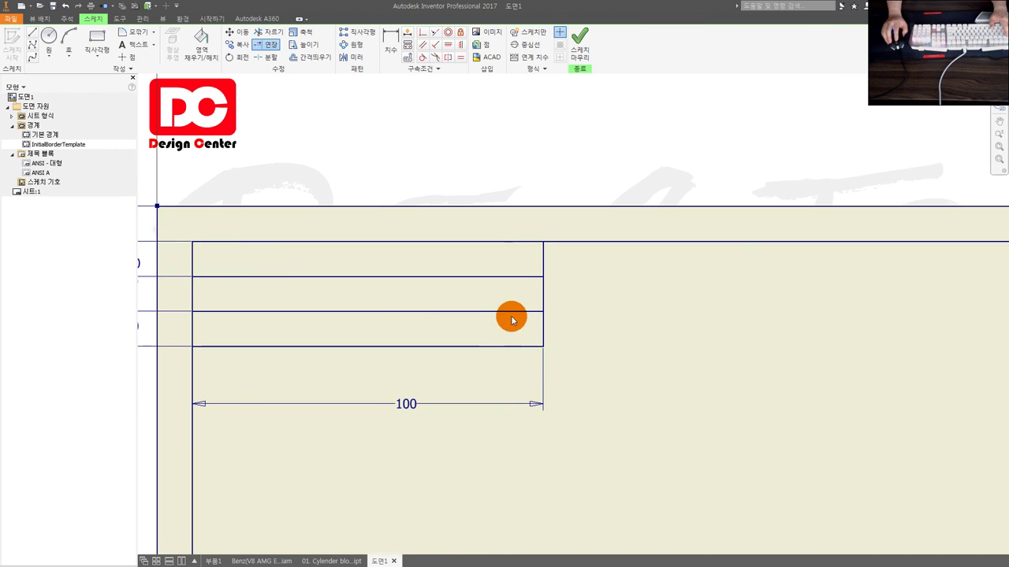
{"action": "left_click", "coordinate": [405, 344]}
{"action": "middle_click_drag", "start_coordinate": [344, 344], "coordinate": [461, 341]}
{"action": "left_click_drag", "start_coordinate": [483, 341], "coordinate": [481, 236]}
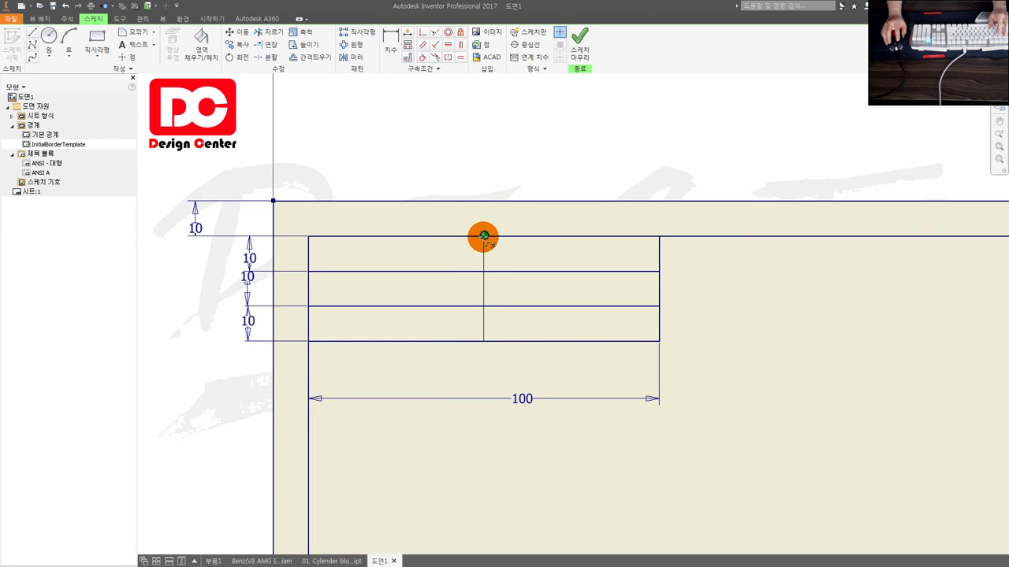
{"action": "key", "text": "x"}
{"action": "left_click", "coordinate": [581, 340]}
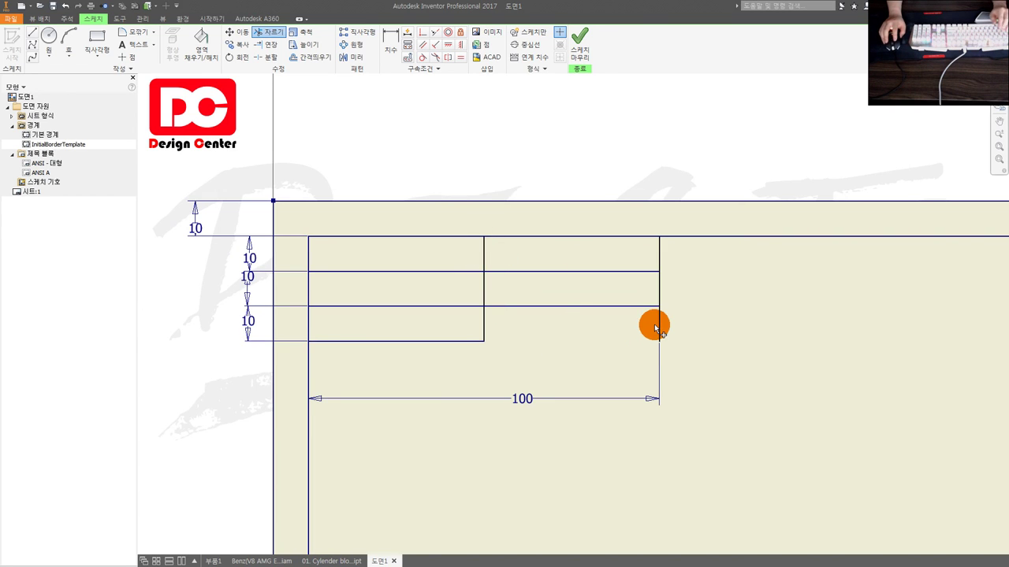
{"action": "left_click", "coordinate": [659, 323]}
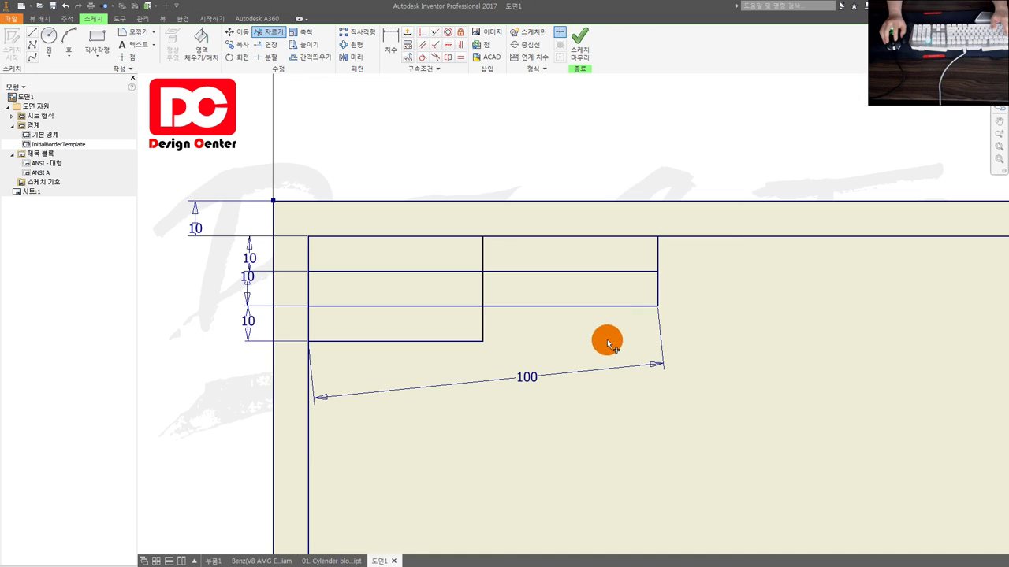
{"action": "key", "text": "Escape"}
Step: Delete the skewed width dimension and trim the lower row lines' right ends
{"action": "left_click_drag", "start_coordinate": [583, 415], "coordinate": [531, 356]}
{"action": "key", "text": "Delete"}
{"action": "key", "text": "x"}
{"action": "left_click", "coordinate": [578, 307]}
{"action": "left_click", "coordinate": [659, 298]}
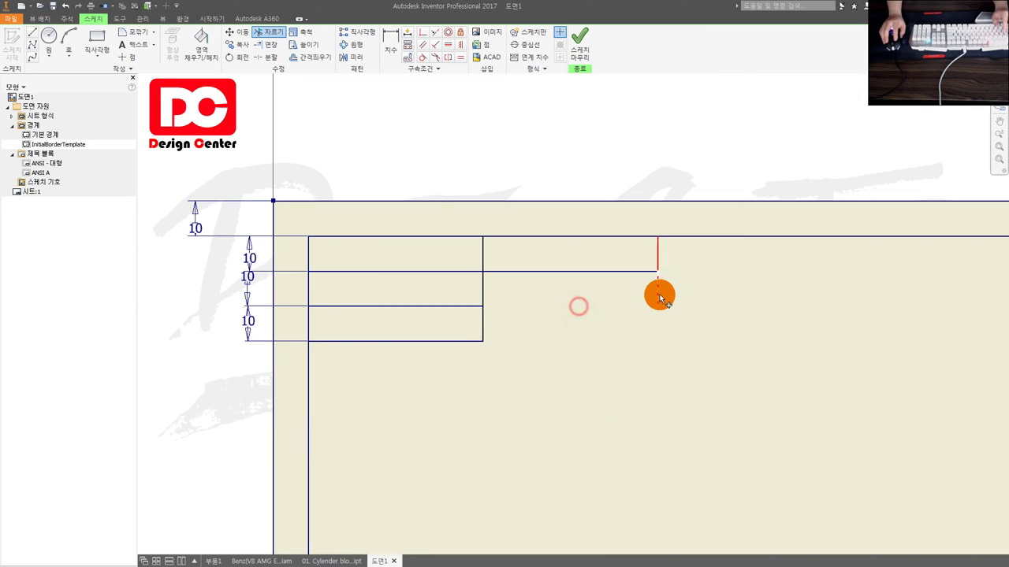
Step: Re-dimension the table width between its left and right edges to 100 mm
{"action": "key", "text": "d"}
{"action": "left_click", "coordinate": [657, 254]}
{"action": "left_click", "coordinate": [308, 244]}
{"action": "left_click", "coordinate": [377, 163]}
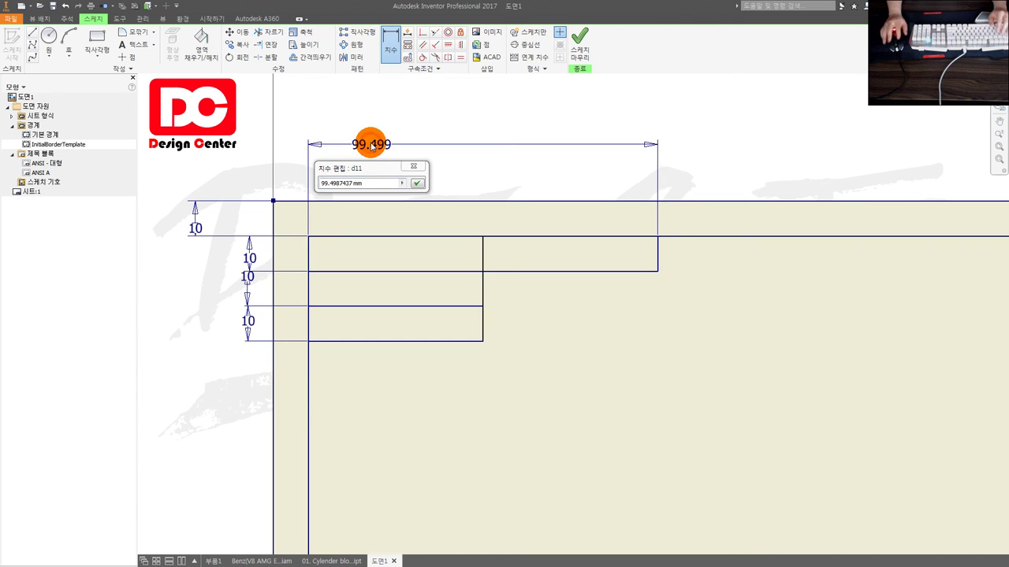
{"action": "key", "text": "Escape"}
{"action": "double_click", "coordinate": [381, 144]}
{"action": "type", "text": "100"}
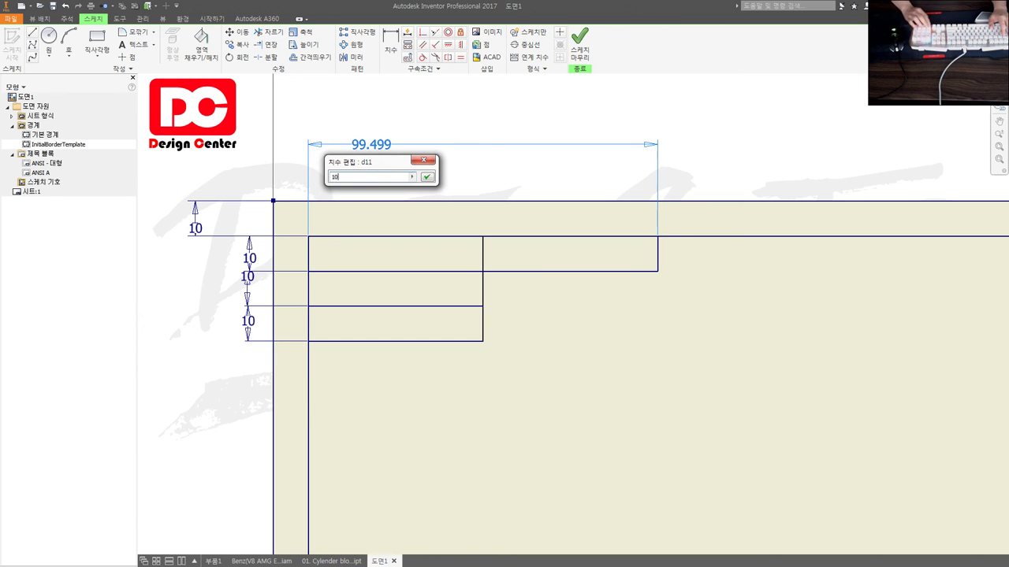
{"action": "key", "text": "Return"}
Step: Attempt a dimension on the column divider, then draw a second vertical divider
{"action": "key", "text": "d"}
{"action": "left_click", "coordinate": [484, 246]}
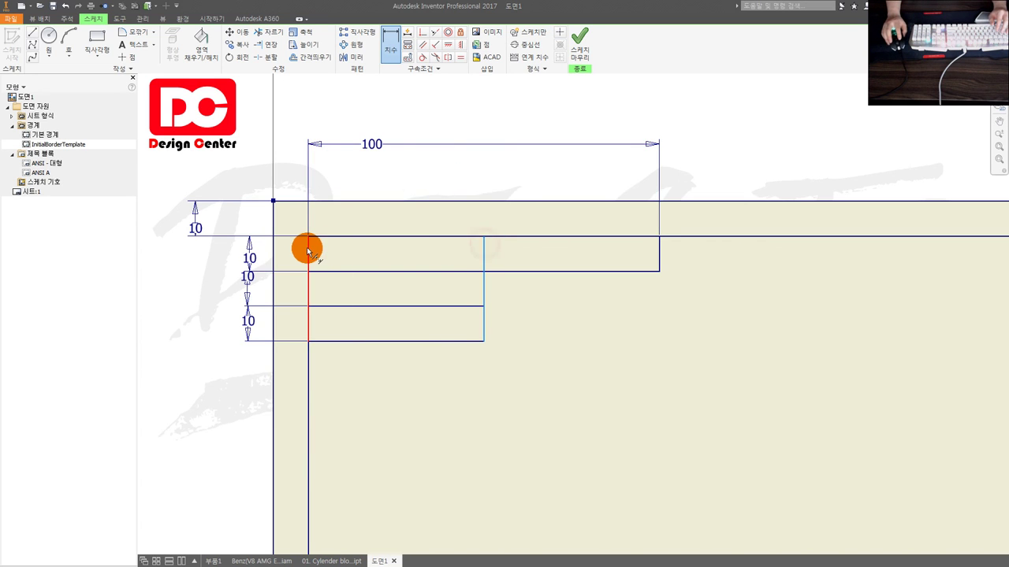
{"action": "left_click", "coordinate": [310, 249]}
{"action": "left_click", "coordinate": [354, 171]}
{"action": "key", "text": "Escape"}
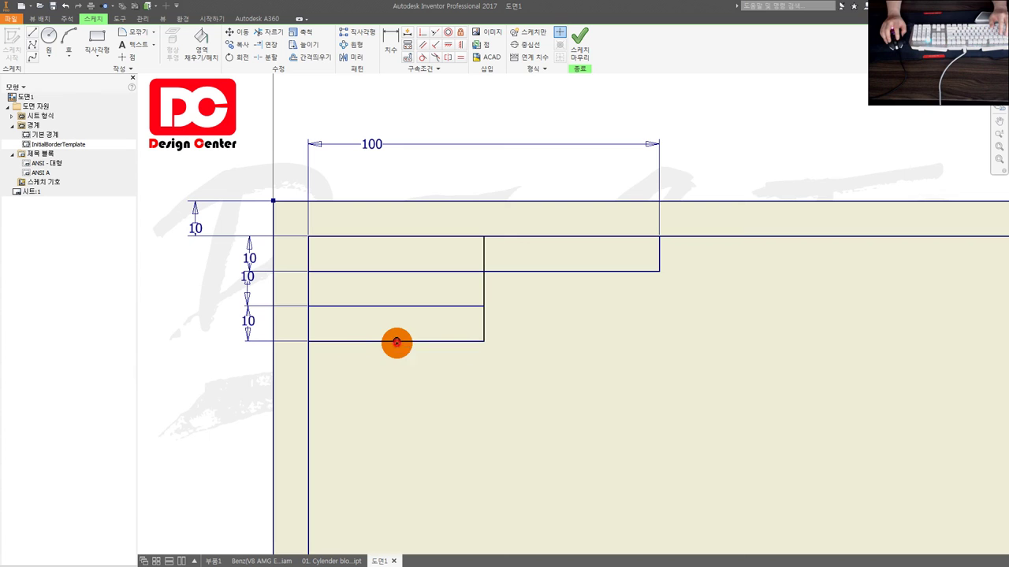
{"action": "left_click_drag", "start_coordinate": [396, 341], "coordinate": [395, 237]}
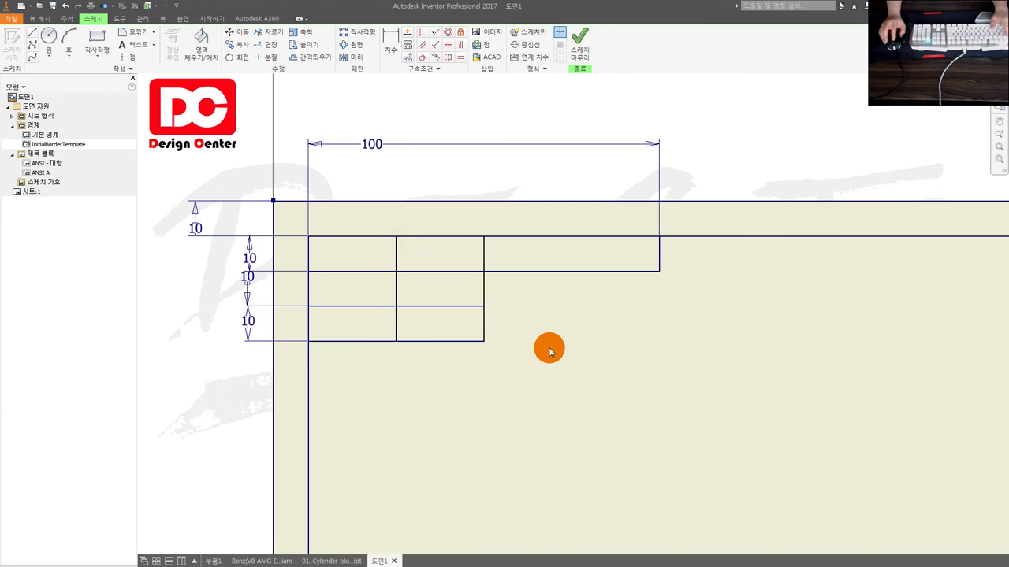
Step: Draw a parts-table rectangle from the border's bottom-right inner corner
{"action": "scroll", "coordinate": [552, 347], "scroll_direction": "down", "scroll_amount": 3}
{"action": "middle_click_drag", "start_coordinate": [613, 396], "coordinate": [477, 304]}
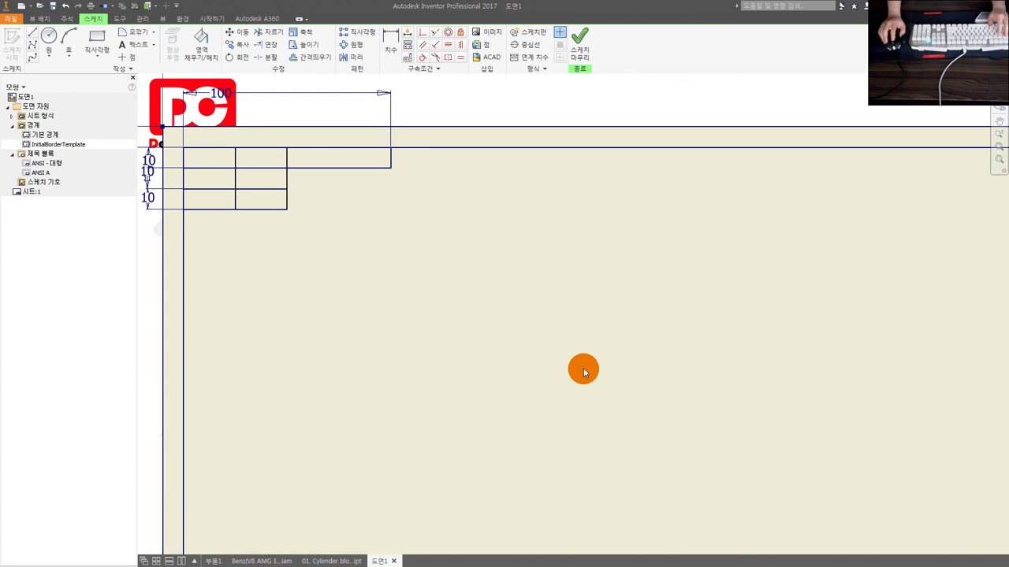
{"action": "middle_click_drag", "start_coordinate": [533, 399], "coordinate": [457, 331]}
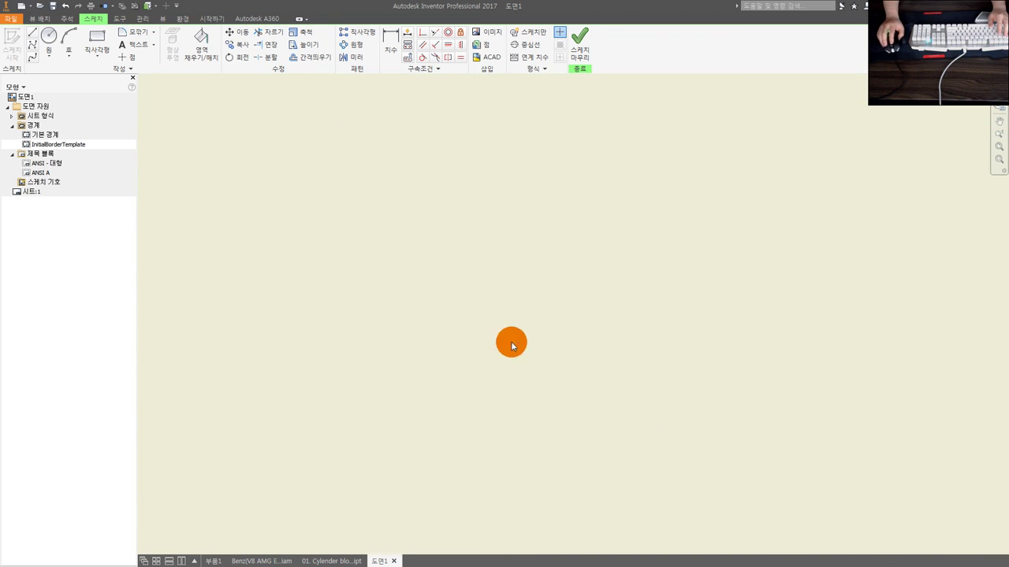
{"action": "scroll", "coordinate": [511, 342], "scroll_direction": "down", "scroll_amount": 5}
{"action": "middle_click_drag", "start_coordinate": [705, 407], "coordinate": [570, 347]}
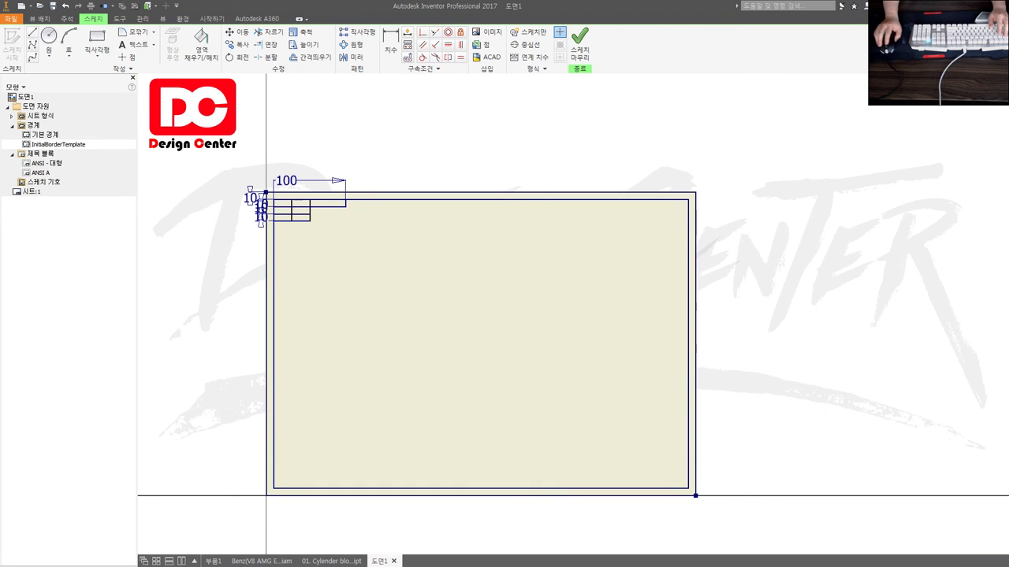
{"action": "middle_click_drag", "start_coordinate": [793, 434], "coordinate": [695, 435]}
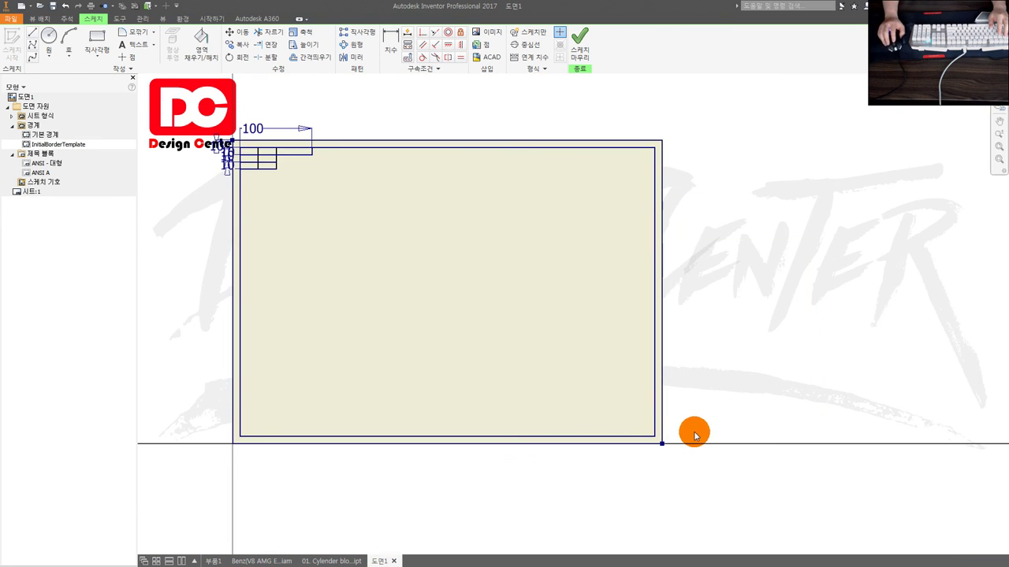
{"action": "scroll", "coordinate": [632, 420], "scroll_direction": "up", "scroll_amount": 3}
{"action": "scroll", "coordinate": [669, 435], "scroll_direction": "up", "scroll_amount": 3}
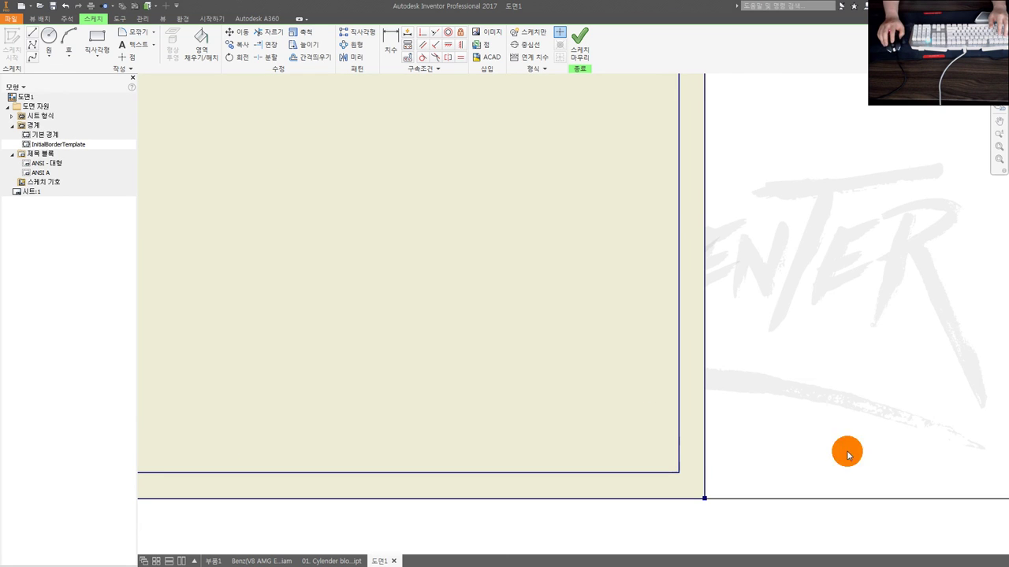
{"action": "left_click", "coordinate": [675, 463]}
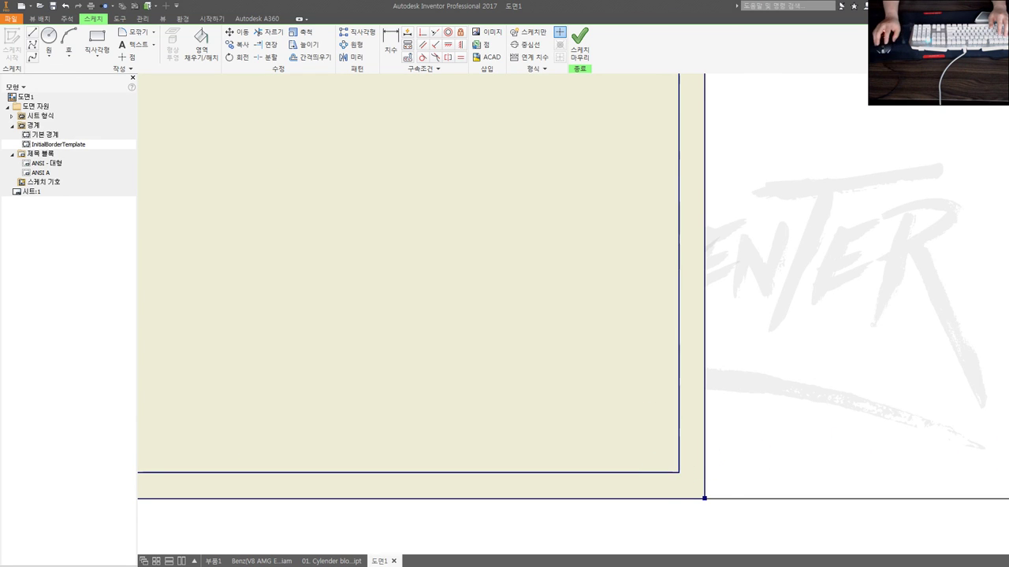
{"action": "left_click", "coordinate": [670, 470]}
{"action": "left_click_drag", "start_coordinate": [677, 471], "coordinate": [392, 316]}
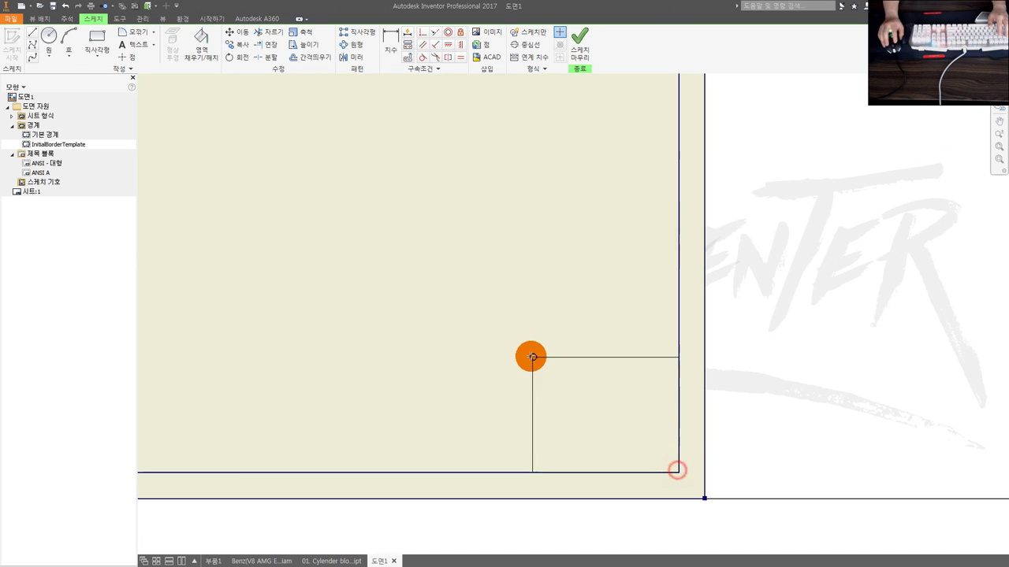
{"action": "left_click_drag", "start_coordinate": [392, 316], "coordinate": [390, 312]}
Step: Dimension the rectangle's top edge to 120 mm
{"action": "key", "text": "d"}
{"action": "left_click", "coordinate": [475, 310]}
{"action": "left_click", "coordinate": [481, 275]}
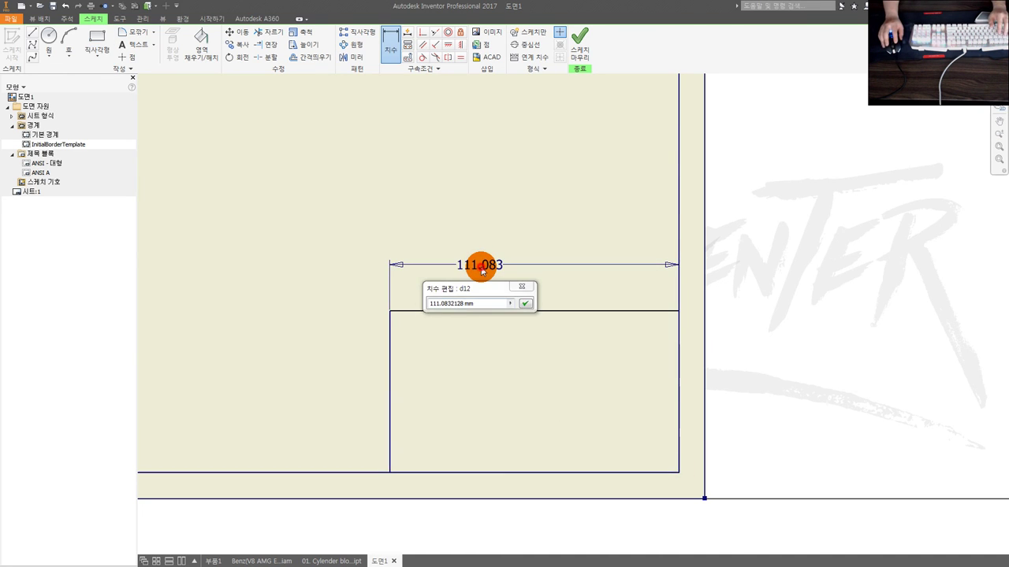
{"action": "type", "text": "120"}
{"action": "key", "text": "Return"}
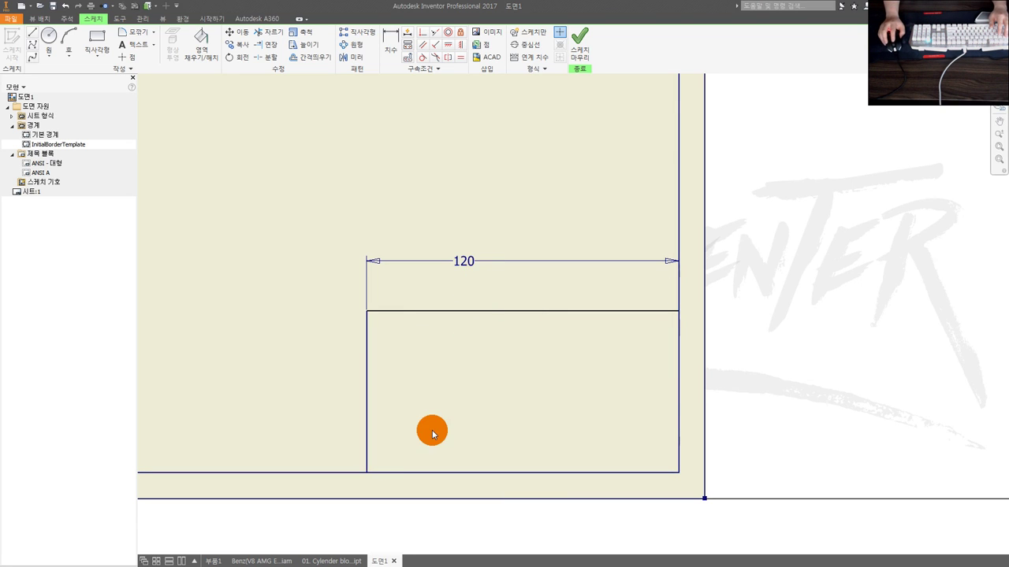
{"action": "middle_click_drag", "start_coordinate": [428, 428], "coordinate": [430, 402]}
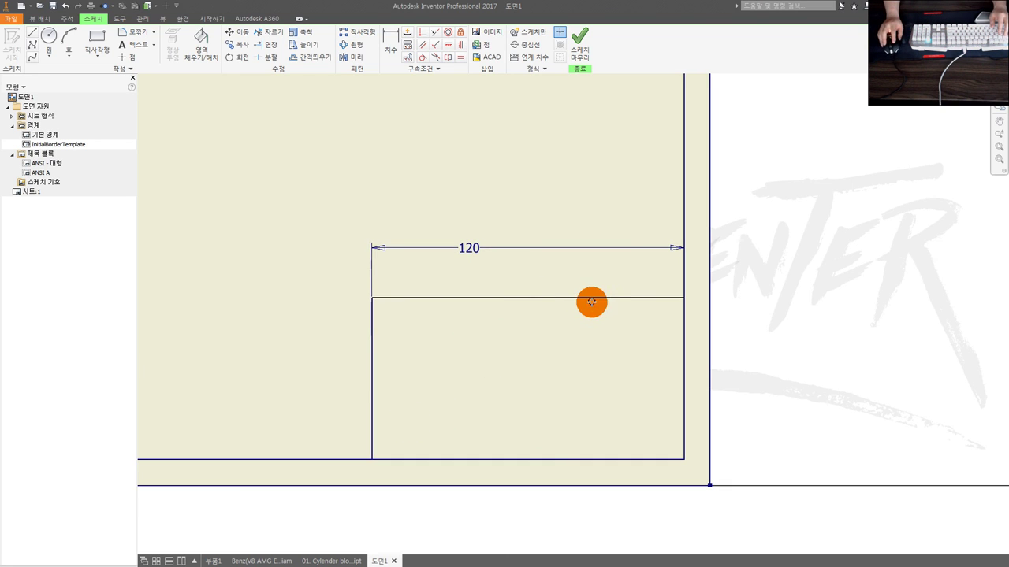
Step: Draw a vertical divider top to bottom and a horizontal line across the rectangle
{"action": "left_click", "coordinate": [606, 298]}
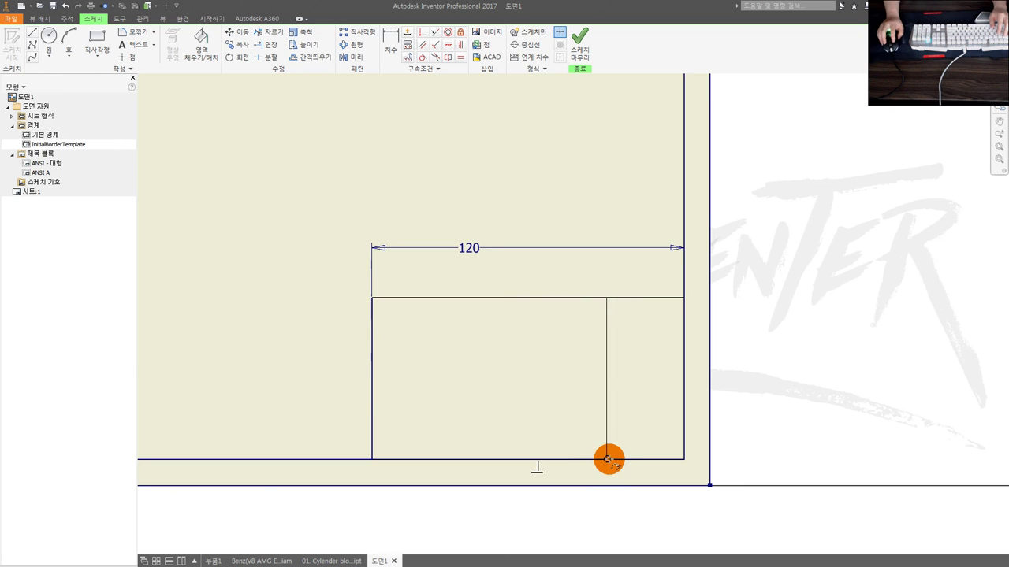
{"action": "double_click", "coordinate": [601, 451]}
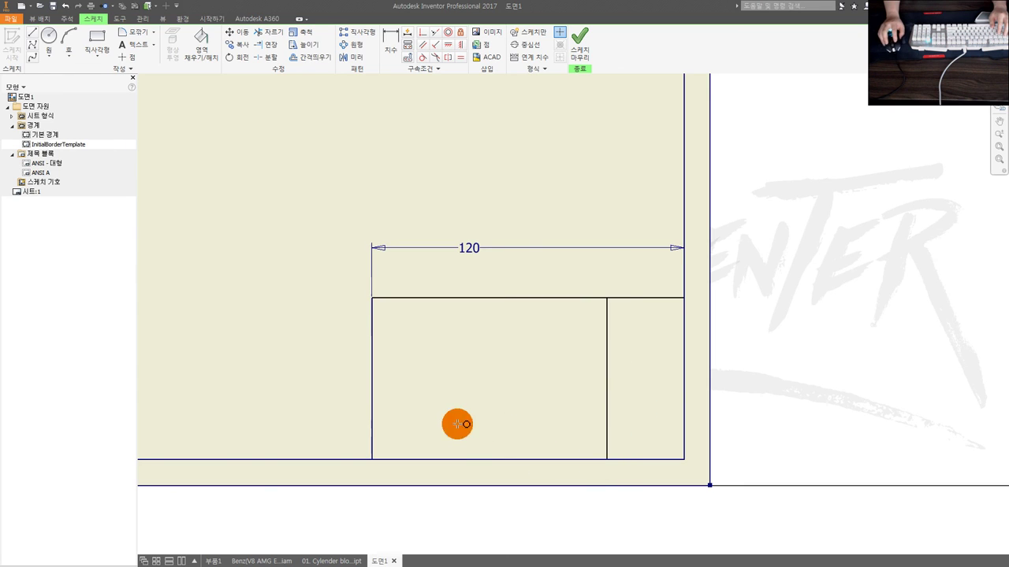
{"action": "left_click", "coordinate": [373, 424]}
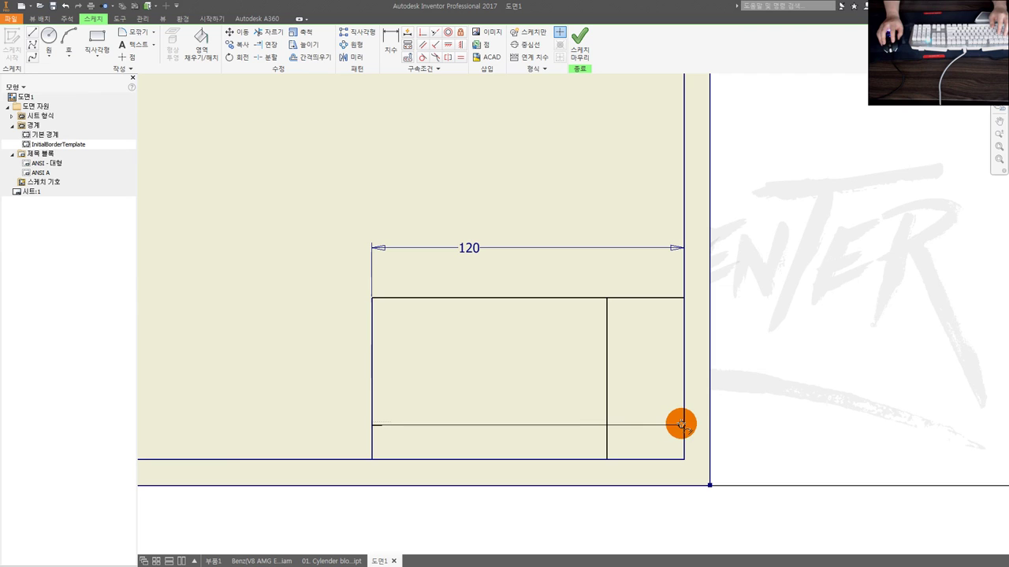
{"action": "left_click", "coordinate": [680, 424]}
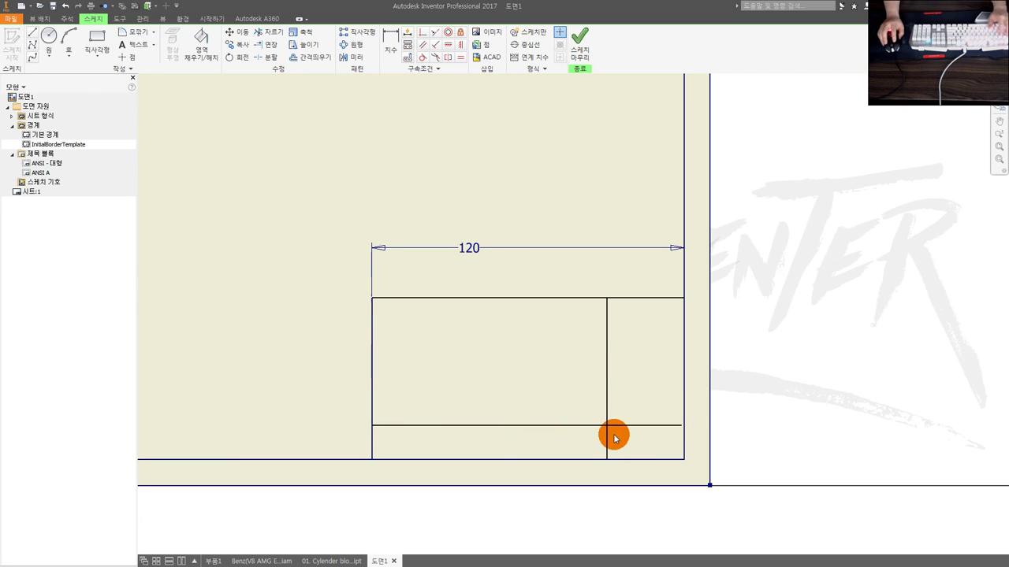
{"action": "key", "text": "e"}
{"action": "key", "text": "Escape"}
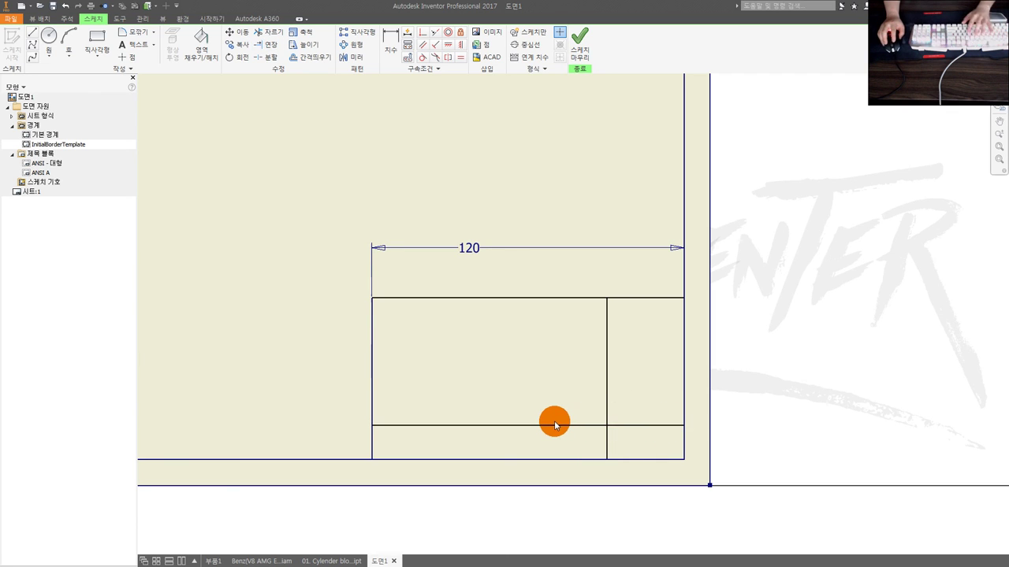
Step: Offset the horizontal line upward several times to create stacked row lines
{"action": "key", "text": "o"}
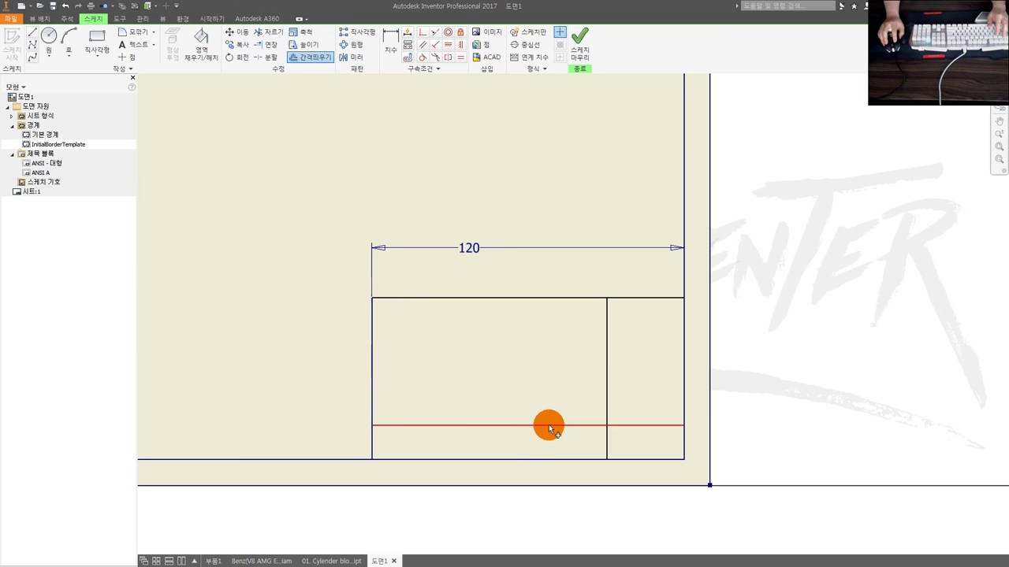
{"action": "left_click", "coordinate": [548, 425]}
{"action": "left_click", "coordinate": [552, 398]}
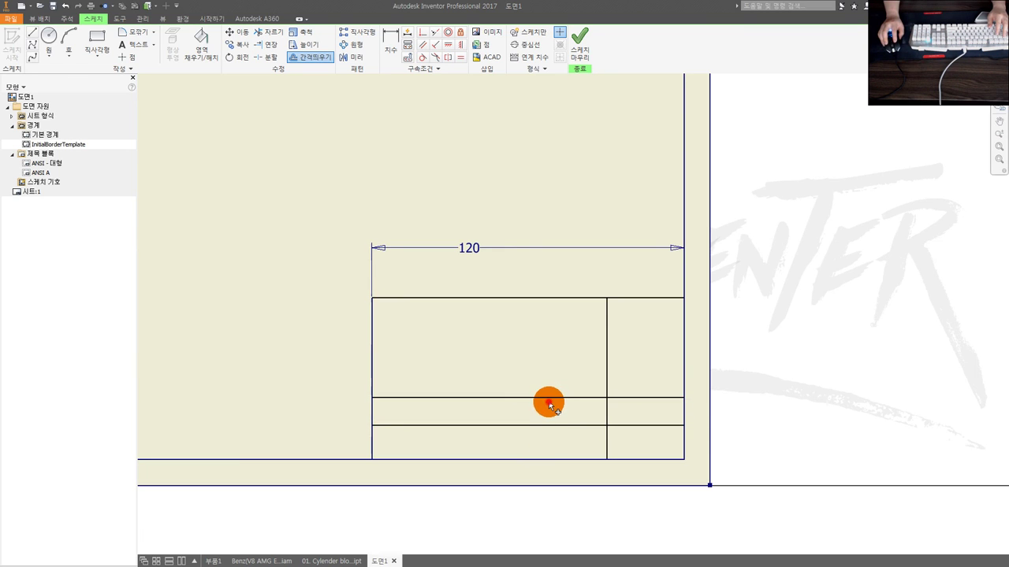
{"action": "left_click", "coordinate": [549, 383]}
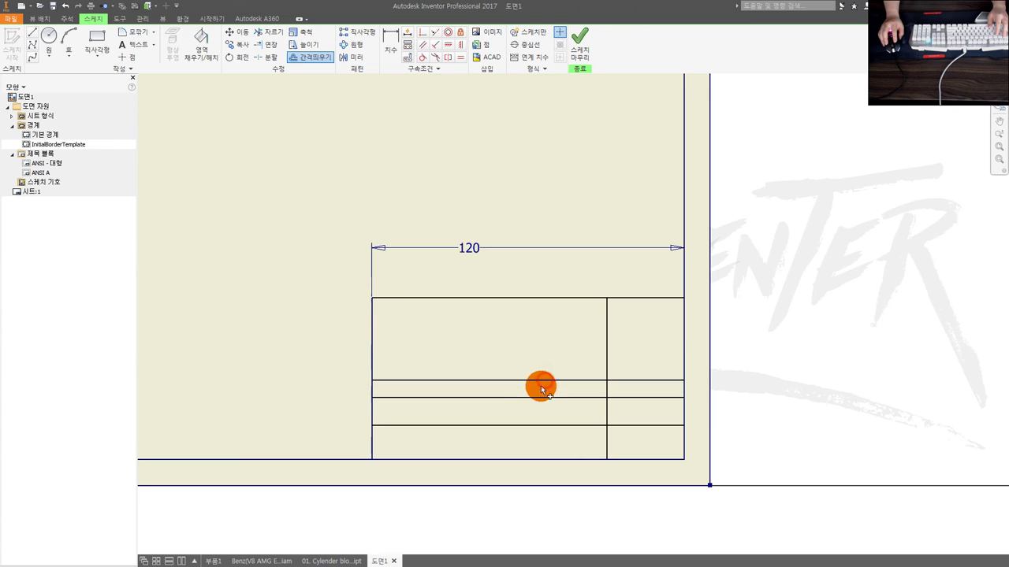
{"action": "left_click", "coordinate": [536, 362]}
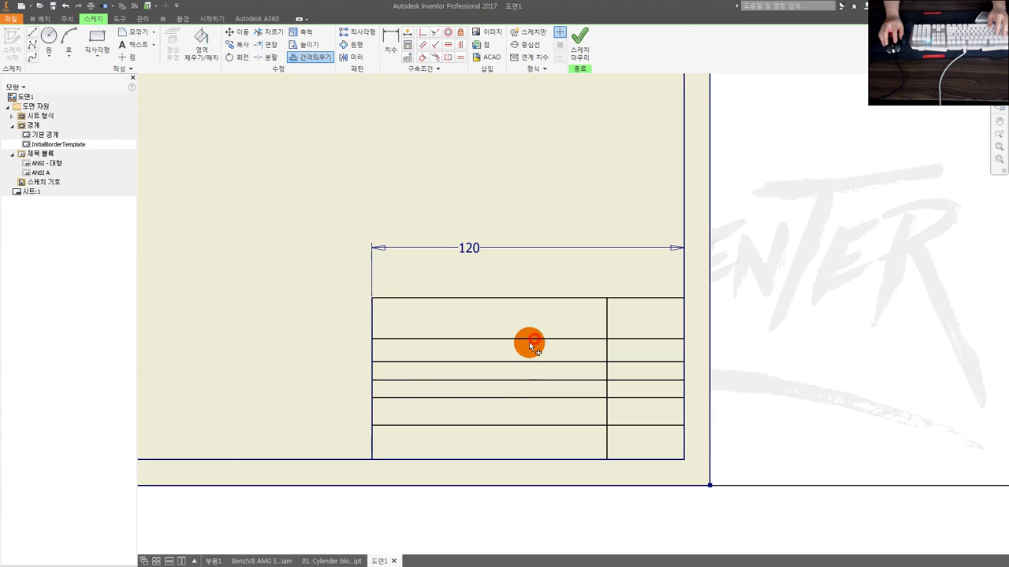
{"action": "left_click", "coordinate": [461, 338]}
{"action": "left_click", "coordinate": [462, 317]}
{"action": "key", "text": "Escape"}
Step: Draw a short horizontal line splitting the bottom-right cell
{"action": "middle_click_drag", "start_coordinate": [480, 412], "coordinate": [492, 413]}
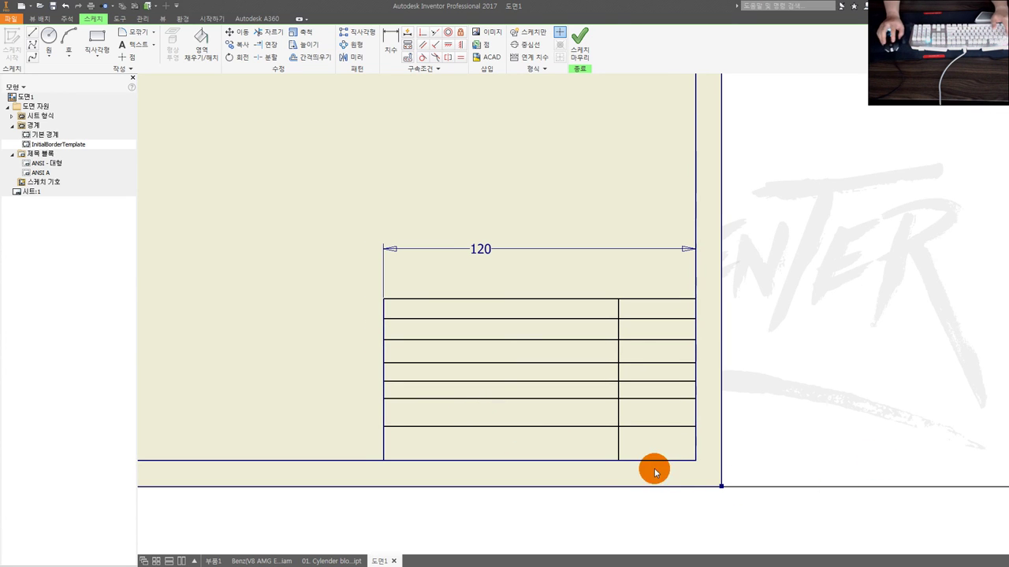
{"action": "scroll", "coordinate": [691, 450], "scroll_direction": "up", "scroll_amount": 3}
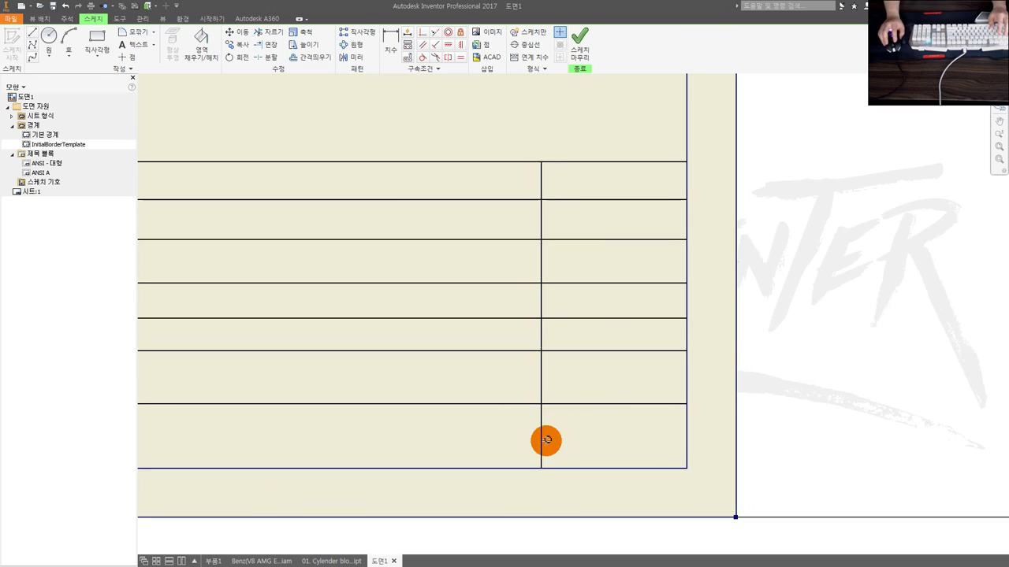
{"action": "left_click_drag", "start_coordinate": [541, 440], "coordinate": [686, 439]}
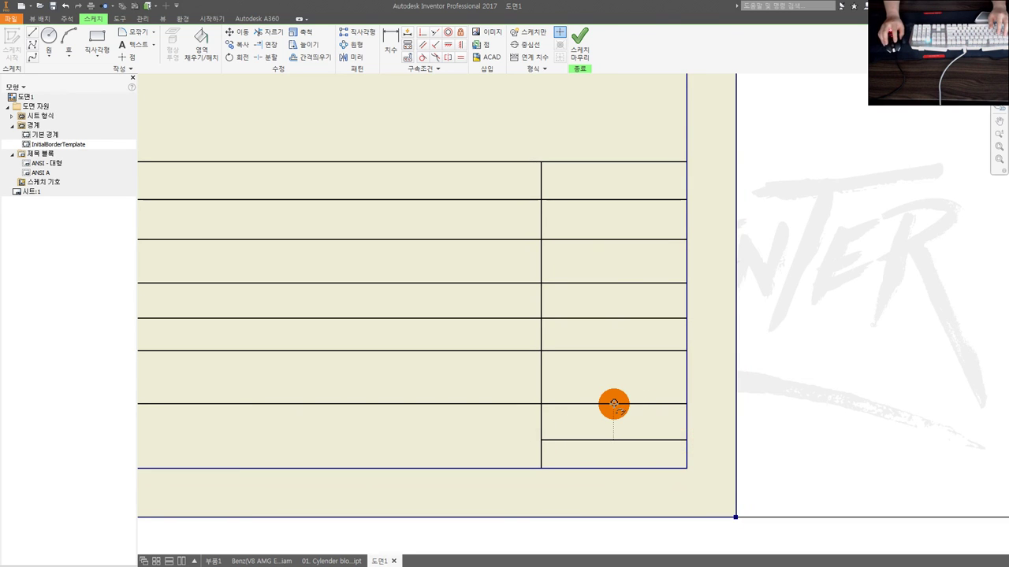
{"action": "scroll", "coordinate": [614, 406], "scroll_direction": "up", "scroll_amount": 2}
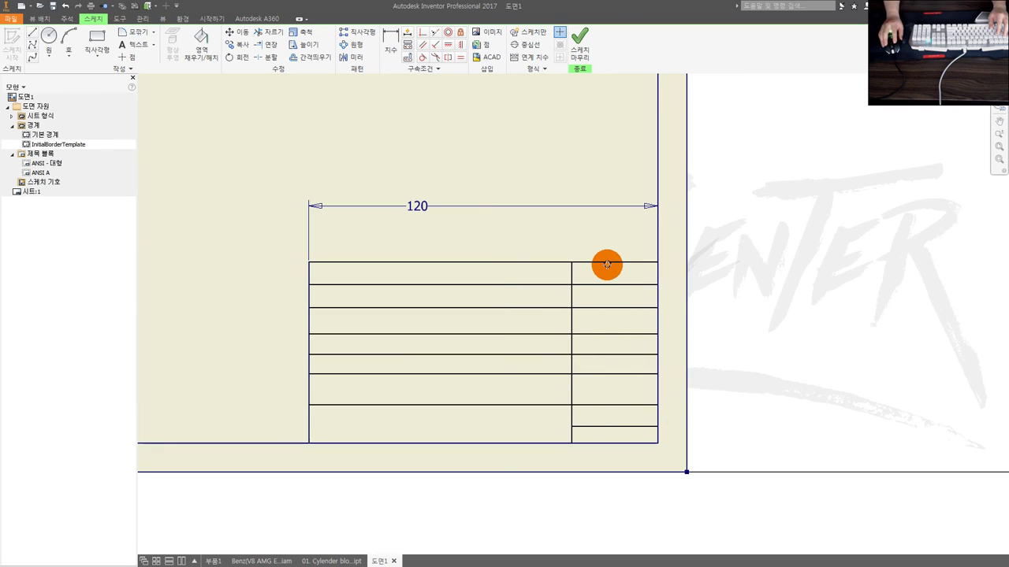
Step: Draw extra vertical dividers across the rows and a short split in the bottom row
{"action": "left_click_drag", "start_coordinate": [606, 264], "coordinate": [607, 443]}
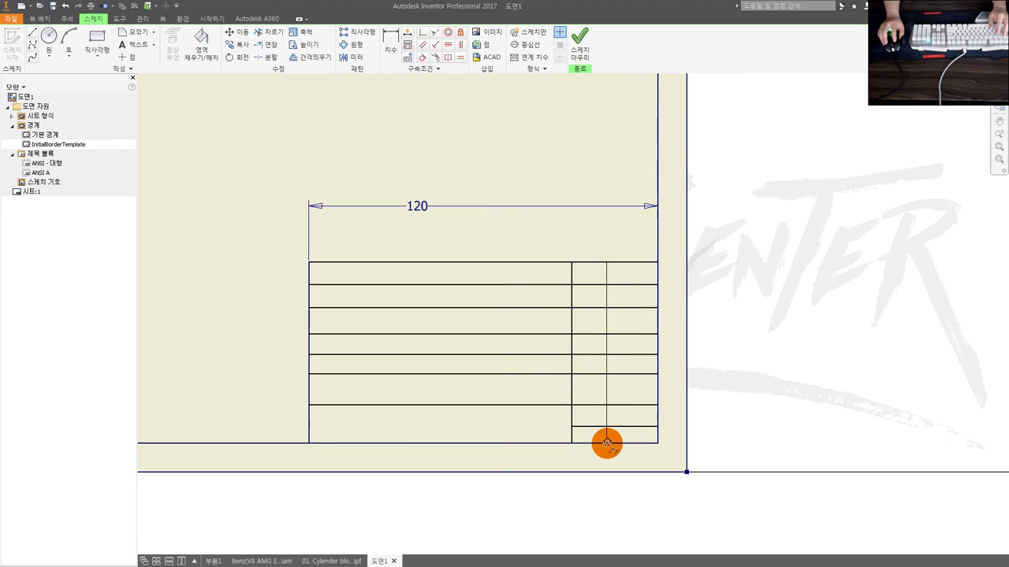
{"action": "middle_click_drag", "start_coordinate": [412, 419], "coordinate": [439, 403]}
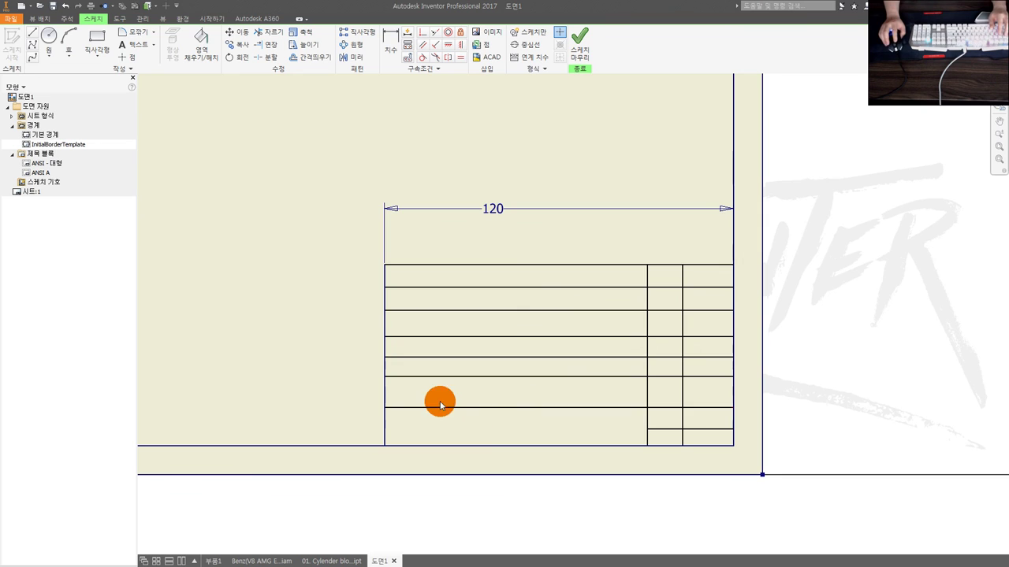
{"action": "left_click_drag", "start_coordinate": [436, 393], "coordinate": [436, 269]}
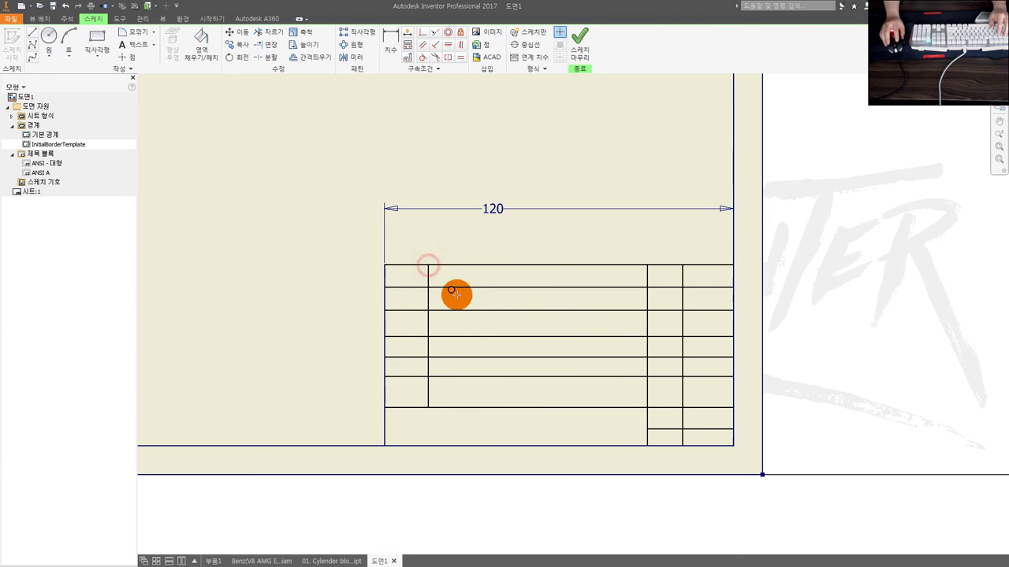
{"action": "middle_click_drag", "start_coordinate": [502, 336], "coordinate": [465, 331]}
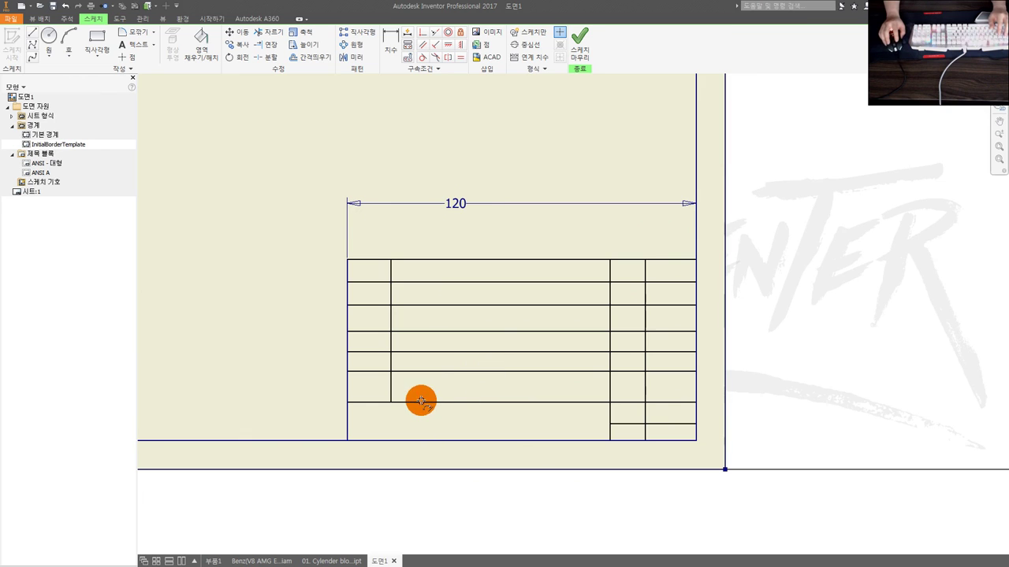
{"action": "left_click_drag", "start_coordinate": [421, 402], "coordinate": [424, 441]}
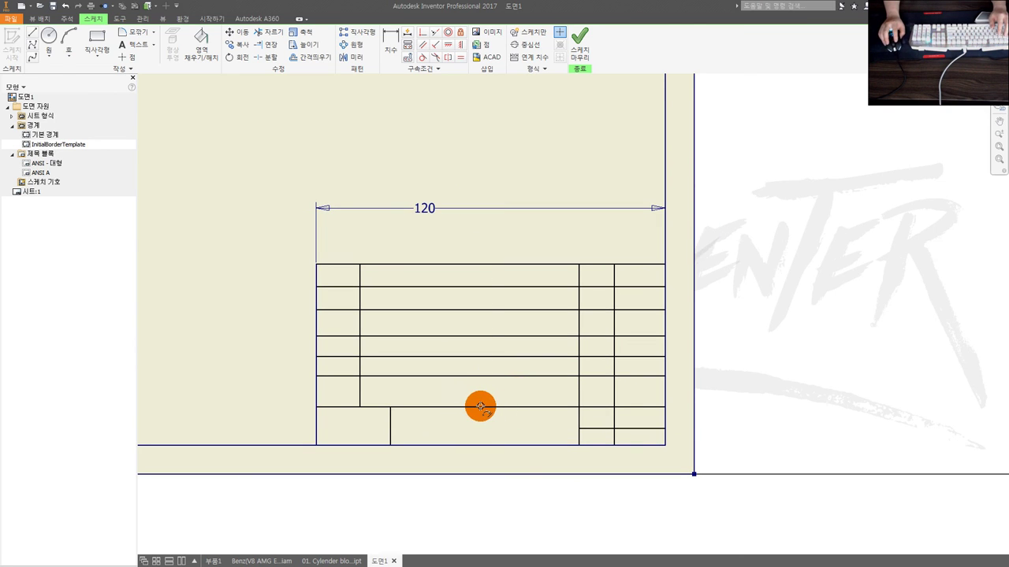
{"action": "left_click_drag", "start_coordinate": [480, 407], "coordinate": [480, 266]}
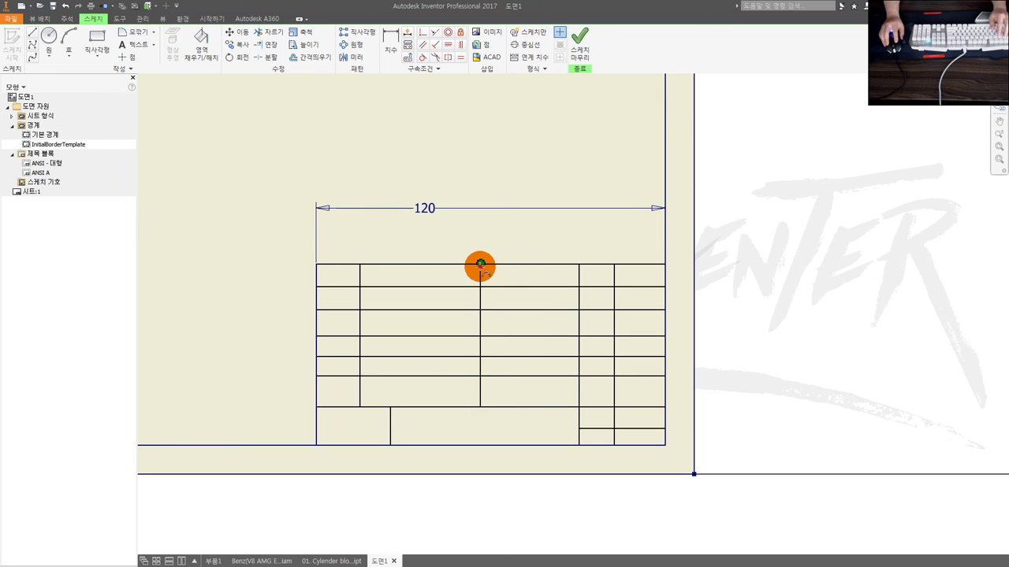
Step: Dimension the right-hand columns at 20 and 15 wide
{"action": "key", "text": "d"}
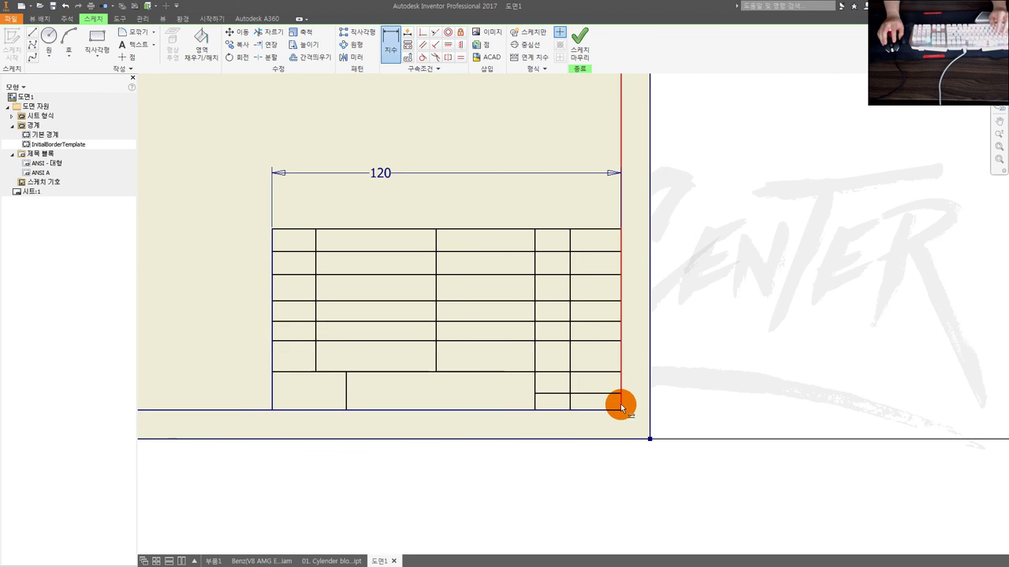
{"action": "left_click", "coordinate": [620, 406]}
{"action": "left_click", "coordinate": [570, 406]}
{"action": "left_click", "coordinate": [569, 473]}
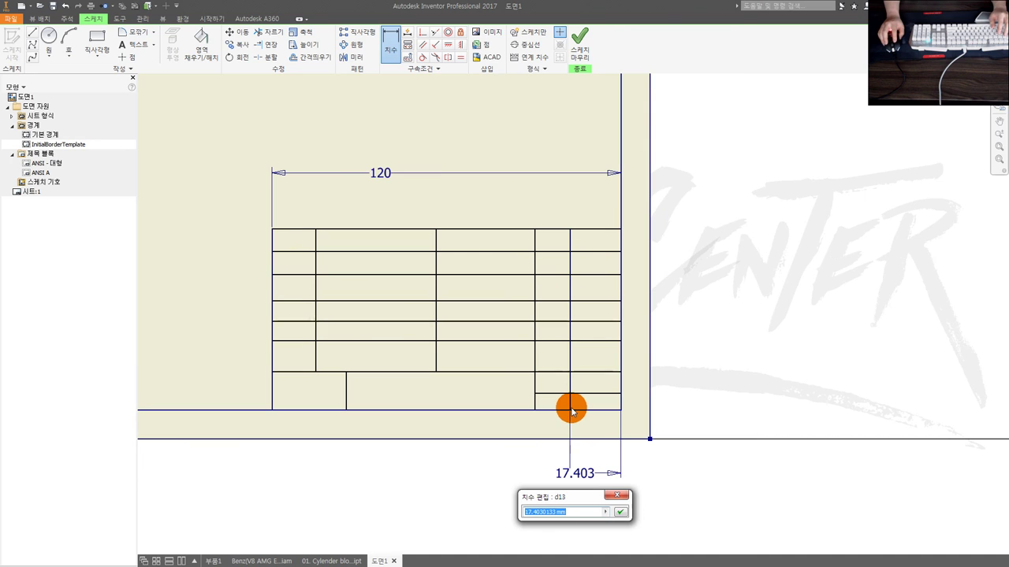
{"action": "key", "text": "Return"}
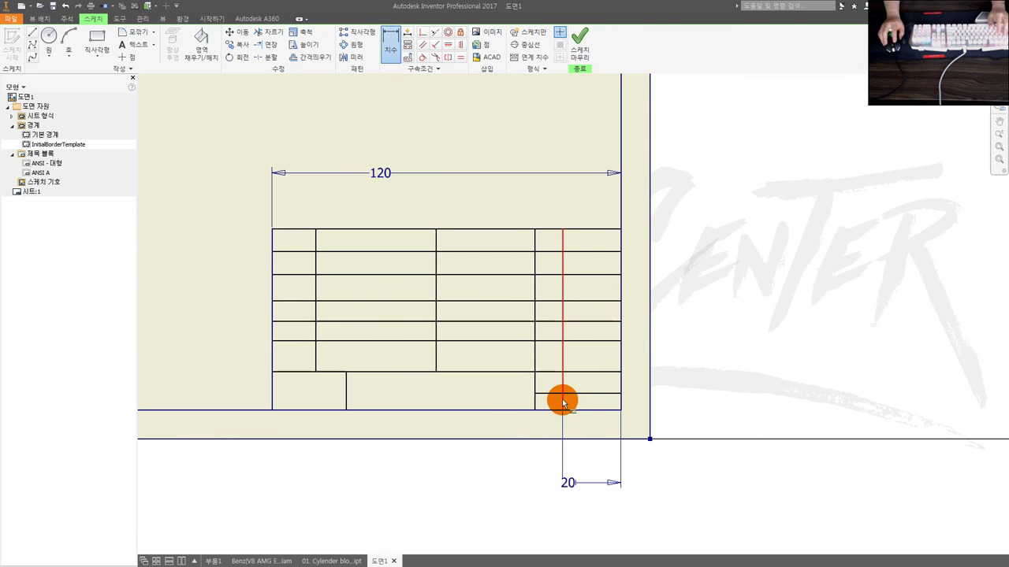
{"action": "left_click", "coordinate": [535, 404]}
{"action": "left_click", "coordinate": [562, 404]}
{"action": "left_click", "coordinate": [526, 474]}
{"action": "type", "text": "15"}
{"action": "key", "text": "Return"}
{"action": "middle_click_drag", "start_coordinate": [502, 418], "coordinate": [544, 418]}
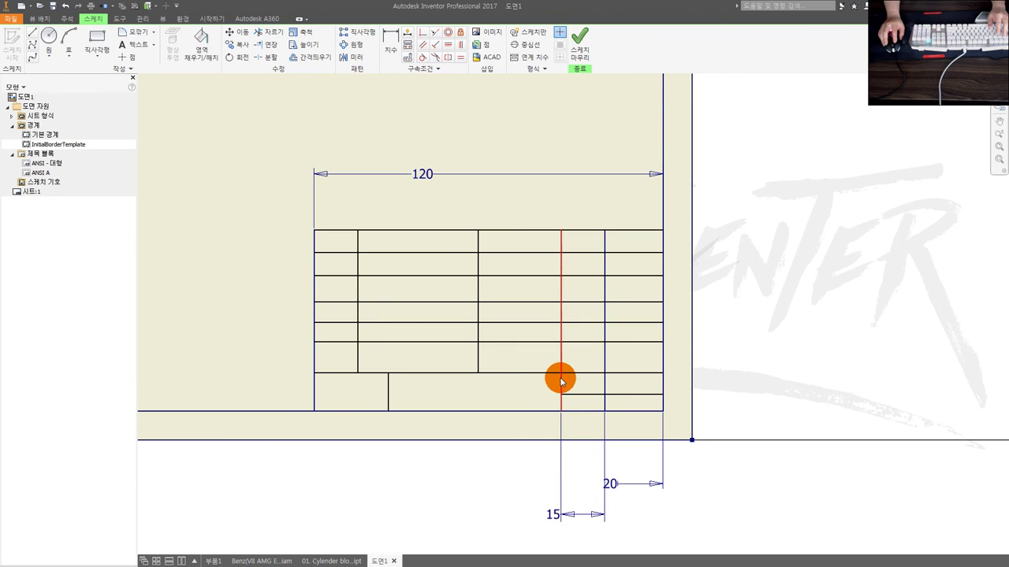
Step: Add a 60 width dimension for the wide middle column
{"action": "left_click", "coordinate": [560, 388]}
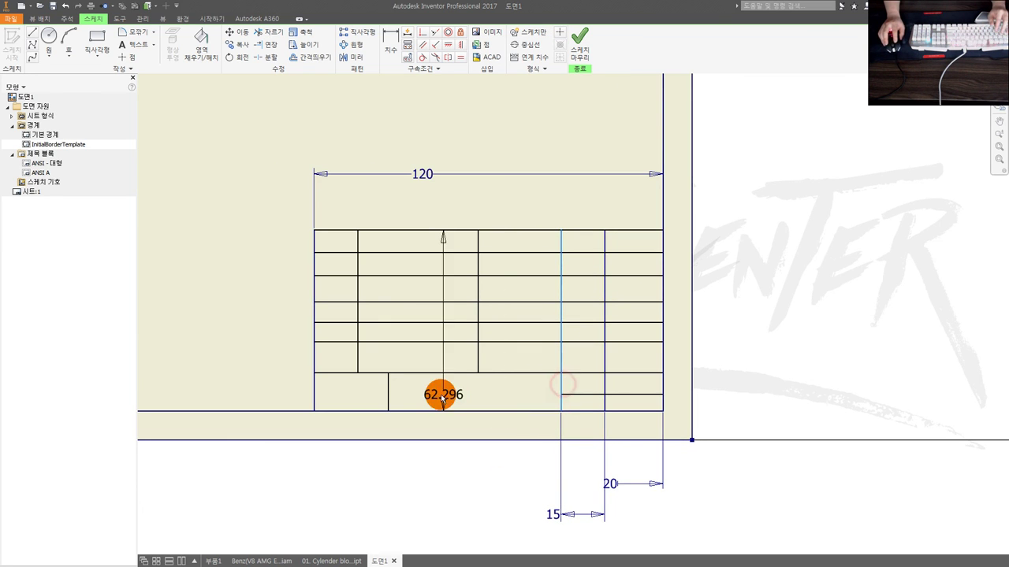
{"action": "left_click", "coordinate": [392, 386]}
{"action": "key", "text": "Escape"}
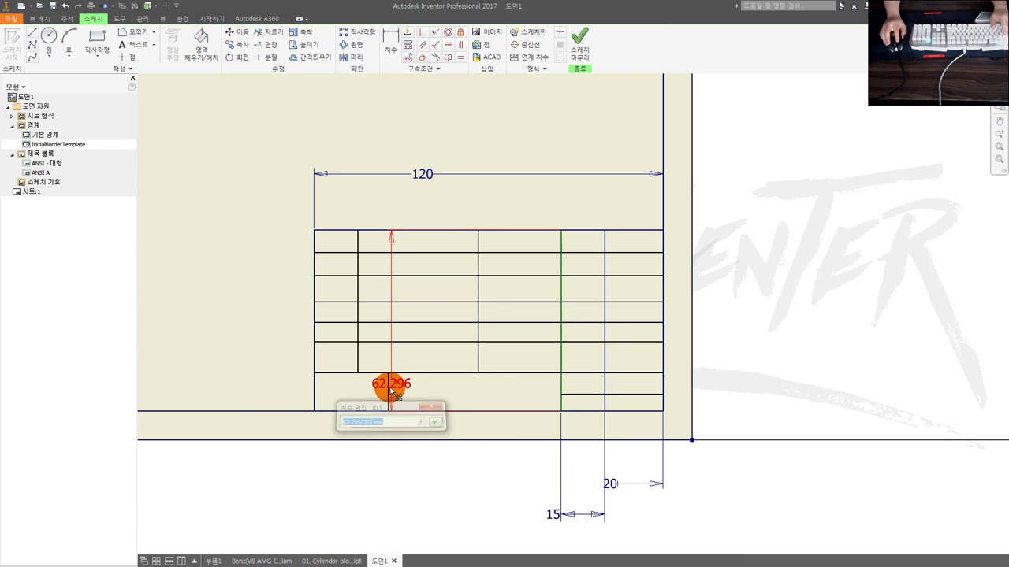
{"action": "left_click", "coordinate": [392, 394]}
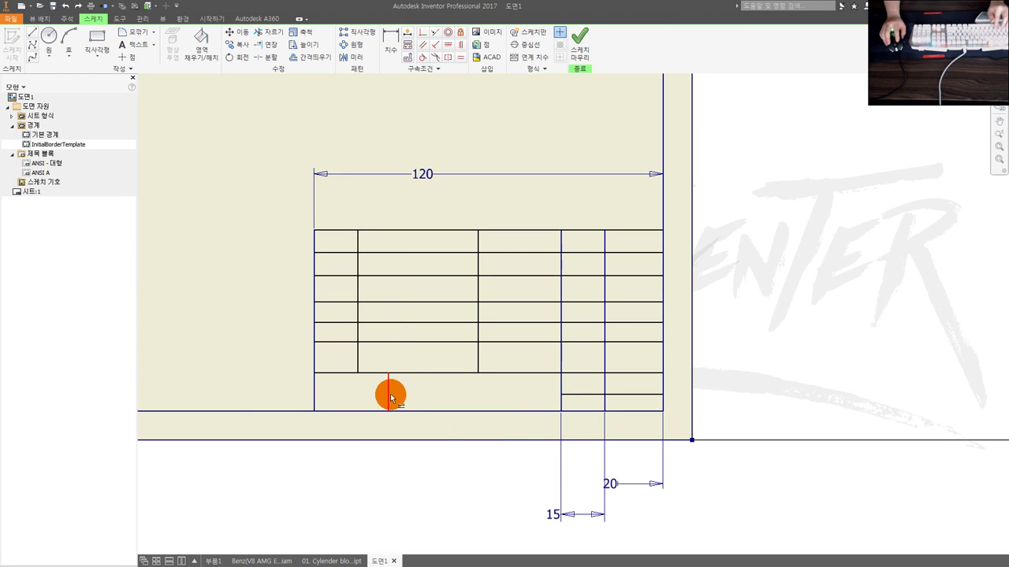
{"action": "left_click", "coordinate": [558, 405]}
{"action": "left_click", "coordinate": [473, 498]}
{"action": "left_click", "coordinate": [473, 482]}
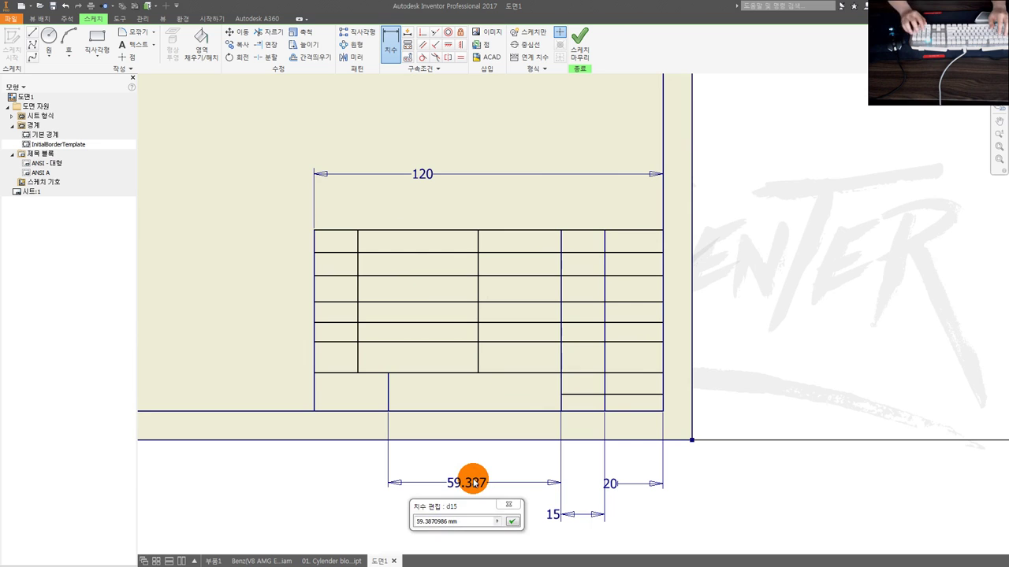
{"action": "left_click", "coordinate": [474, 483]}
{"action": "double_click", "coordinate": [466, 483]}
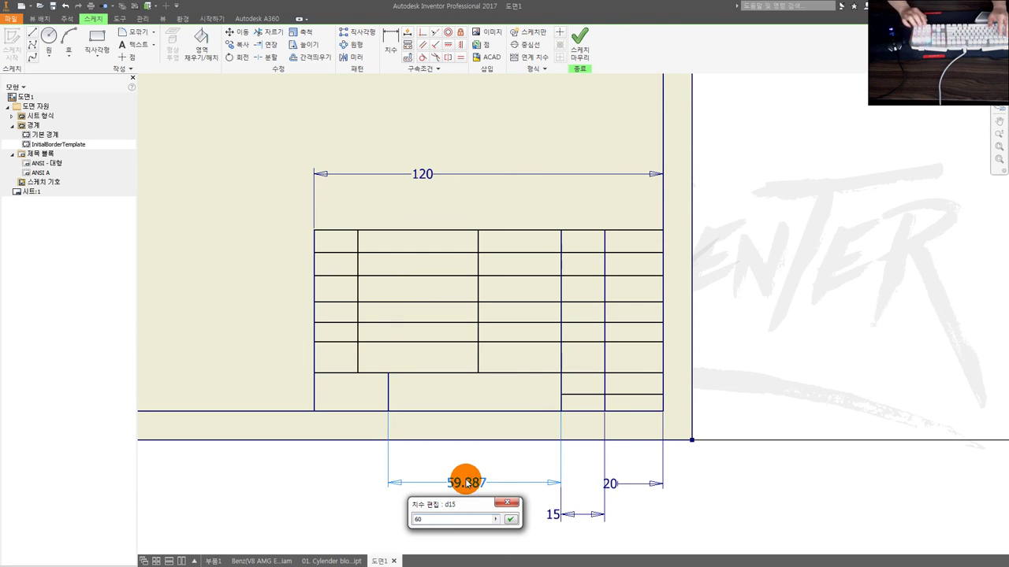
{"action": "key", "text": "Return"}
{"action": "middle_click_drag", "start_coordinate": [354, 412], "coordinate": [387, 441]}
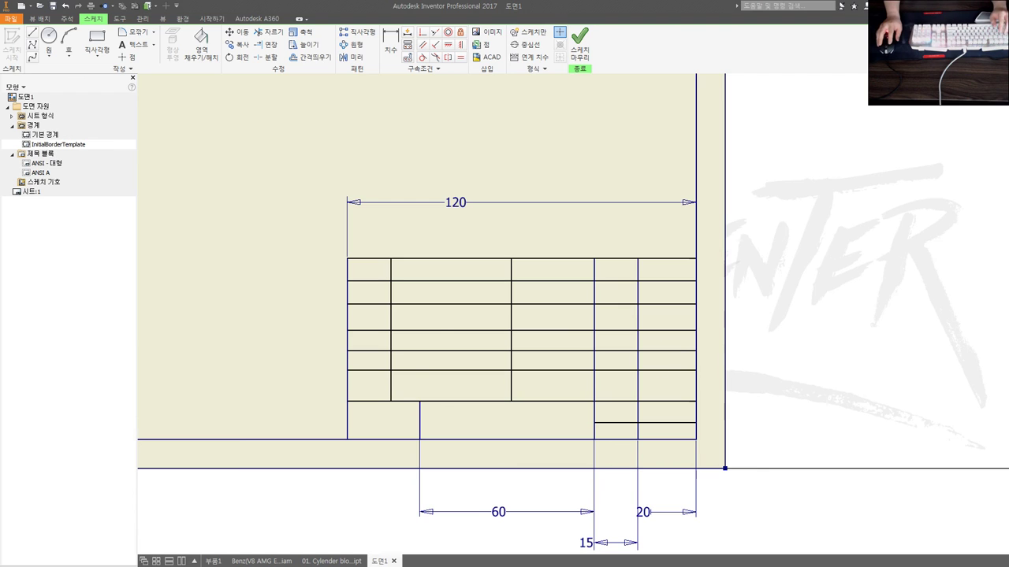
Step: Dimension the first column at 15 wide
{"action": "key", "text": "d"}
{"action": "left_click", "coordinate": [390, 289]}
{"action": "left_click", "coordinate": [346, 289]}
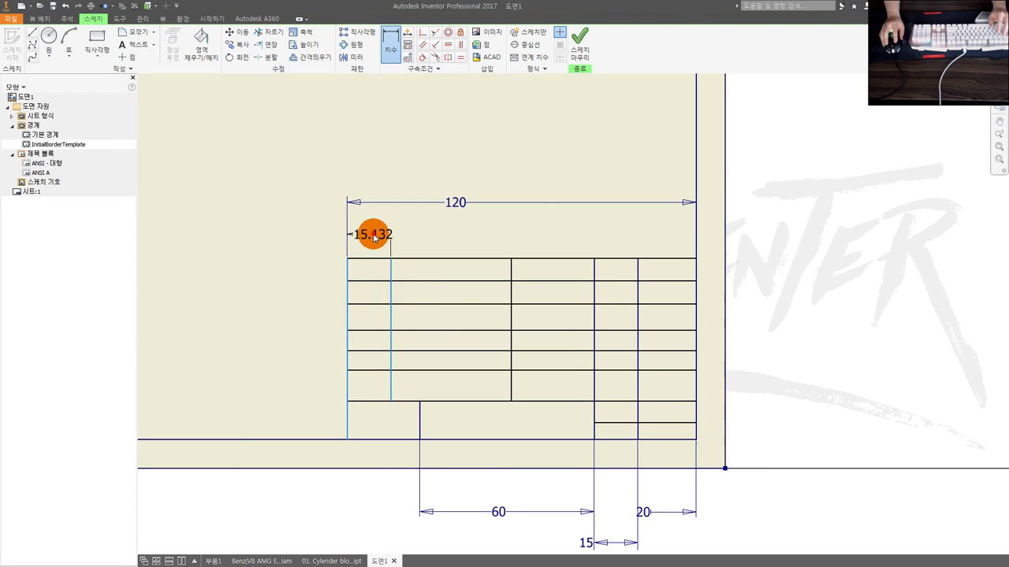
{"action": "left_click", "coordinate": [374, 238]}
{"action": "key", "text": "Return"}
{"action": "key", "text": "Escape"}
{"action": "left_click", "coordinate": [379, 239]}
{"action": "type", "text": "15"}
{"action": "key", "text": "Return"}
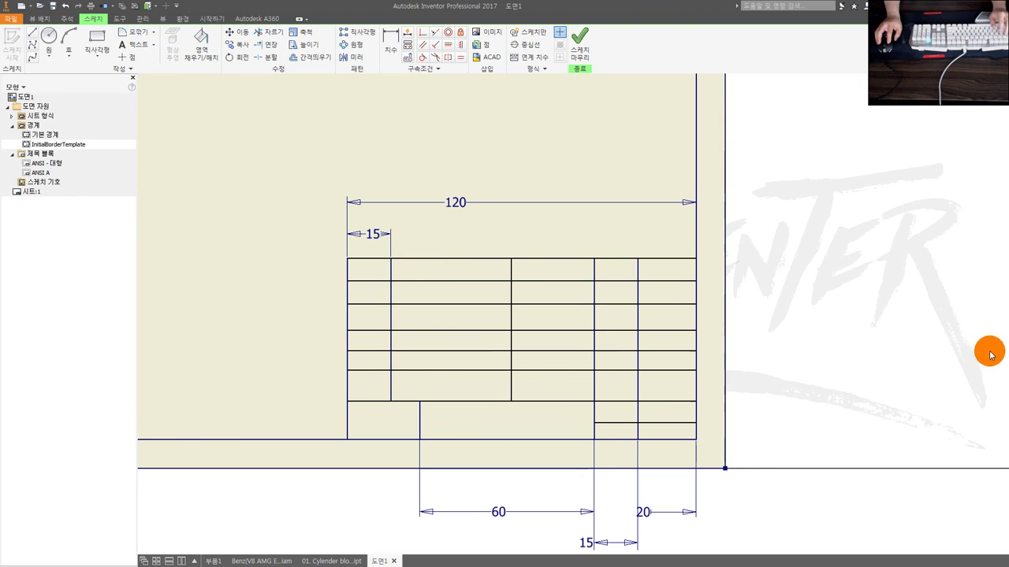
Step: Dimension the third column at 25 wide
{"action": "key", "text": "d"}
{"action": "left_click", "coordinate": [512, 273]}
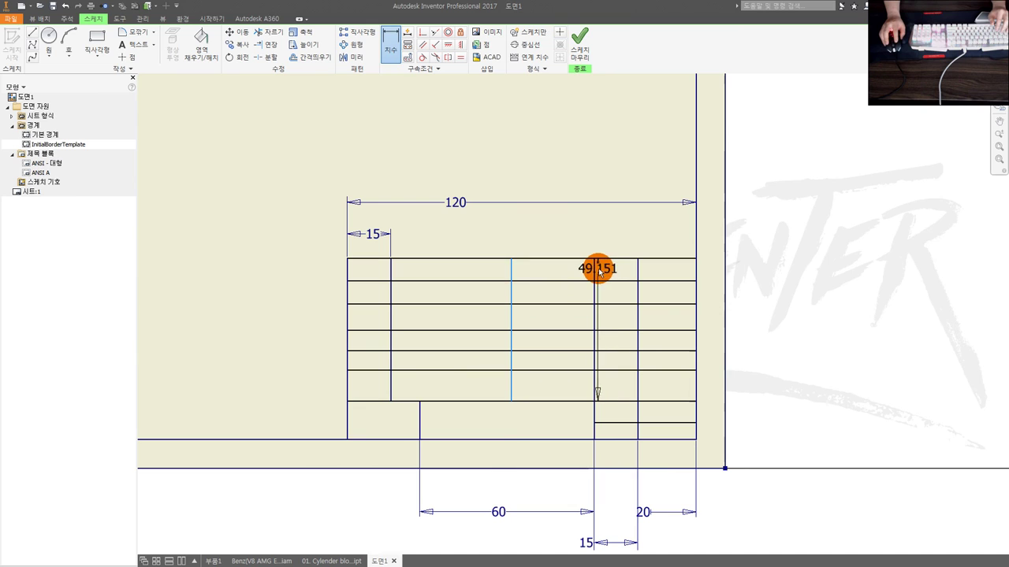
{"action": "left_click", "coordinate": [595, 270]}
{"action": "left_click", "coordinate": [561, 231]}
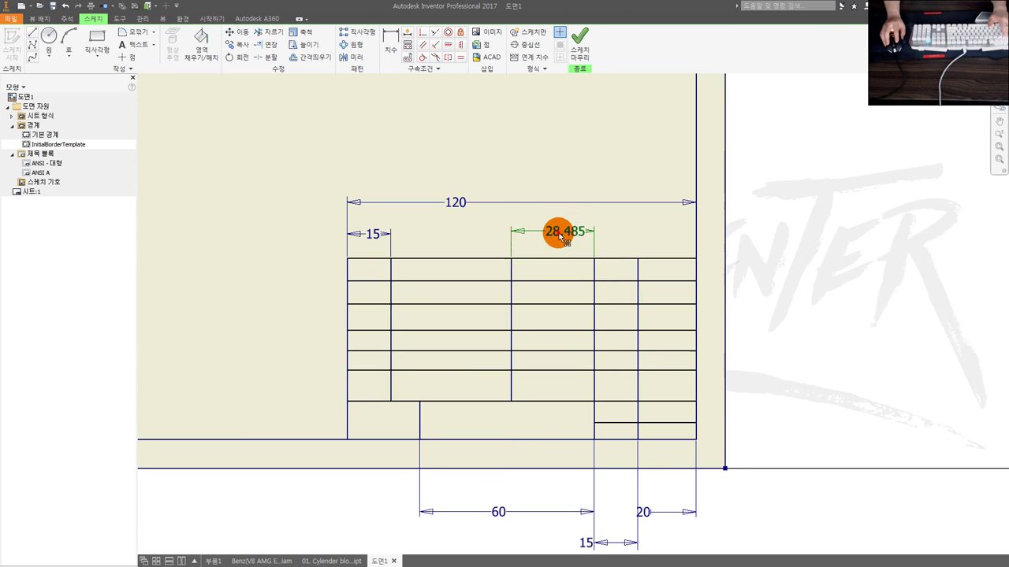
{"action": "type", "text": "25"}
{"action": "key", "text": "Return"}
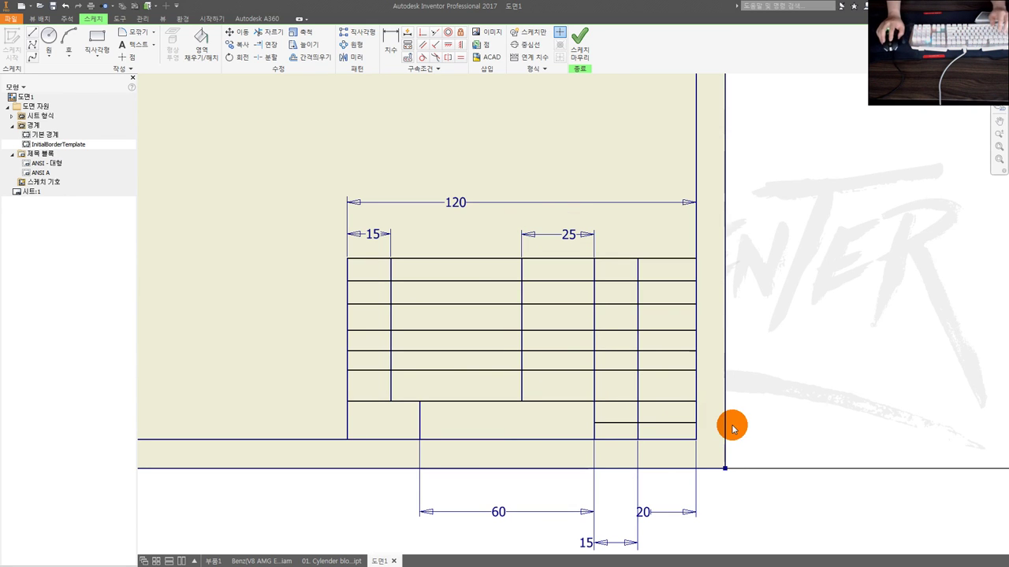
Step: Dimension the table's bottom band at 16 high
{"action": "key", "text": "d"}
{"action": "left_click", "coordinate": [373, 402]}
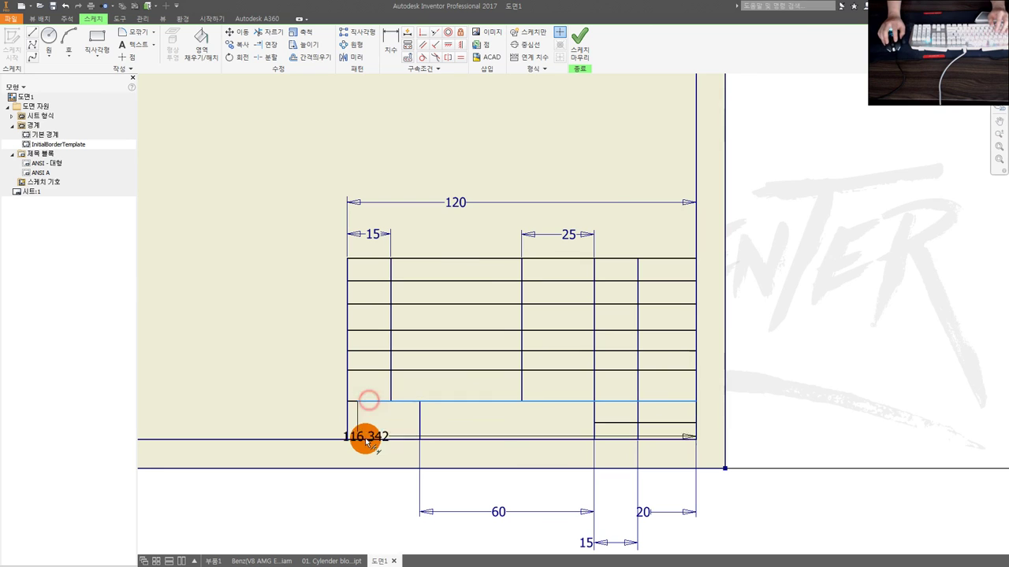
{"action": "left_click", "coordinate": [365, 440]}
{"action": "left_click", "coordinate": [351, 400]}
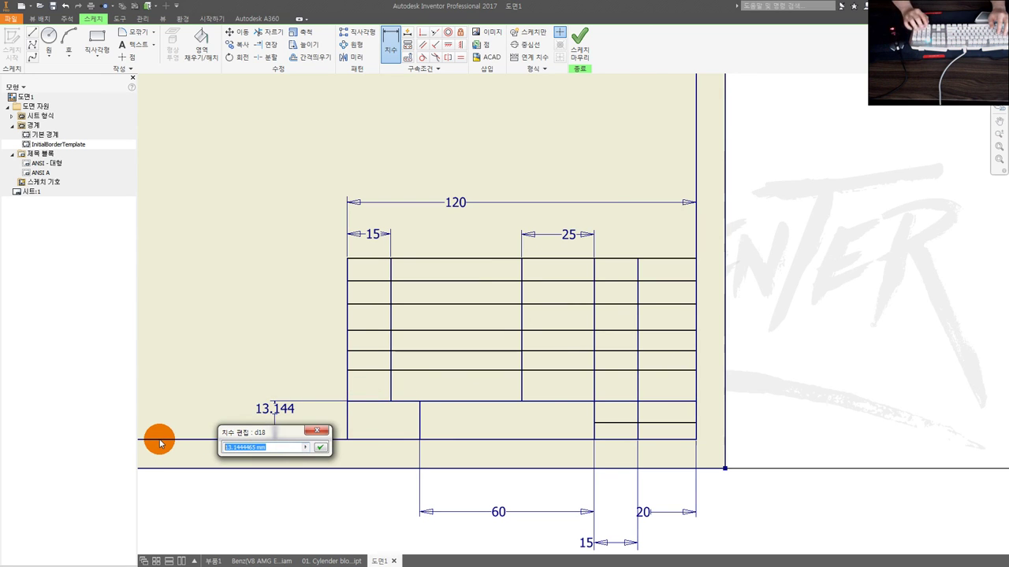
{"action": "type", "text": "16"}
{"action": "key", "text": "Return"}
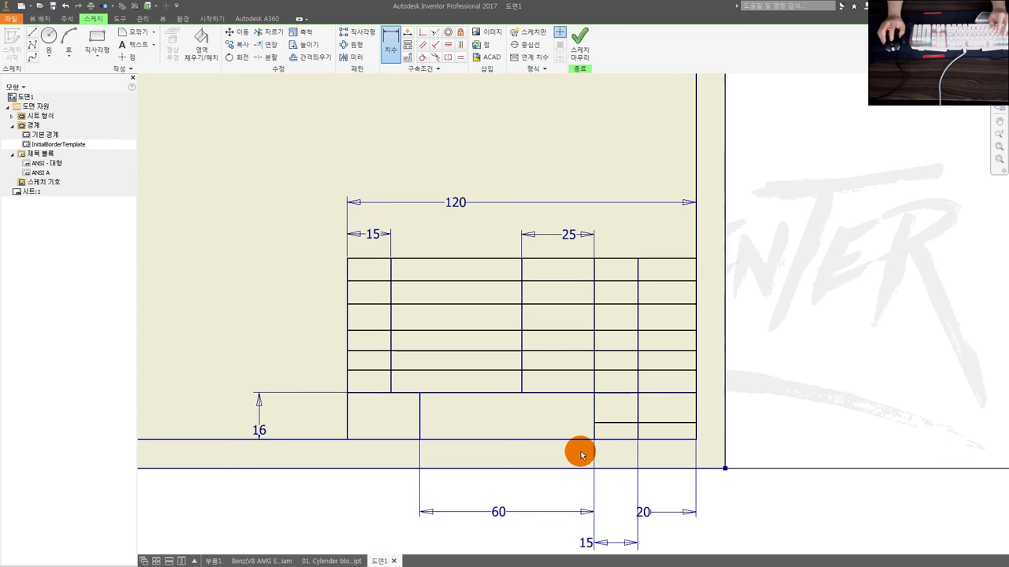
Step: Dimension the first two rows above the bottom band at 8 high
{"action": "left_click", "coordinate": [684, 425]}
{"action": "left_click", "coordinate": [675, 394]}
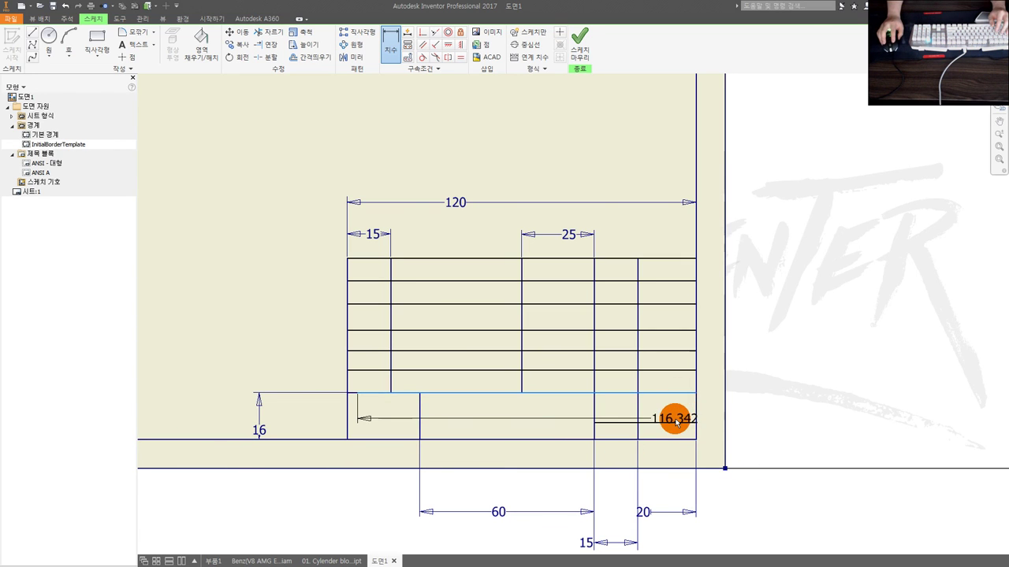
{"action": "left_click", "coordinate": [754, 408]}
{"action": "type", "text": "8"}
{"action": "key", "text": "Return"}
{"action": "middle_click_drag", "start_coordinate": [365, 369], "coordinate": [494, 385]}
{"action": "left_click", "coordinate": [497, 409]}
{"action": "left_click", "coordinate": [496, 386]}
{"action": "left_click", "coordinate": [433, 383]}
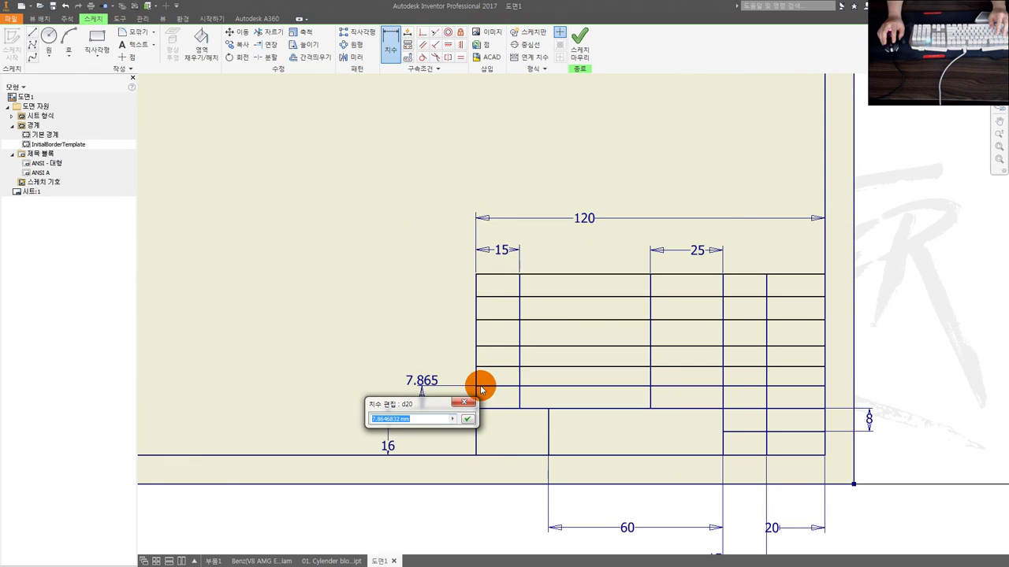
{"action": "type", "text": "8"}
{"action": "key", "text": "Return"}
Step: Set the next two row heights to 8
{"action": "left_click", "coordinate": [504, 386]}
{"action": "left_click", "coordinate": [495, 367]}
{"action": "left_click", "coordinate": [412, 353]}
{"action": "type", "text": "8"}
{"action": "key", "text": "Return"}
{"action": "left_click", "coordinate": [499, 362]}
{"action": "left_click", "coordinate": [500, 346]}
{"action": "left_click", "coordinate": [426, 340]}
{"action": "left_click", "coordinate": [425, 340]}
{"action": "type", "text": "8"}
{"action": "key", "text": "Return"}
Step: Dimension the remaining upper rows up to the top line at 8 high each
{"action": "left_click", "coordinate": [501, 339]}
{"action": "left_click", "coordinate": [504, 319]}
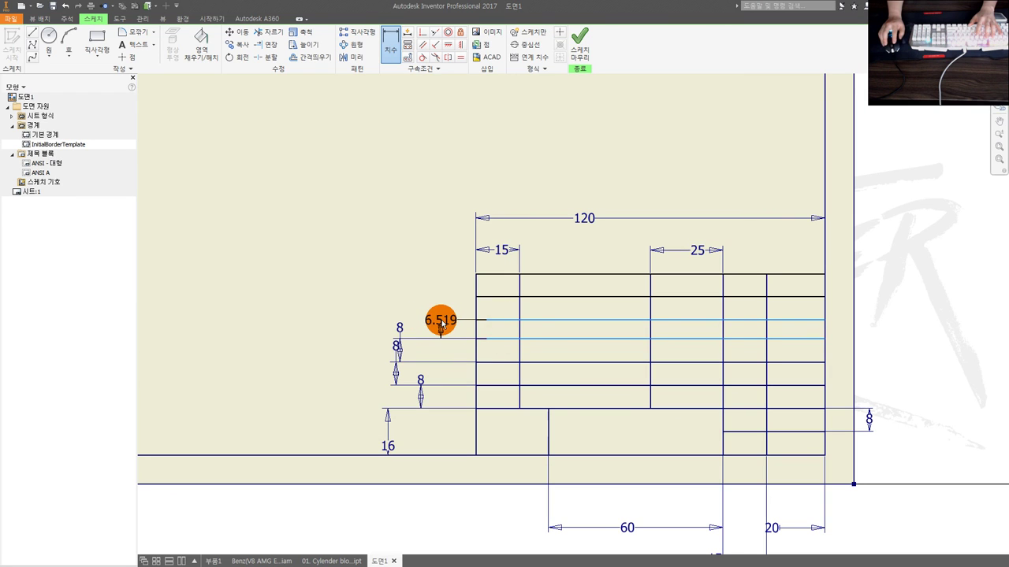
{"action": "left_click", "coordinate": [426, 321]}
{"action": "type", "text": "8"}
{"action": "key", "text": "Return"}
{"action": "left_click", "coordinate": [504, 319]}
{"action": "left_click", "coordinate": [500, 297]}
{"action": "left_click", "coordinate": [397, 290]}
{"action": "left_click", "coordinate": [484, 293]}
{"action": "left_click", "coordinate": [496, 275]}
{"action": "left_click", "coordinate": [422, 273]}
{"action": "type", "text": "8"}
{"action": "key", "text": "Return"}
Step: Zoom out to the full sheet, then pan and zoom in on the upper-left 100-wide table
{"action": "scroll", "coordinate": [643, 428], "scroll_direction": "down", "scroll_amount": 1}
{"action": "scroll", "coordinate": [643, 428], "scroll_direction": "down", "scroll_amount": 3}
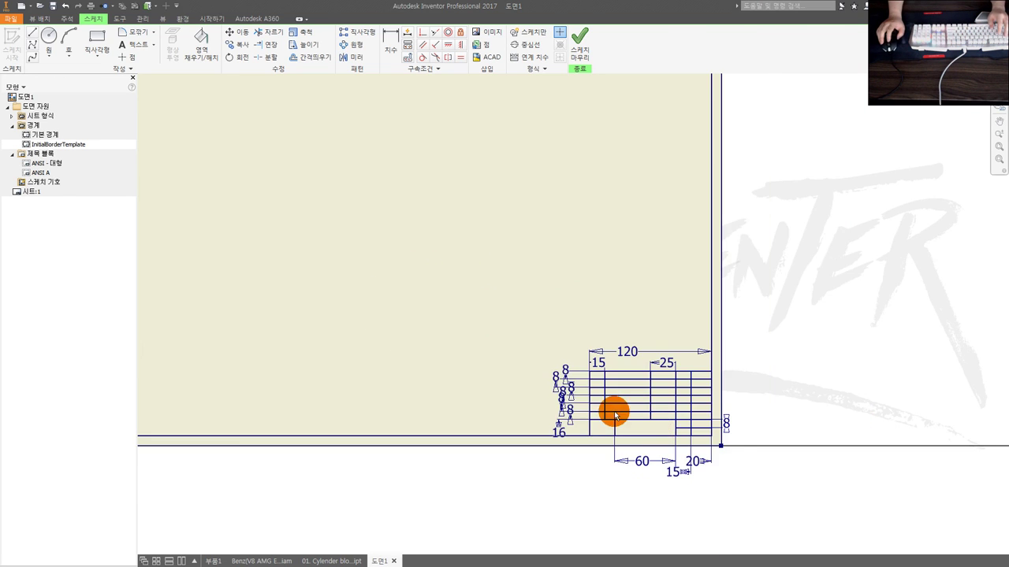
{"action": "scroll", "coordinate": [643, 428], "scroll_direction": "down", "scroll_amount": 3}
{"action": "scroll", "coordinate": [636, 408], "scroll_direction": "up", "scroll_amount": 5}
{"action": "middle_click_drag", "start_coordinate": [702, 447], "coordinate": [527, 392]}
{"action": "scroll", "coordinate": [528, 391], "scroll_direction": "down", "scroll_amount": 2}
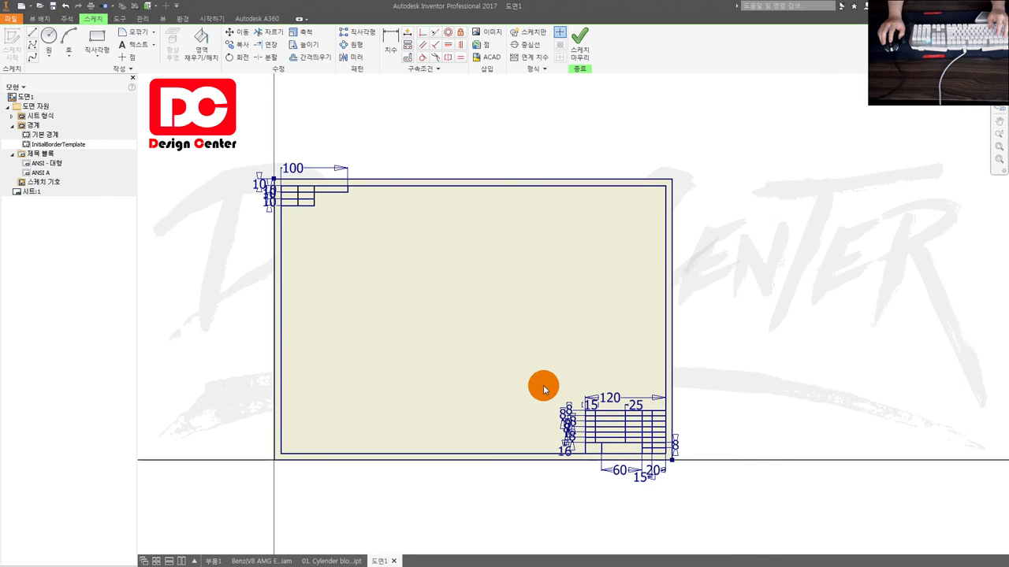
{"action": "scroll", "coordinate": [549, 392], "scroll_direction": "up", "scroll_amount": 3}
{"action": "scroll", "coordinate": [523, 405], "scroll_direction": "down", "scroll_amount": 3}
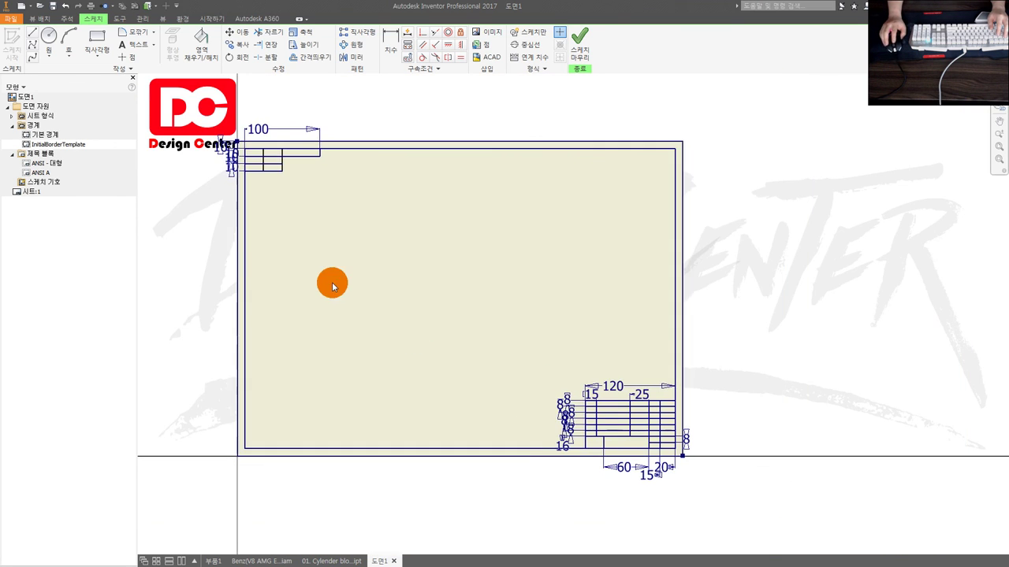
{"action": "middle_click_drag", "start_coordinate": [331, 284], "coordinate": [412, 344]}
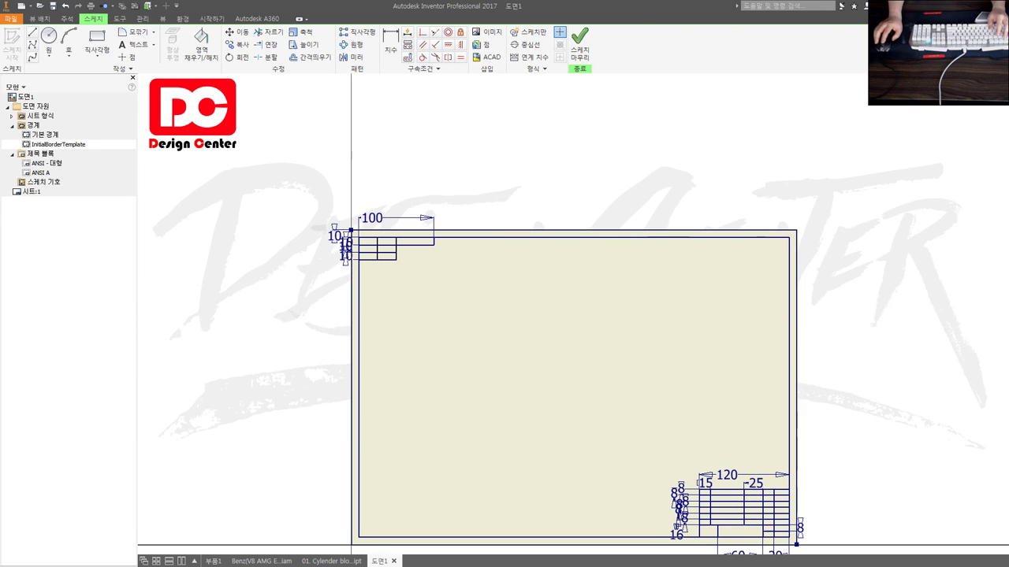
{"action": "scroll", "coordinate": [383, 281], "scroll_direction": "up", "scroll_amount": 1}
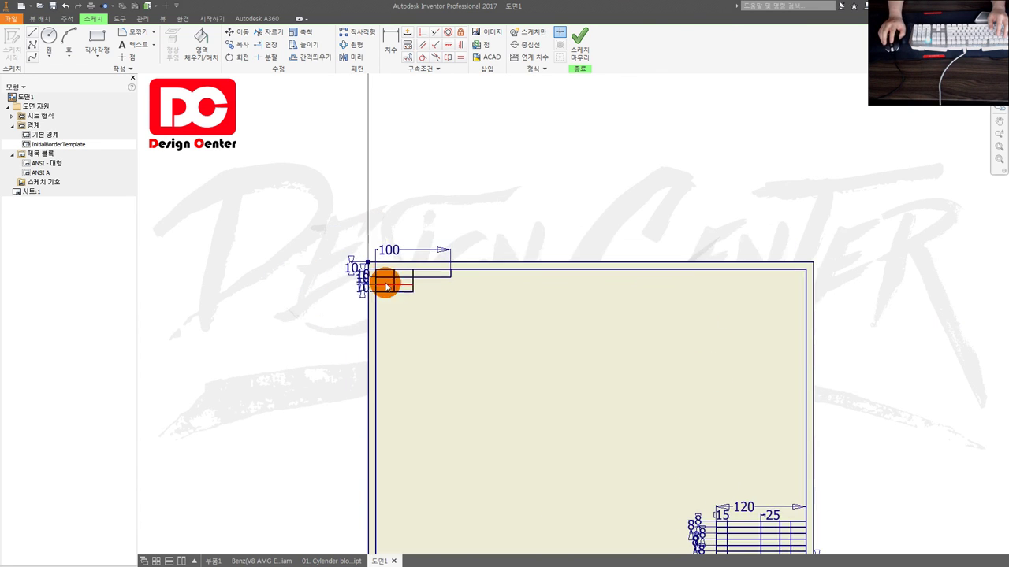
{"action": "scroll", "coordinate": [385, 265], "scroll_direction": "up", "scroll_amount": 5}
{"action": "scroll", "coordinate": [368, 266], "scroll_direction": "up", "scroll_amount": 3}
{"action": "left_click", "coordinate": [371, 268]}
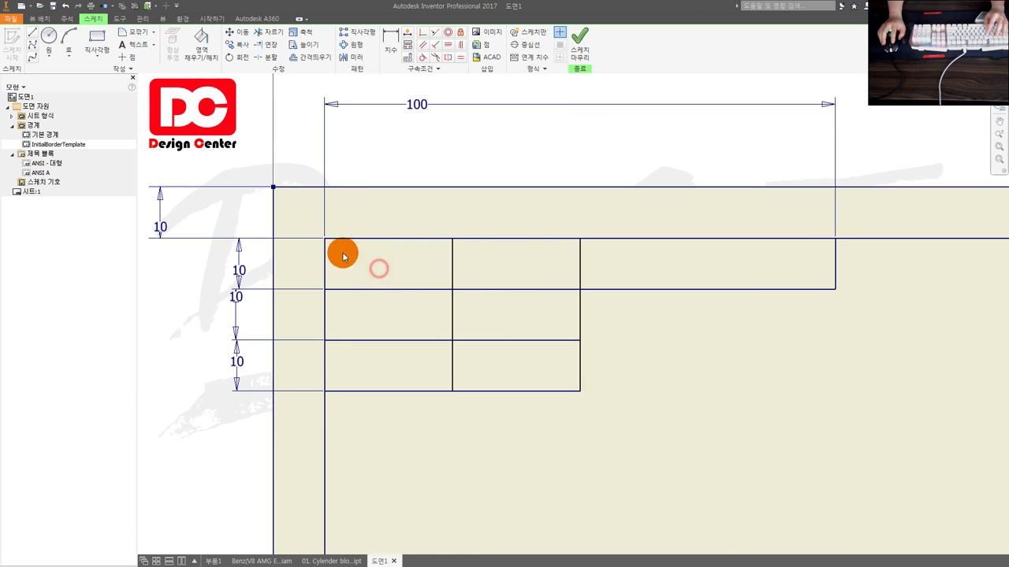
Step: Start a text box in the top-left cell and set the label's height to 3.5
{"action": "left_click", "coordinate": [138, 44]}
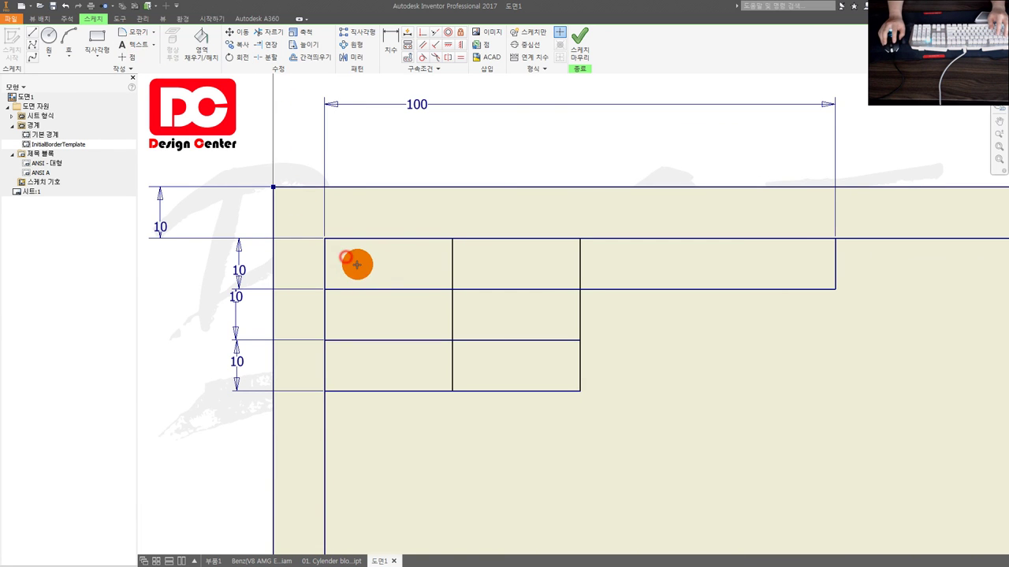
{"action": "left_click_drag", "start_coordinate": [356, 265], "coordinate": [398, 292]}
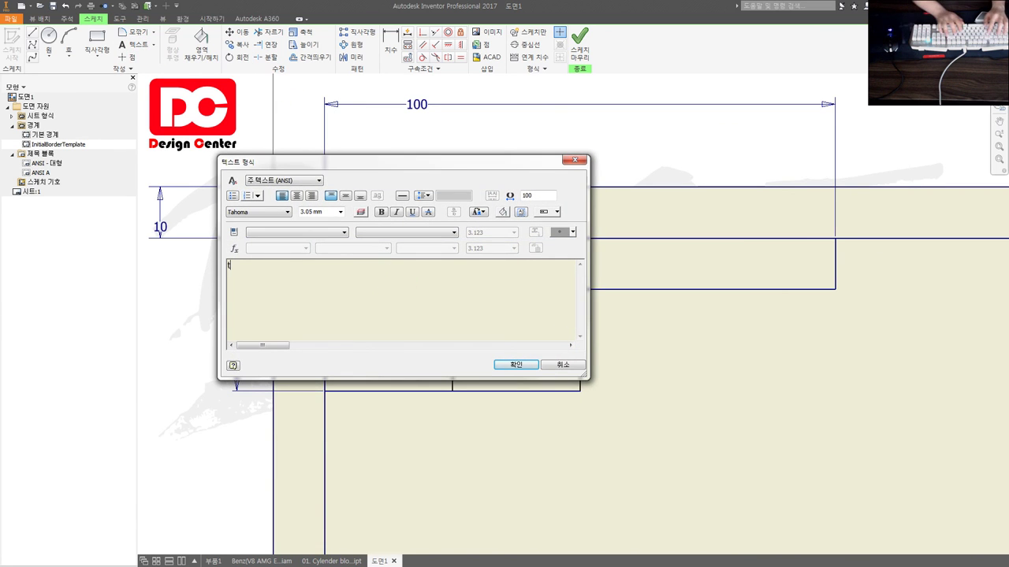
{"action": "type", "text": "수계"}
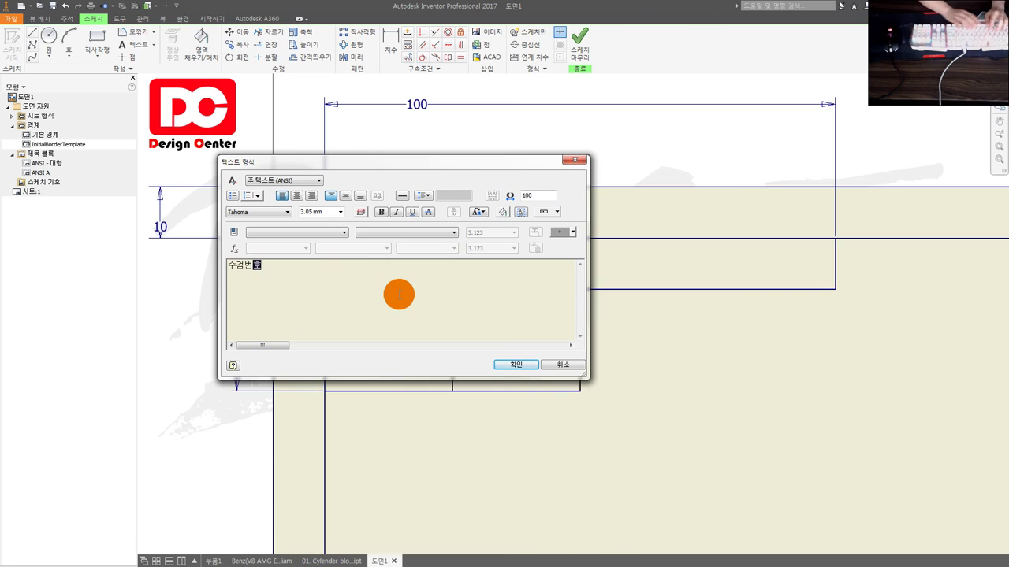
{"action": "left_click_drag", "start_coordinate": [308, 279], "coordinate": [183, 273]}
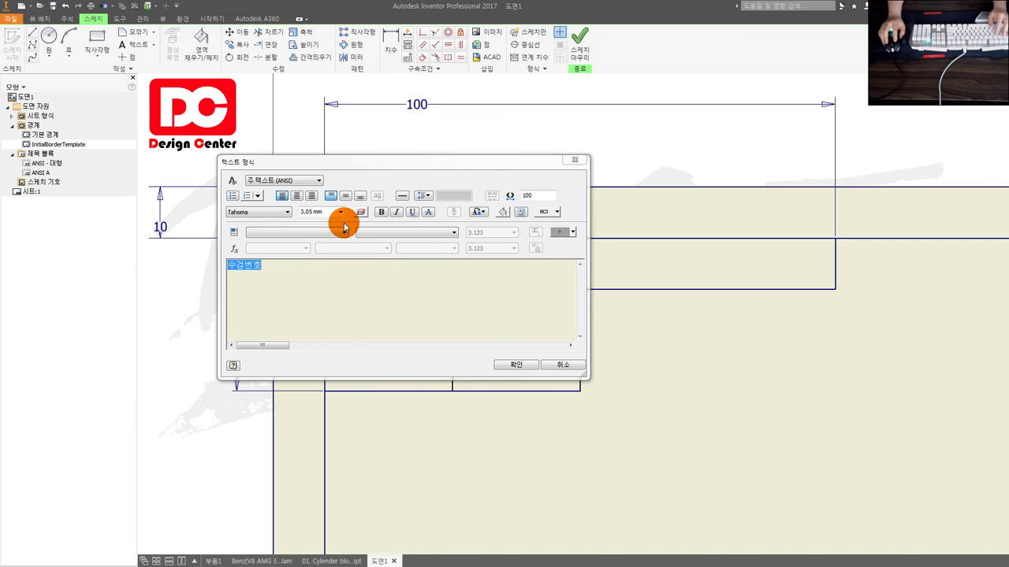
{"action": "left_click", "coordinate": [321, 211]}
{"action": "type", "text": "3.5"}
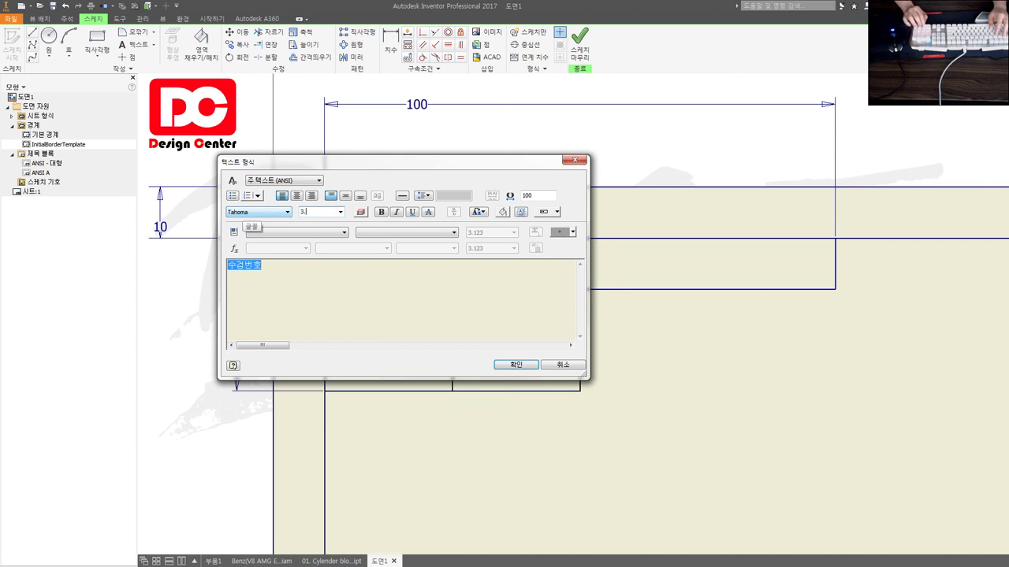
Step: Set the label font to 굴림, centre it, and move the '1. 수검번호' note below the table
{"action": "left_click", "coordinate": [248, 212]}
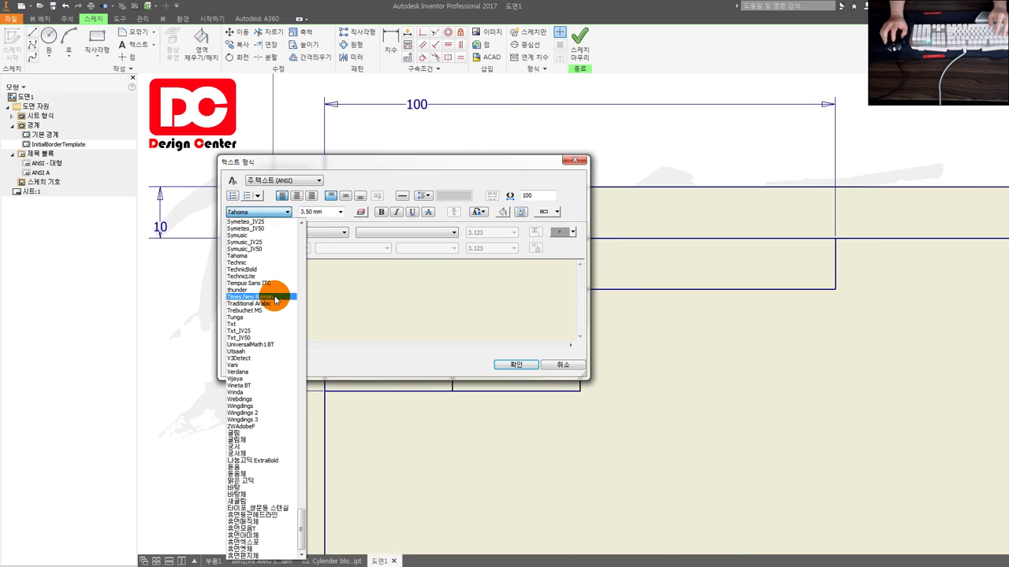
{"action": "scroll", "coordinate": [284, 394], "scroll_direction": "up", "scroll_amount": 2}
{"action": "scroll", "coordinate": [292, 483], "scroll_direction": "down", "scroll_amount": 1}
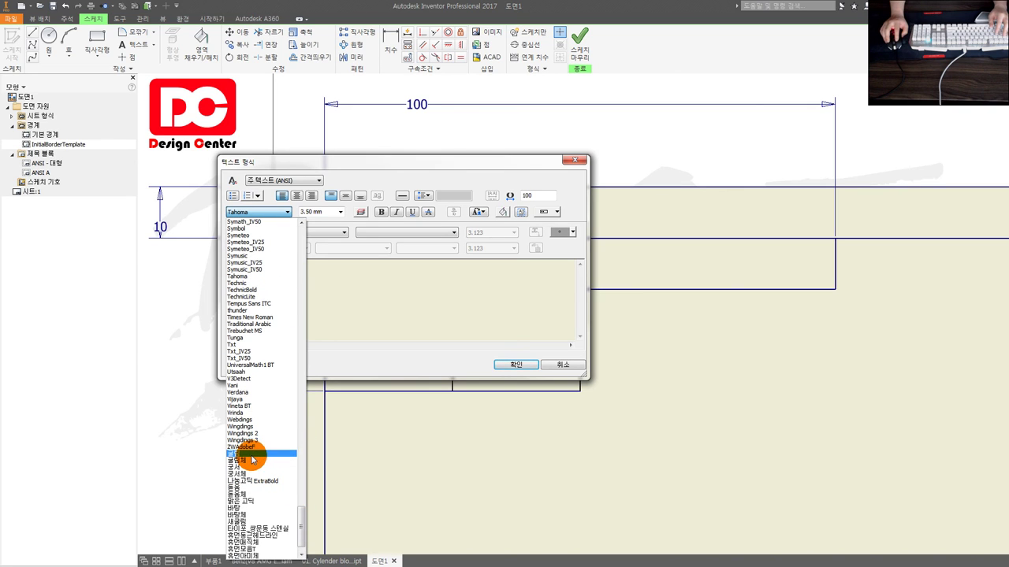
{"action": "left_click", "coordinate": [251, 455]}
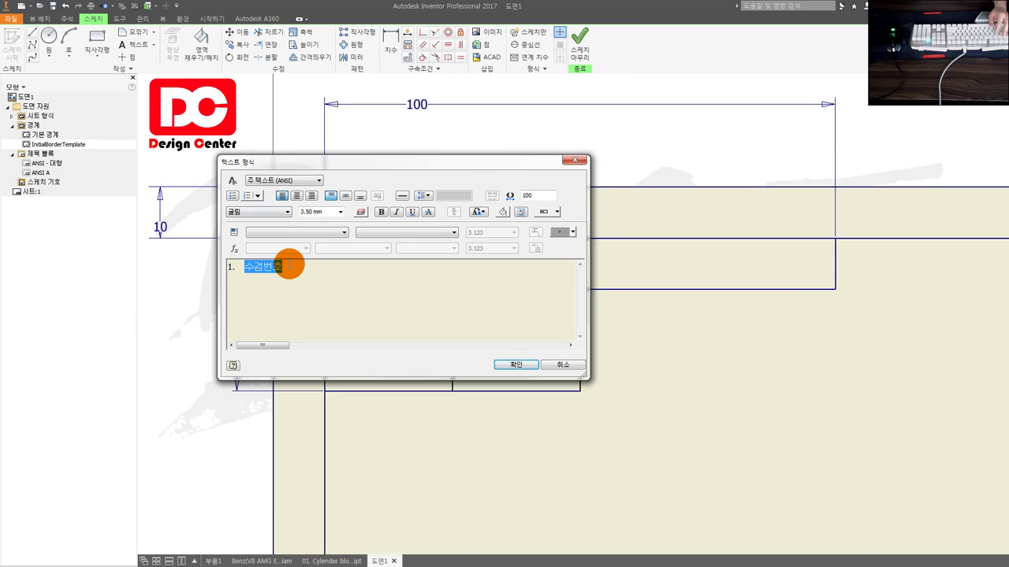
{"action": "left_click", "coordinate": [297, 196]}
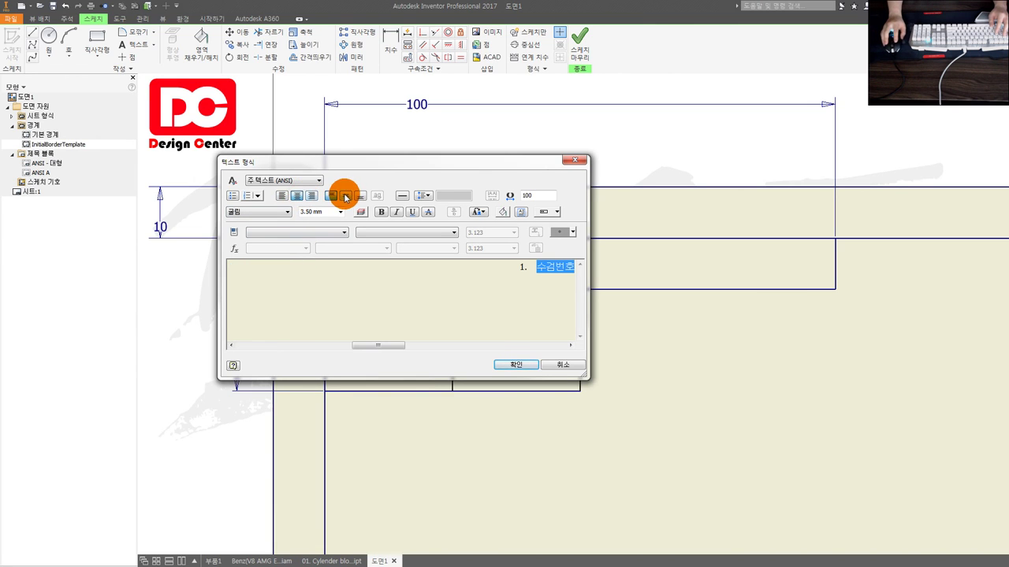
{"action": "left_click", "coordinate": [520, 211]}
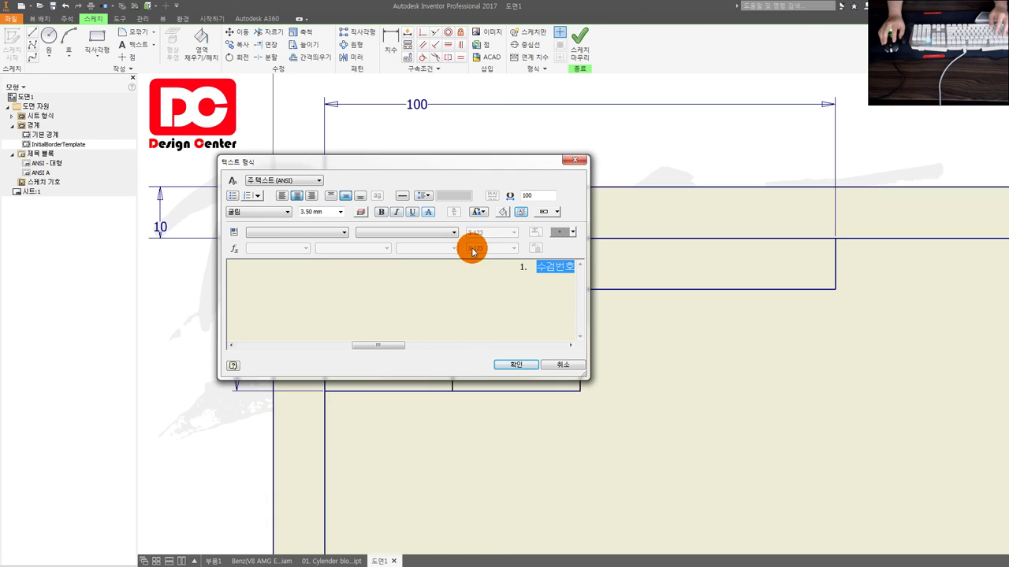
{"action": "left_click", "coordinate": [516, 365]}
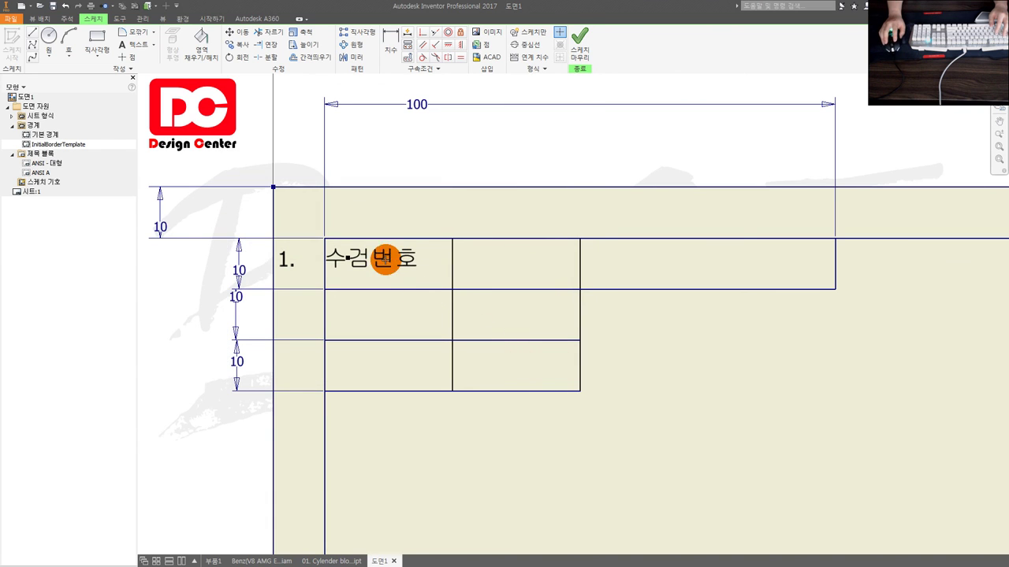
{"action": "left_click_drag", "start_coordinate": [374, 260], "coordinate": [504, 423]}
Step: Place a new 수검번호 label in the top-left cell, centred, in 굴림
{"action": "left_click", "coordinate": [126, 57]}
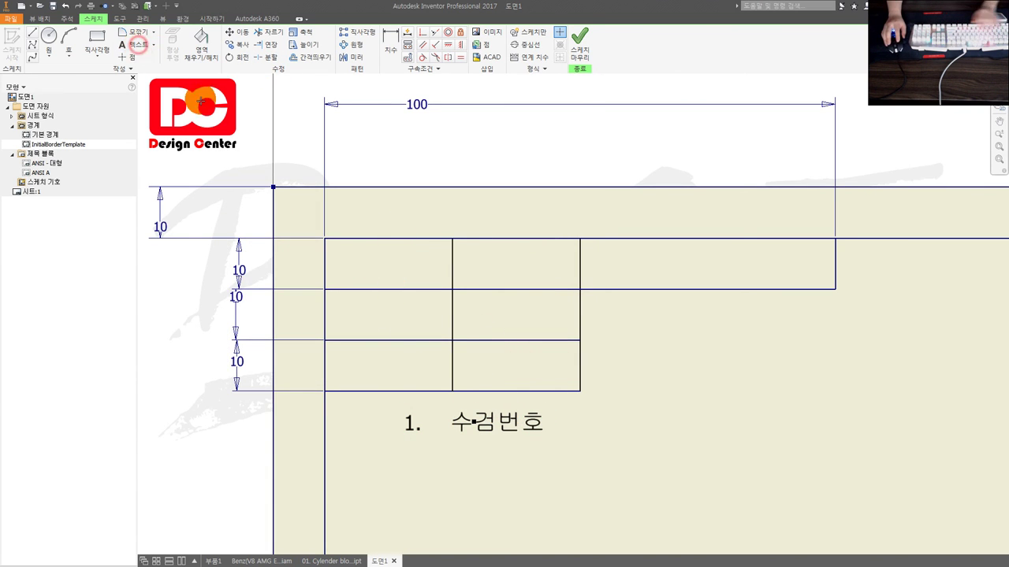
{"action": "left_click", "coordinate": [383, 258]}
{"action": "type", "text": "수검버"}
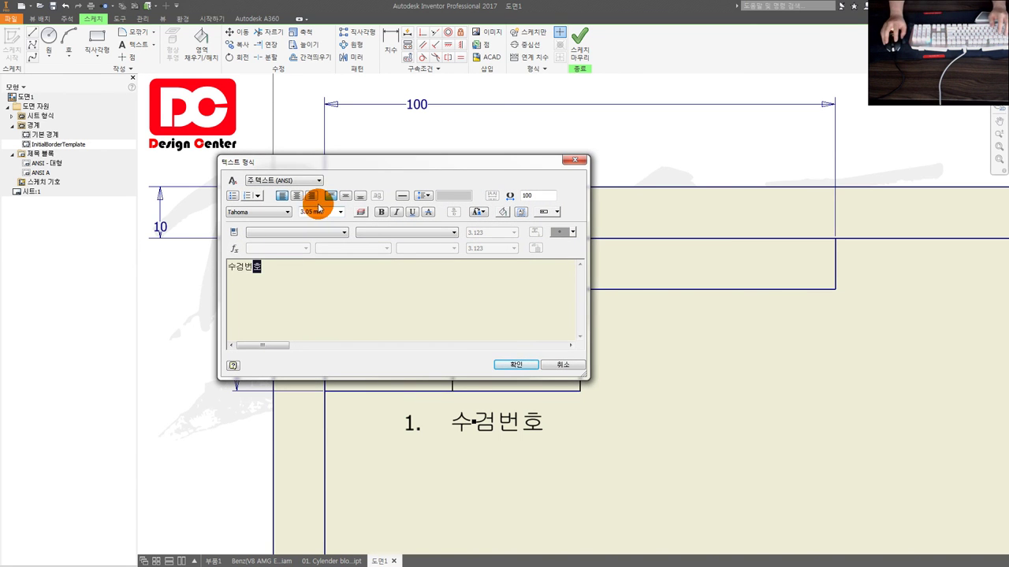
{"action": "left_click", "coordinate": [296, 197]}
{"action": "left_click", "coordinate": [345, 196]}
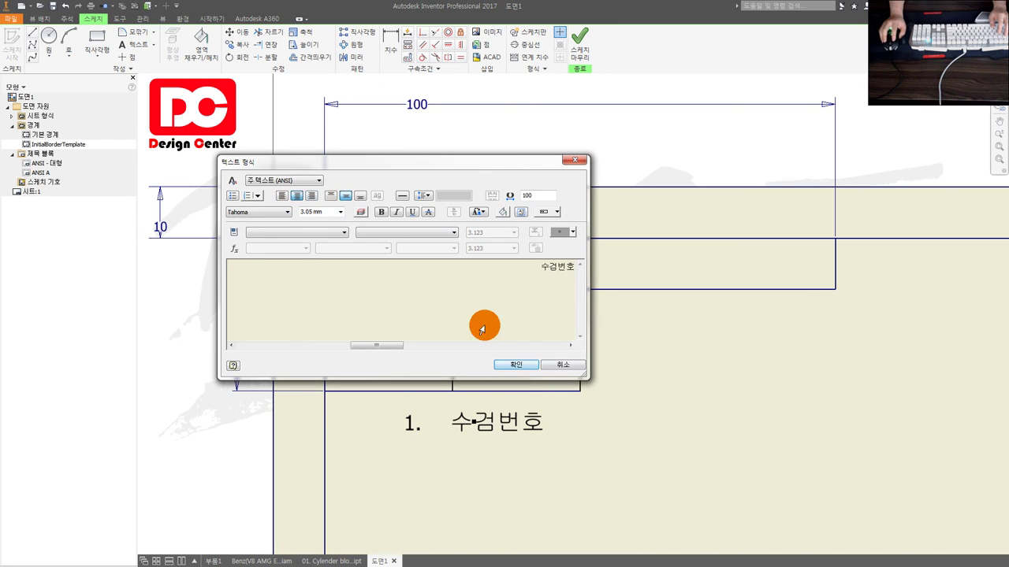
{"action": "left_click", "coordinate": [325, 212]}
{"action": "type", "text": "5"}
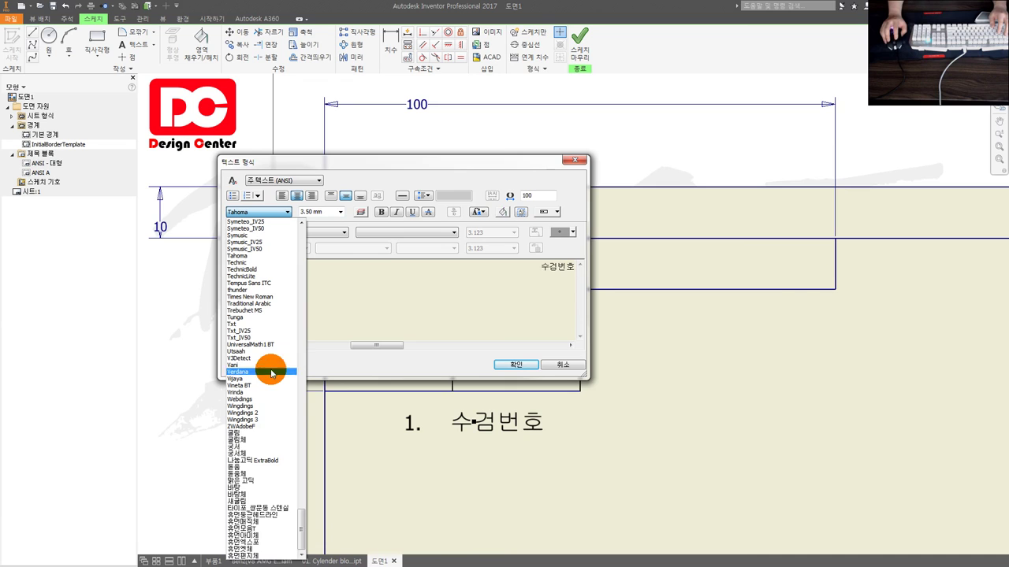
{"action": "left_click", "coordinate": [255, 435]}
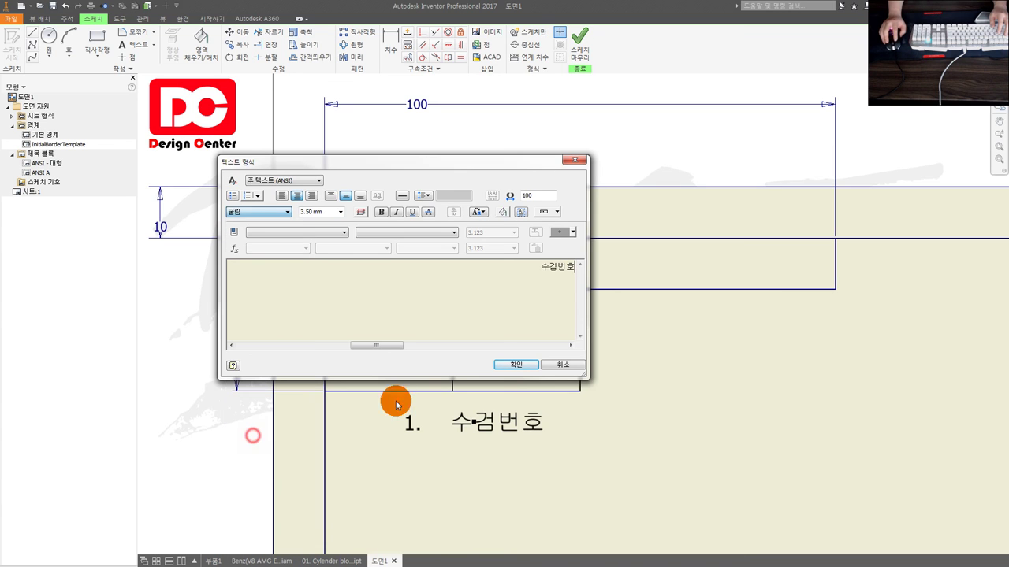
{"action": "left_click", "coordinate": [521, 366]}
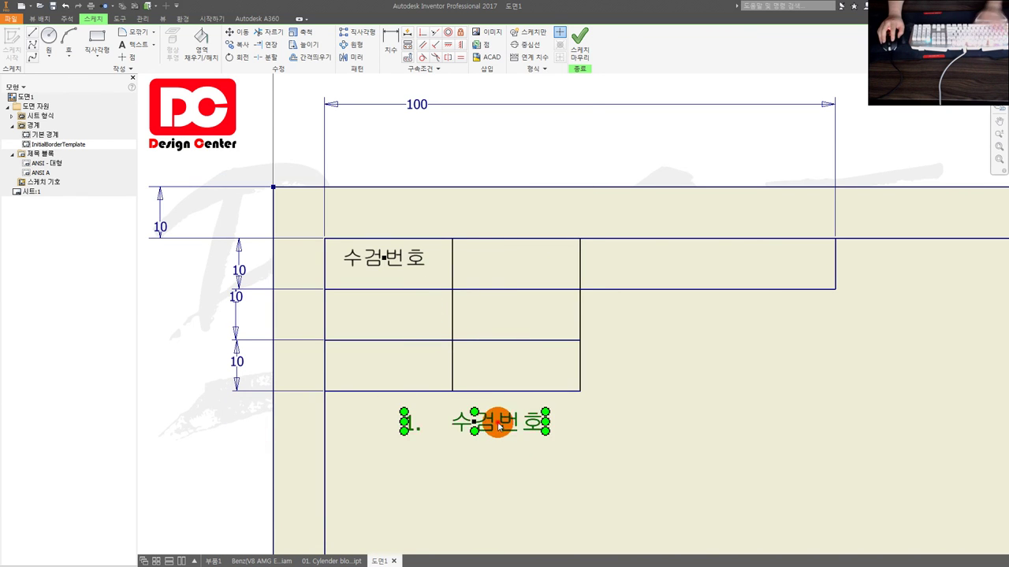
Step: Delete the '1. 수검번호' label below the title table
{"action": "left_click", "coordinate": [619, 491]}
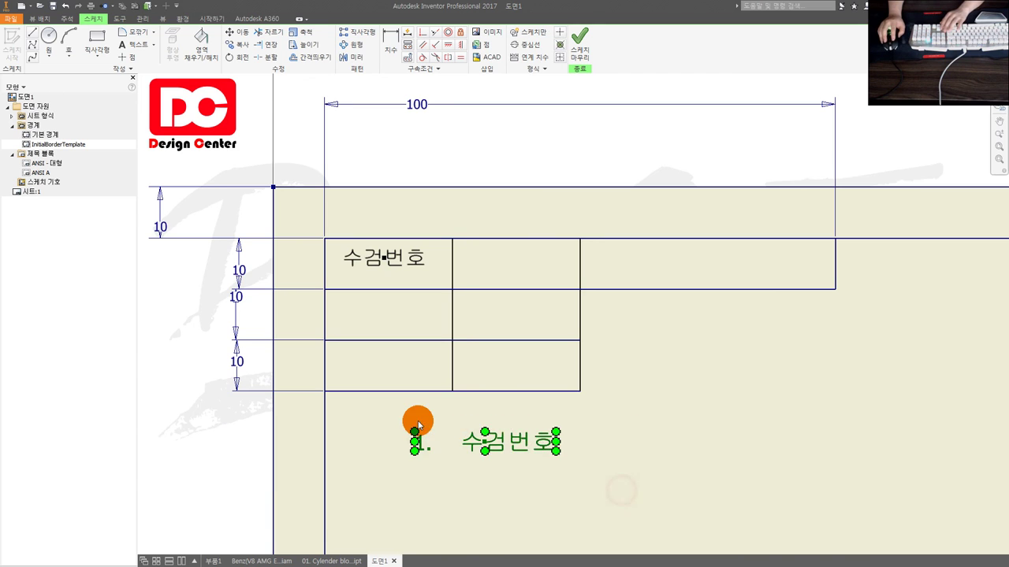
{"action": "key", "text": "Delete"}
{"action": "scroll", "coordinate": [402, 261], "scroll_direction": "down", "scroll_amount": 2}
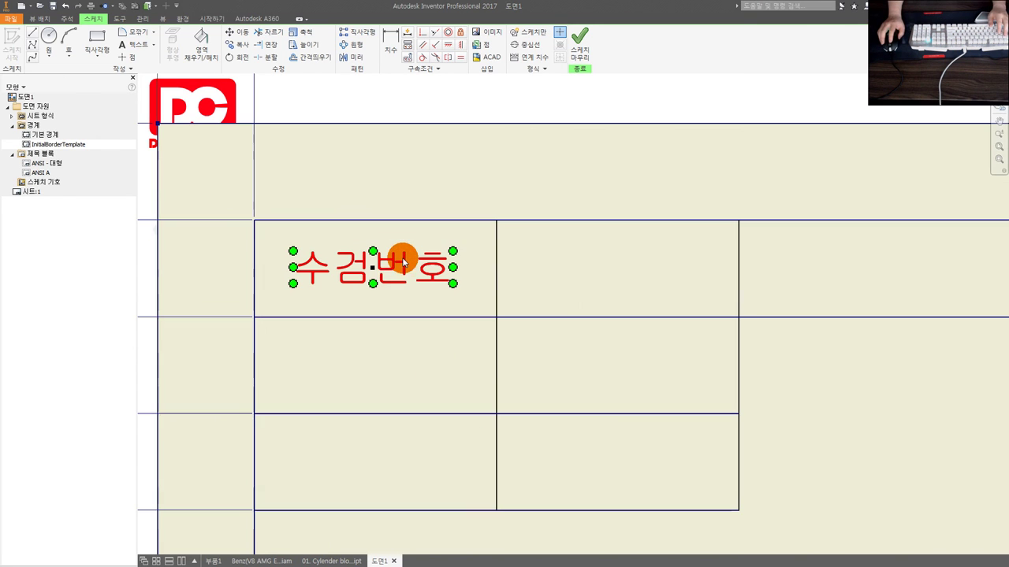
{"action": "scroll", "coordinate": [397, 273], "scroll_direction": "up", "scroll_amount": 2}
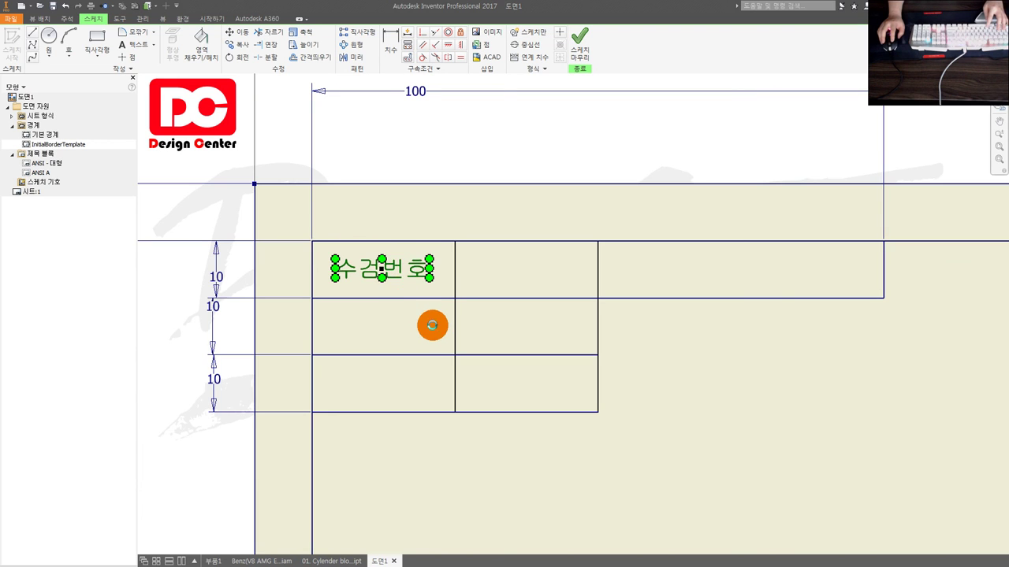
Step: Copy 수검번호 into the middle and wide right cells and level all three horizontally
{"action": "left_click_drag", "start_coordinate": [412, 264], "coordinate": [541, 266], "text": "ctrl"}
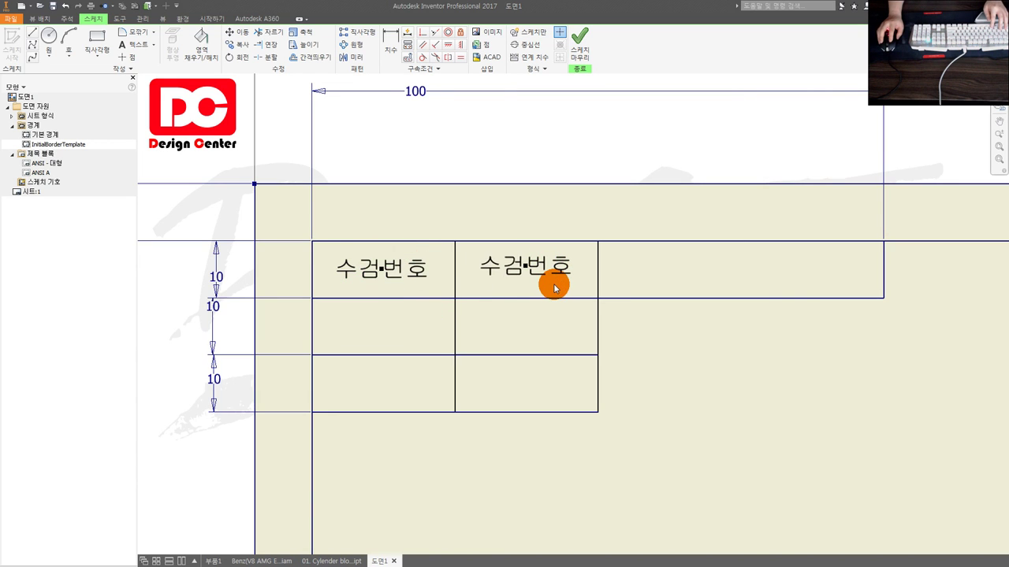
{"action": "left_click", "coordinate": [544, 265]}
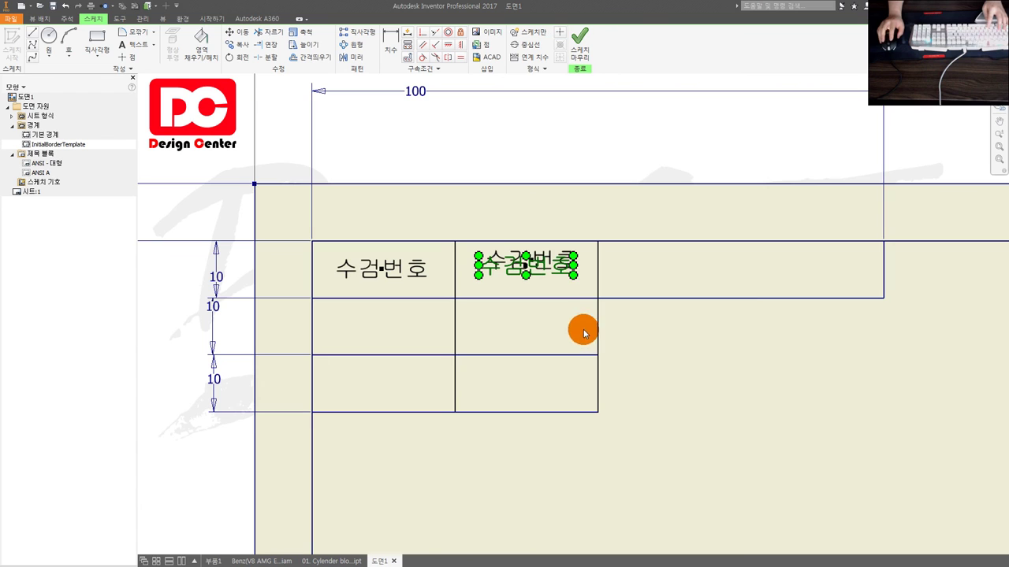
{"action": "left_click_drag", "start_coordinate": [545, 266], "coordinate": [730, 266], "text": "ctrl"}
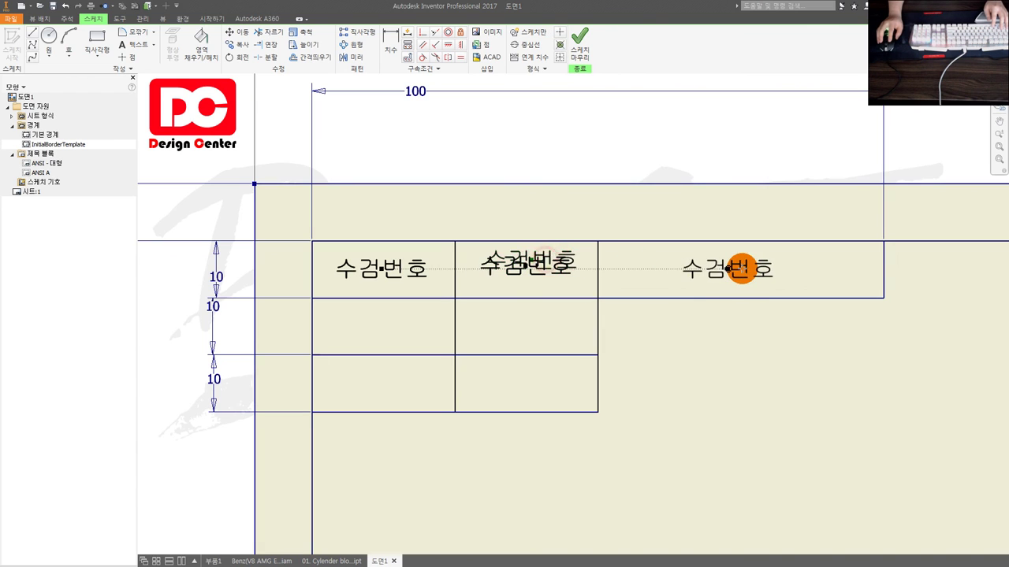
{"action": "left_click", "coordinate": [379, 264]}
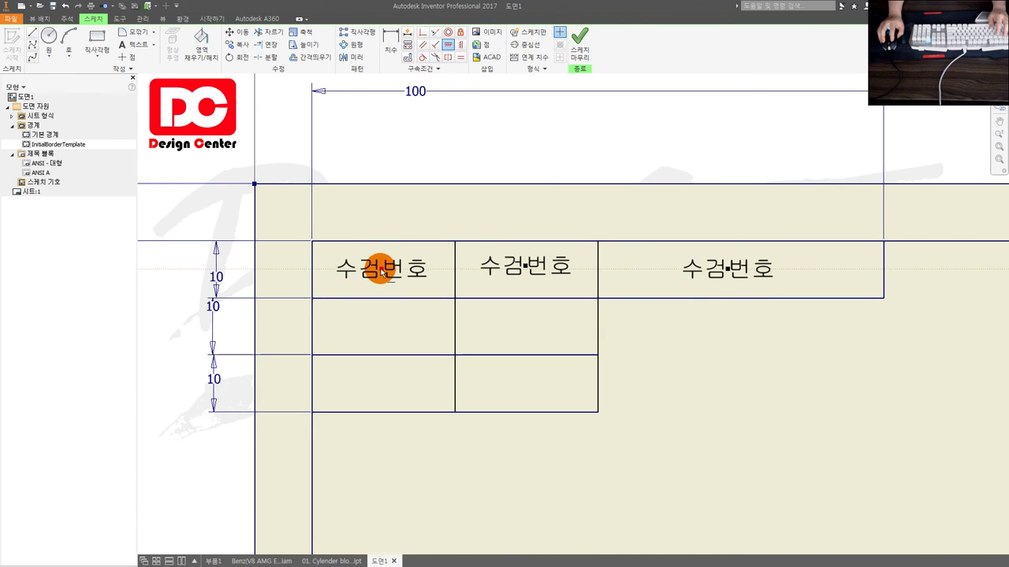
{"action": "left_click", "coordinate": [525, 265]}
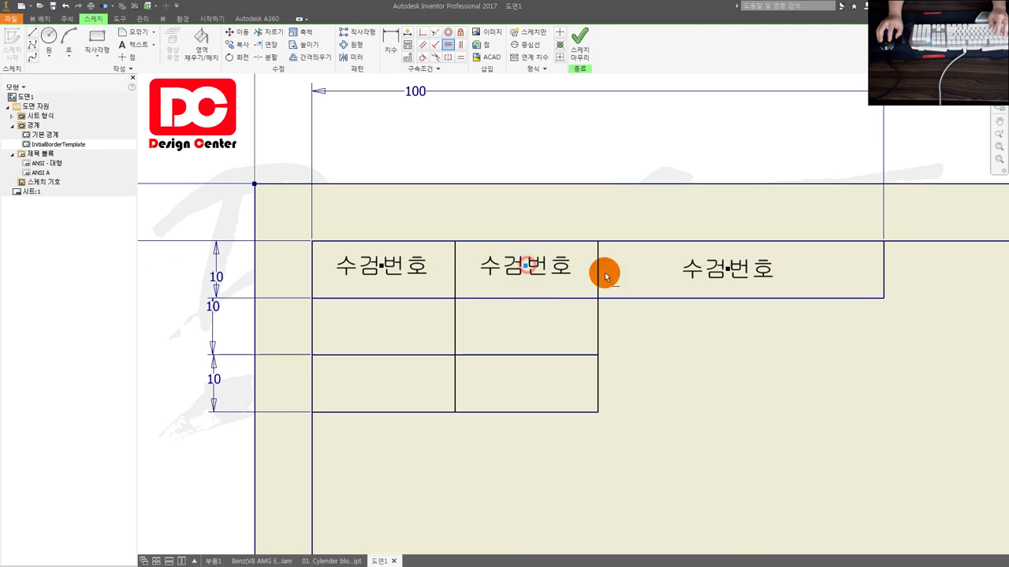
{"action": "left_click", "coordinate": [702, 268]}
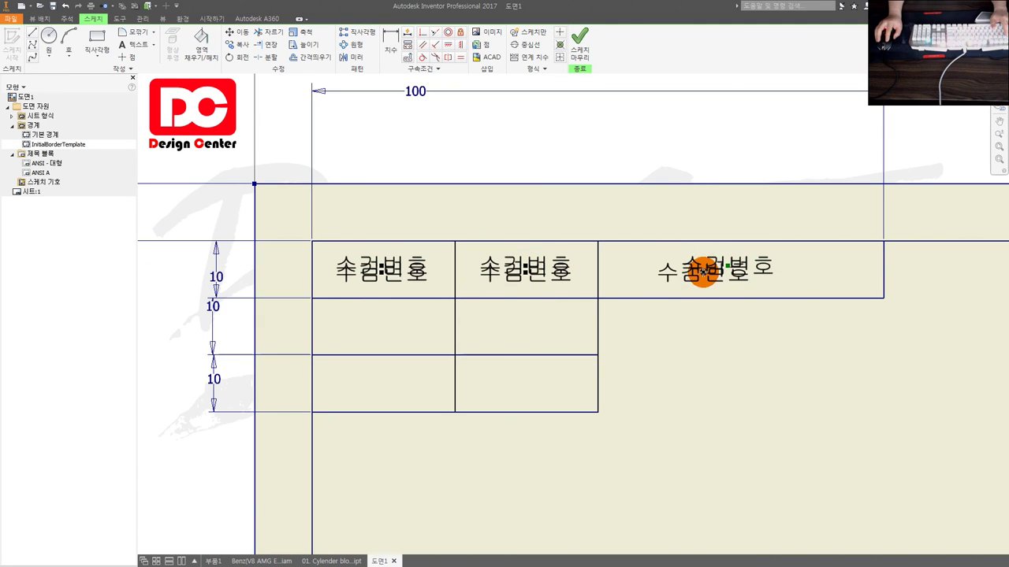
Step: Copy the left and middle 수검번호 labels down into the second and third rows
{"action": "left_click", "coordinate": [404, 274]}
{"action": "left_click", "coordinate": [495, 279]}
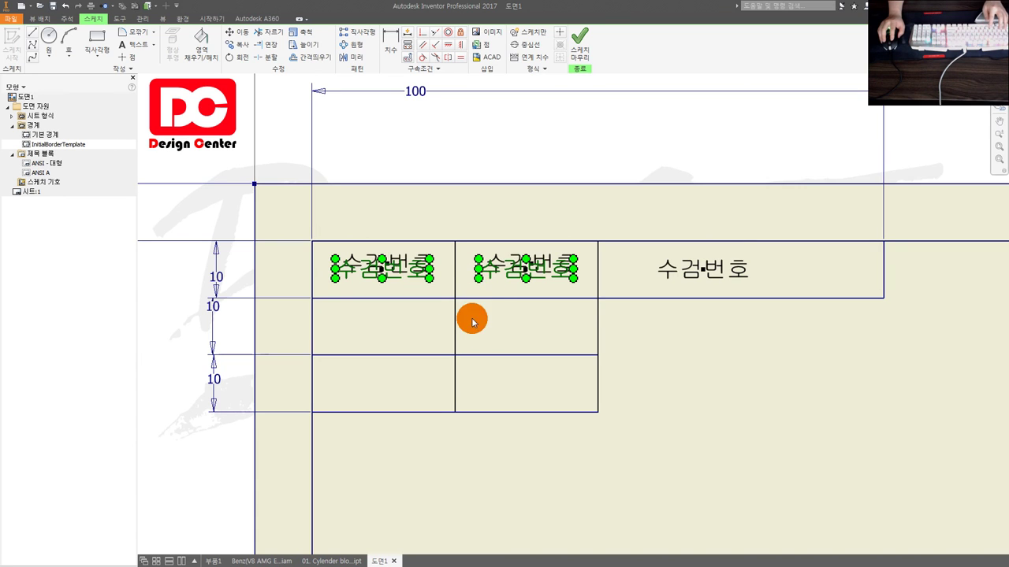
{"action": "mouse_move", "coordinate": [421, 275]}
{"action": "left_mouse_down"}
{"action": "mouse_move", "coordinate": [520, 264]}
{"action": "mouse_move", "coordinate": [514, 326]}
{"action": "left_mouse_up"}
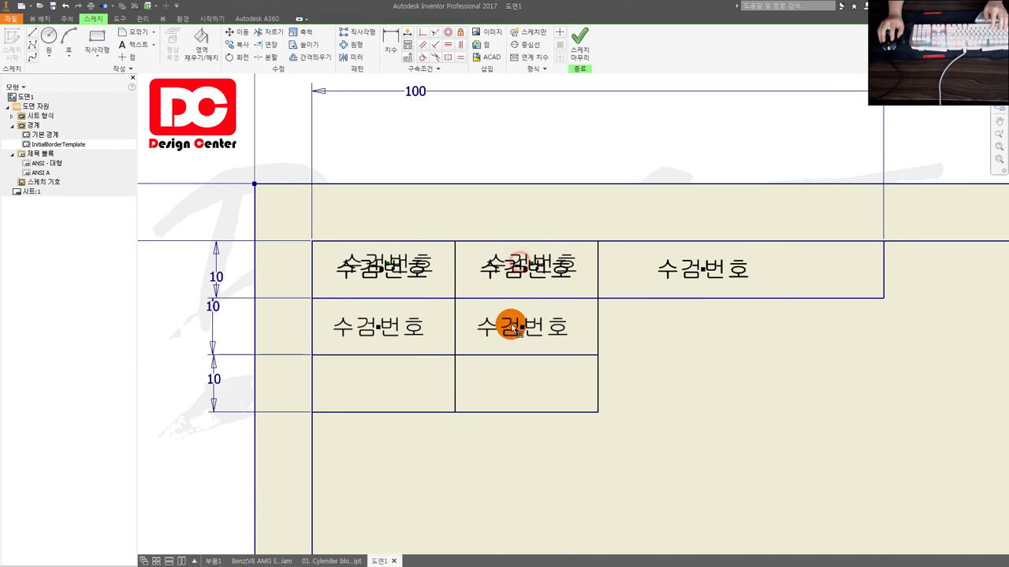
{"action": "left_click", "coordinate": [516, 330]}
{"action": "left_click", "coordinate": [384, 329], "text": "ctrl"}
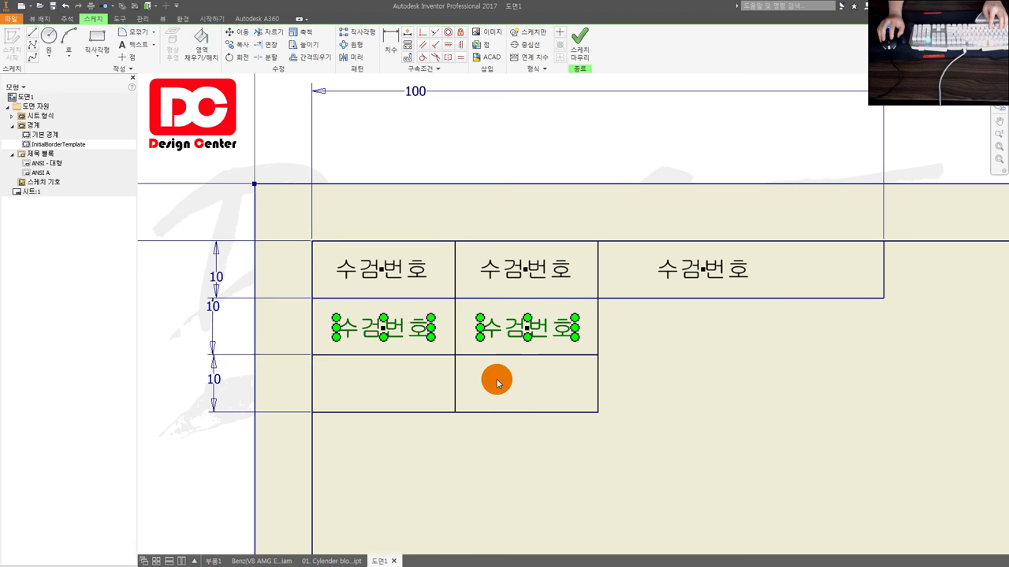
{"action": "left_click_drag", "start_coordinate": [384, 329], "coordinate": [513, 401], "text": "ctrl"}
{"action": "left_click", "coordinate": [394, 385]}
{"action": "left_click_drag", "start_coordinate": [394, 385], "coordinate": [370, 379]}
Step: Vertically align the left and middle column labels and shift the middle column right
{"action": "left_click", "coordinate": [460, 44]}
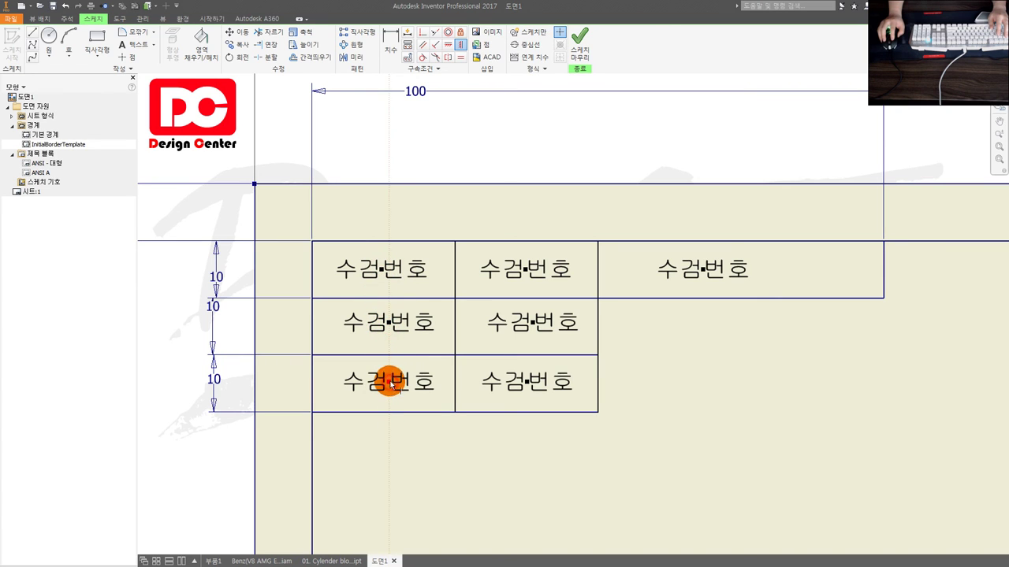
{"action": "left_click", "coordinate": [396, 327]}
{"action": "left_click", "coordinate": [382, 269]}
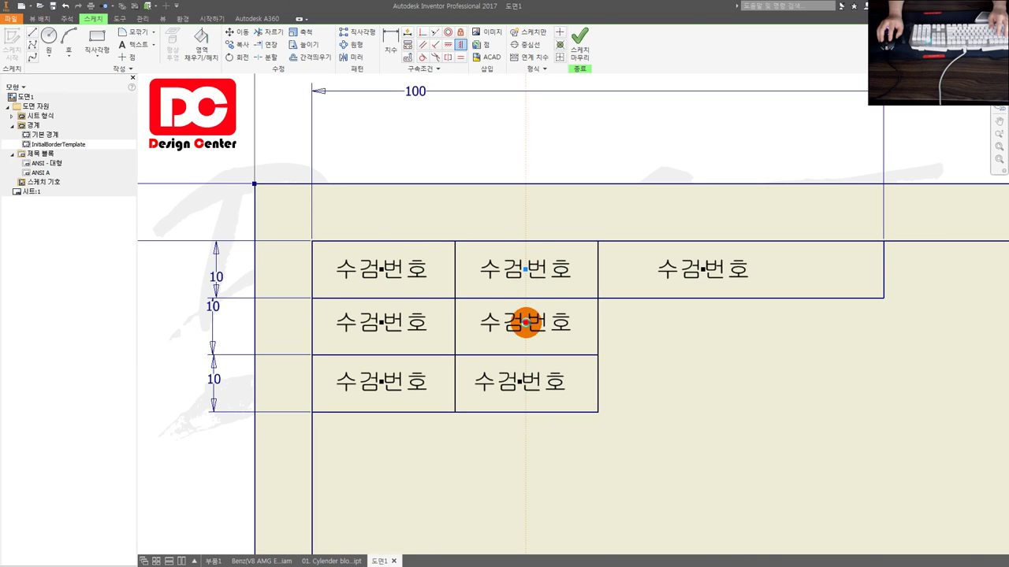
{"action": "left_click", "coordinate": [518, 382]}
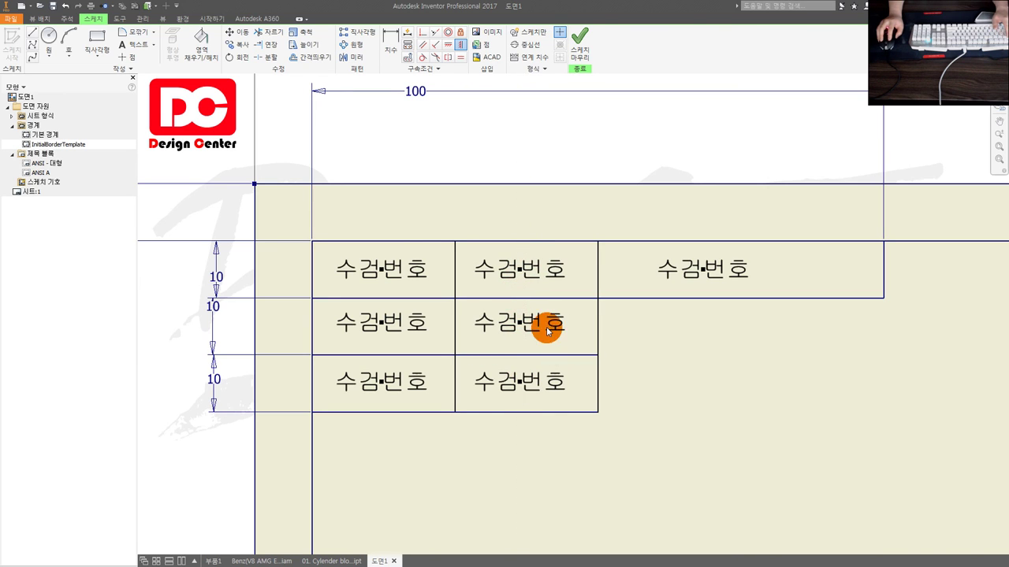
{"action": "left_click_drag", "start_coordinate": [540, 328], "coordinate": [566, 345]}
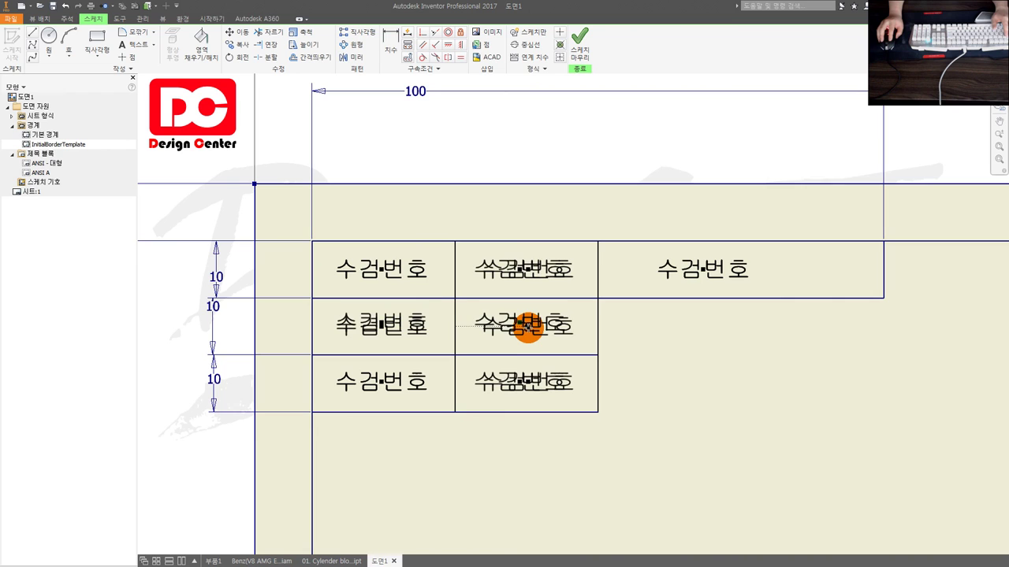
{"action": "middle_click_drag", "start_coordinate": [626, 389], "coordinate": [599, 389]}
Step: Rename the second- and third-row left labels to 성·명 and 감독확인
{"action": "left_click", "coordinate": [382, 326]}
{"action": "double_click", "coordinate": [381, 326]}
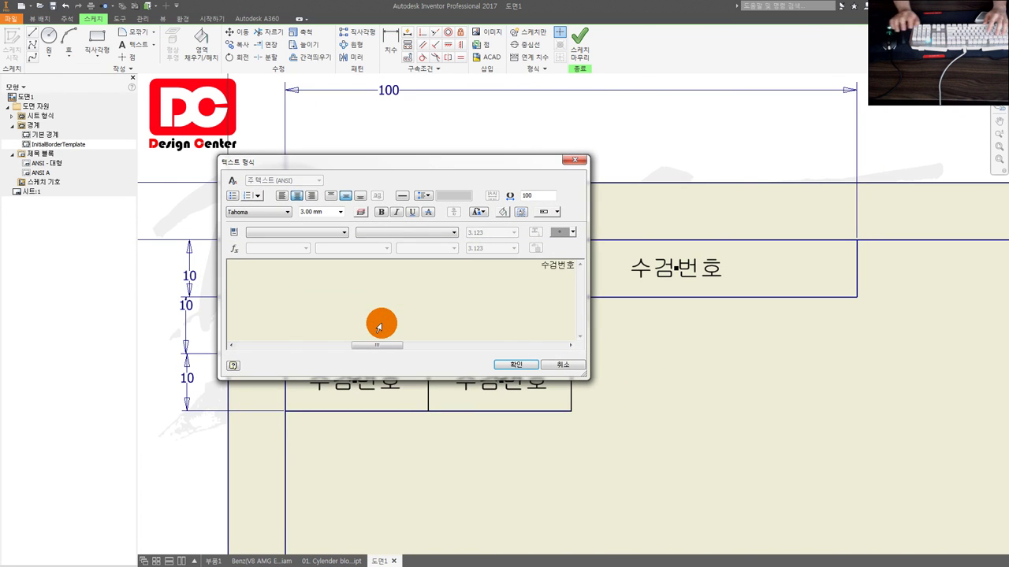
{"action": "key", "text": "ctrl+a"}
{"action": "type", "text": "ㅅ"}
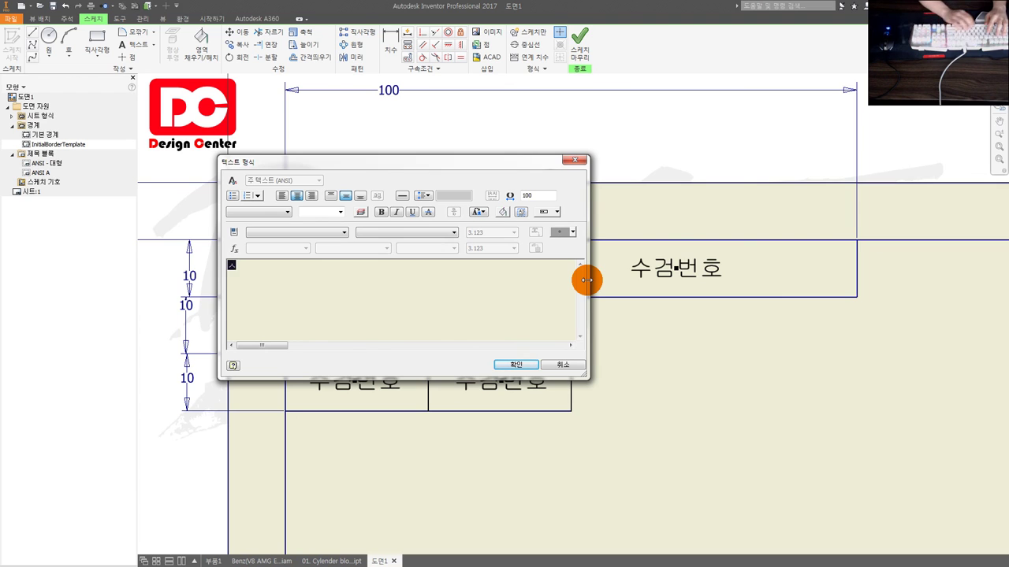
{"action": "left_click", "coordinate": [515, 365]}
{"action": "left_click", "coordinate": [388, 387]}
{"action": "double_click", "coordinate": [367, 381]}
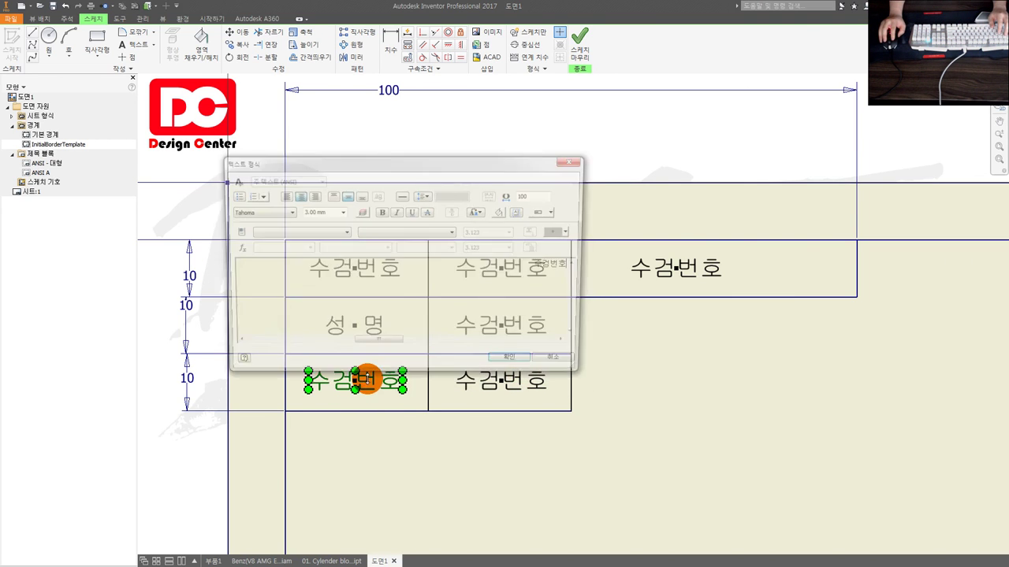
{"action": "key", "text": "ctrl+a"}
{"action": "type", "text": "ㅇ"}
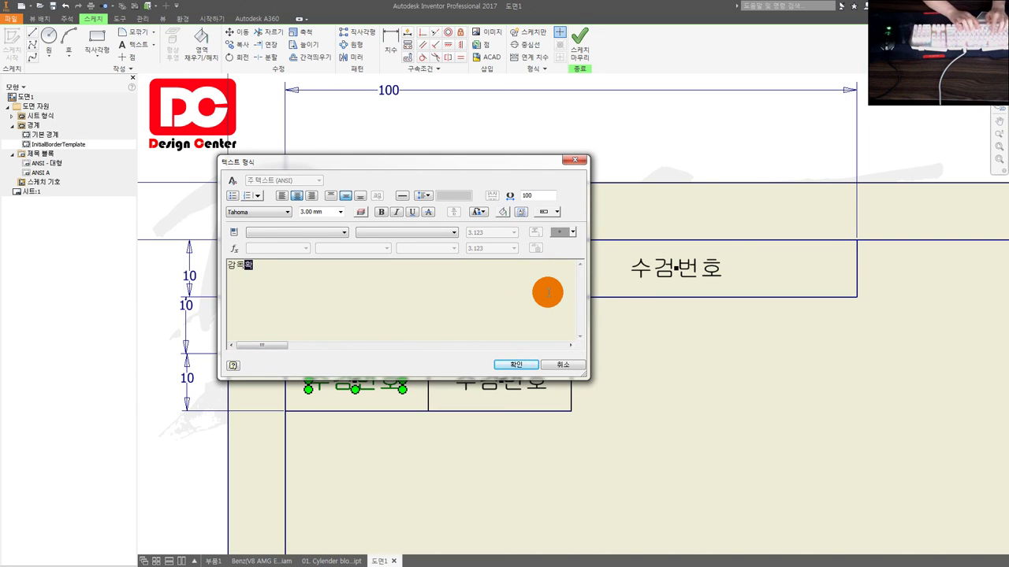
{"action": "left_click", "coordinate": [508, 362]}
Step: Change the second- and third-row right labels to (분) and (인)
{"action": "left_click", "coordinate": [519, 329]}
{"action": "left_click", "coordinate": [544, 272]}
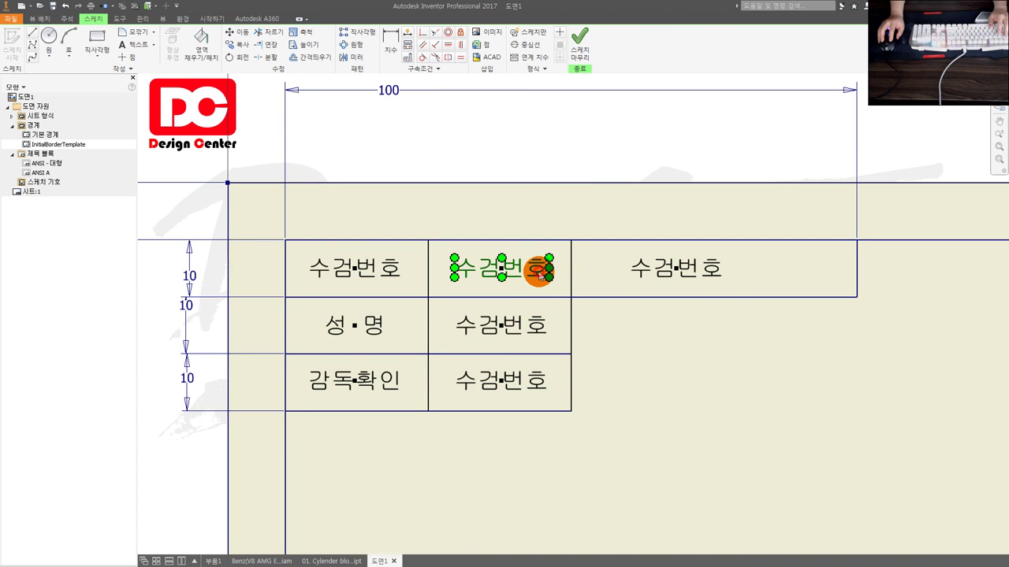
{"action": "double_click", "coordinate": [540, 273]}
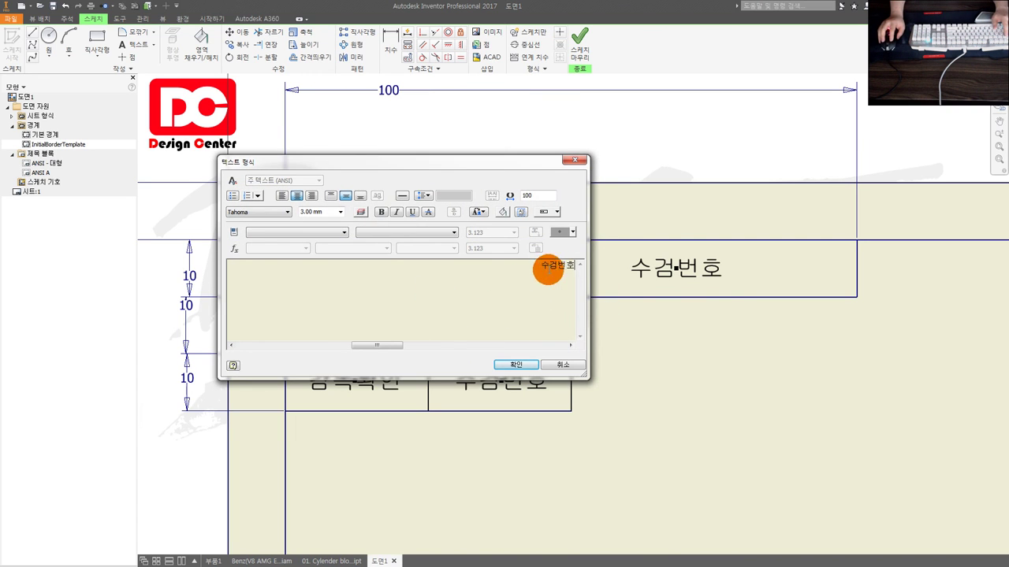
{"action": "left_click", "coordinate": [556, 367]}
{"action": "left_click", "coordinate": [501, 323]}
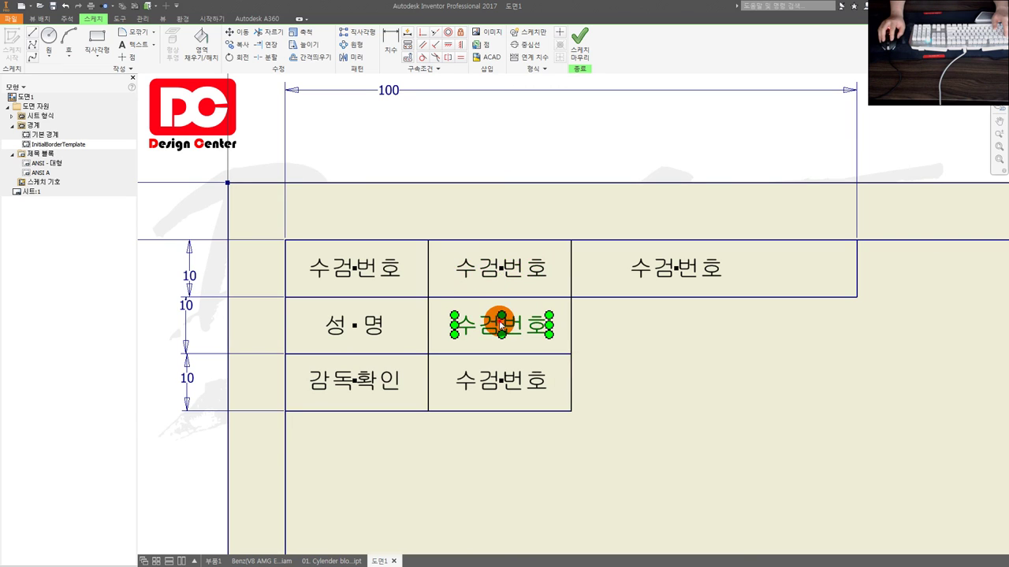
{"action": "double_click", "coordinate": [520, 335]}
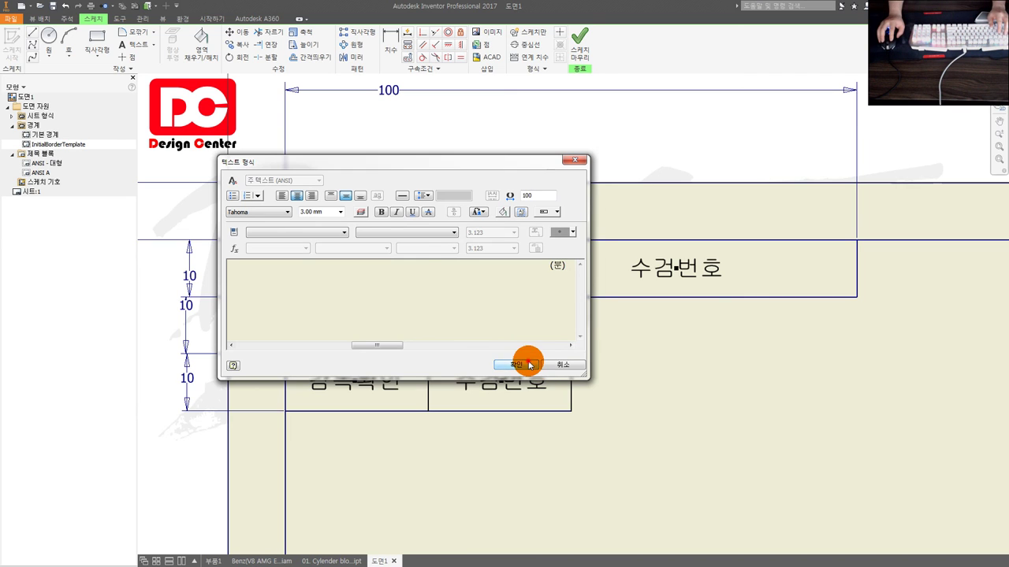
{"action": "left_click", "coordinate": [524, 363]}
{"action": "double_click", "coordinate": [522, 381]}
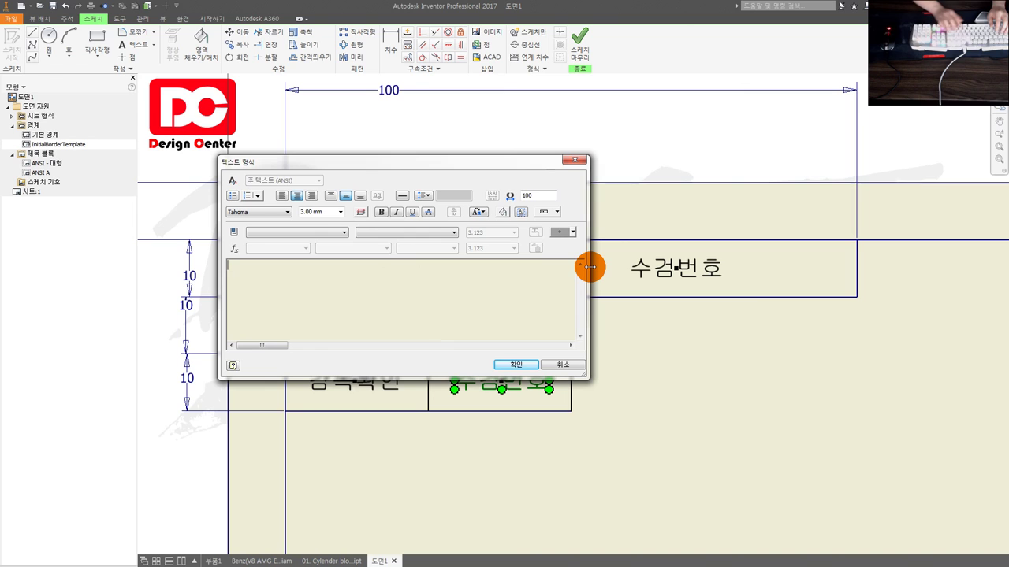
{"action": "type", "text": "(인))"}
{"action": "key", "text": "BackSpace"}
{"action": "left_click", "coordinate": [516, 365]}
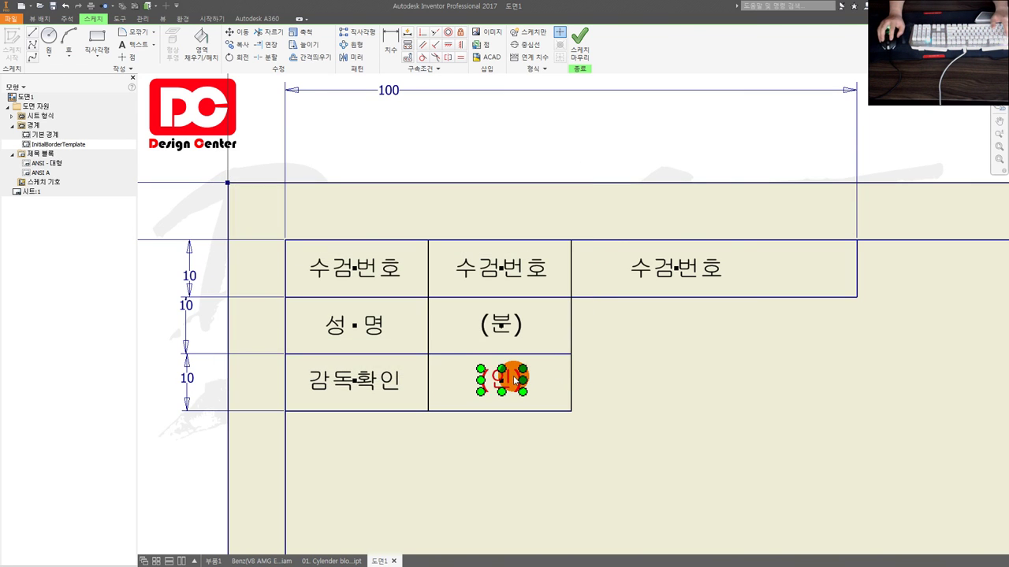
Step: Delete the vertical constraint on (분) and the constraint linking (분) and (인)
{"action": "key", "text": "F8"}
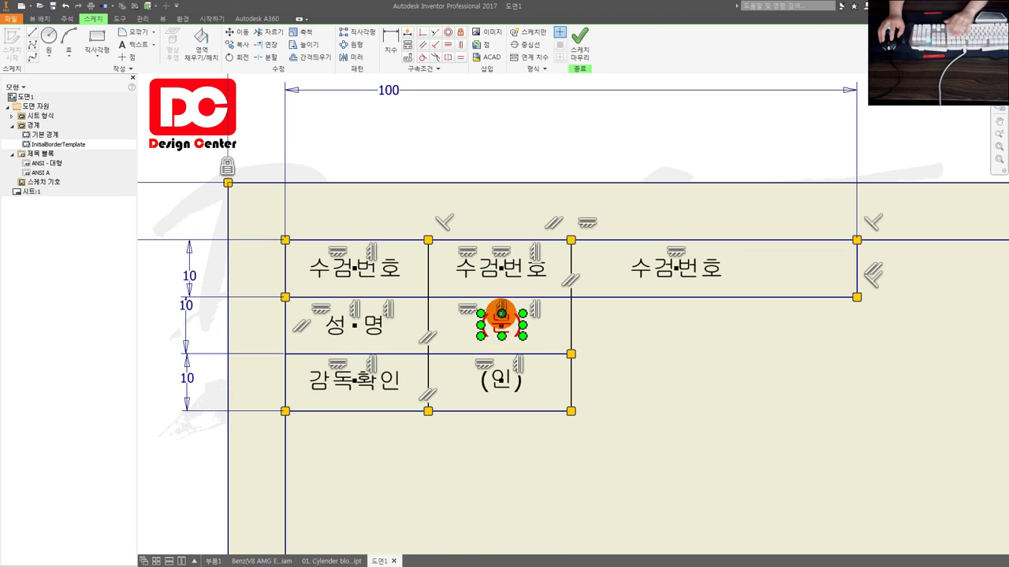
{"action": "left_click", "coordinate": [502, 312]}
{"action": "key", "text": "Delete"}
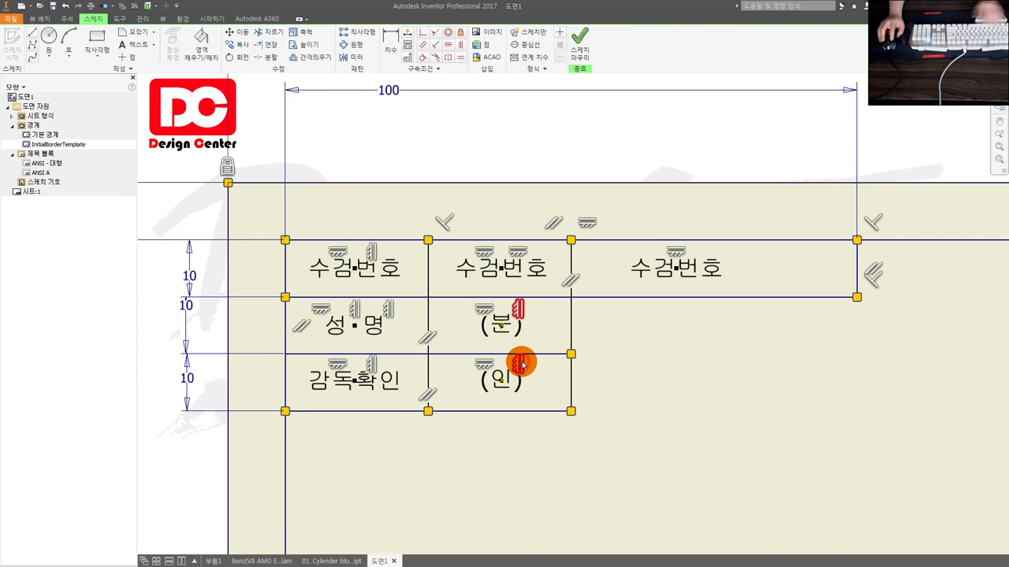
{"action": "left_click", "coordinate": [519, 363]}
{"action": "key", "text": "Delete"}
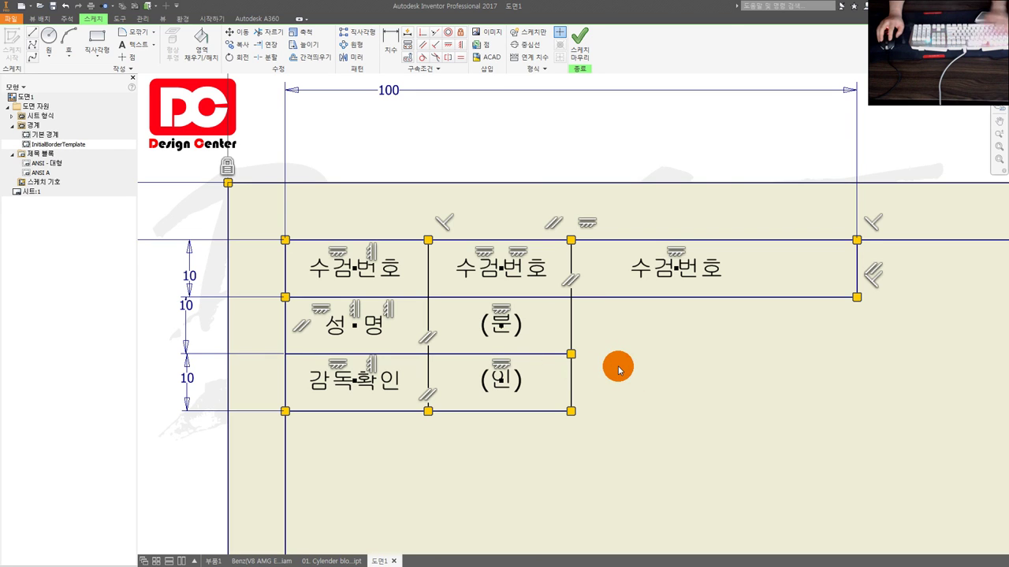
{"action": "key", "text": "F9"}
Step: Undo an accidental duplicate of (분) and (인), then pan to the title-block row
{"action": "left_click", "coordinate": [507, 331]}
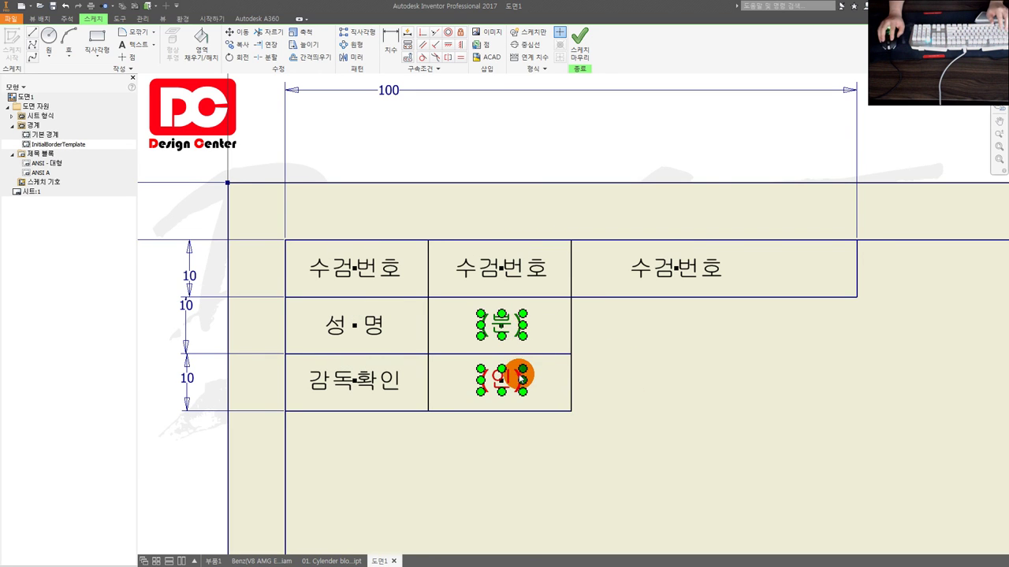
{"action": "left_click_drag", "start_coordinate": [516, 332], "coordinate": [556, 335], "text": "ctrl"}
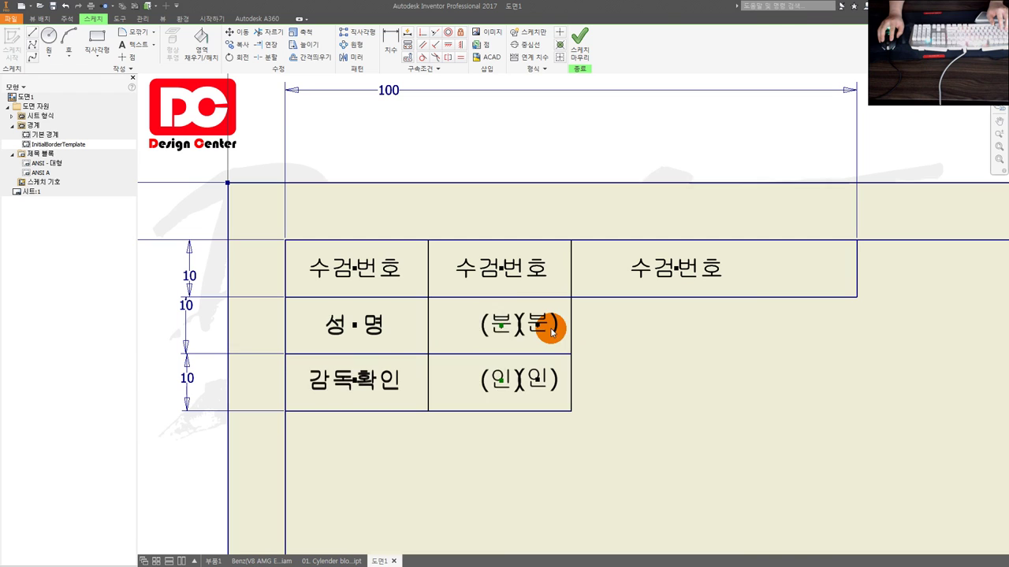
{"action": "key", "text": "ctrl+z"}
{"action": "middle_click_drag", "start_coordinate": [643, 408], "coordinate": [556, 417]}
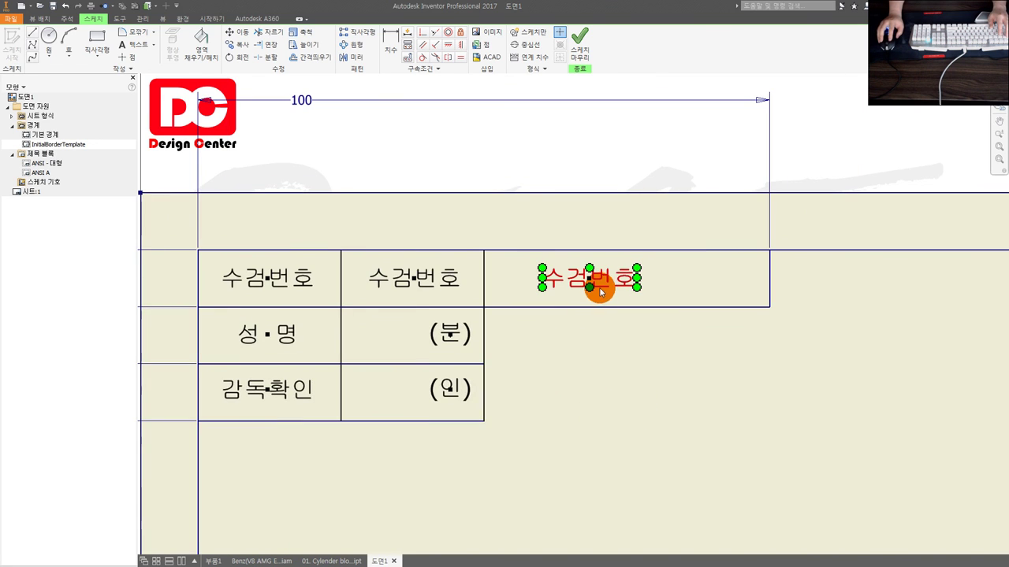
Step: Centre the wide-cell label as 일반기계기사 and put 123123123 in the middle cell
{"action": "left_click_drag", "start_coordinate": [601, 290], "coordinate": [631, 284]}
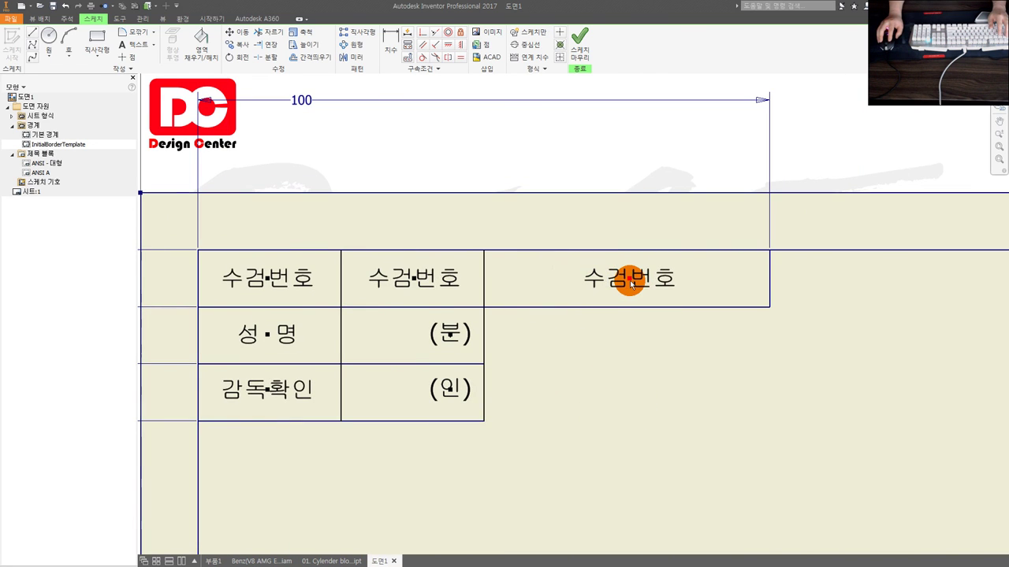
{"action": "double_click", "coordinate": [563, 319]}
{"action": "double_click", "coordinate": [484, 265]}
{"action": "type", "text": "ㅇ"}
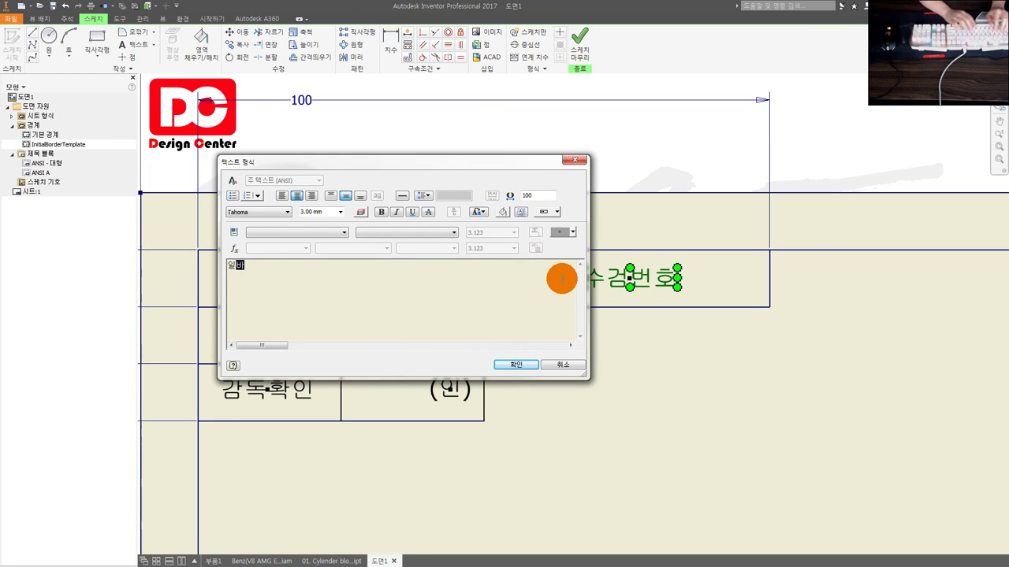
{"action": "left_click", "coordinate": [515, 365]}
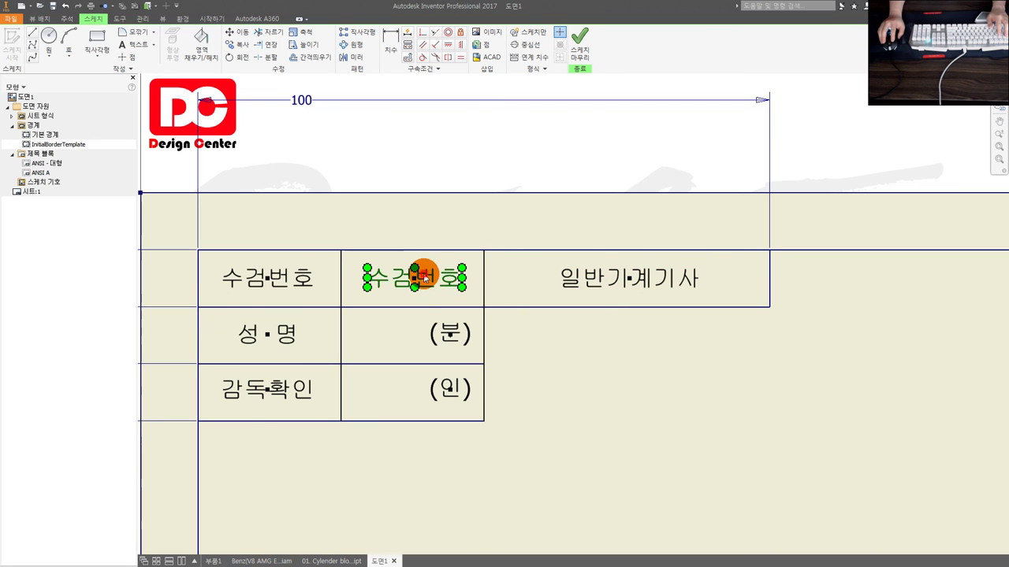
{"action": "double_click", "coordinate": [500, 272]}
{"action": "type", "text": "123123123"}
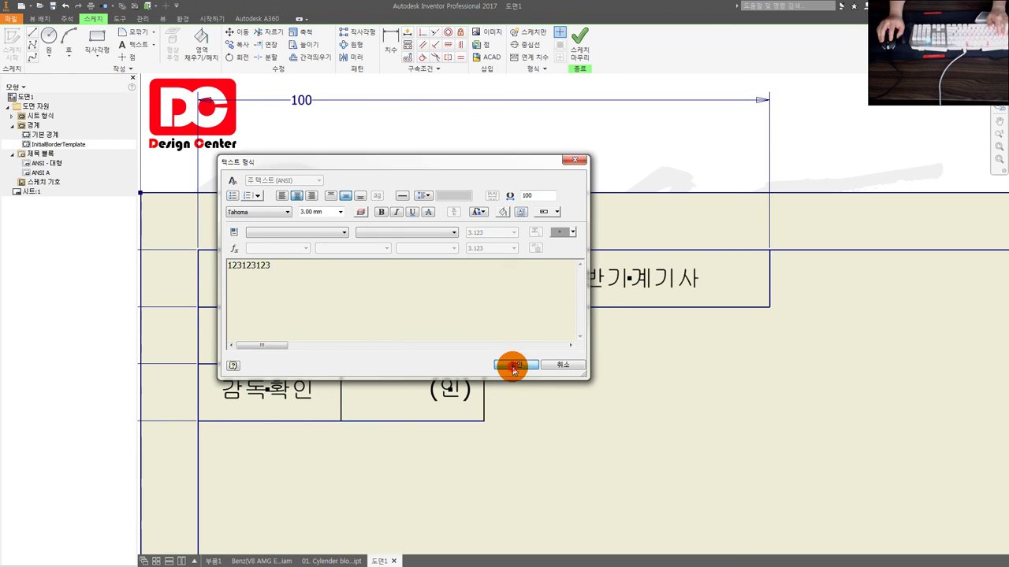
{"action": "left_click", "coordinate": [513, 366]}
Step: Zoom and pan to bring the parts-list grid into view
{"action": "scroll", "coordinate": [630, 437], "scroll_direction": "down", "scroll_amount": 3}
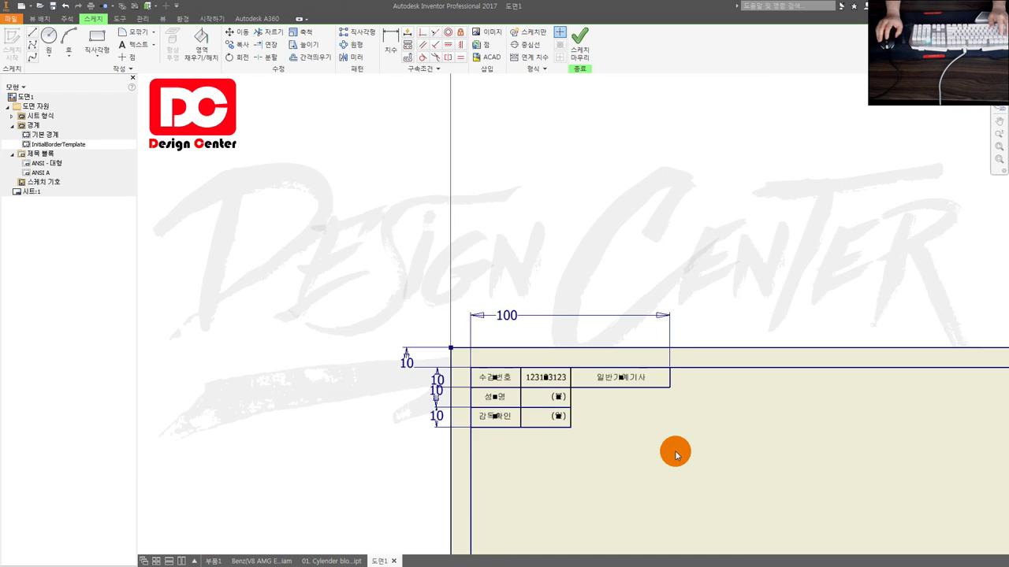
{"action": "scroll", "coordinate": [453, 277], "scroll_direction": "down", "scroll_amount": 2}
{"action": "scroll", "coordinate": [581, 407], "scroll_direction": "up", "scroll_amount": 2}
{"action": "scroll", "coordinate": [590, 428], "scroll_direction": "up", "scroll_amount": 2}
{"action": "middle_click_drag", "start_coordinate": [591, 428], "coordinate": [519, 358]}
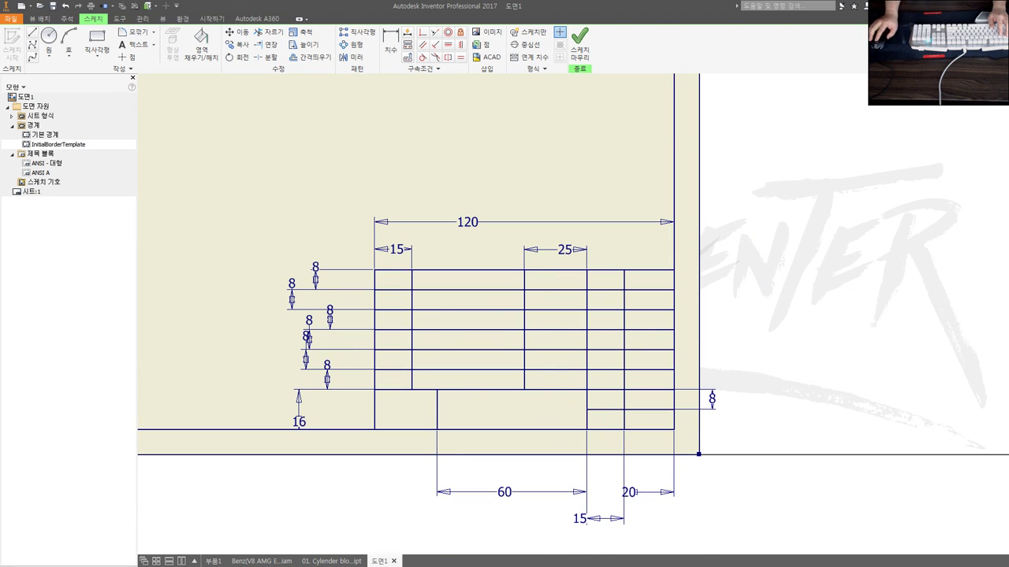
{"action": "scroll", "coordinate": [484, 315], "scroll_direction": "up", "scroll_amount": 2}
{"action": "left_click", "coordinate": [134, 44]}
Step: Add a 품번 text label and move it into the narrow first-column cell
{"action": "mouse_move", "coordinate": [287, 158]}
{"action": "middle_mouse_down"}
{"action": "mouse_move", "coordinate": [363, 230]}
{"action": "mouse_move", "coordinate": [396, 223]}
{"action": "middle_mouse_up"}
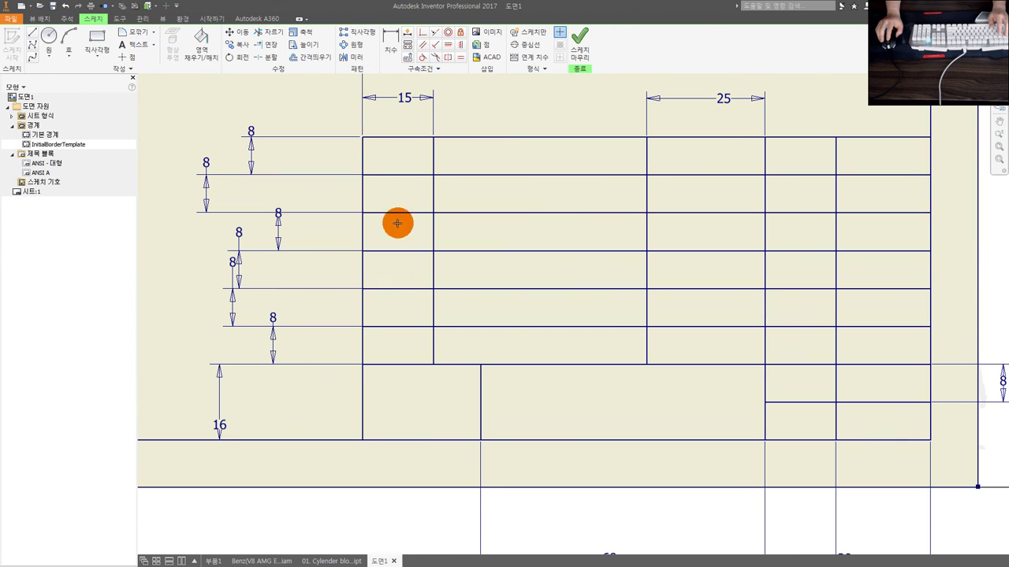
{"action": "left_click", "coordinate": [416, 404]}
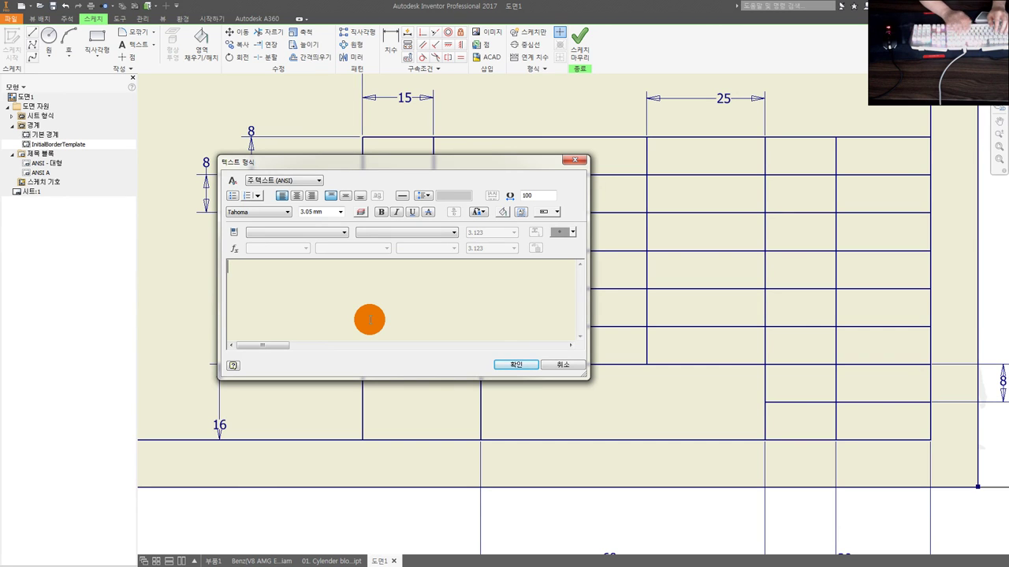
{"action": "type", "text": "ㄴ"}
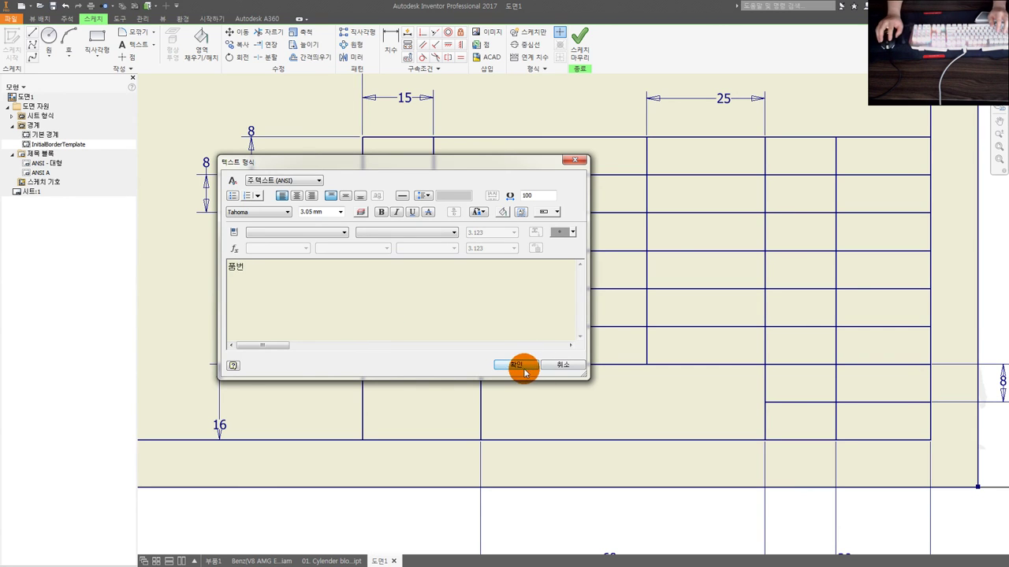
{"action": "left_click", "coordinate": [516, 364]}
{"action": "left_click_drag", "start_coordinate": [431, 402], "coordinate": [400, 345]}
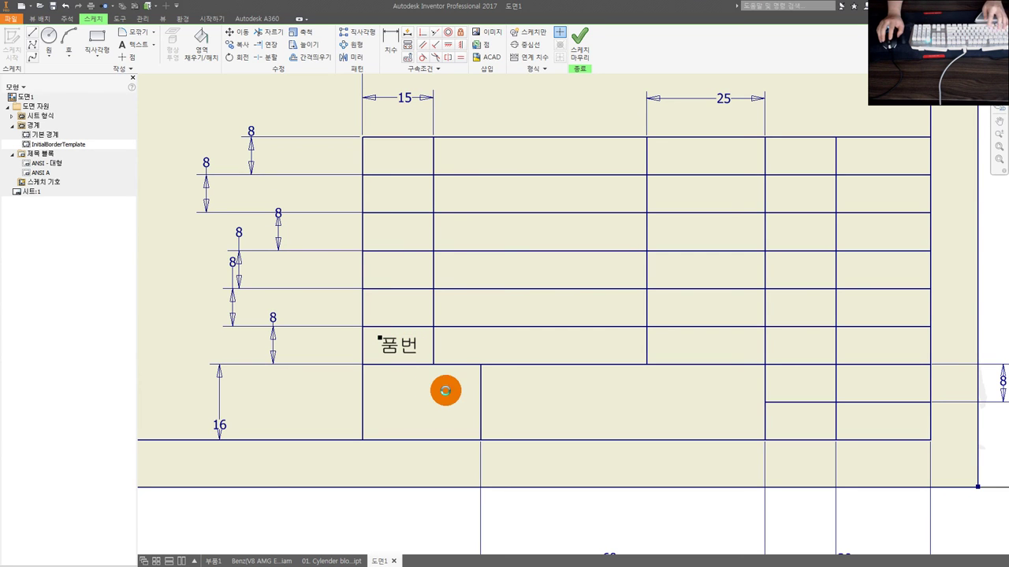
Step: Set the 품번 label to centre alignment and nudge it to the cell centre
{"action": "double_click", "coordinate": [414, 350]}
{"action": "left_click", "coordinate": [305, 197]}
{"action": "left_click", "coordinate": [298, 196]}
{"action": "left_click", "coordinate": [516, 365]}
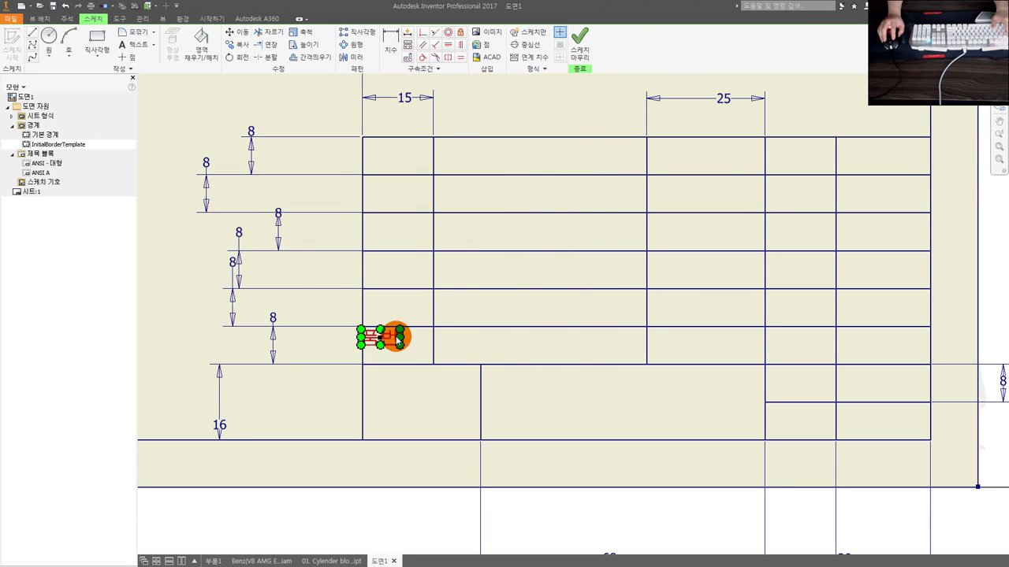
{"action": "left_click_drag", "start_coordinate": [398, 339], "coordinate": [389, 344]}
{"action": "left_click", "coordinate": [394, 342]}
{"action": "left_click", "coordinate": [462, 371]}
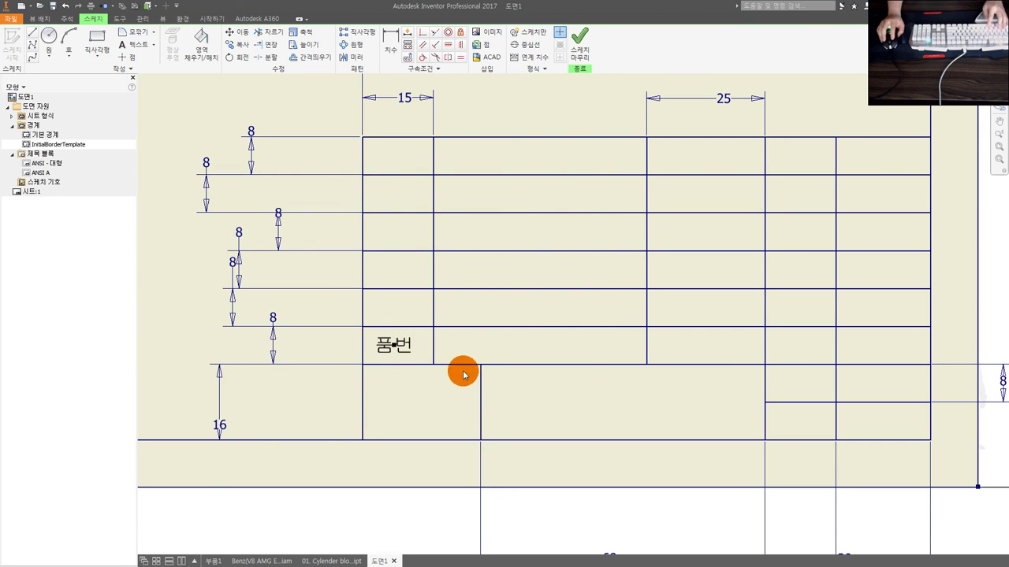
{"action": "left_click", "coordinate": [405, 352]}
Step: Copy the 품번 label into the other four cells of the row
{"action": "left_click", "coordinate": [453, 392]}
{"action": "mouse_move", "coordinate": [407, 338]}
{"action": "left_mouse_down"}
{"action": "mouse_move", "coordinate": [538, 346]}
{"action": "mouse_move", "coordinate": [399, 337]}
{"action": "mouse_move", "coordinate": [702, 349]}
{"action": "left_mouse_up"}
{"action": "left_click", "coordinate": [577, 394]}
{"action": "left_click", "coordinate": [494, 364]}
{"action": "left_click", "coordinate": [407, 339]}
{"action": "mouse_move", "coordinate": [406, 337]}
{"action": "left_mouse_down"}
{"action": "mouse_move", "coordinate": [799, 354]}
{"action": "mouse_move", "coordinate": [795, 347]}
{"action": "left_mouse_up"}
{"action": "left_click", "coordinate": [408, 337]}
{"action": "mouse_move", "coordinate": [408, 337]}
{"action": "left_mouse_down"}
{"action": "mouse_move", "coordinate": [883, 359]}
{"action": "mouse_move", "coordinate": [908, 351]}
{"action": "left_mouse_up"}
{"action": "middle_click_drag", "start_coordinate": [659, 416], "coordinate": [580, 394]}
Step: Apply a Horizontal constraint to level all five 품번 labels
{"action": "left_click", "coordinate": [447, 45]}
{"action": "left_click", "coordinate": [439, 331]}
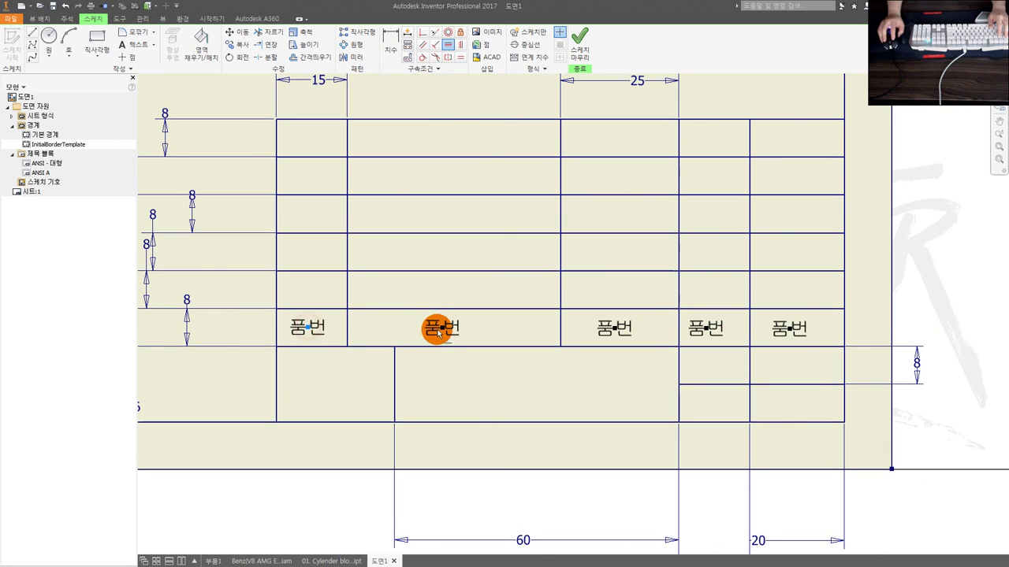
{"action": "left_click", "coordinate": [635, 335]}
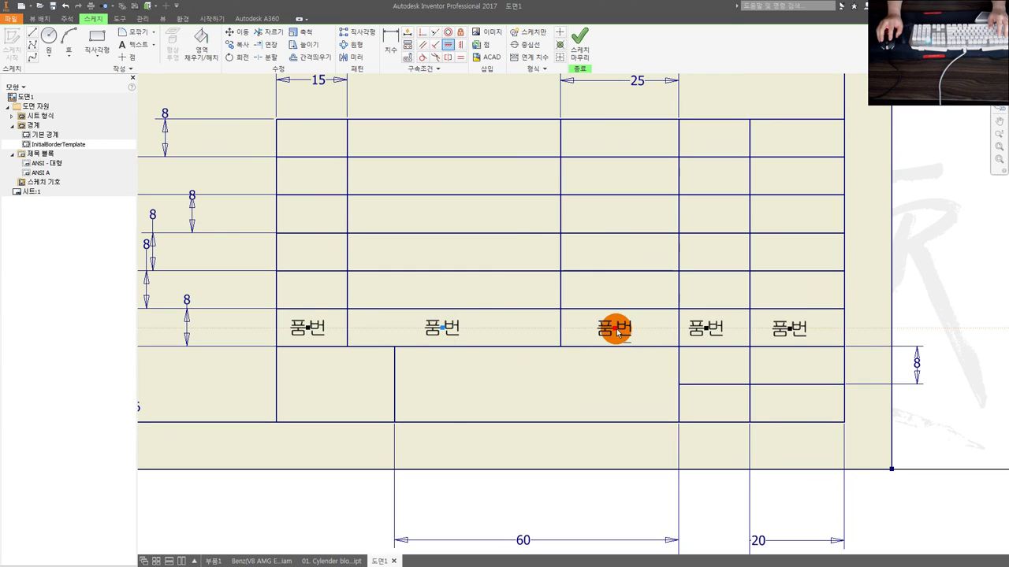
{"action": "left_click", "coordinate": [706, 326]}
{"action": "left_click", "coordinate": [792, 339]}
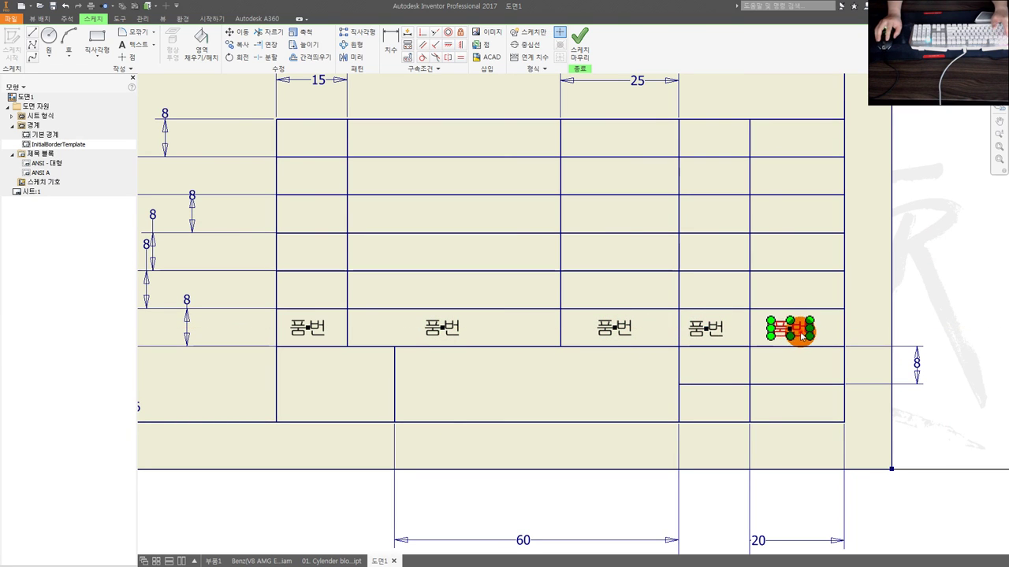
{"action": "left_click", "coordinate": [780, 337]}
{"action": "left_click", "coordinate": [487, 49]}
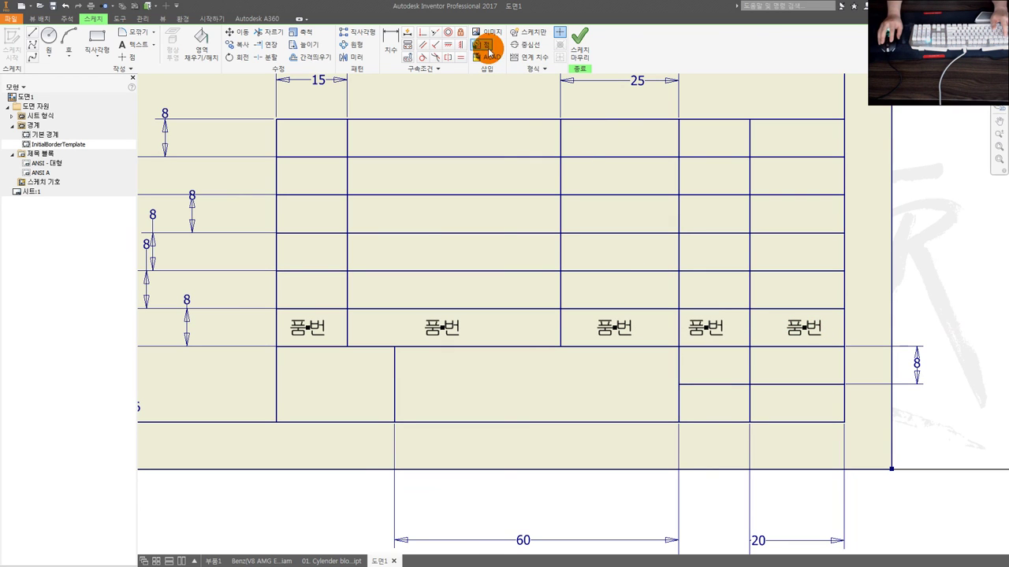
{"action": "left_click", "coordinate": [449, 45]}
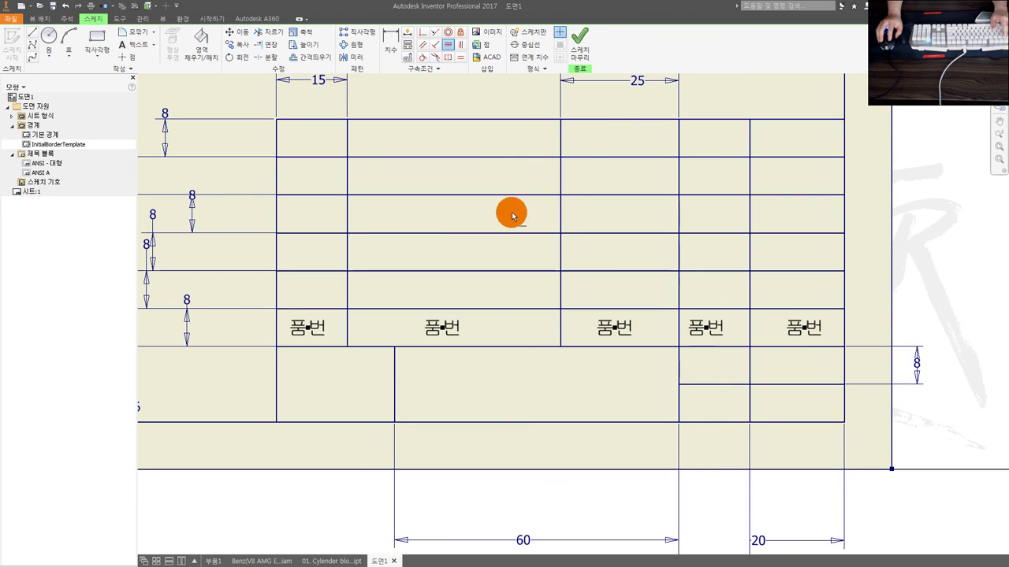
{"action": "left_click", "coordinate": [630, 330]}
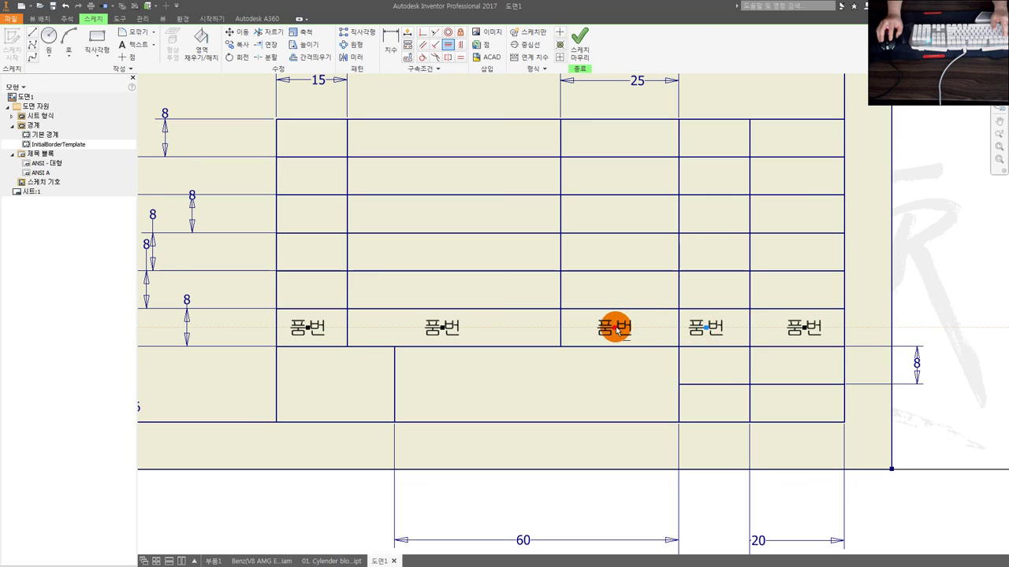
Step: Drag each 품번 label to the centre of its cell
{"action": "left_click_drag", "start_coordinate": [618, 332], "coordinate": [625, 328]}
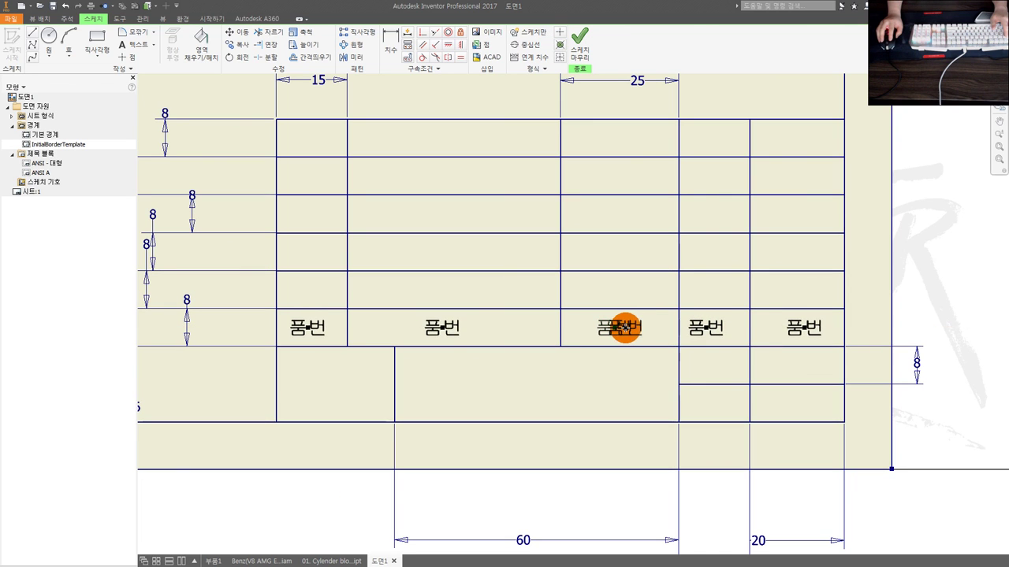
{"action": "left_click_drag", "start_coordinate": [450, 329], "coordinate": [437, 337]}
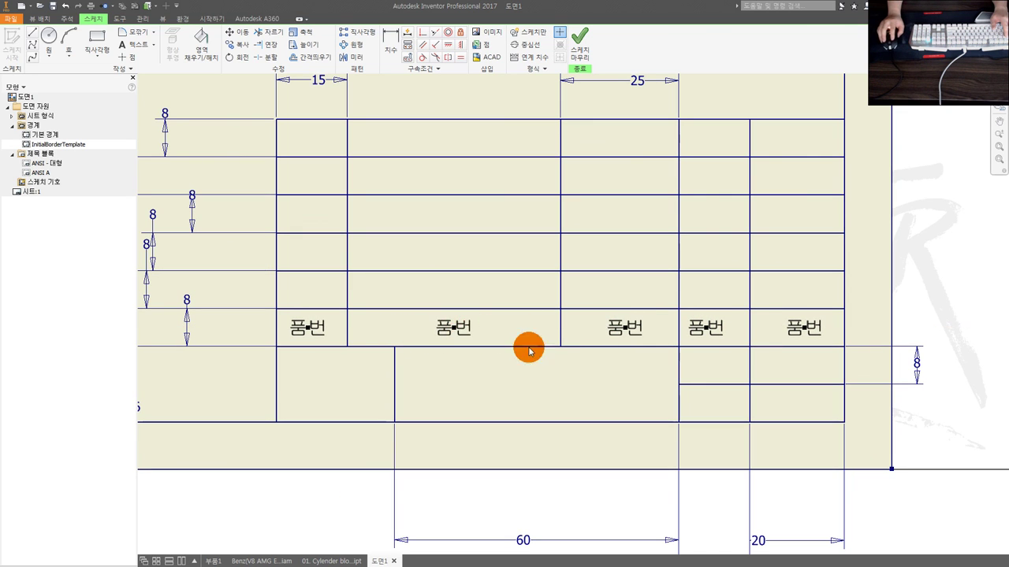
{"action": "left_click_drag", "start_coordinate": [318, 328], "coordinate": [313, 328]}
{"action": "left_click_drag", "start_coordinate": [626, 328], "coordinate": [620, 328]}
{"action": "left_click_drag", "start_coordinate": [705, 329], "coordinate": [714, 329]}
{"action": "left_click_drag", "start_coordinate": [800, 329], "coordinate": [792, 330]}
{"action": "left_click", "coordinate": [790, 330]}
Step: Select the 품번 labels and undo a misplaced copy in the row above
{"action": "left_click", "coordinate": [698, 327], "text": "ctrl"}
{"action": "left_click", "coordinate": [622, 327], "text": "ctrl"}
{"action": "left_click", "coordinate": [455, 327], "text": "ctrl"}
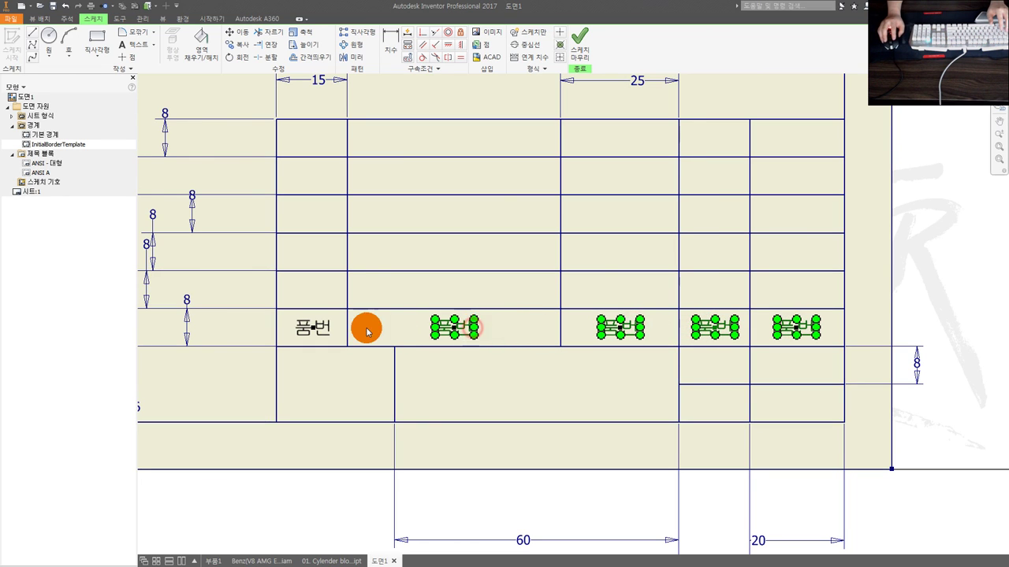
{"action": "left_click", "coordinate": [325, 327], "text": "ctrl"}
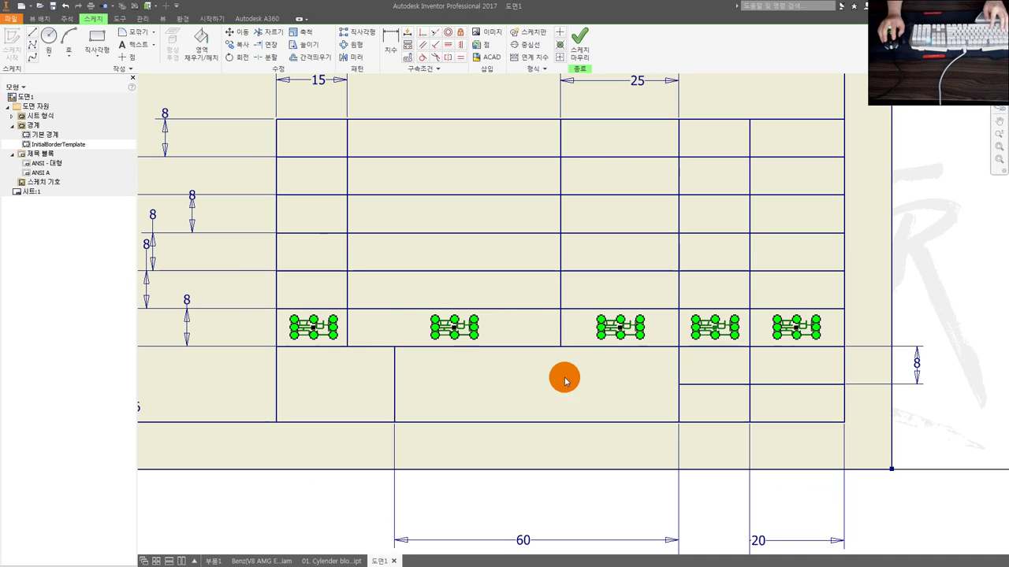
{"action": "left_click", "coordinate": [513, 329]}
{"action": "left_click", "coordinate": [477, 316]}
{"action": "left_click", "coordinate": [455, 286]}
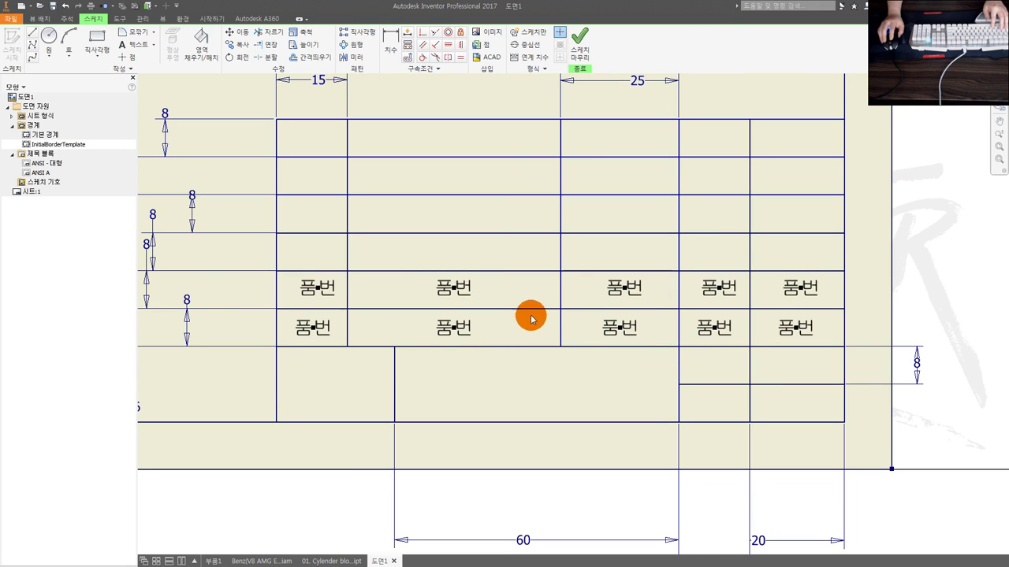
{"action": "key", "text": "ctrl+z"}
{"action": "key", "text": "ctrl+z"}
Step: Copy the row of five 품번 labels into each of the four empty upper rows
{"action": "left_click", "coordinate": [334, 330]}
{"action": "left_click", "coordinate": [480, 333], "text": "ctrl"}
{"action": "left_click", "coordinate": [628, 336], "text": "ctrl"}
{"action": "left_click", "coordinate": [713, 331], "text": "ctrl"}
{"action": "left_click", "coordinate": [784, 333], "text": "ctrl"}
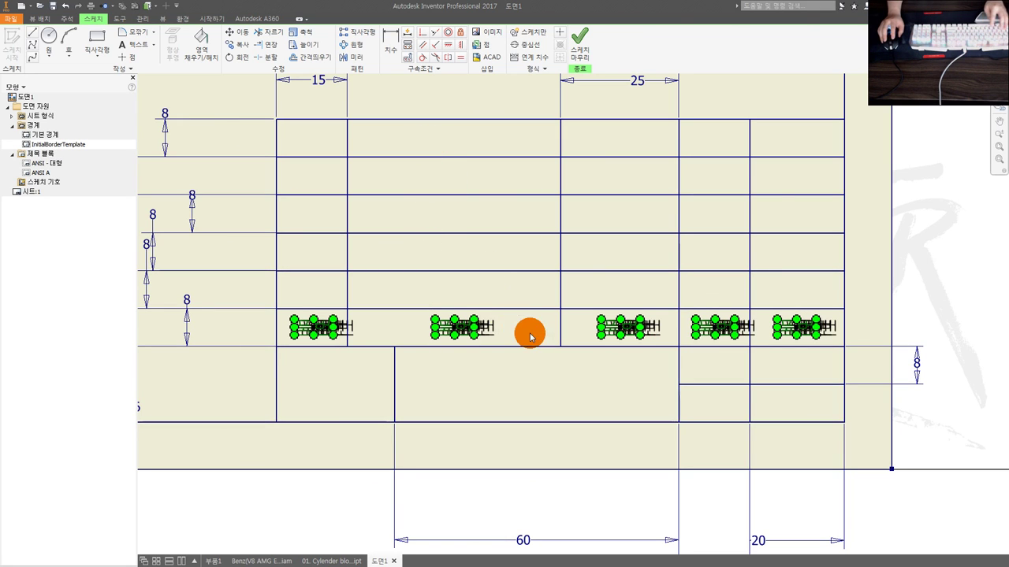
{"action": "left_click_drag", "start_coordinate": [469, 329], "coordinate": [465, 160]}
{"action": "left_click_drag", "start_coordinate": [465, 330], "coordinate": [462, 167]}
{"action": "left_click_drag", "start_coordinate": [467, 233], "coordinate": [467, 251]}
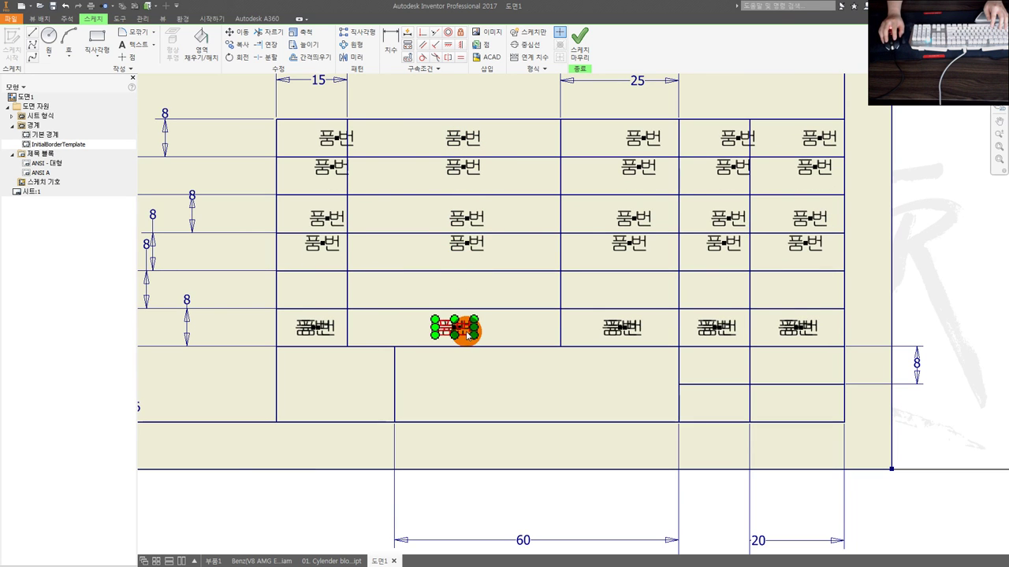
{"action": "left_click_drag", "start_coordinate": [461, 328], "coordinate": [457, 292]}
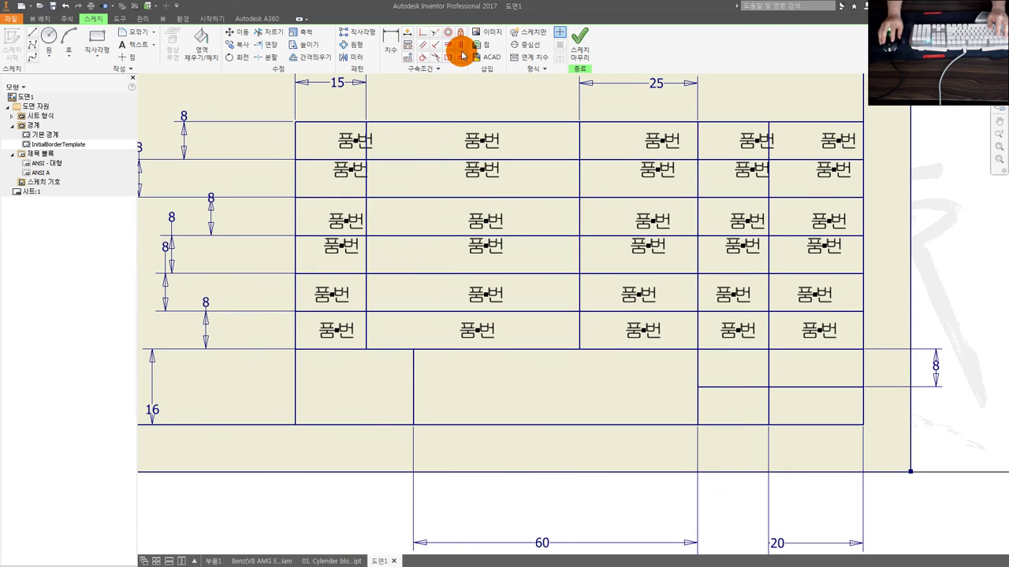
Step: Vertically align every first-column 품번 label with the bottom-row one
{"action": "left_click", "coordinate": [461, 45]}
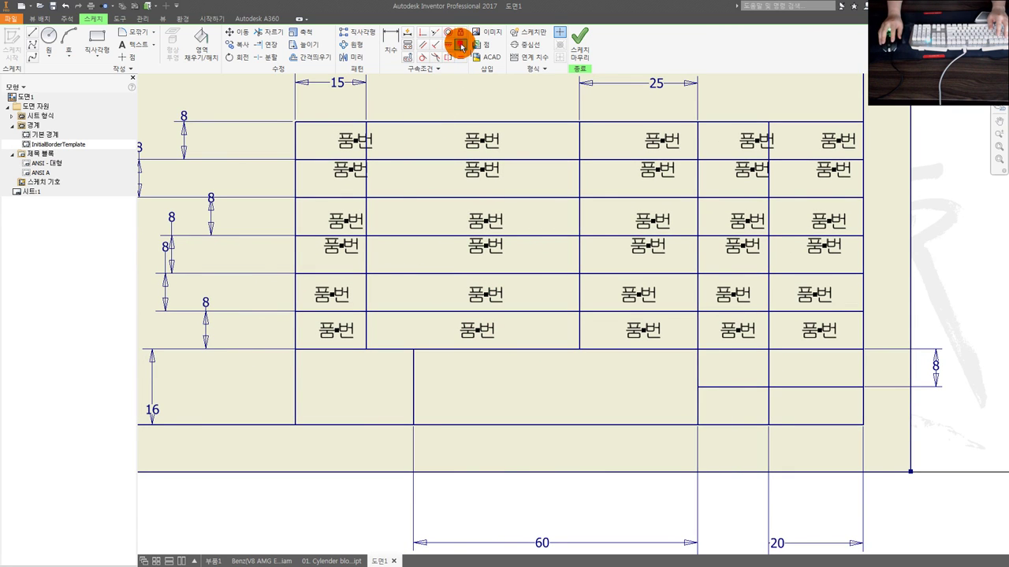
{"action": "left_click", "coordinate": [337, 331]}
{"action": "left_click", "coordinate": [332, 297]}
{"action": "left_click", "coordinate": [337, 330]}
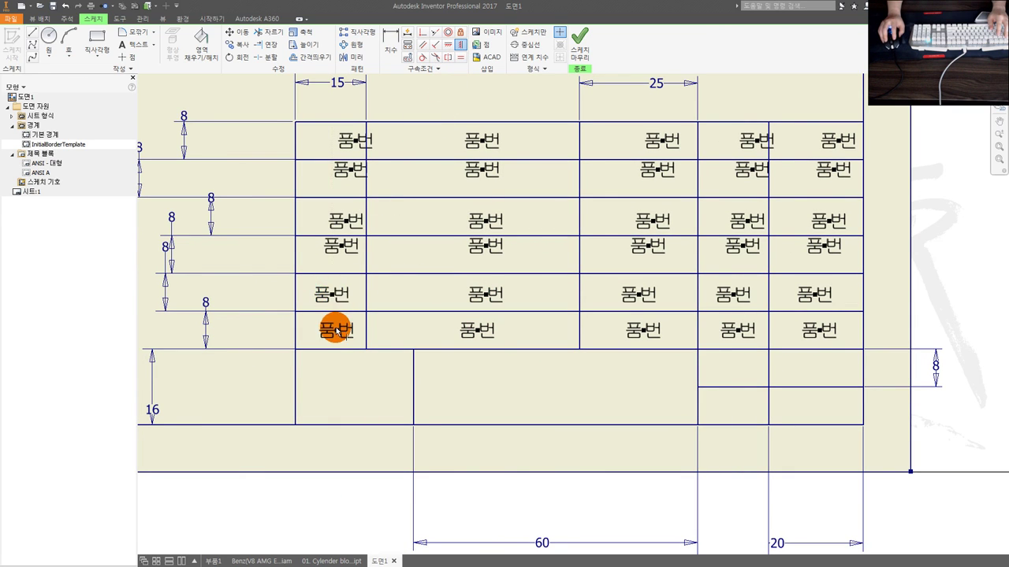
{"action": "left_click", "coordinate": [341, 266]}
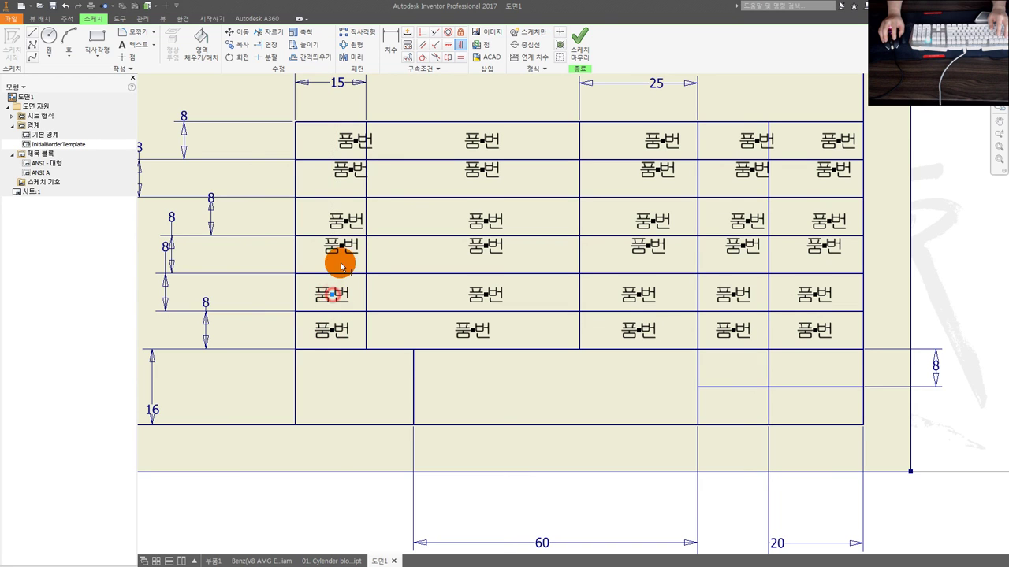
{"action": "left_click", "coordinate": [342, 234]}
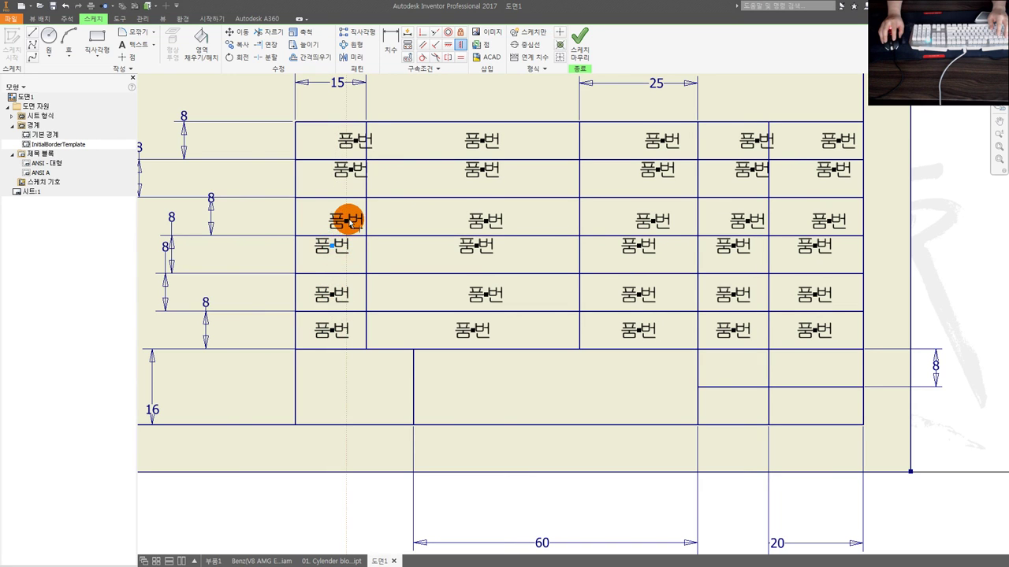
{"action": "left_click", "coordinate": [346, 225]}
{"action": "left_click", "coordinate": [353, 176]}
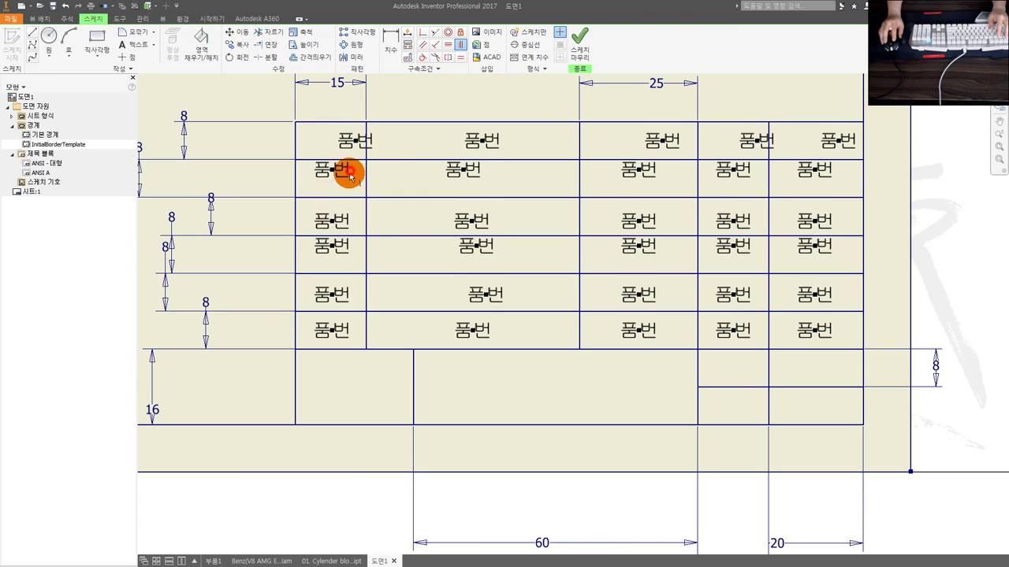
{"action": "left_click", "coordinate": [354, 141]}
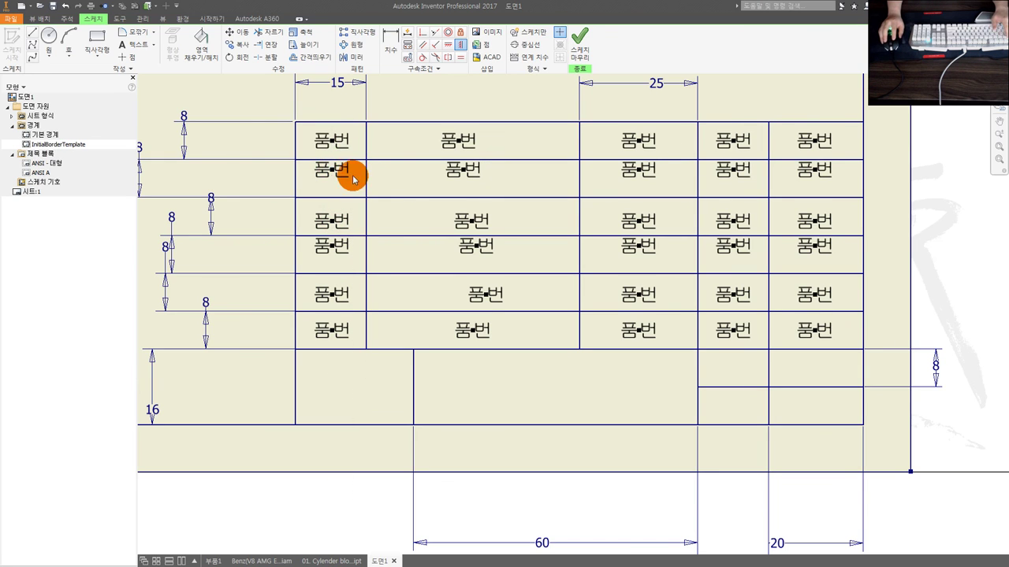
Step: Move the first-column 품번 labels to their row centres and pan up to the dimensions
{"action": "left_click", "coordinate": [335, 174]}
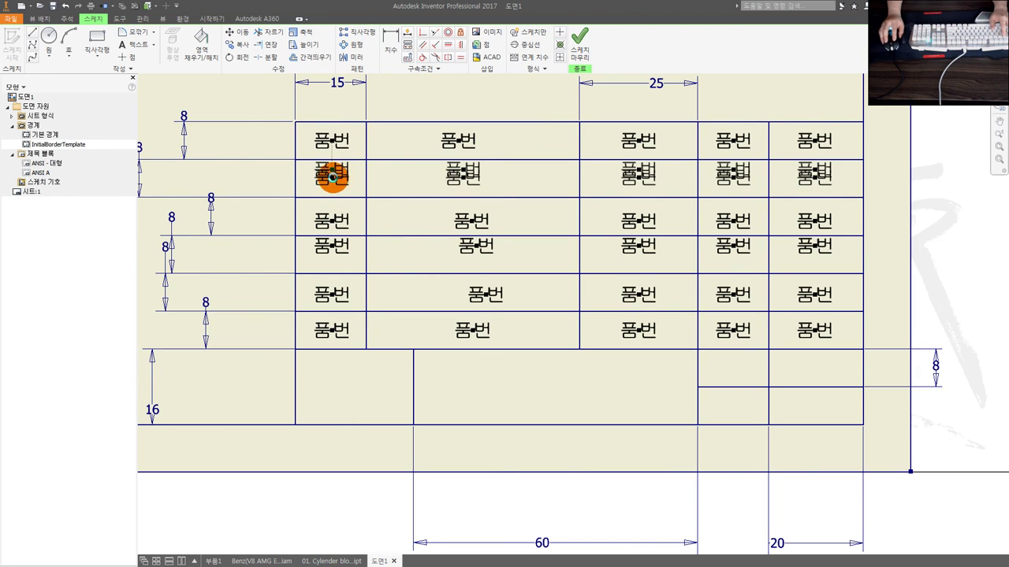
{"action": "left_click", "coordinate": [332, 221]}
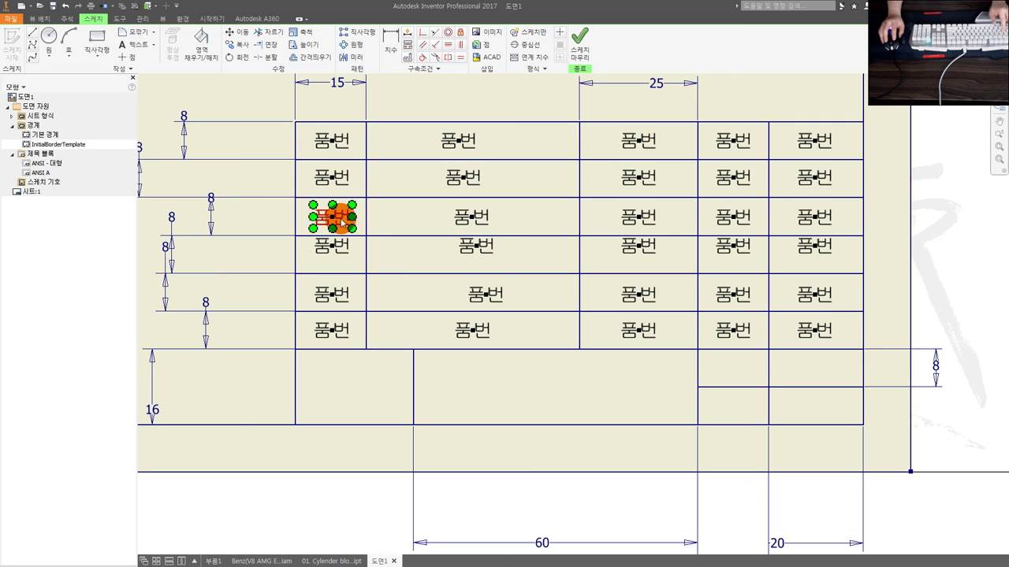
{"action": "left_click", "coordinate": [341, 215]}
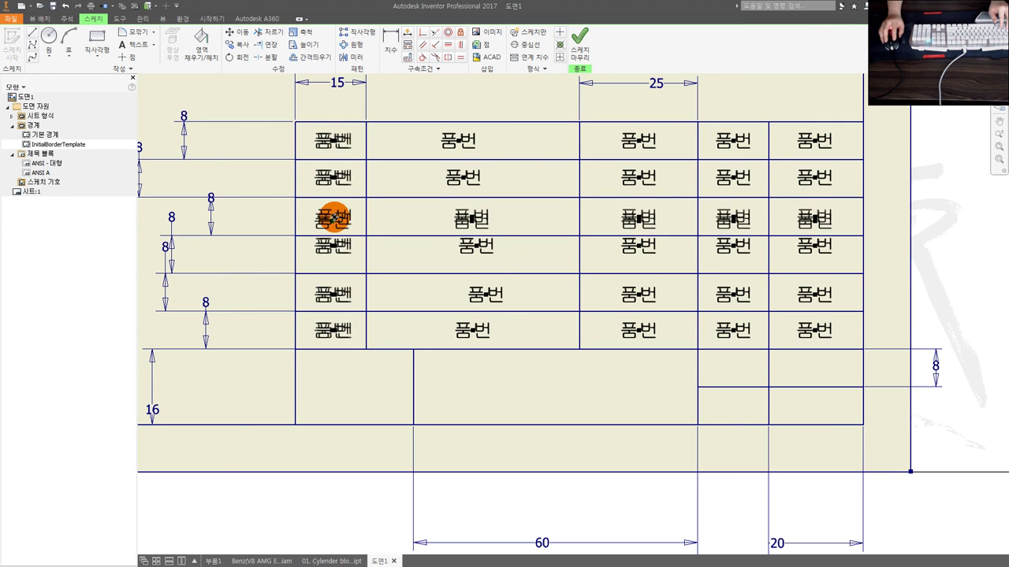
{"action": "left_click", "coordinate": [336, 249]}
{"action": "left_click_drag", "start_coordinate": [338, 249], "coordinate": [334, 254]}
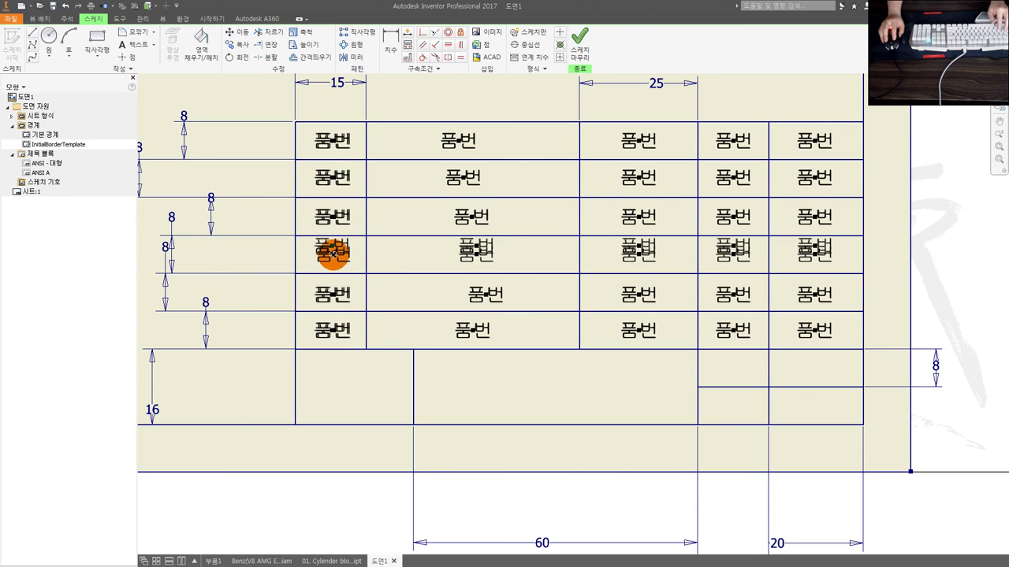
{"action": "left_click", "coordinate": [346, 108]}
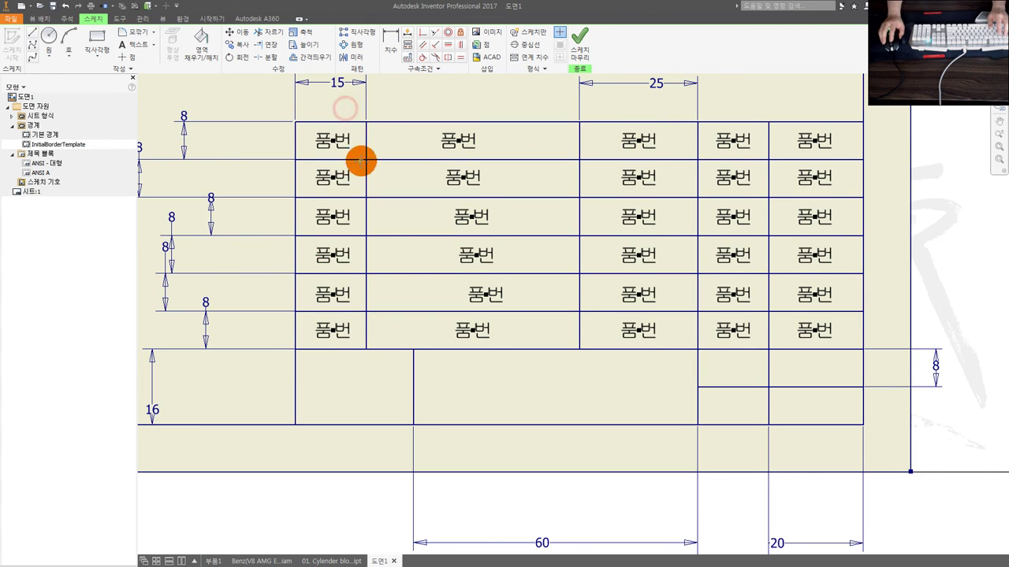
{"action": "middle_click_drag", "start_coordinate": [360, 161], "coordinate": [383, 215]}
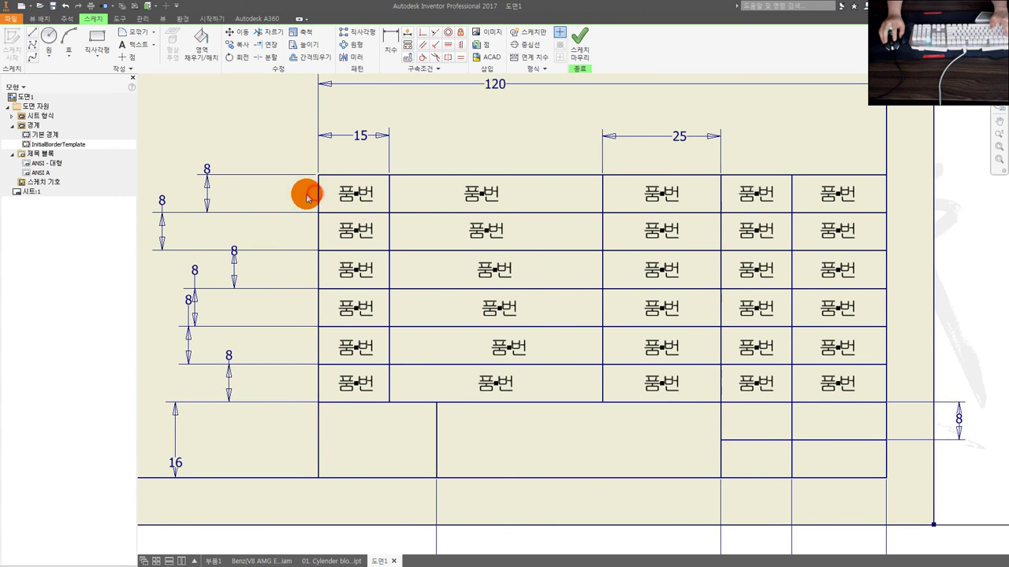
Step: Dimension the first-column labels 7.5 from the table's left edge as d16/2, half the 15 width
{"action": "left_click", "coordinate": [359, 159]}
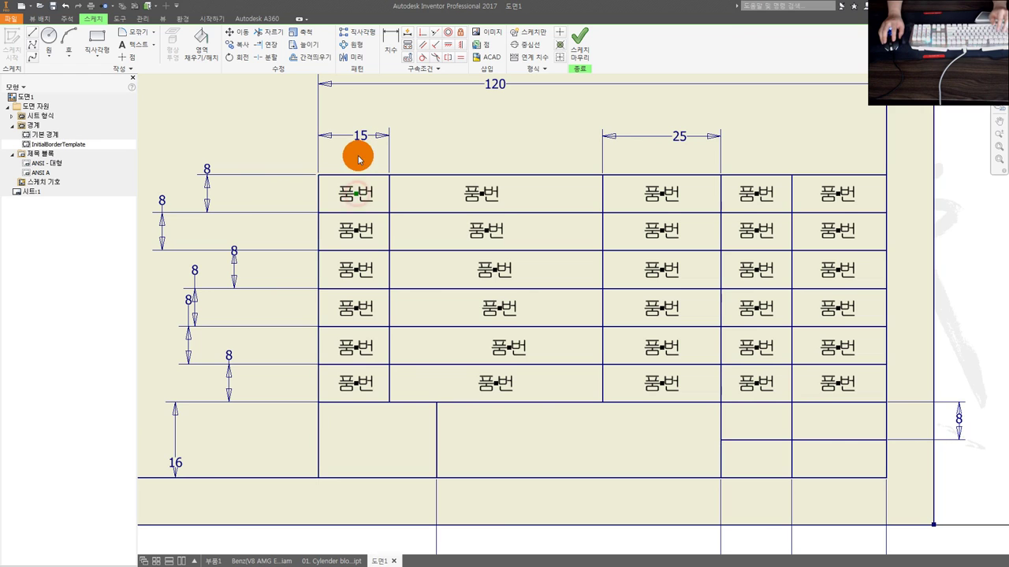
{"action": "key", "text": "d"}
{"action": "left_click", "coordinate": [320, 193]}
{"action": "left_click", "coordinate": [353, 108]}
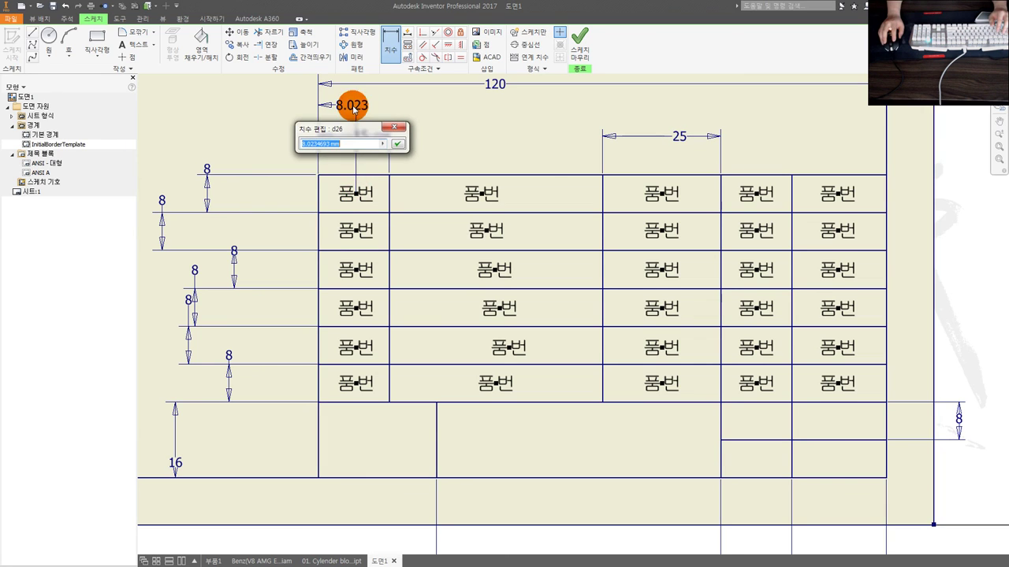
{"action": "left_click", "coordinate": [360, 138]}
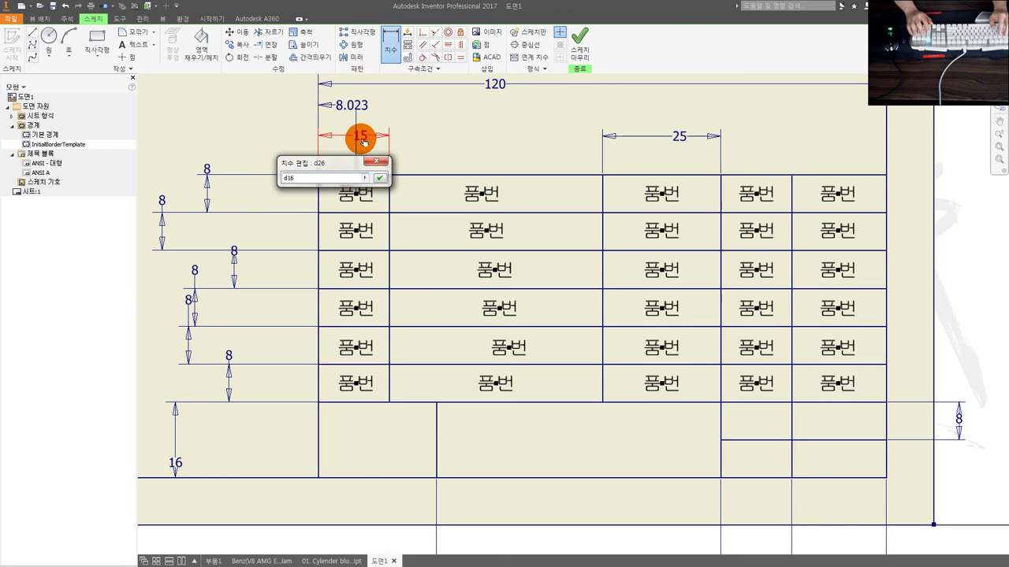
{"action": "type", "text": "2"}
{"action": "key", "text": "Return"}
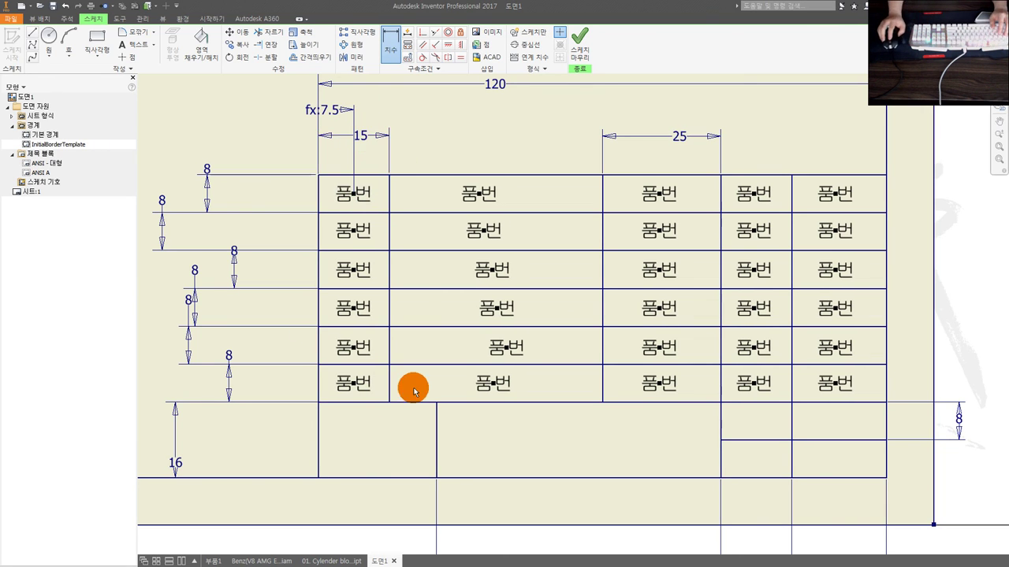
Step: Vertically align the six 품번 labels down the second column
{"action": "left_click", "coordinate": [475, 235]}
{"action": "left_click", "coordinate": [461, 45]}
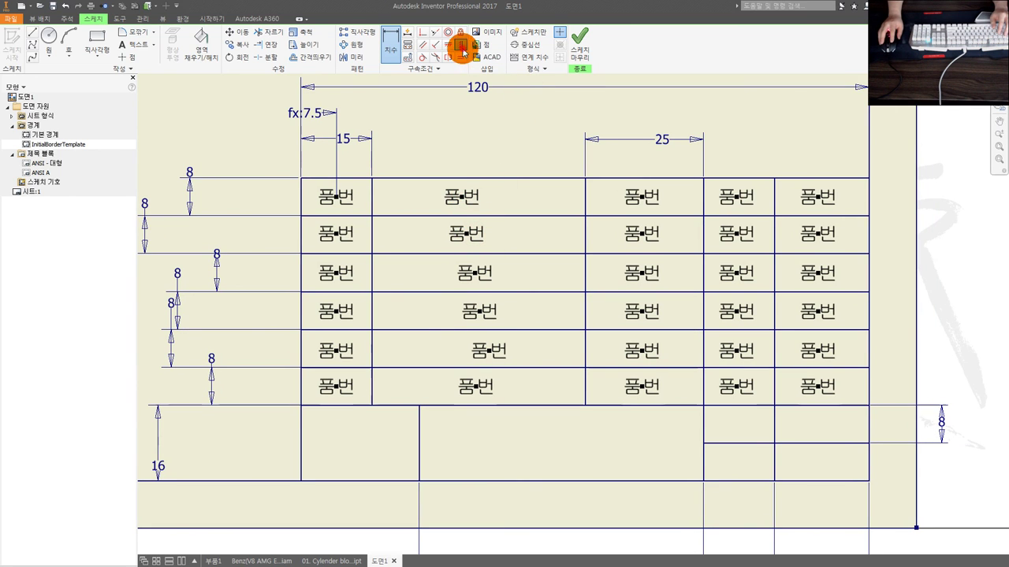
{"action": "left_click", "coordinate": [460, 197]}
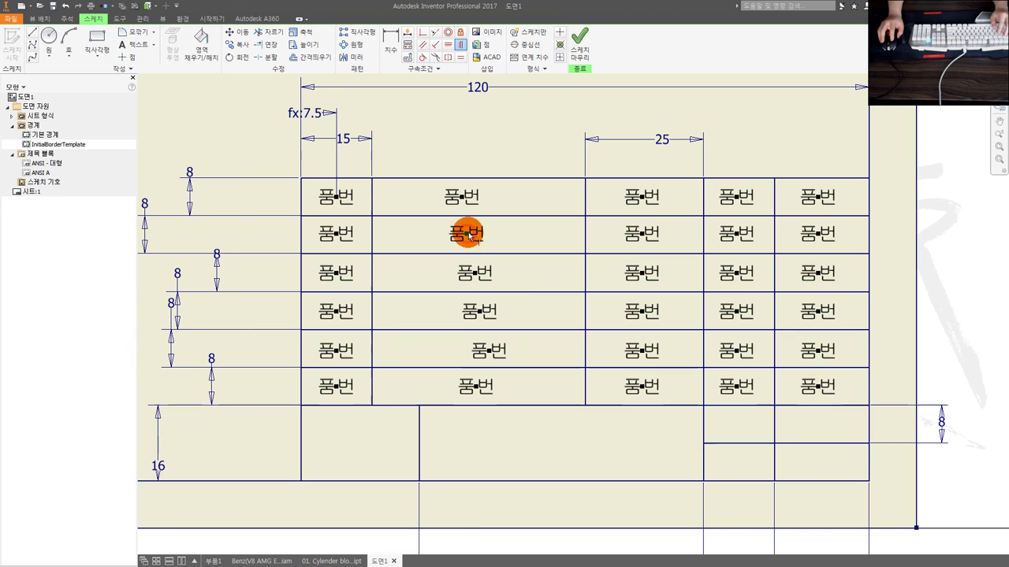
{"action": "left_click", "coordinate": [465, 234]}
{"action": "left_click", "coordinate": [478, 274]}
{"action": "left_click", "coordinate": [478, 311]}
{"action": "left_click_drag", "start_coordinate": [490, 353], "coordinate": [461, 356]}
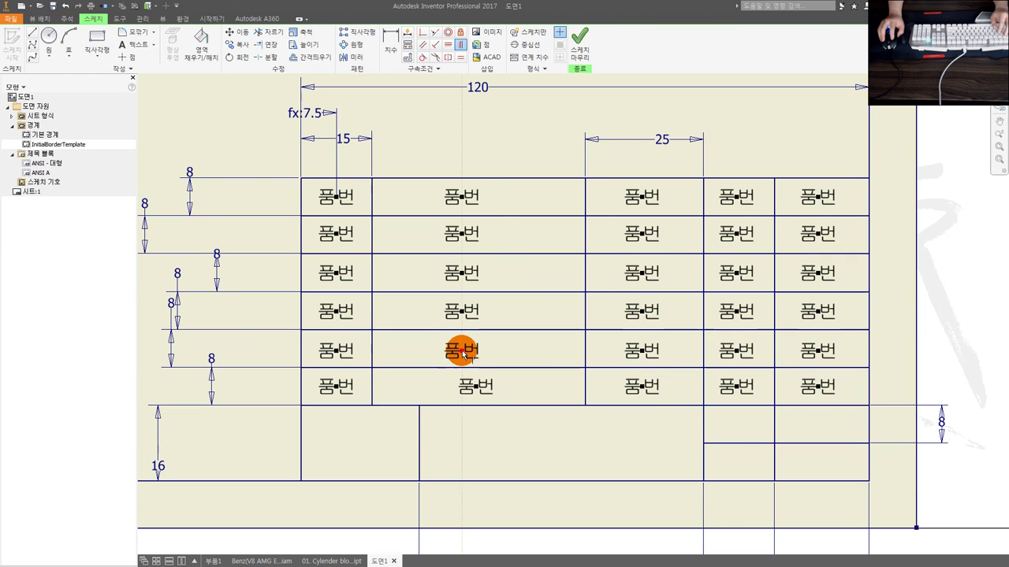
{"action": "left_click", "coordinate": [473, 387]}
Step: Vertically align the six 품번 labels down the 25-wide column
{"action": "middle_click_drag", "start_coordinate": [545, 349], "coordinate": [462, 349]}
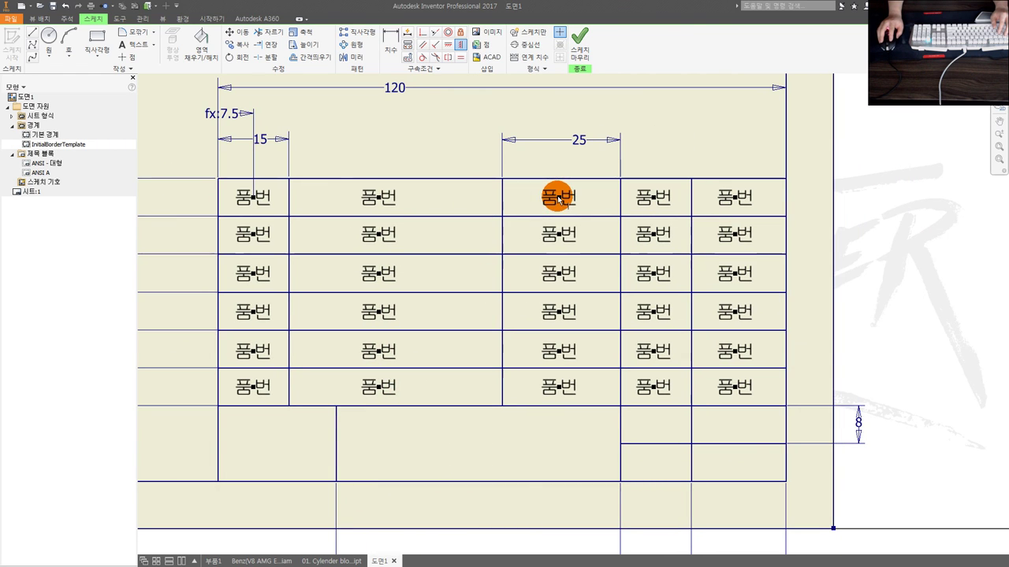
{"action": "left_click", "coordinate": [558, 234]}
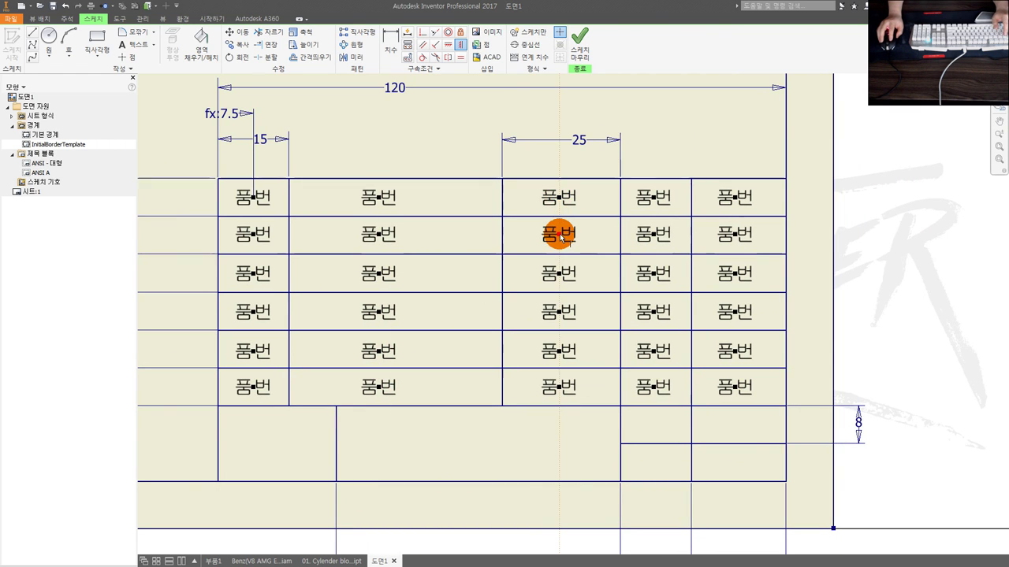
{"action": "left_click_drag", "start_coordinate": [560, 238], "coordinate": [573, 234]}
{"action": "left_click_drag", "start_coordinate": [560, 273], "coordinate": [579, 271]}
{"action": "left_click_drag", "start_coordinate": [549, 198], "coordinate": [552, 198]}
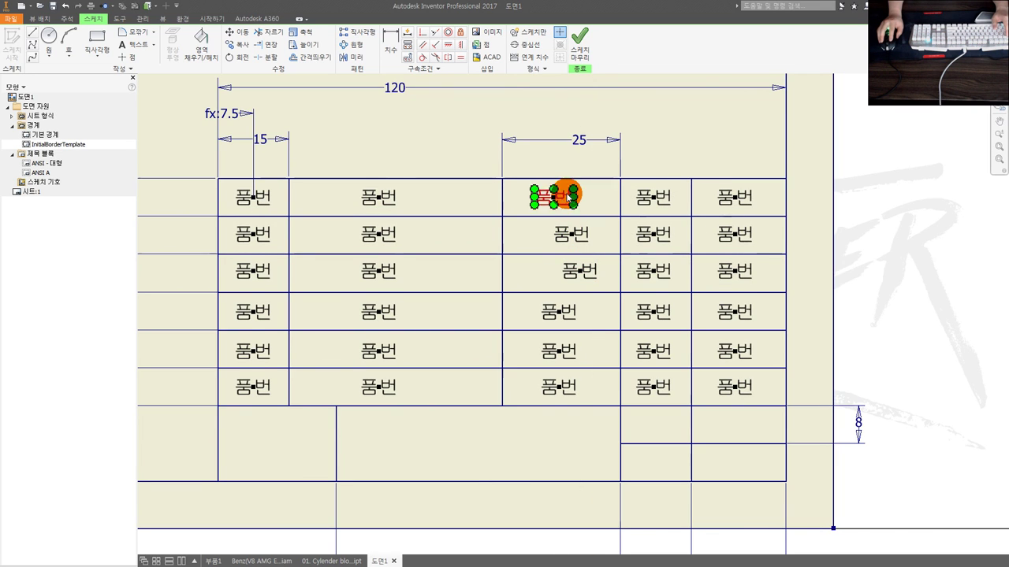
{"action": "left_click", "coordinate": [552, 197]}
{"action": "left_click", "coordinate": [574, 239]}
{"action": "left_click_drag", "start_coordinate": [575, 239], "coordinate": [555, 234]}
{"action": "left_click", "coordinate": [579, 272]}
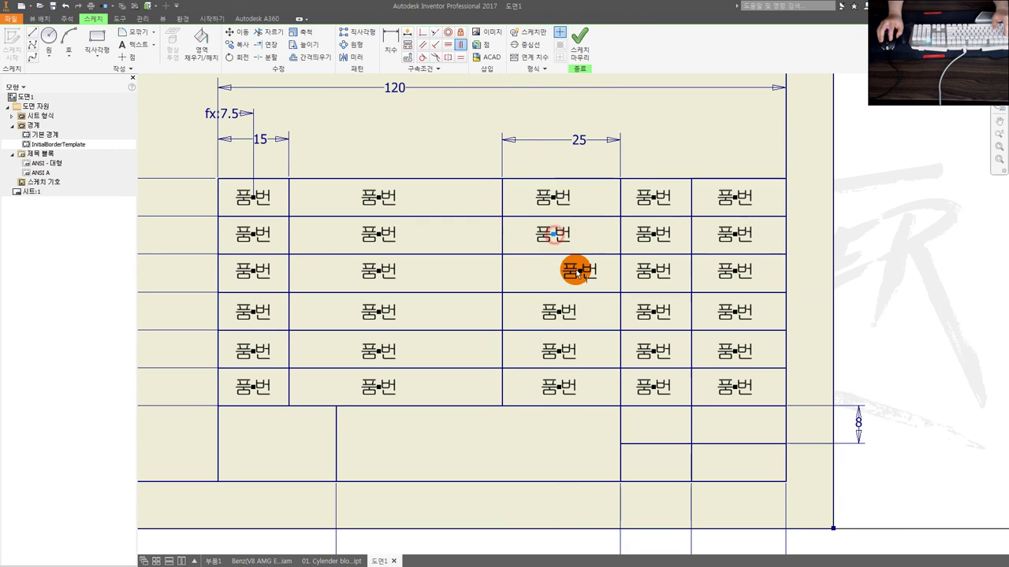
{"action": "left_click_drag", "start_coordinate": [579, 271], "coordinate": [554, 271]}
{"action": "left_click", "coordinate": [559, 305]}
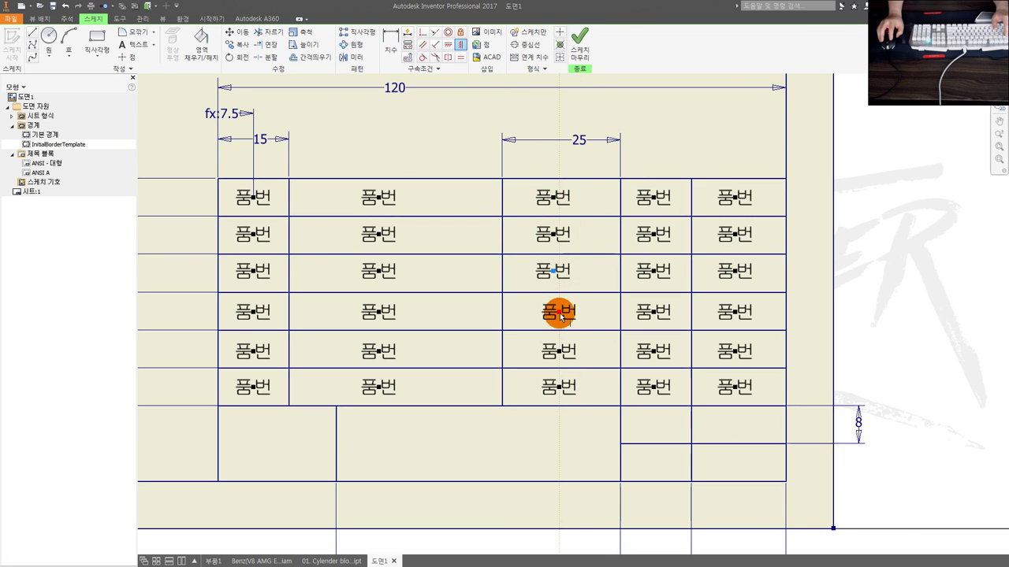
{"action": "left_click_drag", "start_coordinate": [561, 317], "coordinate": [555, 310]}
{"action": "left_click", "coordinate": [560, 355]}
{"action": "left_click_drag", "start_coordinate": [554, 365], "coordinate": [554, 351]}
{"action": "left_click", "coordinate": [564, 385]}
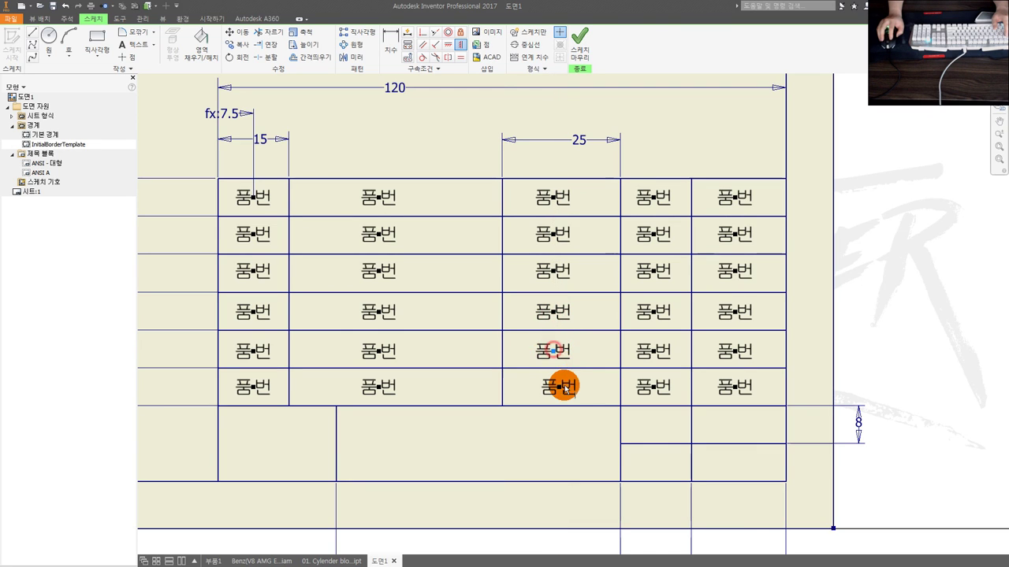
{"action": "mouse_move", "coordinate": [563, 389]}
{"action": "left_mouse_down"}
{"action": "mouse_move", "coordinate": [635, 288]}
{"action": "mouse_move", "coordinate": [570, 354]}
{"action": "mouse_move", "coordinate": [551, 351]}
{"action": "mouse_move", "coordinate": [559, 387]}
{"action": "left_mouse_up"}
Step: Vertically align the 품번 labels down the fourth column
{"action": "middle_click_drag", "start_coordinate": [670, 193], "coordinate": [586, 192]}
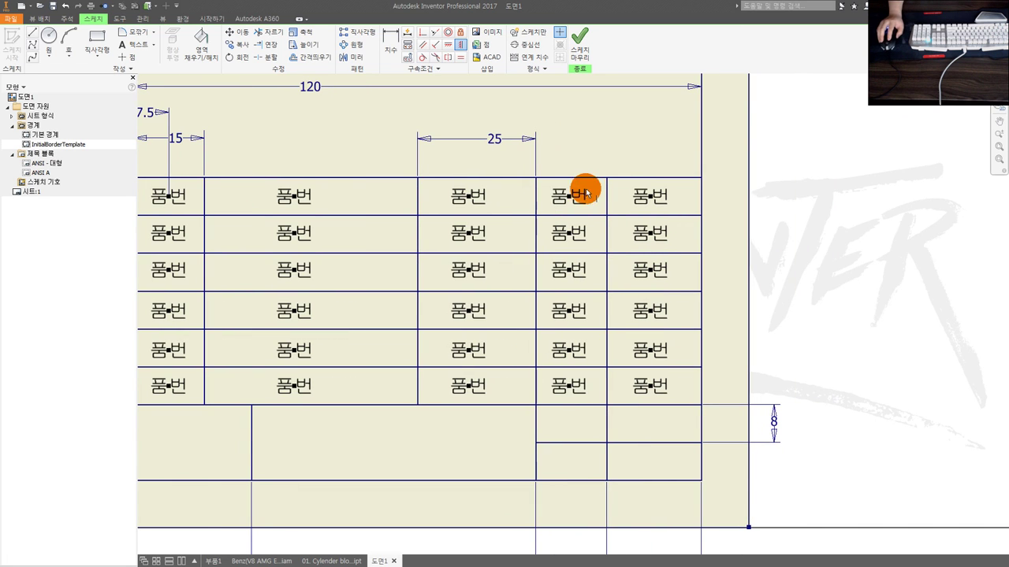
{"action": "left_click", "coordinate": [570, 237]}
{"action": "left_click_drag", "start_coordinate": [570, 211], "coordinate": [568, 237]}
{"action": "left_click", "coordinate": [570, 273]}
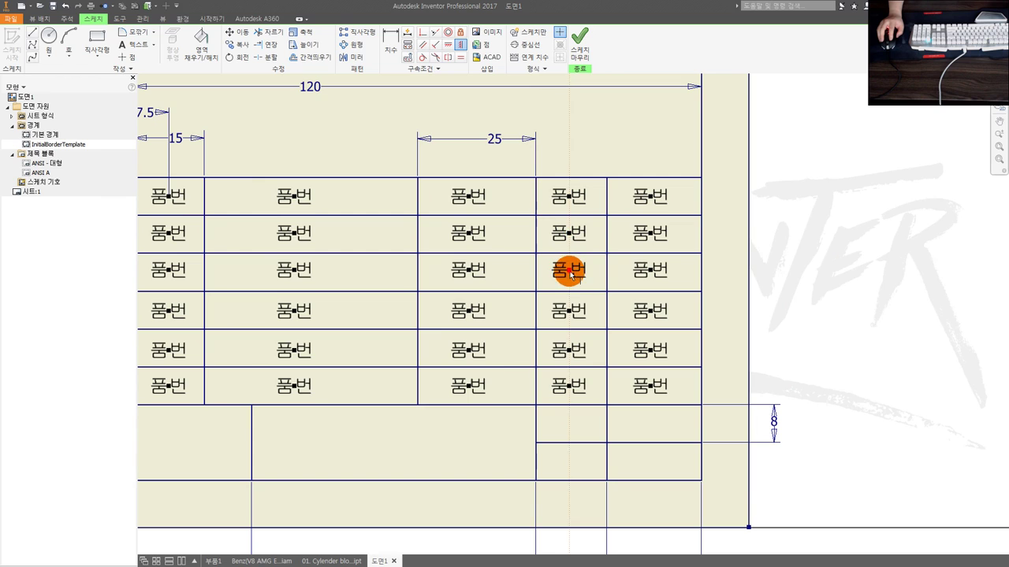
{"action": "left_click_drag", "start_coordinate": [571, 318], "coordinate": [568, 312]}
{"action": "left_click", "coordinate": [571, 347]}
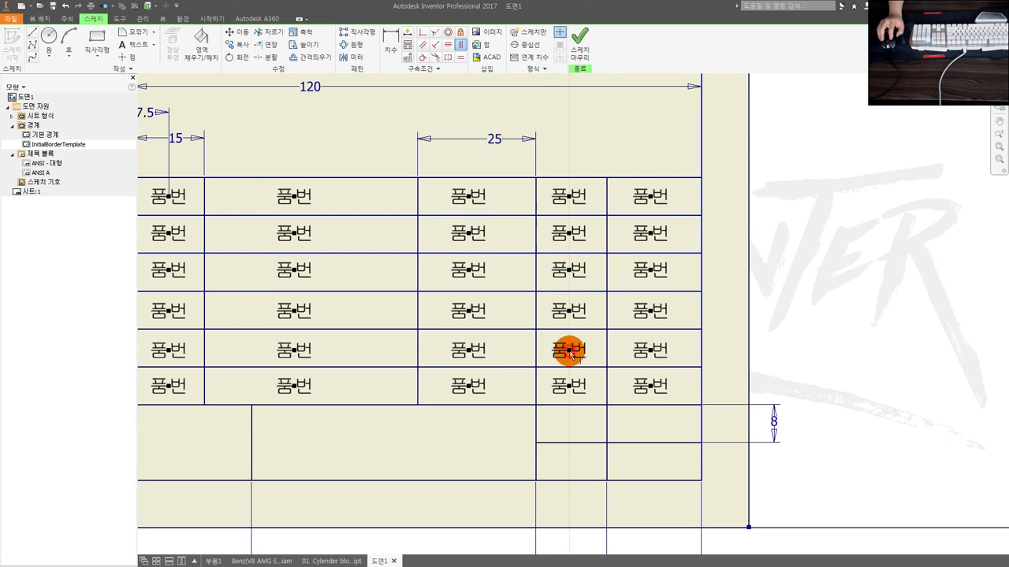
{"action": "left_click_drag", "start_coordinate": [570, 351], "coordinate": [569, 349]}
{"action": "left_click", "coordinate": [562, 387]}
Step: Vertically align the 품번 labels down the fifth column, then select both last-row labels
{"action": "left_click_drag", "start_coordinate": [562, 387], "coordinate": [569, 385]}
{"action": "left_click", "coordinate": [645, 217]}
{"action": "left_click_drag", "start_coordinate": [648, 199], "coordinate": [649, 197]}
{"action": "left_click", "coordinate": [651, 230]}
{"action": "left_click_drag", "start_coordinate": [651, 235], "coordinate": [650, 233]}
{"action": "left_click", "coordinate": [653, 272]}
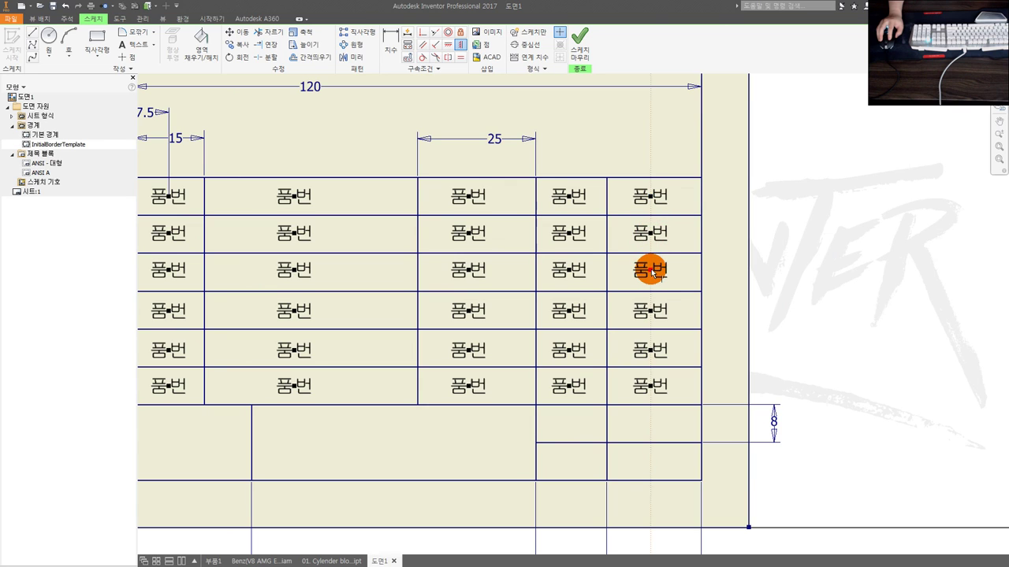
{"action": "left_click_drag", "start_coordinate": [650, 270], "coordinate": [650, 268]}
{"action": "left_click", "coordinate": [653, 311]}
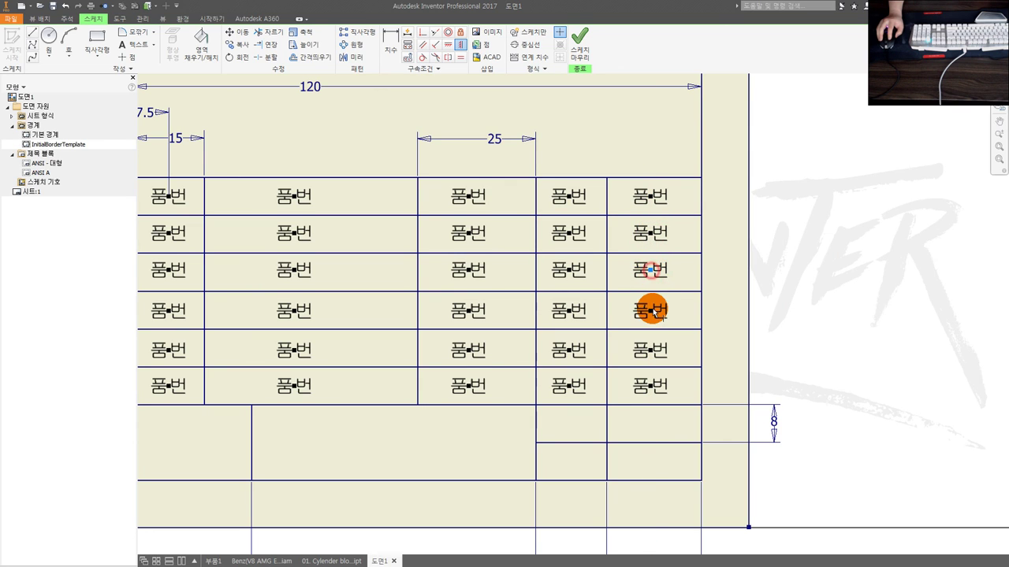
{"action": "left_click_drag", "start_coordinate": [653, 316], "coordinate": [653, 312]}
{"action": "left_click", "coordinate": [653, 354]}
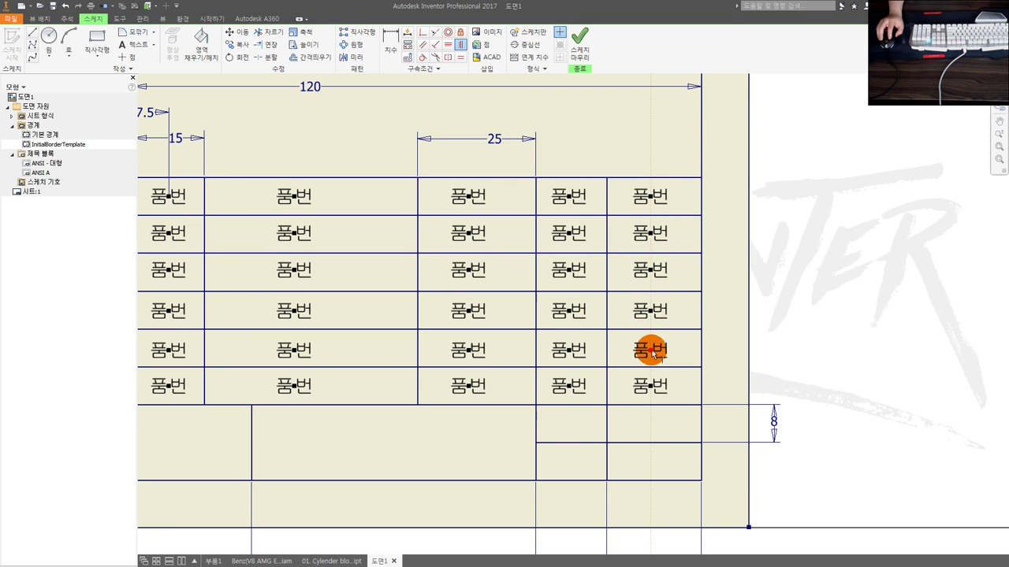
{"action": "middle_click_drag", "start_coordinate": [651, 386], "coordinate": [653, 310]}
{"action": "left_click", "coordinate": [574, 338]}
{"action": "left_click", "coordinate": [643, 338], "text": "ctrl"}
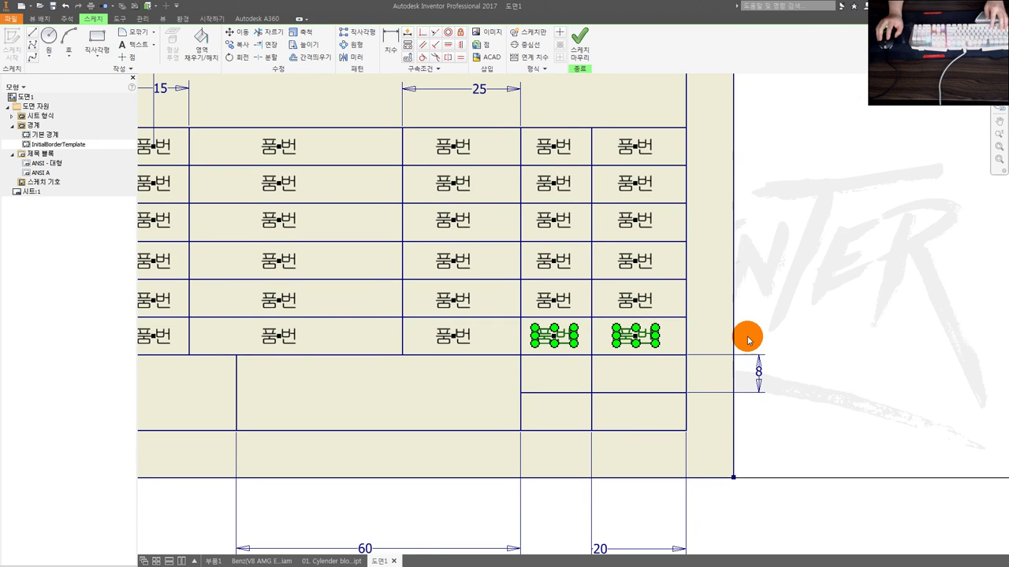
Step: Copy the fourth- and fifth-column last-row labels into the cells below and align them vertically
{"action": "left_click_drag", "start_coordinate": [559, 331], "coordinate": [565, 406]}
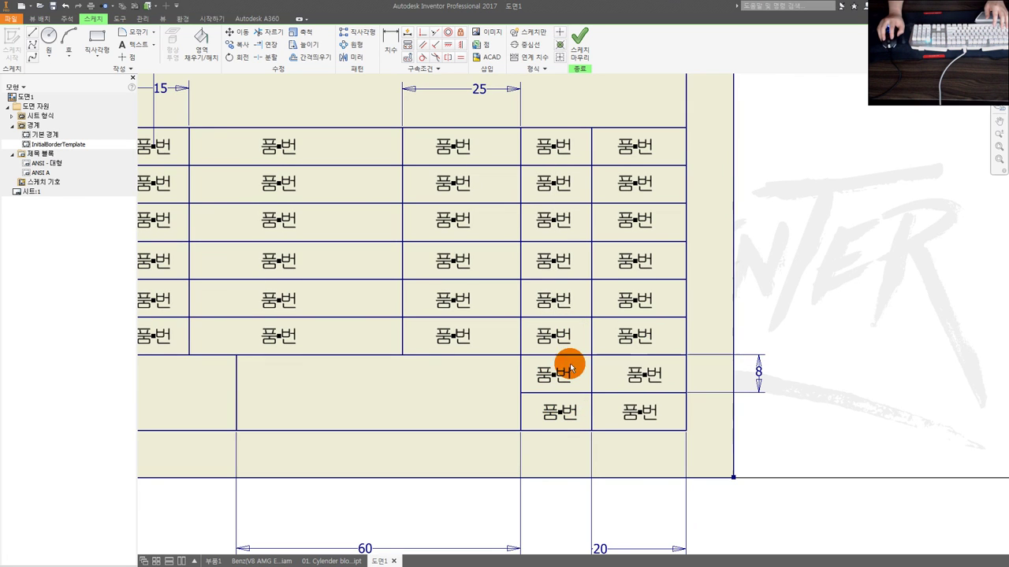
{"action": "left_click", "coordinate": [461, 44]}
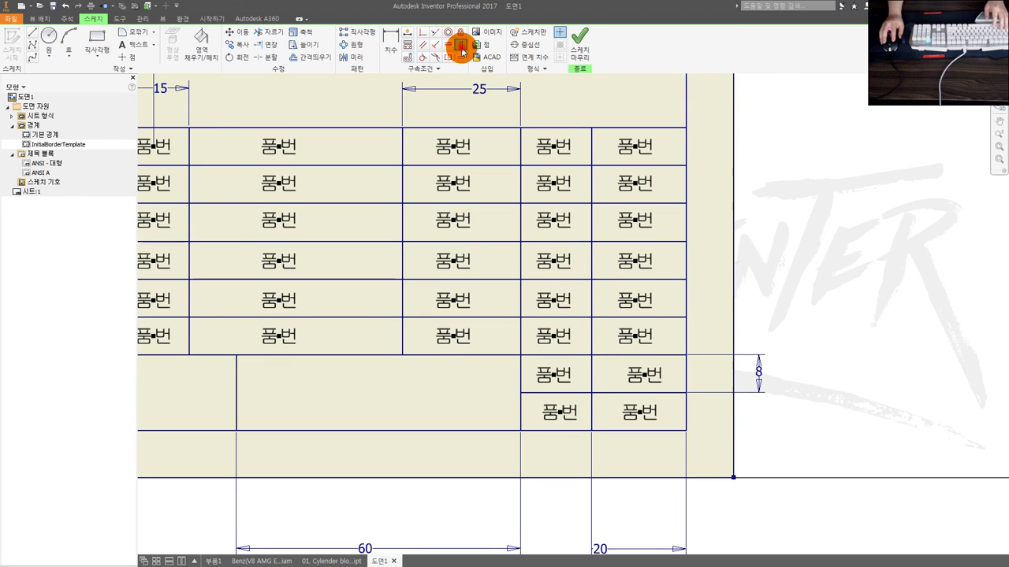
{"action": "left_click", "coordinate": [553, 337]}
{"action": "left_click", "coordinate": [554, 376]}
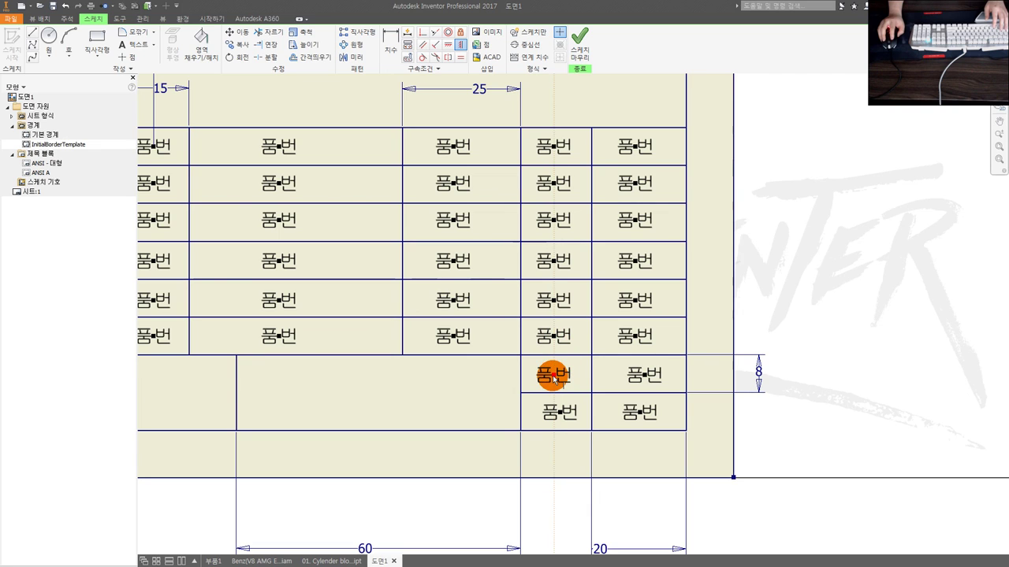
{"action": "left_click", "coordinate": [561, 414]}
{"action": "left_click", "coordinate": [633, 337]}
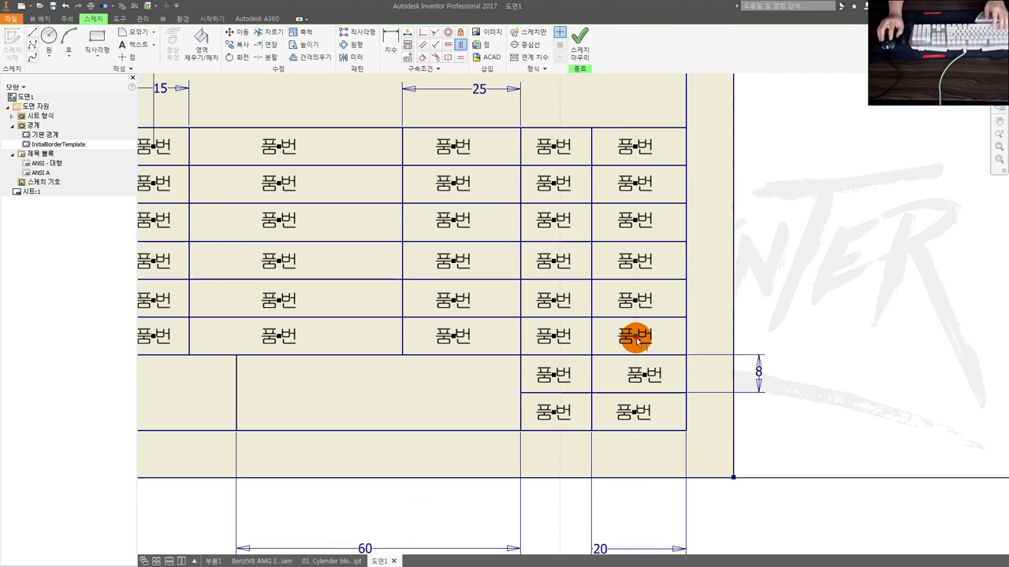
{"action": "left_click", "coordinate": [635, 413]}
{"action": "scroll", "coordinate": [725, 386], "scroll_direction": "down", "scroll_amount": 3}
{"action": "scroll", "coordinate": [429, 372], "scroll_direction": "up", "scroll_amount": 2}
{"action": "left_click", "coordinate": [504, 349]}
Step: Copy a 품번 label into the bottom title cell and set its font to 굴림
{"action": "mouse_move", "coordinate": [496, 335]}
{"action": "left_mouse_down"}
{"action": "mouse_move", "coordinate": [377, 413]}
{"action": "mouse_move", "coordinate": [386, 415]}
{"action": "left_mouse_up"}
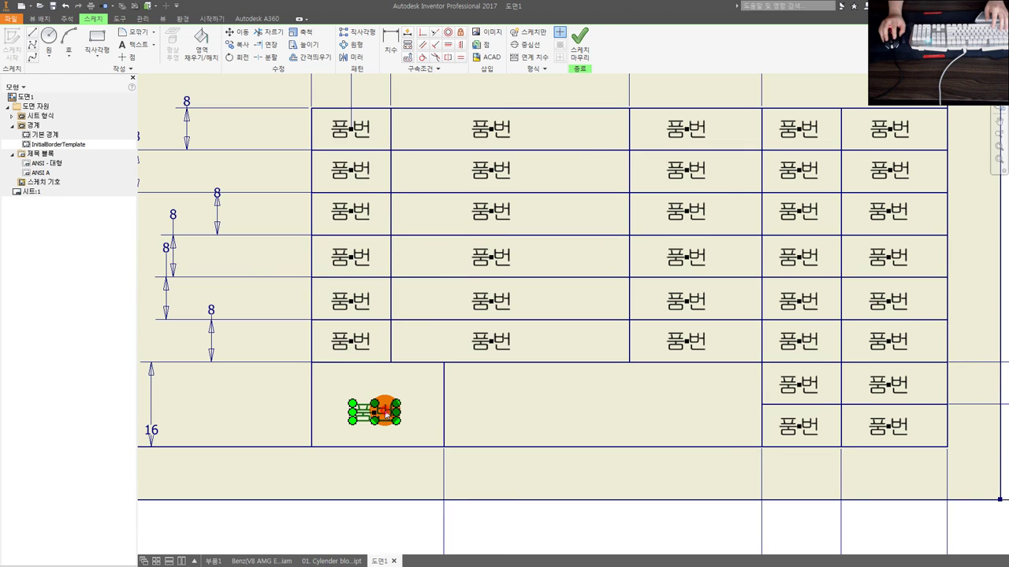
{"action": "double_click", "coordinate": [386, 414]}
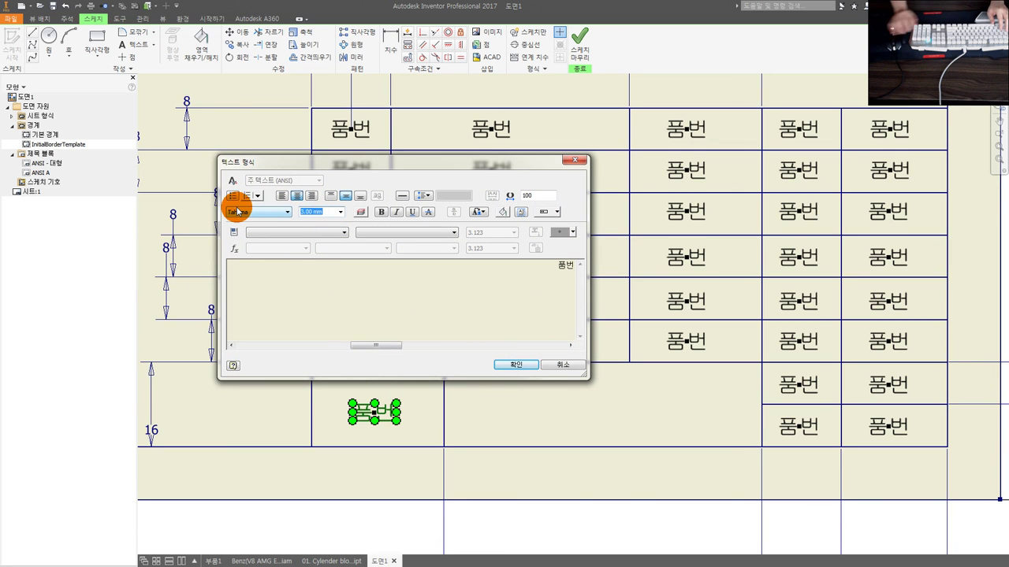
{"action": "left_click", "coordinate": [265, 214]}
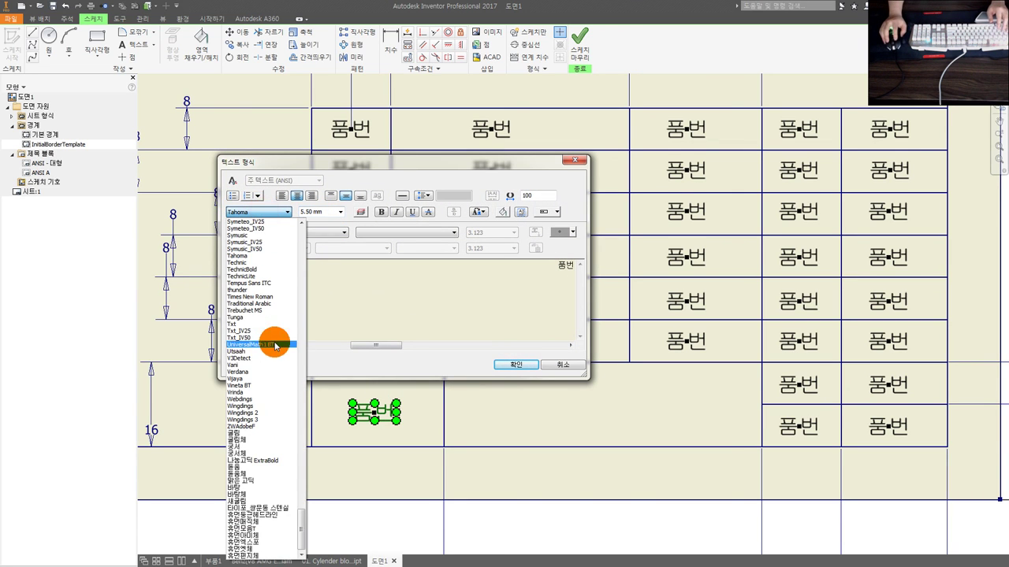
{"action": "left_click", "coordinate": [247, 439]}
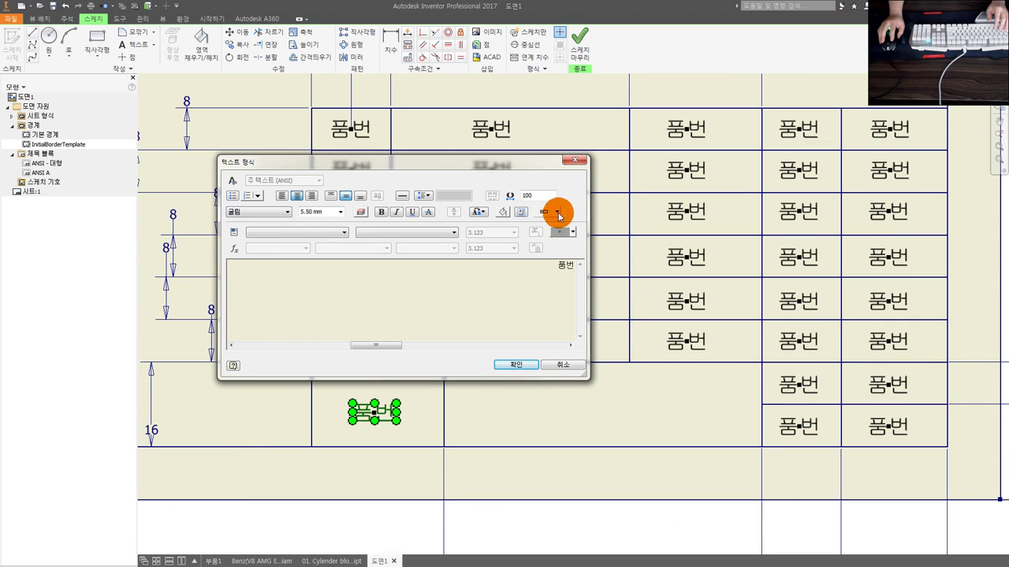
{"action": "left_click", "coordinate": [515, 365]}
{"action": "left_click_drag", "start_coordinate": [367, 405], "coordinate": [613, 405]}
Step: Enlarge both title-cell labels to 5.5 mm text and centre them in their cells
{"action": "double_click", "coordinate": [365, 401]}
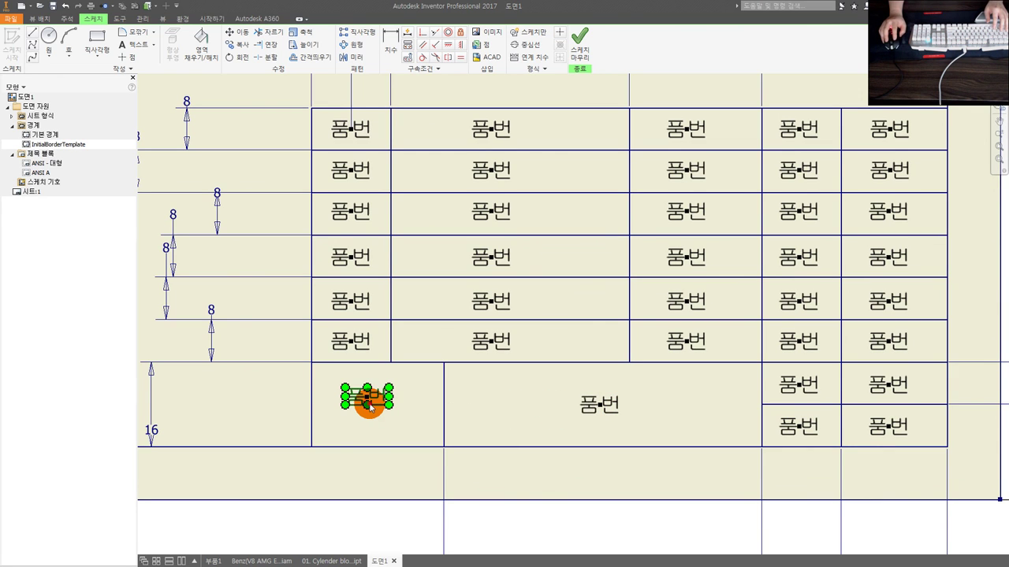
{"action": "key", "text": "ctrl+a"}
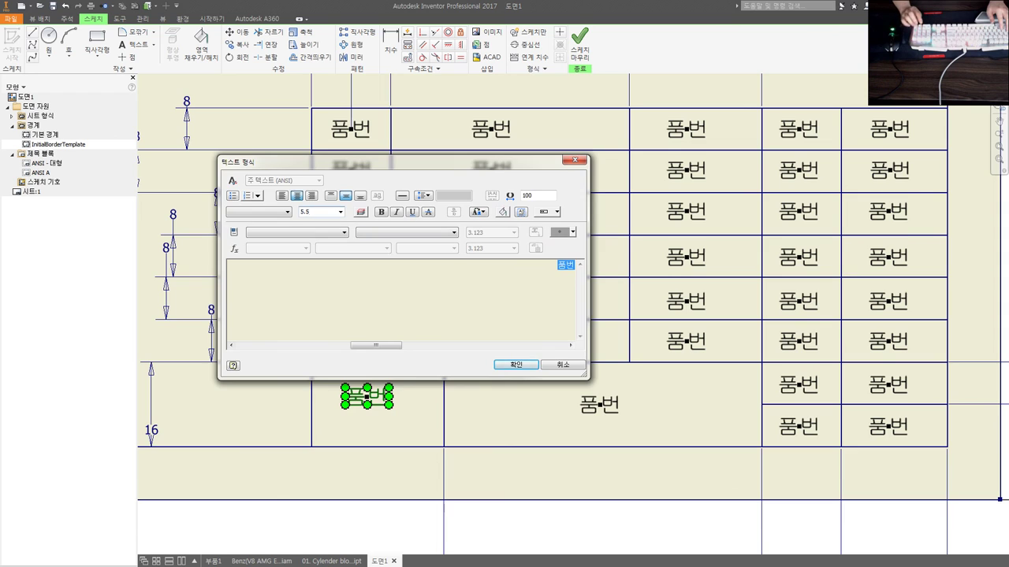
{"action": "key", "text": "Return"}
{"action": "left_click", "coordinate": [601, 405]}
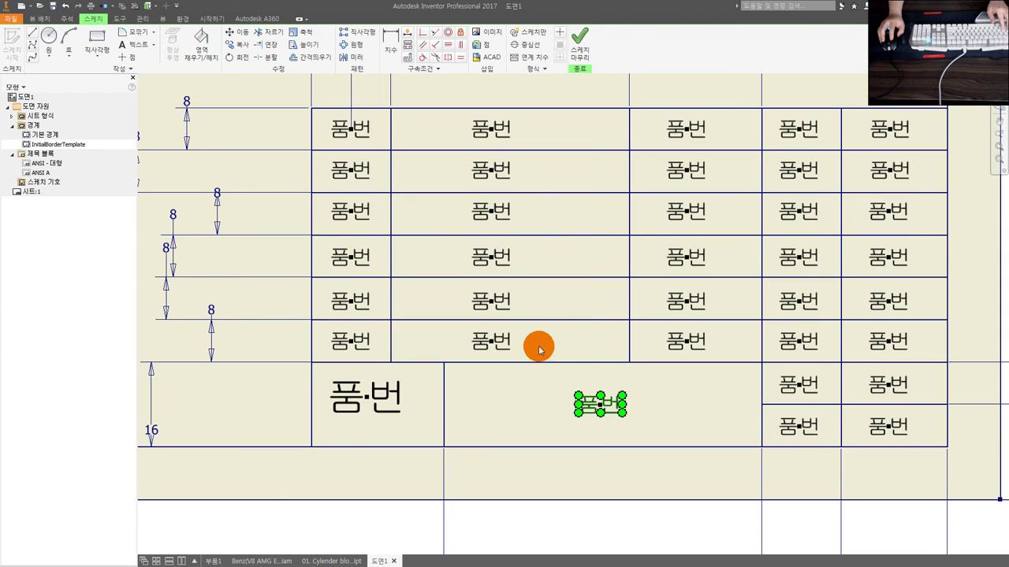
{"action": "double_click", "coordinate": [606, 409]}
{"action": "key", "text": "ctrl+a"}
{"action": "type", "text": "5."}
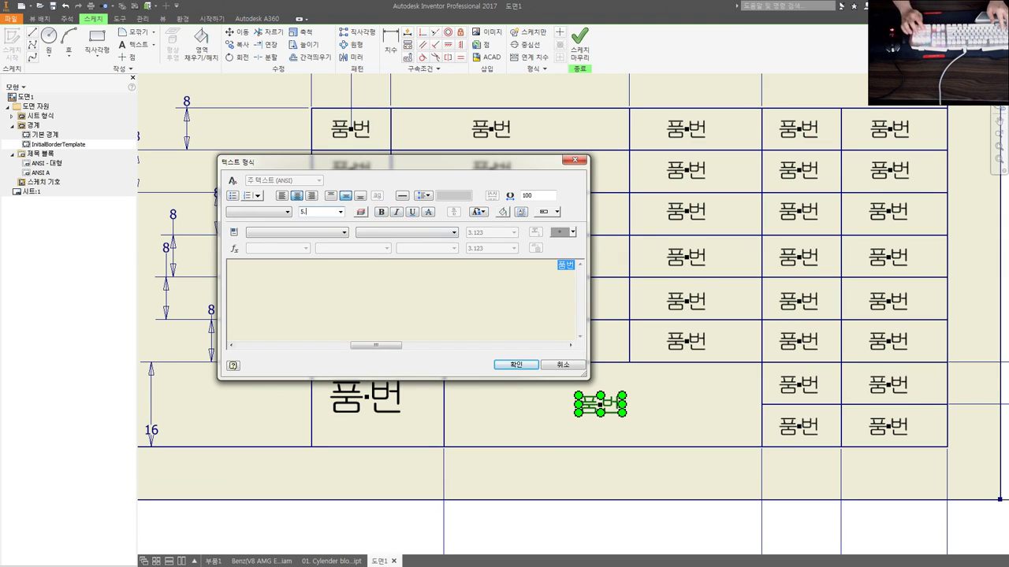
{"action": "key", "text": "Return"}
{"action": "left_click_drag", "start_coordinate": [384, 400], "coordinate": [390, 398]}
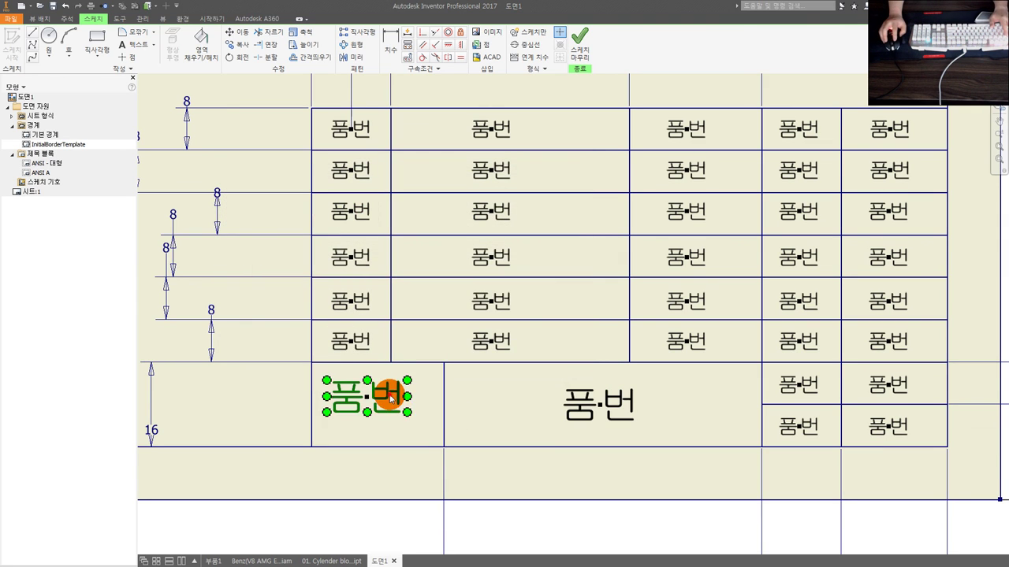
{"action": "left_click_drag", "start_coordinate": [541, 408], "coordinate": [400, 411]}
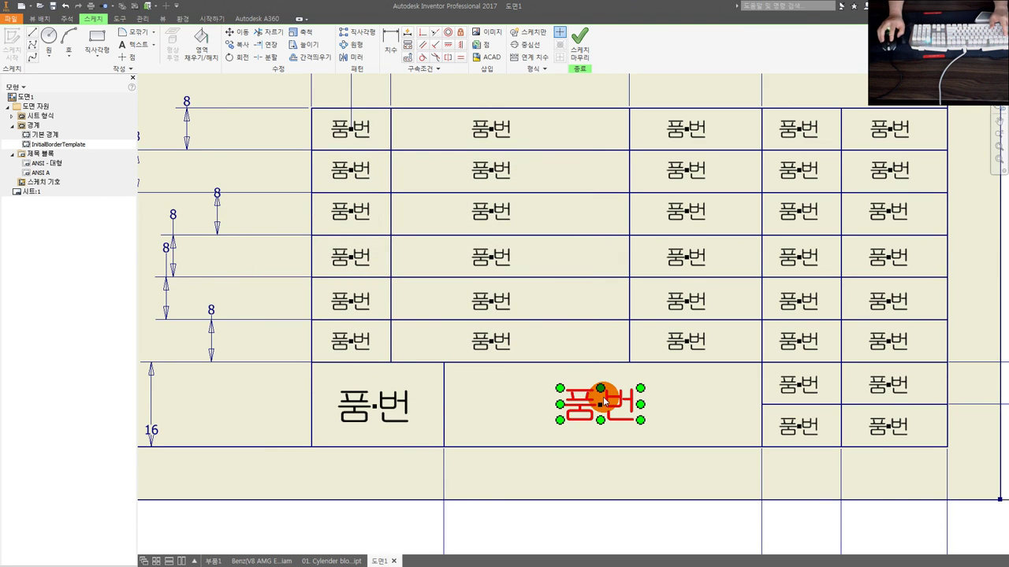
Step: Retype the two title-cell labels as 작품명 and 드릴지그
{"action": "double_click", "coordinate": [399, 410]}
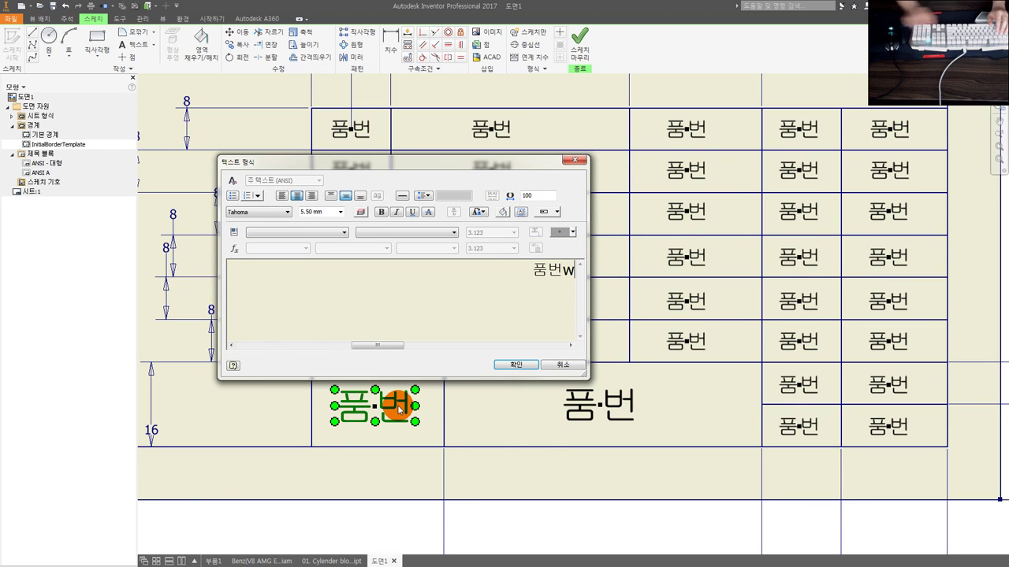
{"action": "type", "text": "작품명"}
{"action": "left_click", "coordinate": [516, 364]}
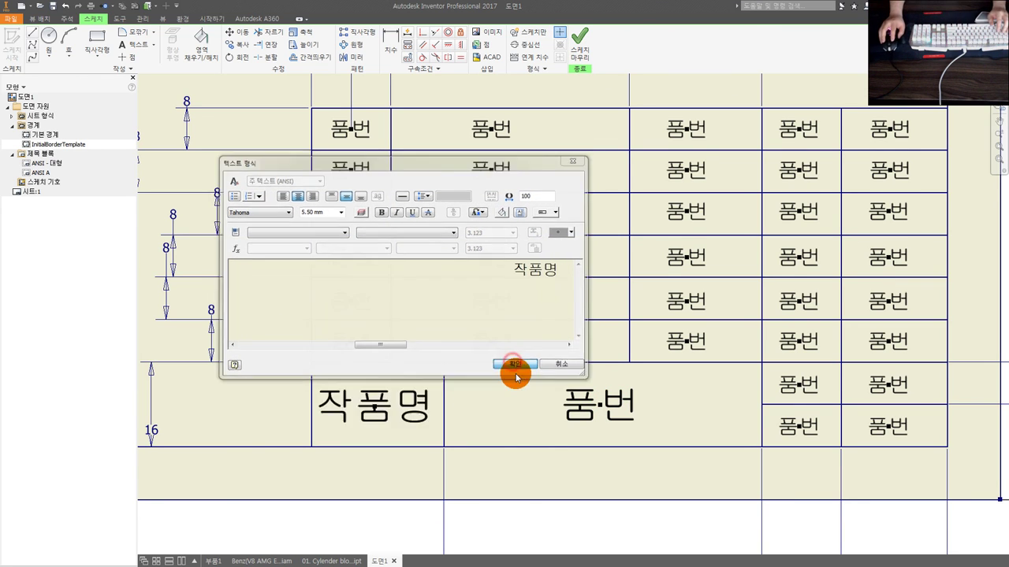
{"action": "double_click", "coordinate": [582, 411]}
{"action": "type", "text": "ㄷ"}
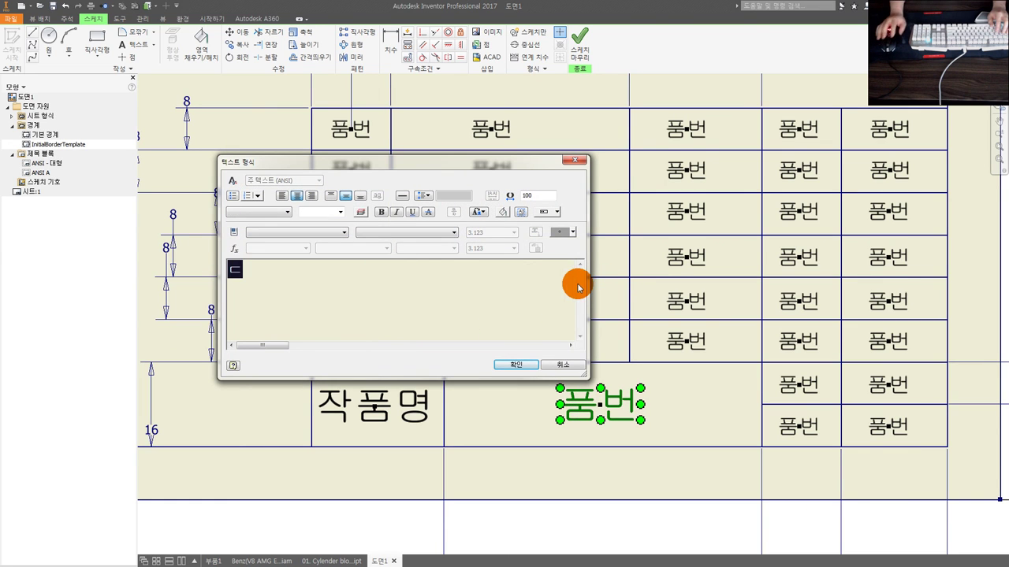
{"action": "type", "text": "드릴지그"}
{"action": "left_click", "coordinate": [516, 365]}
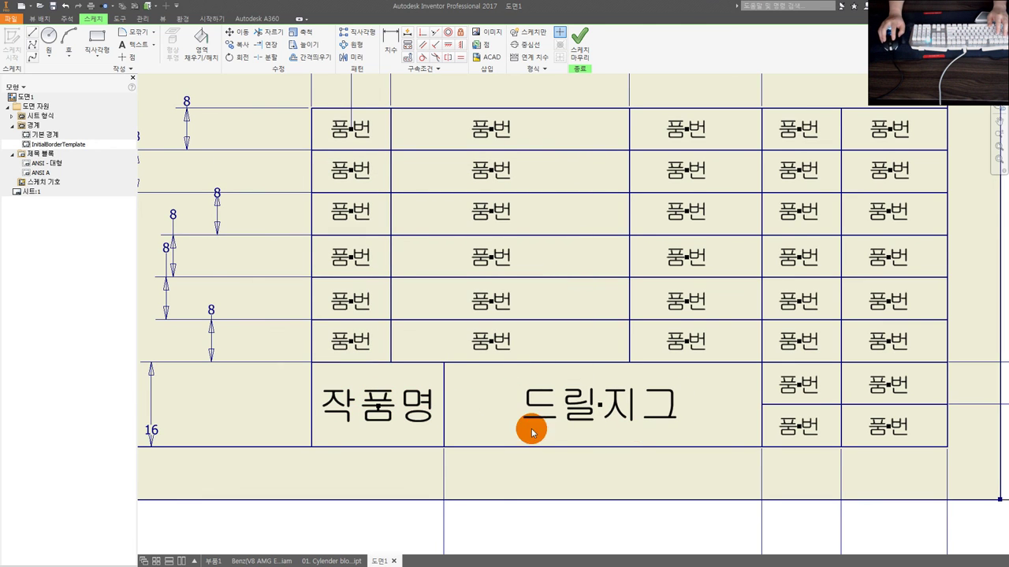
Step: Number the bottom two parts-list rows 1 and 2
{"action": "scroll", "coordinate": [619, 476], "scroll_direction": "down", "scroll_amount": 4}
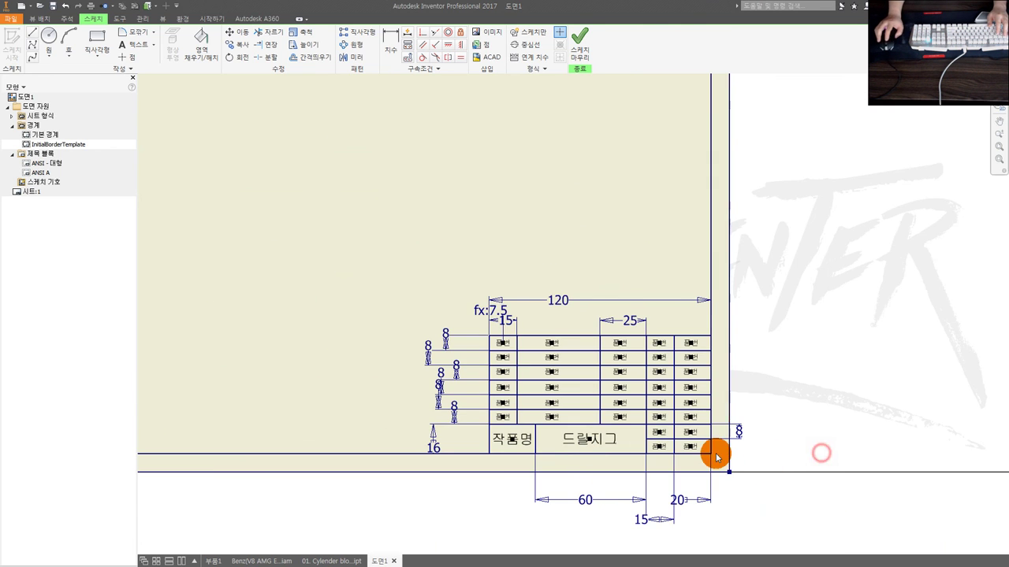
{"action": "scroll", "coordinate": [716, 452], "scroll_direction": "up", "scroll_amount": 3}
{"action": "scroll", "coordinate": [525, 387], "scroll_direction": "up", "scroll_amount": 2}
{"action": "scroll", "coordinate": [445, 384], "scroll_direction": "down", "scroll_amount": 2}
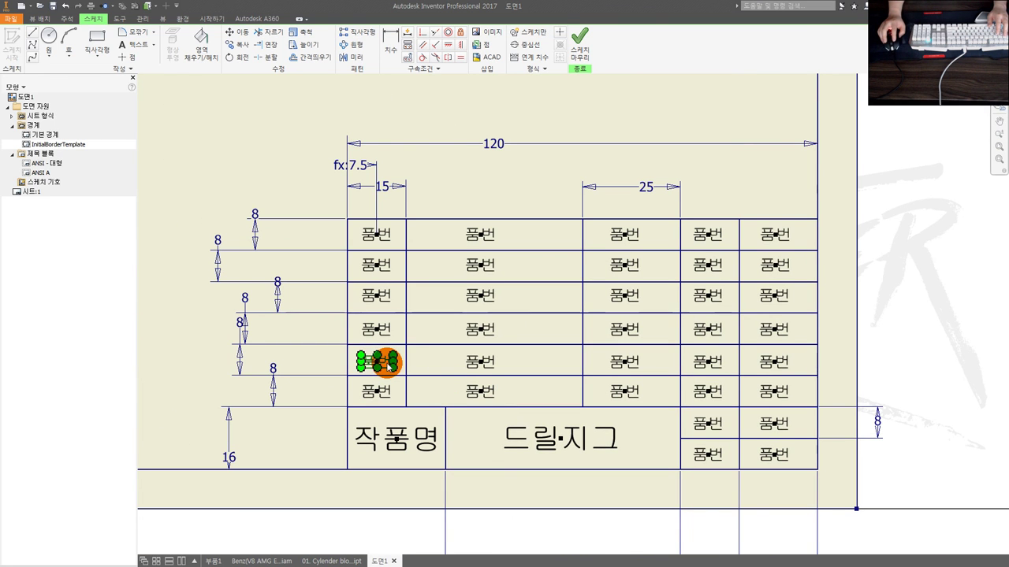
{"action": "double_click", "coordinate": [389, 364]}
{"action": "type", "text": "1"}
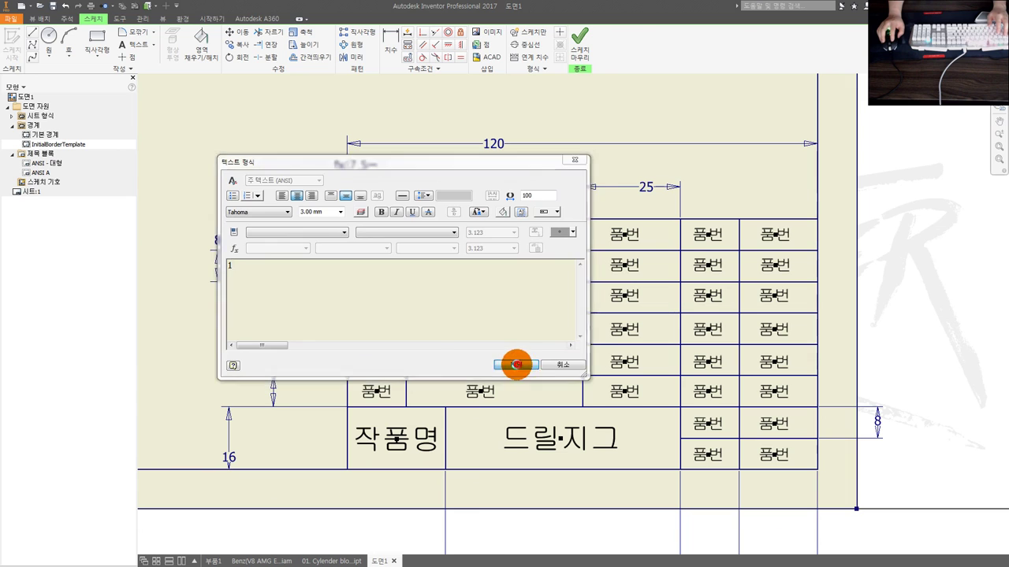
{"action": "left_click", "coordinate": [517, 364]}
{"action": "double_click", "coordinate": [369, 327]}
{"action": "type", "text": "2"}
{"action": "left_click", "coordinate": [516, 364]}
Step: Number the next three rows 3, 4 and 5 going upward
{"action": "double_click", "coordinate": [388, 300]}
{"action": "type", "text": "3"}
{"action": "left_click", "coordinate": [508, 362]}
{"action": "double_click", "coordinate": [376, 265]}
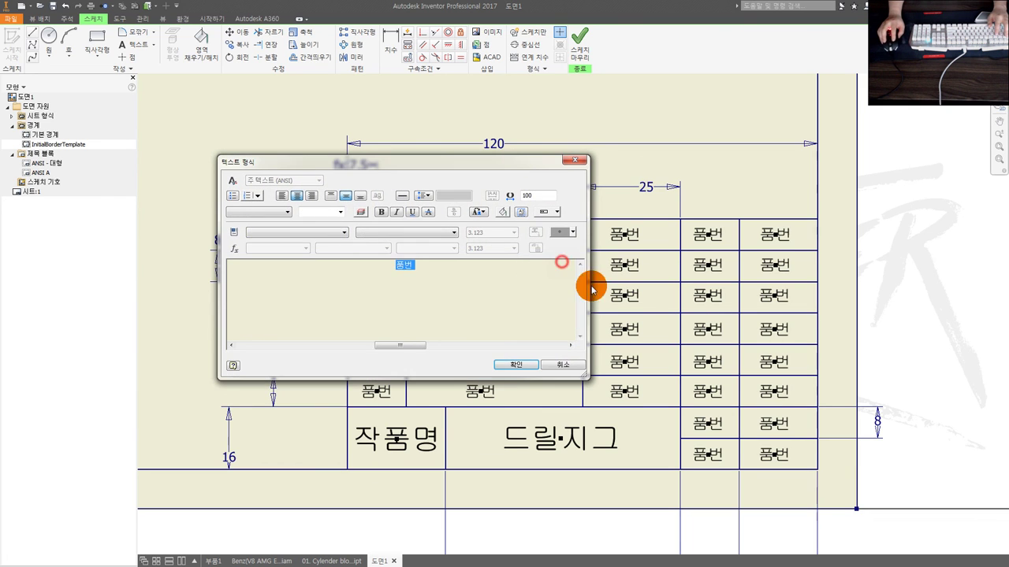
{"action": "type", "text": "4"}
{"action": "left_click", "coordinate": [516, 364]}
{"action": "double_click", "coordinate": [386, 234]}
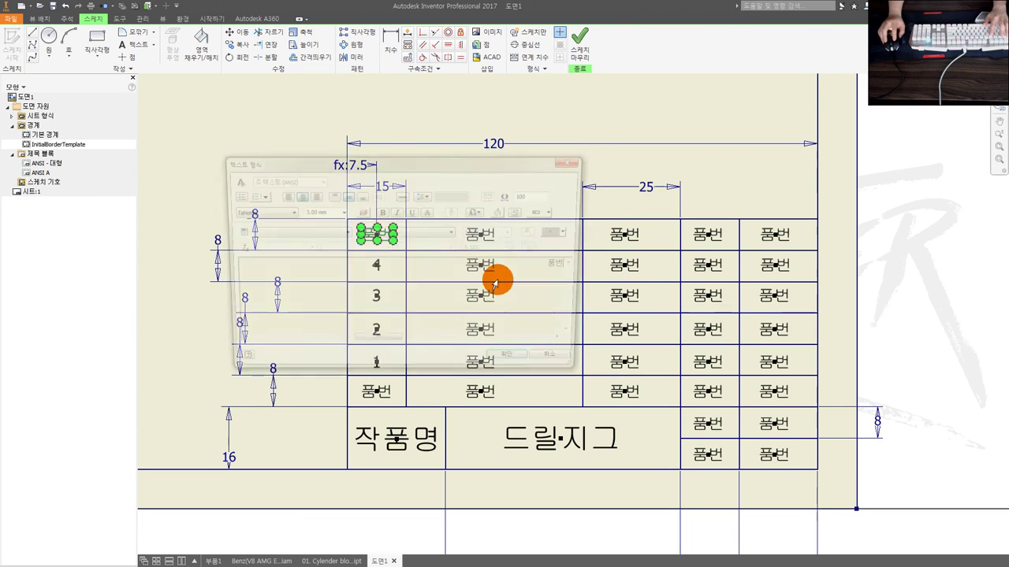
{"action": "type", "text": "5"}
{"action": "left_click", "coordinate": [514, 365]}
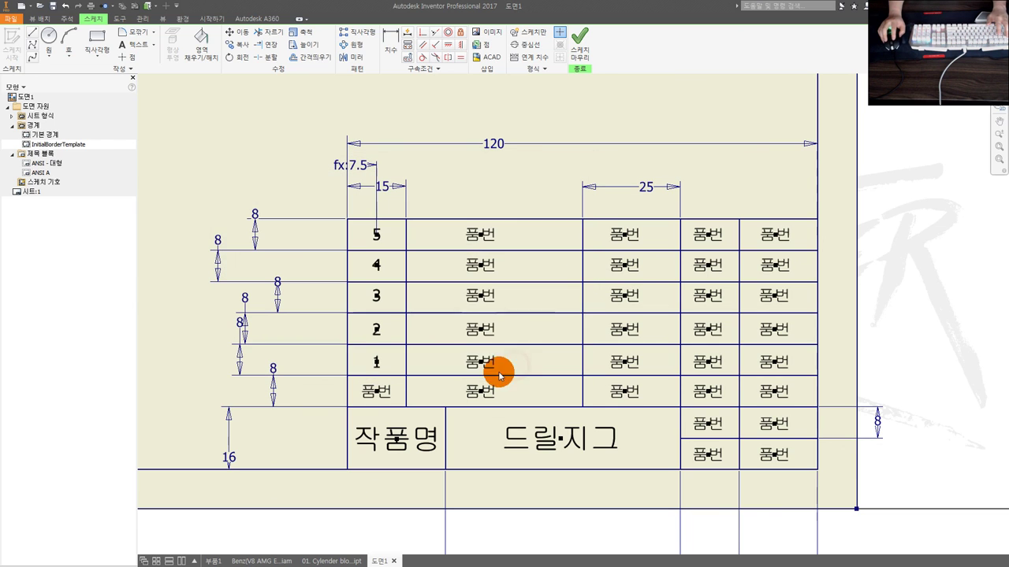
Step: Name the parts in rows 1 and 2 본체 and 바이스
{"action": "double_click", "coordinate": [488, 364]}
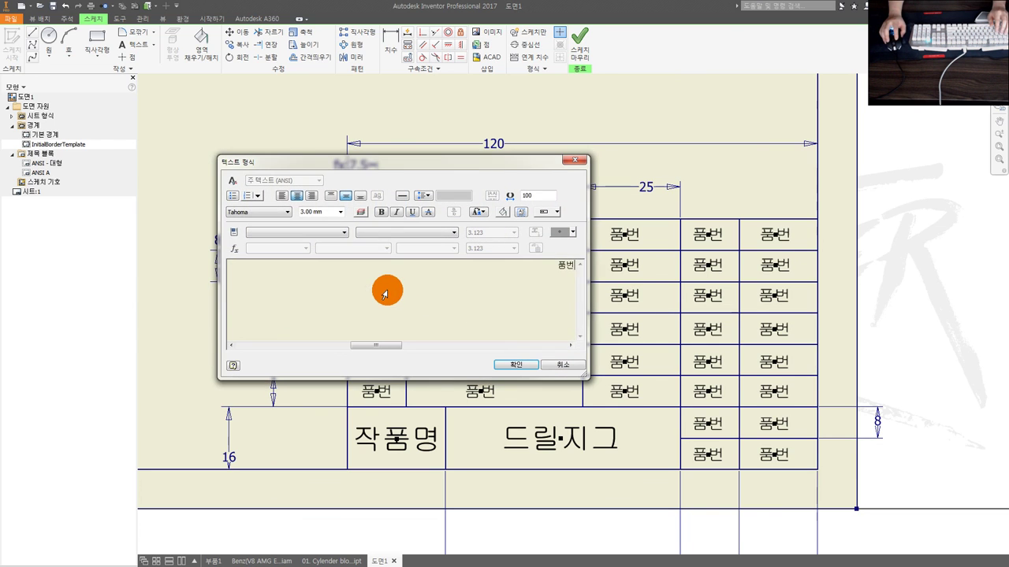
{"action": "left_click", "coordinate": [465, 285]}
{"action": "type", "text": "ㅂ부제"}
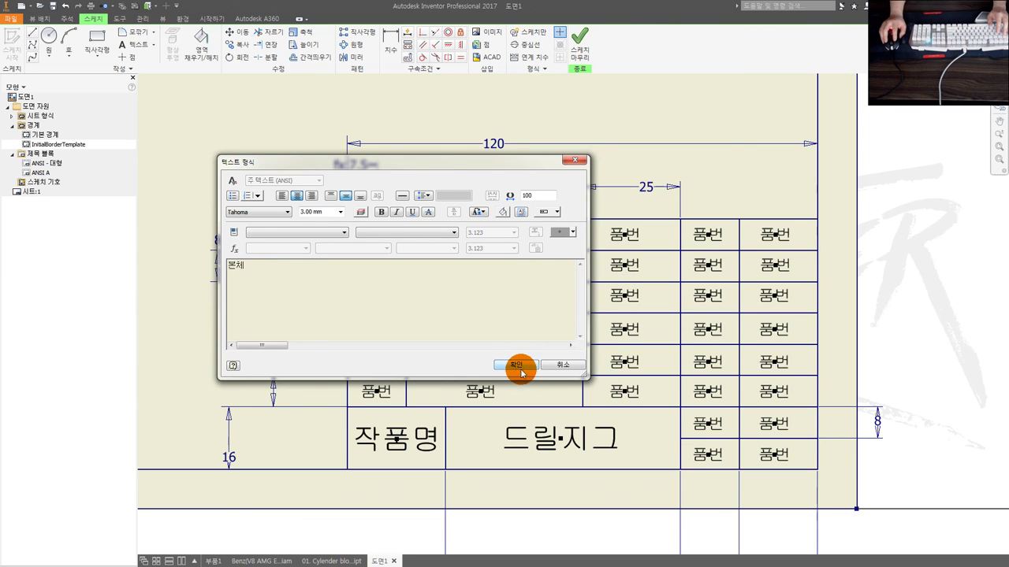
{"action": "left_click", "coordinate": [520, 373]}
{"action": "left_click", "coordinate": [486, 329]}
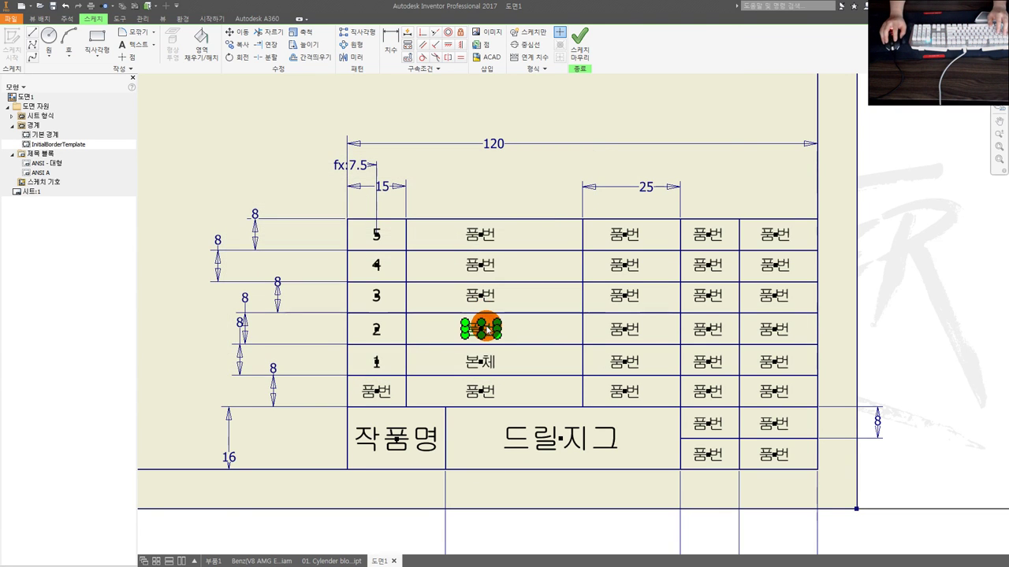
{"action": "double_click", "coordinate": [486, 328]}
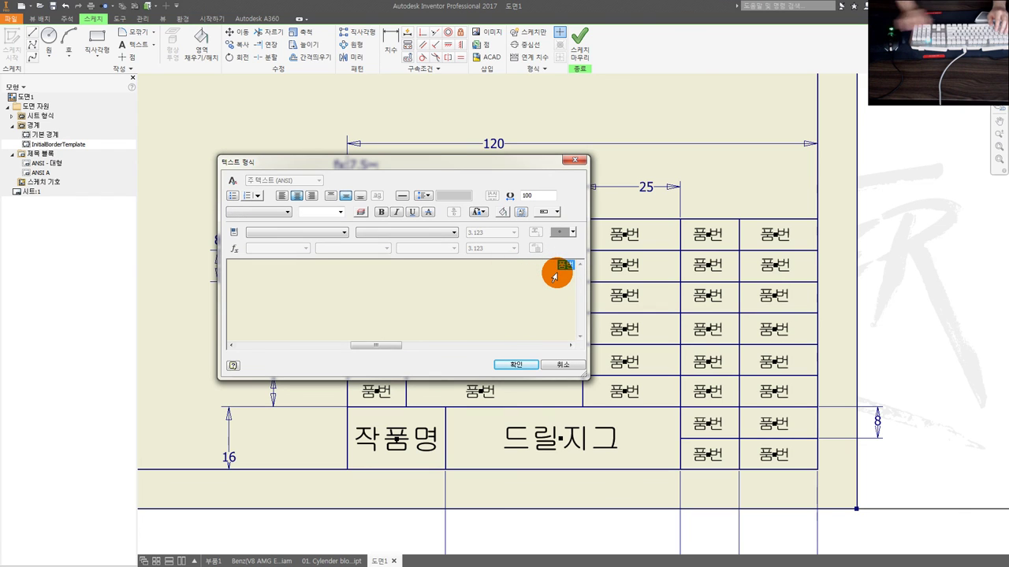
{"action": "type", "text": "ㅂ"}
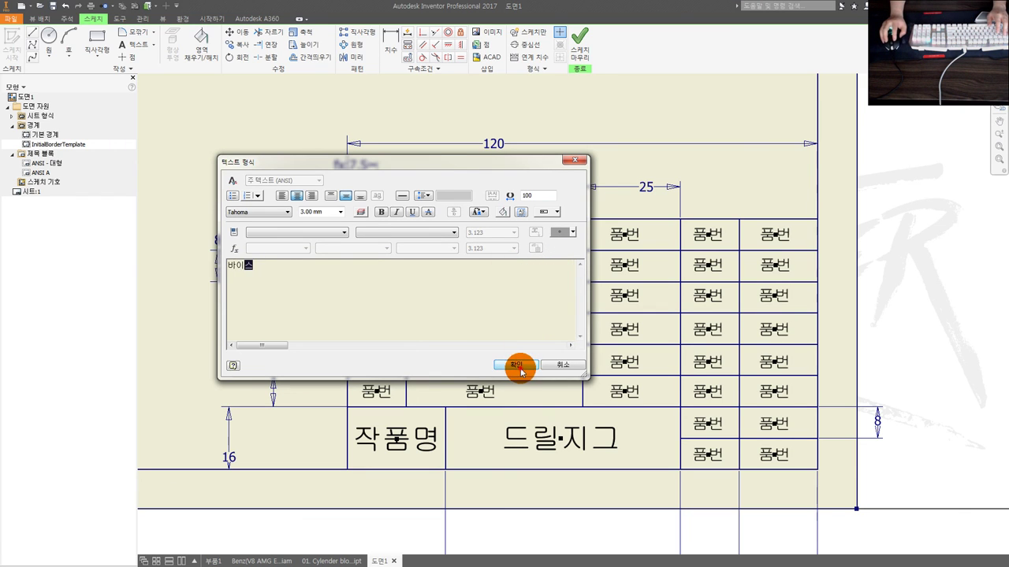
{"action": "left_click", "coordinate": [516, 364]}
Step: Name row 3's part 서포트 and begin editing row 4's part name
{"action": "left_click", "coordinate": [482, 295]}
{"action": "double_click", "coordinate": [484, 293]}
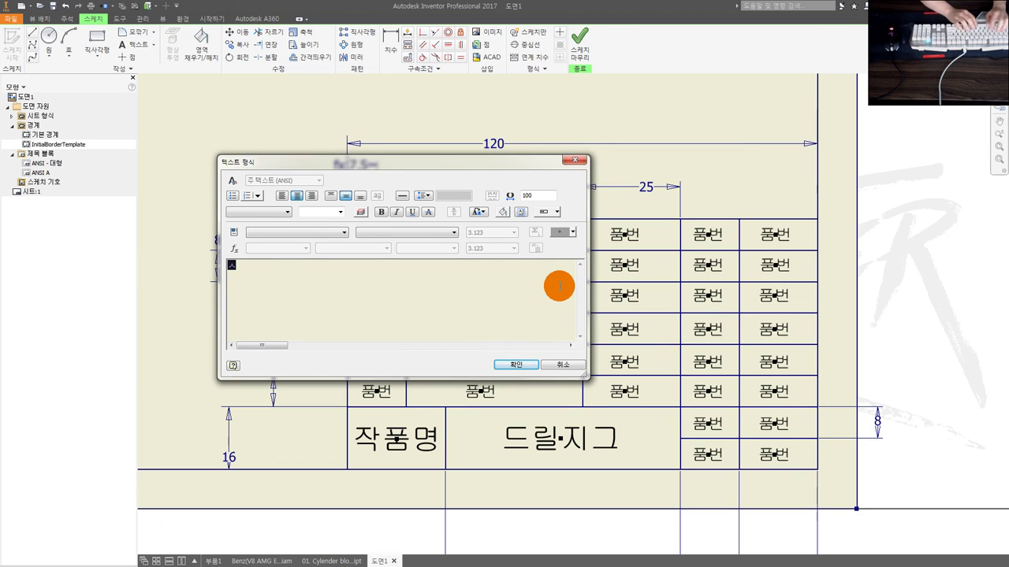
{"action": "type", "text": "서포트"}
{"action": "left_click", "coordinate": [516, 364]}
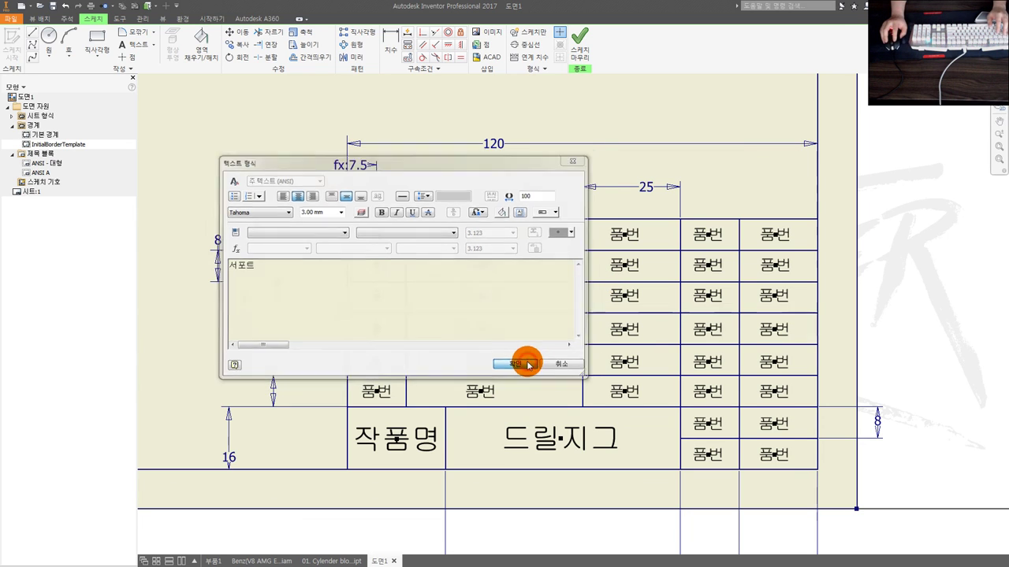
{"action": "left_click", "coordinate": [482, 265]}
{"action": "double_click", "coordinate": [473, 265]}
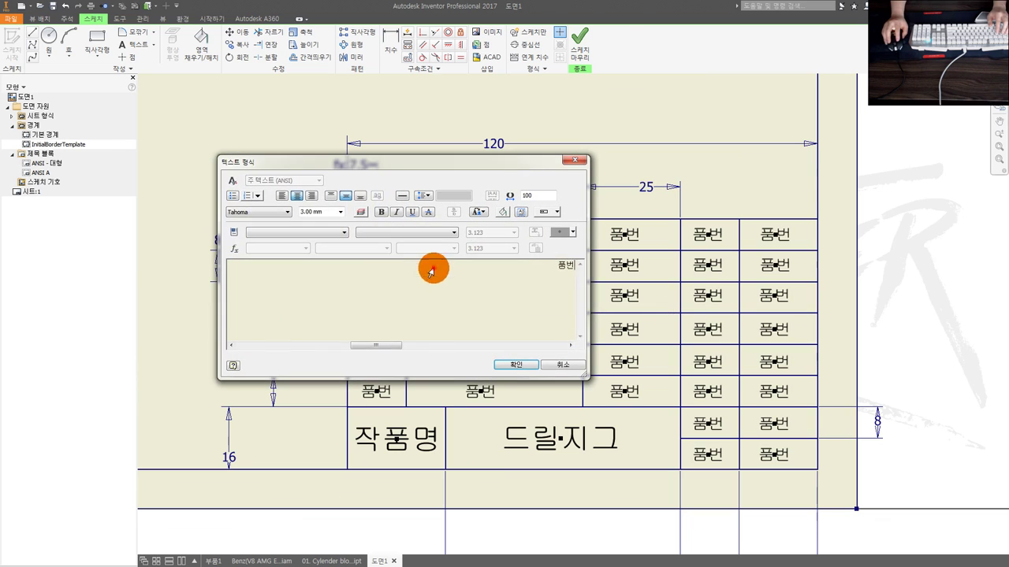
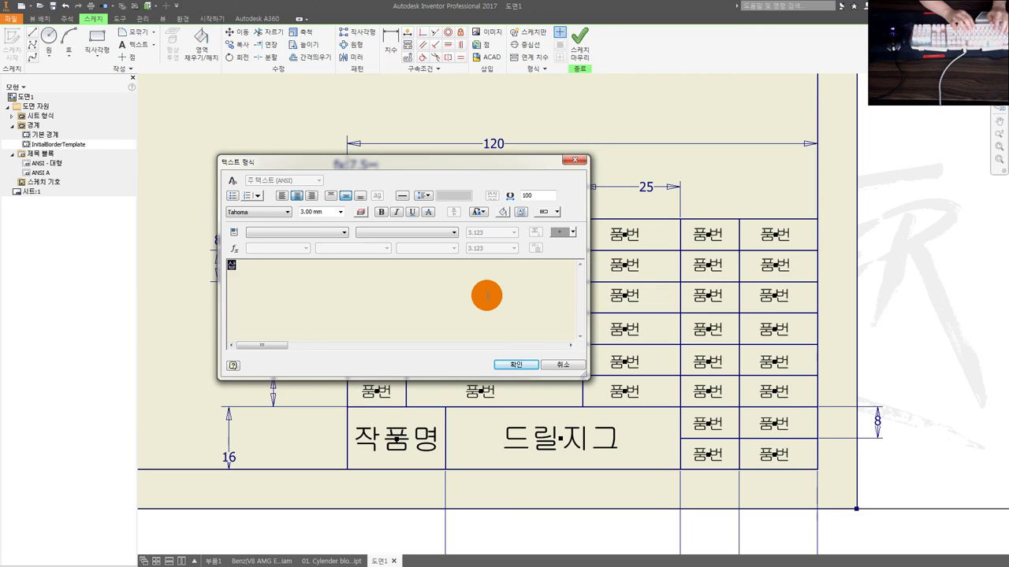
Step: Confirm 삽입부시 as part 4's name and name part 5 축
{"action": "left_click", "coordinate": [514, 364]}
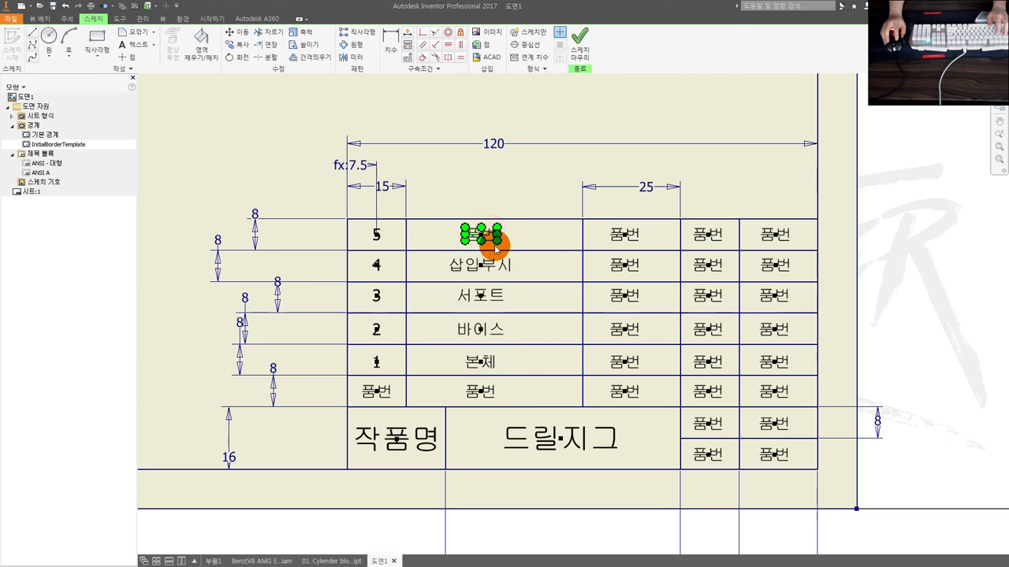
{"action": "double_click", "coordinate": [495, 249]}
{"action": "type", "text": "ㅊ"}
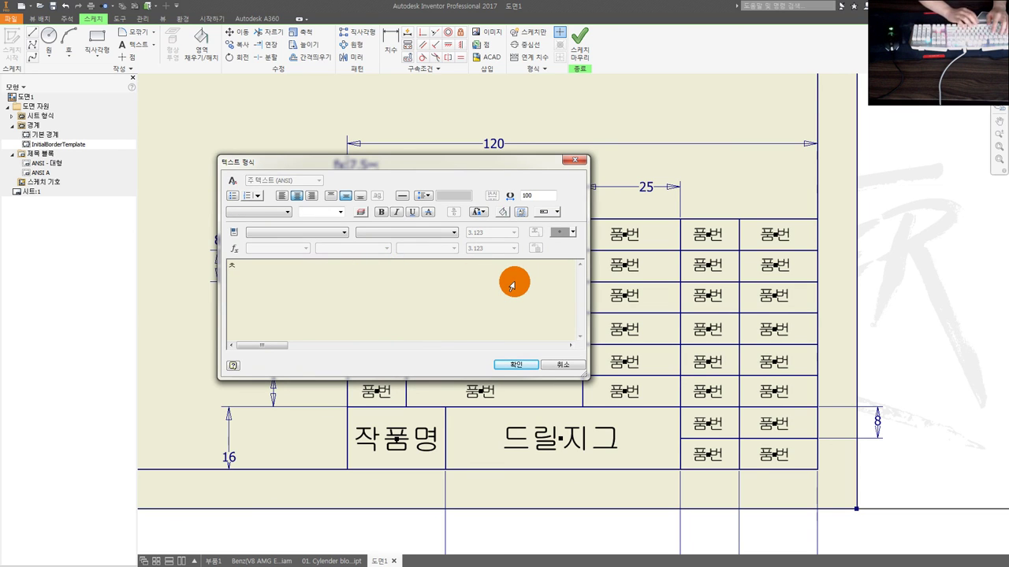
{"action": "type", "text": "ㅜㄱ"}
{"action": "left_click", "coordinate": [516, 364]}
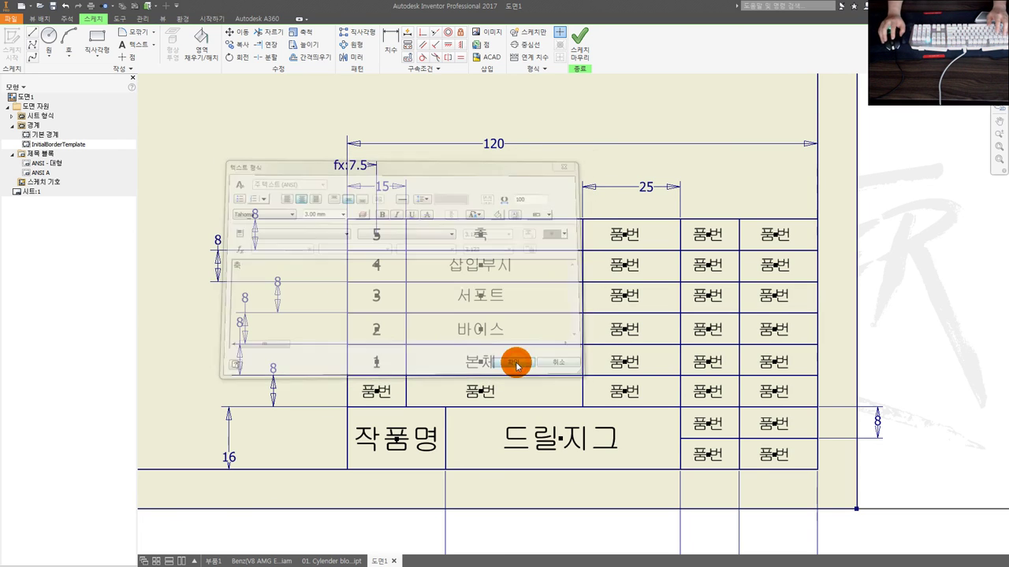
Step: Enter SCM415 as part 1's material and copy the text for reuse
{"action": "double_click", "coordinate": [630, 364]}
{"action": "left_click", "coordinate": [391, 271]}
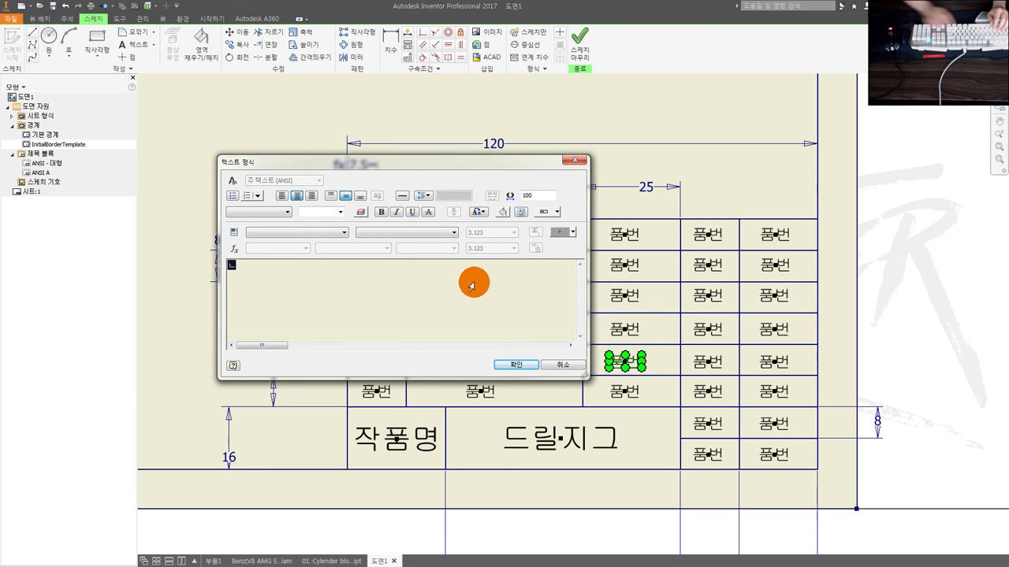
{"action": "type", "text": "SCM415"}
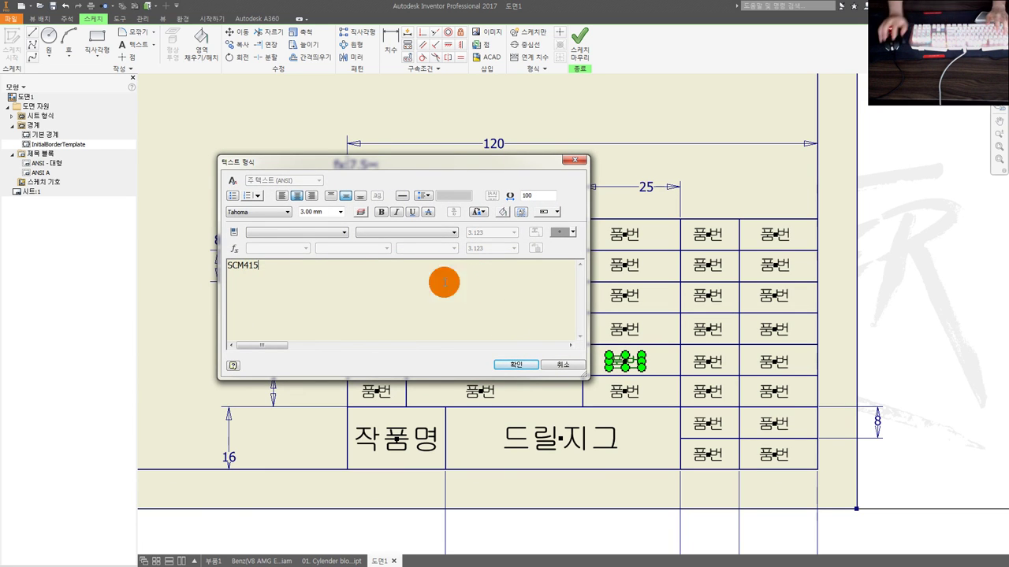
{"action": "double_click", "coordinate": [339, 281]}
{"action": "key", "text": "ctrl+c"}
{"action": "left_click", "coordinate": [516, 364]}
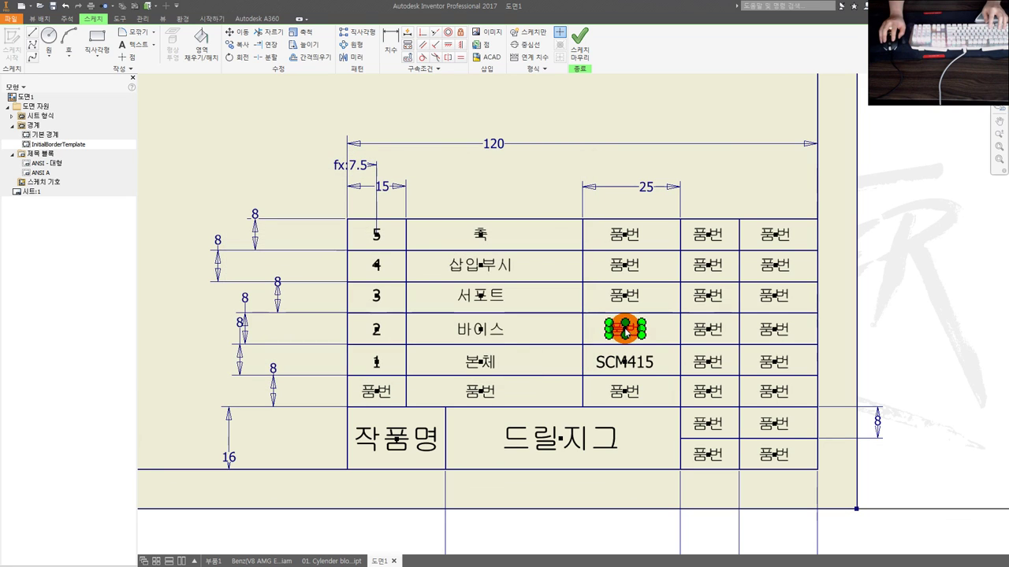
Step: Paste SCM415 into the material cells of parts 2 through 5
{"action": "double_click", "coordinate": [629, 327]}
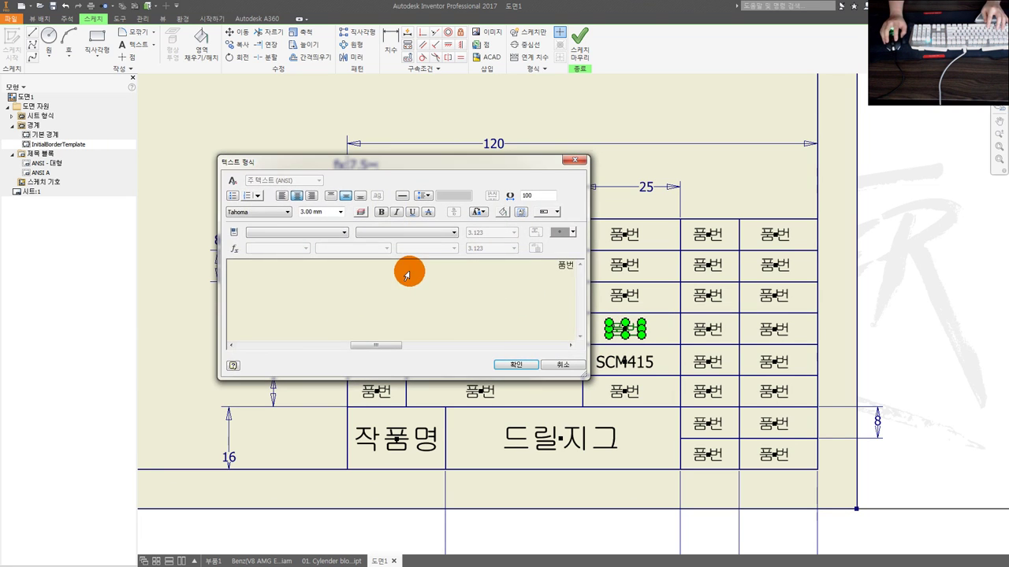
{"action": "key", "text": "ctrl+v"}
{"action": "left_click", "coordinate": [516, 364]}
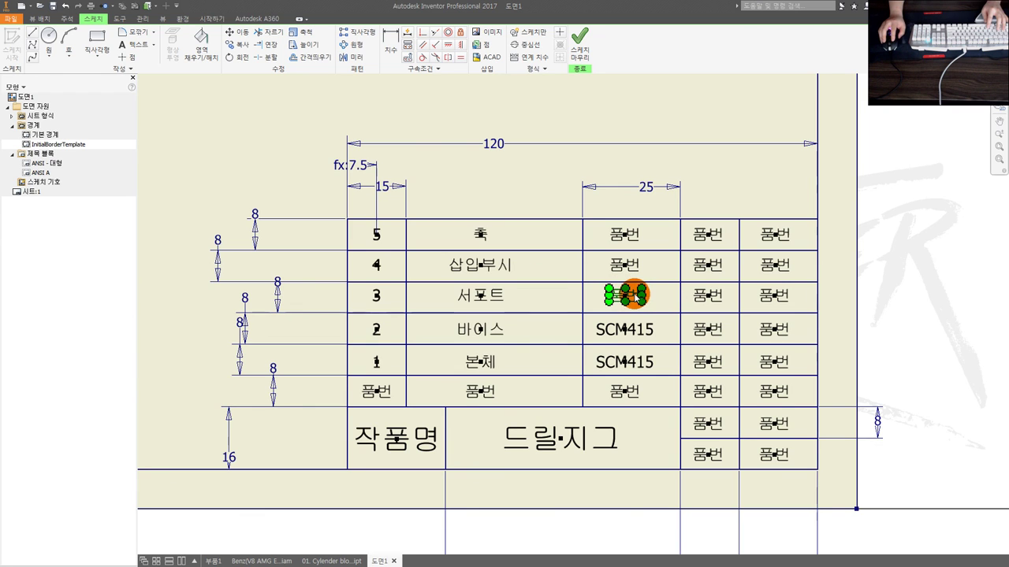
{"action": "double_click", "coordinate": [629, 295]}
{"action": "key", "text": "ctrl+v"}
{"action": "left_click", "coordinate": [516, 364]}
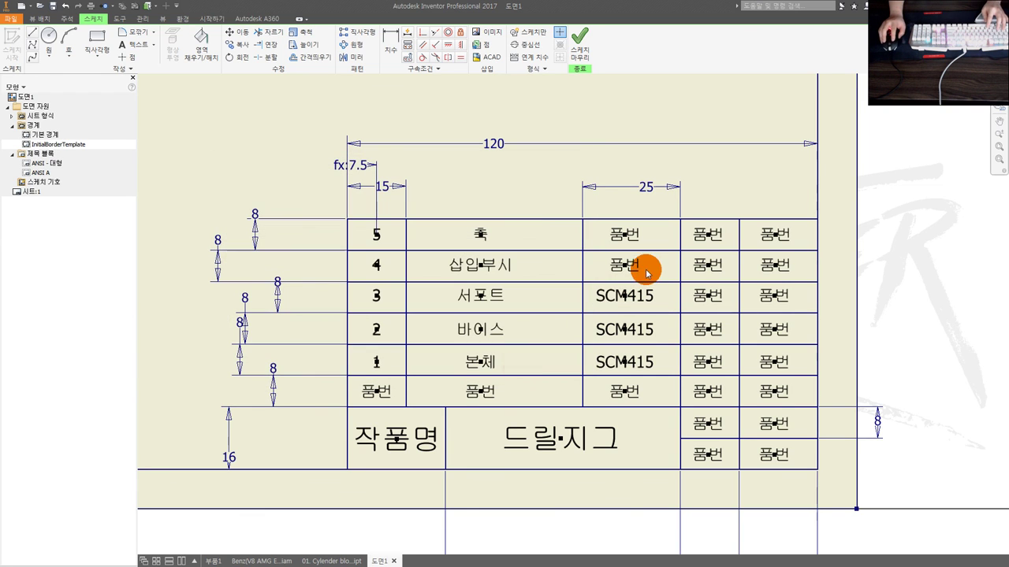
{"action": "double_click", "coordinate": [636, 268]}
{"action": "key", "text": "ctrl+v"}
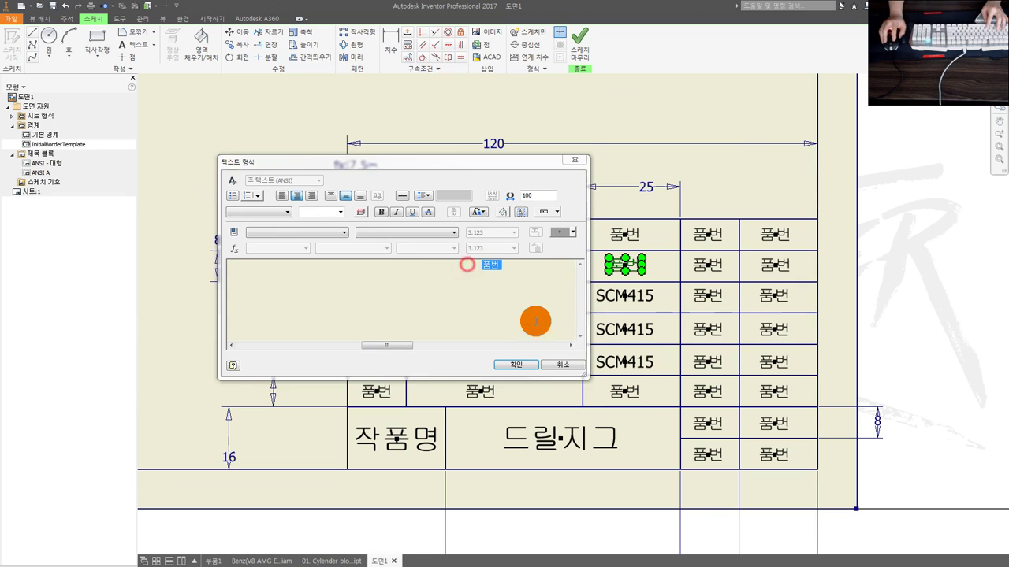
{"action": "left_click", "coordinate": [516, 363]}
{"action": "double_click", "coordinate": [622, 235]}
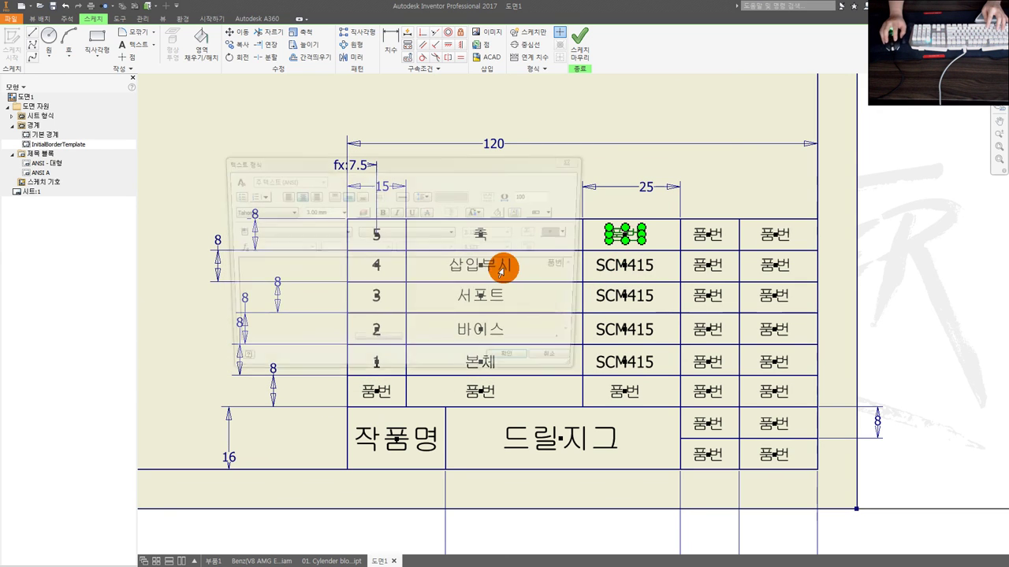
{"action": "key", "text": "ctrl+v"}
{"action": "left_click", "coordinate": [506, 374]}
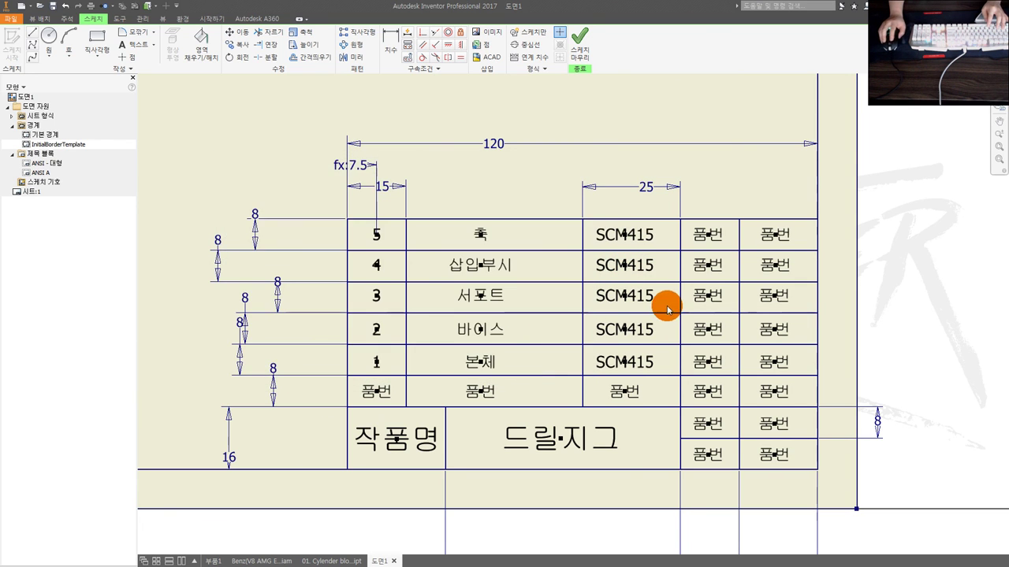
Step: Title the fourth parts-list column 수량
{"action": "middle_click_drag", "start_coordinate": [670, 305], "coordinate": [546, 307]}
{"action": "middle_click_drag", "start_coordinate": [592, 374], "coordinate": [548, 389]}
{"action": "left_click", "coordinate": [541, 406]}
{"action": "type", "text": "t"}
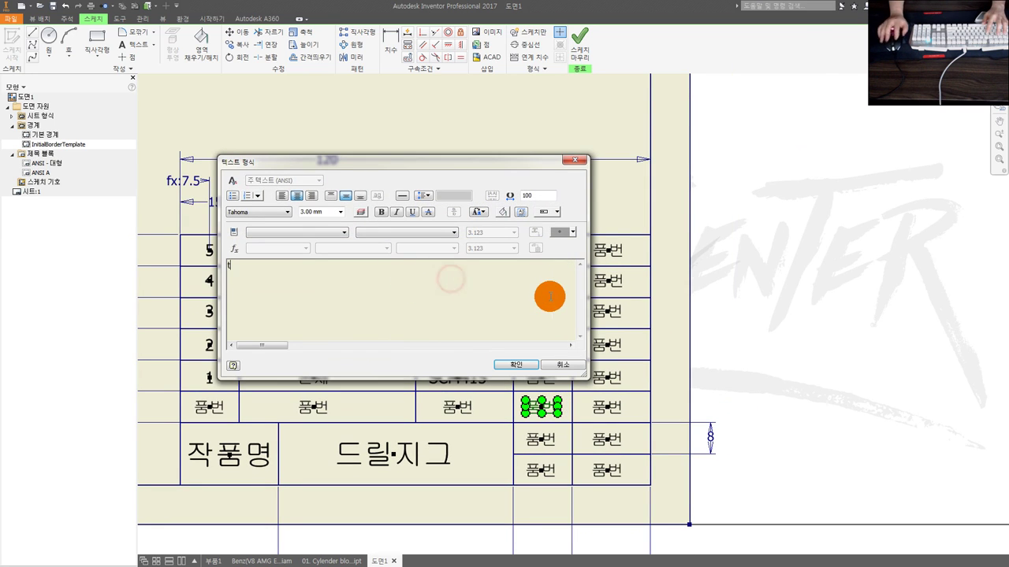
{"action": "type", "text": "nfl"}
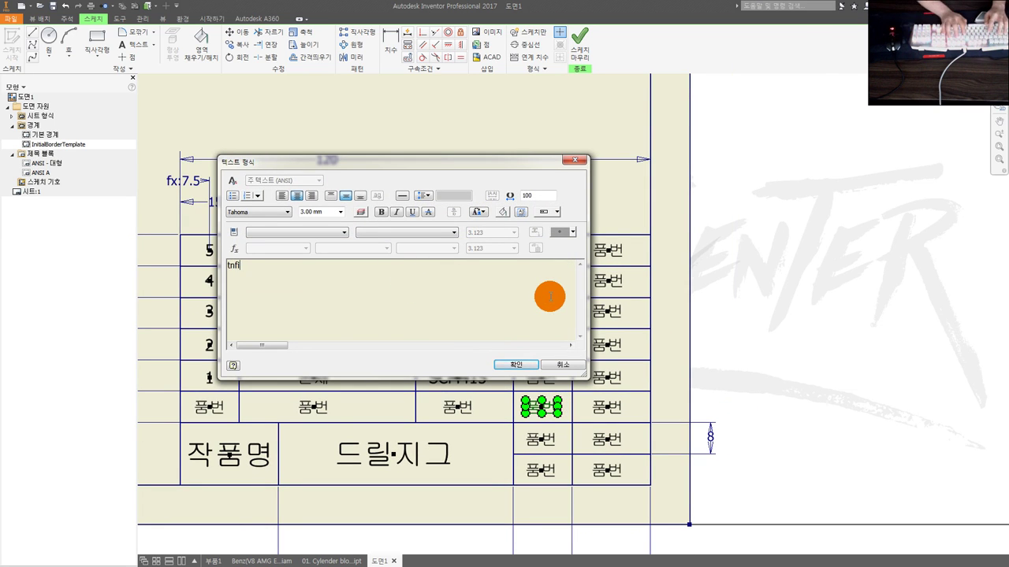
{"action": "type", "text": "수량"}
{"action": "left_click", "coordinate": [545, 297]}
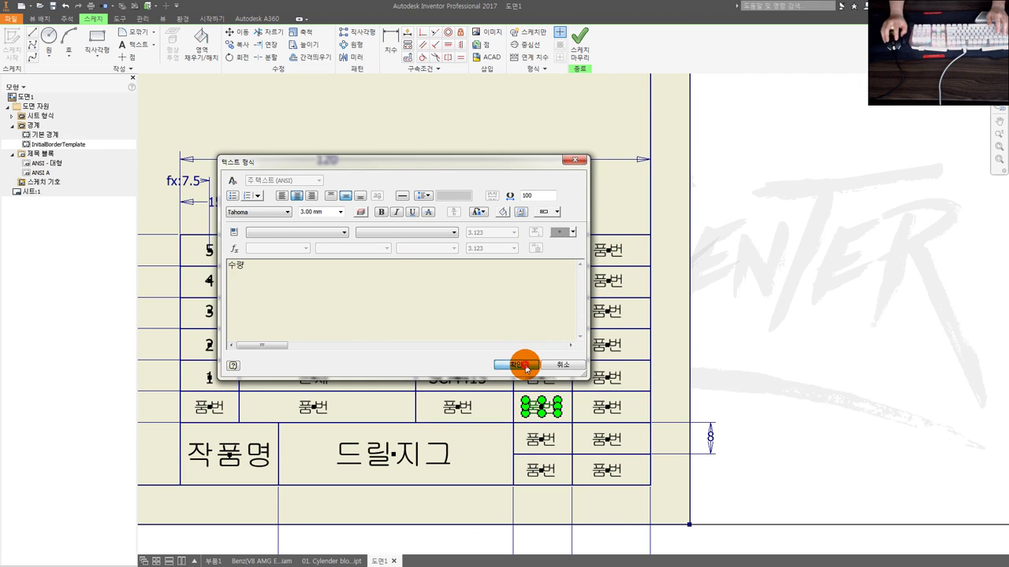
{"action": "left_click", "coordinate": [524, 365]}
Step: Enter quantities 1 and 2 for parts 1 and 2
{"action": "double_click", "coordinate": [558, 379]}
{"action": "type", "text": "1"}
{"action": "left_click", "coordinate": [504, 360]}
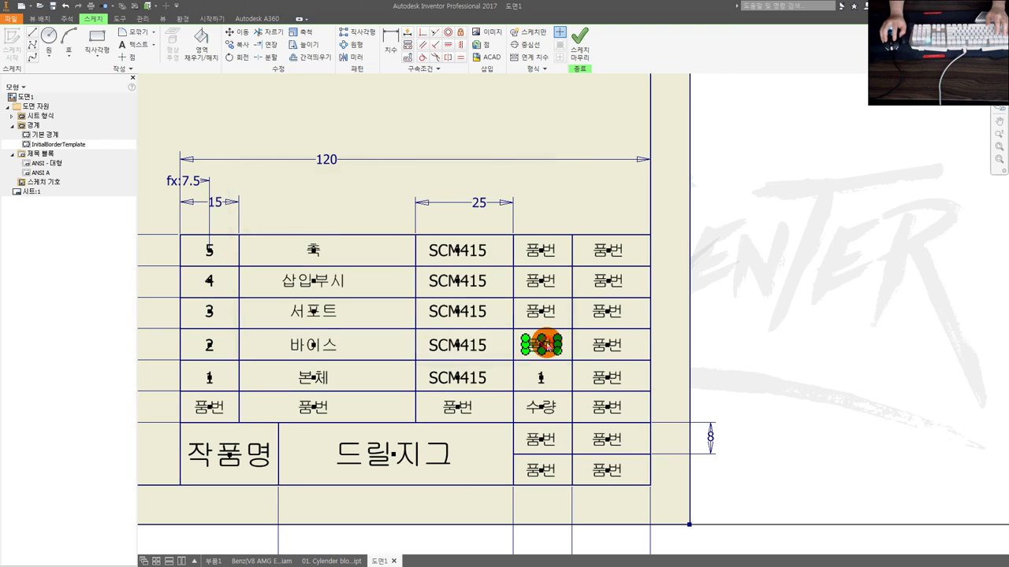
{"action": "double_click", "coordinate": [546, 344]}
{"action": "type", "text": "2"}
{"action": "left_click", "coordinate": [513, 365]}
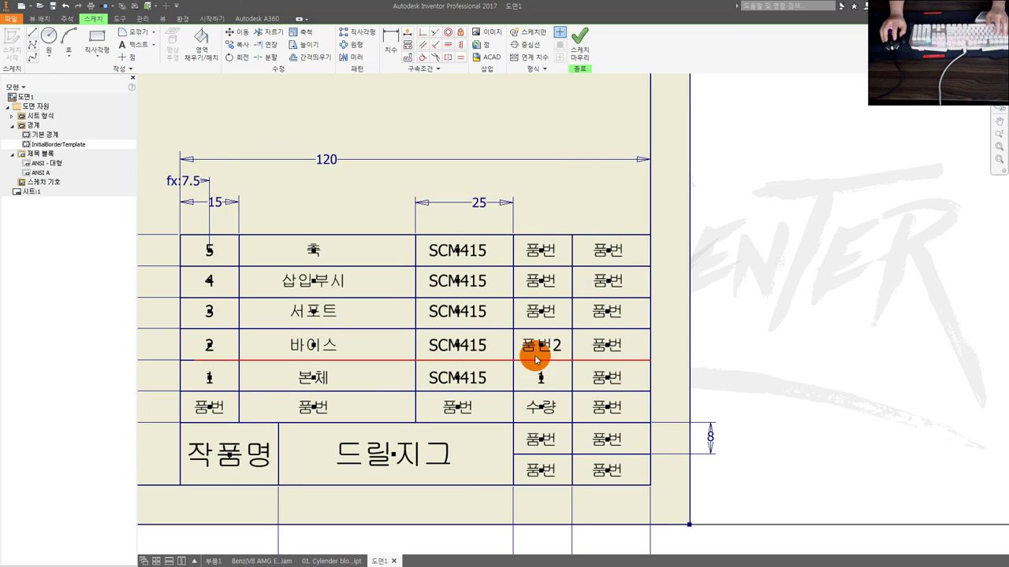
{"action": "double_click", "coordinate": [541, 345]}
{"action": "type", "text": "2"}
{"action": "left_click", "coordinate": [515, 360]}
Step: Enter quantities 3, 4 and 5 for parts 3, 4 and 5
{"action": "double_click", "coordinate": [554, 312]}
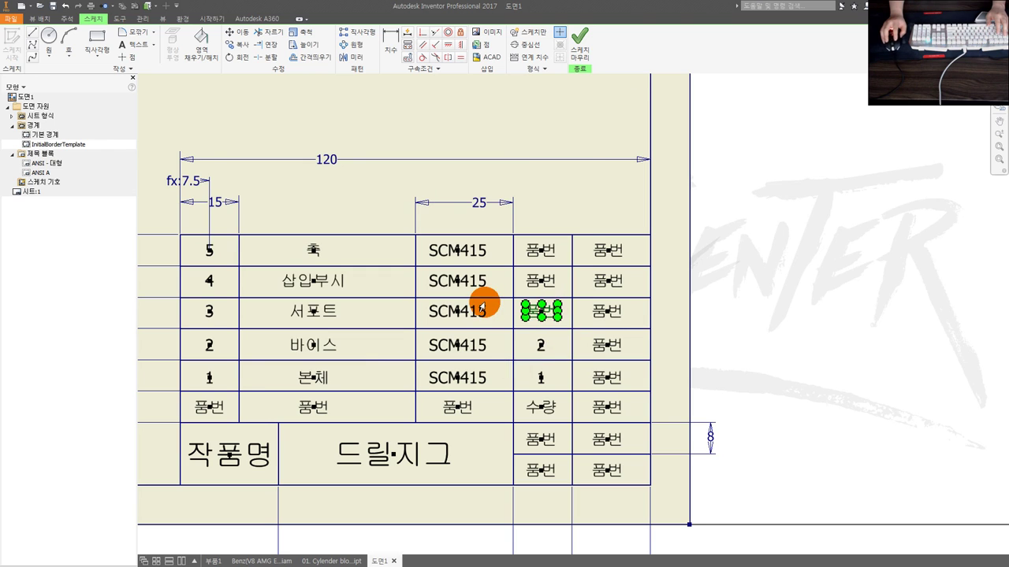
{"action": "type", "text": "3"}
{"action": "left_click", "coordinate": [513, 365]}
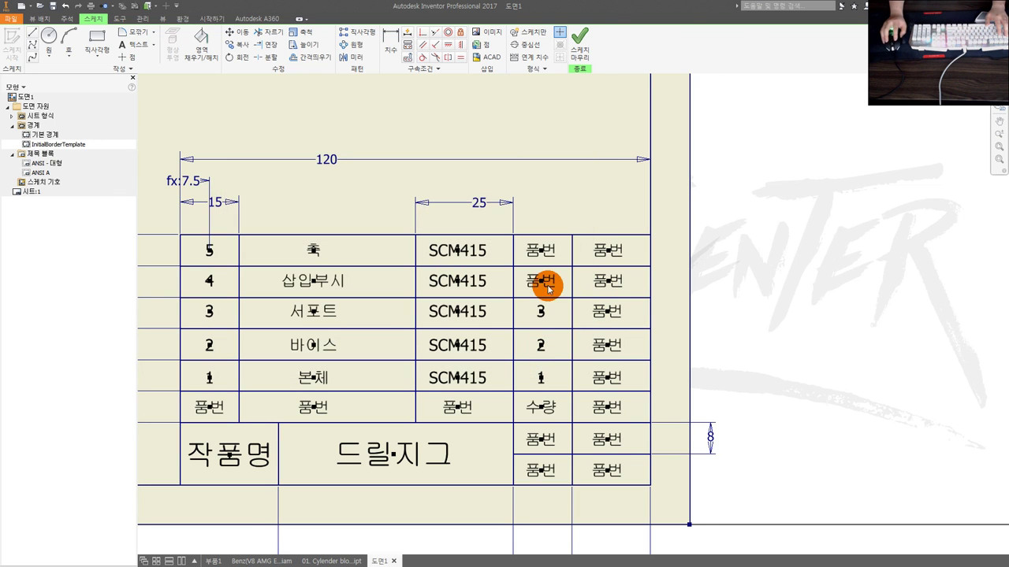
{"action": "double_click", "coordinate": [550, 282]}
{"action": "type", "text": "4"}
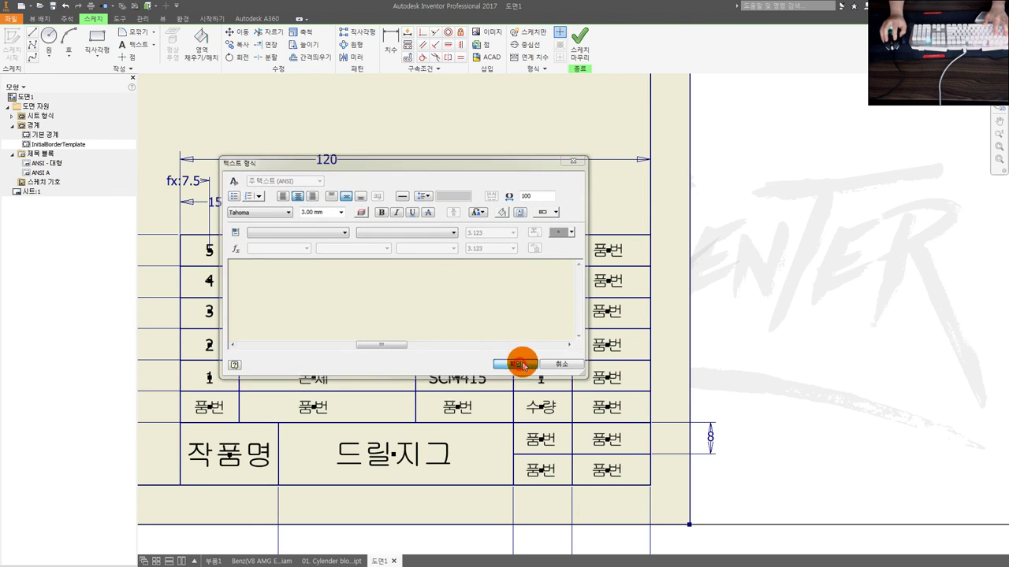
{"action": "left_click", "coordinate": [518, 361]}
{"action": "double_click", "coordinate": [549, 252]}
{"action": "type", "text": "5"}
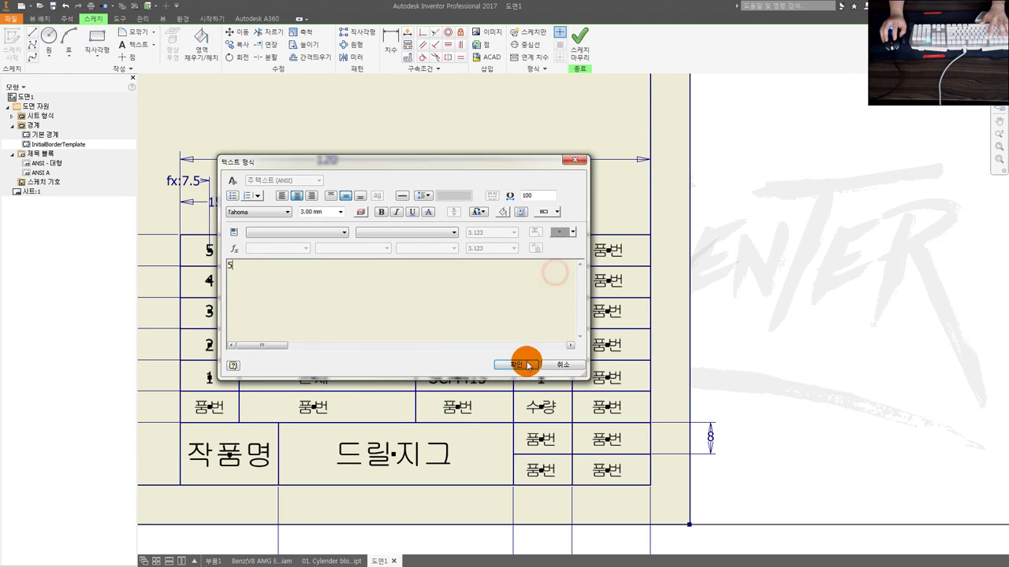
{"action": "left_click", "coordinate": [516, 360]}
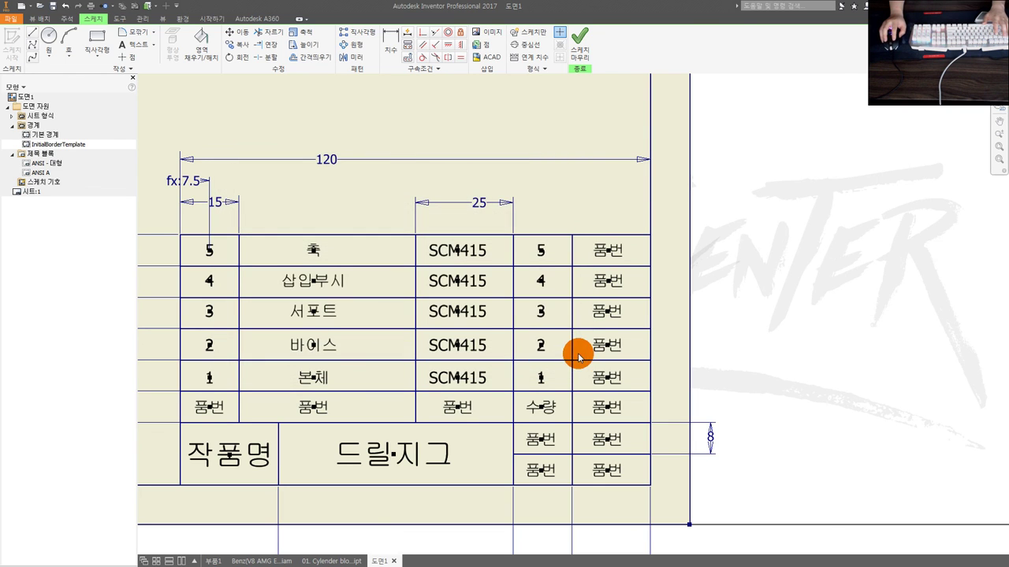
Step: Reposition the last column's placeholder and set its header to 비고
{"action": "double_click", "coordinate": [614, 379]}
{"action": "left_click_drag", "start_coordinate": [621, 408], "coordinate": [614, 324]}
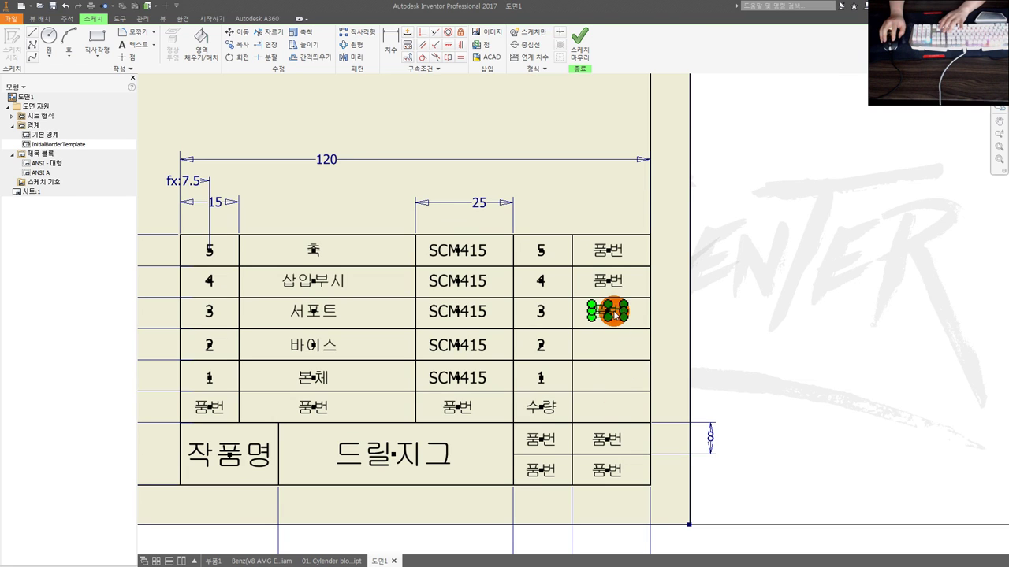
{"action": "left_click", "coordinate": [610, 372]}
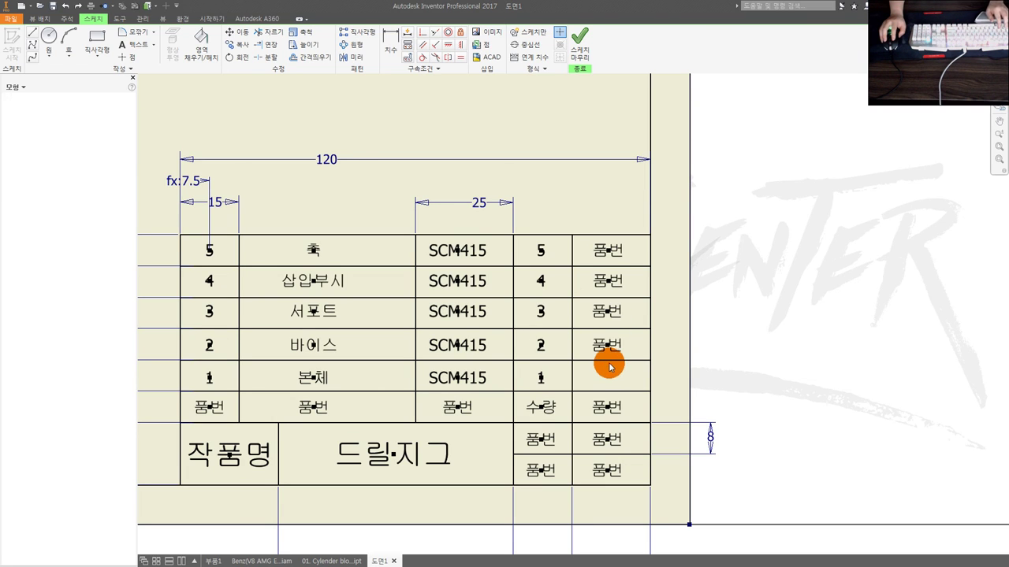
{"action": "left_click", "coordinate": [612, 374]}
{"action": "mouse_move", "coordinate": [614, 377]}
{"action": "left_mouse_down"}
{"action": "mouse_move", "coordinate": [616, 258]}
{"action": "mouse_move", "coordinate": [621, 410]}
{"action": "left_mouse_up"}
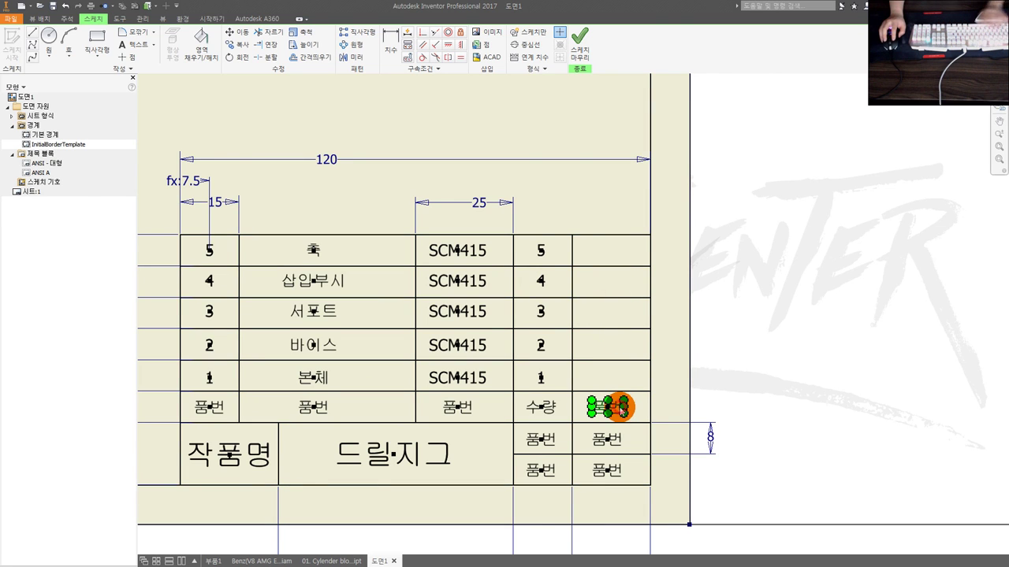
{"action": "double_click", "coordinate": [621, 408]}
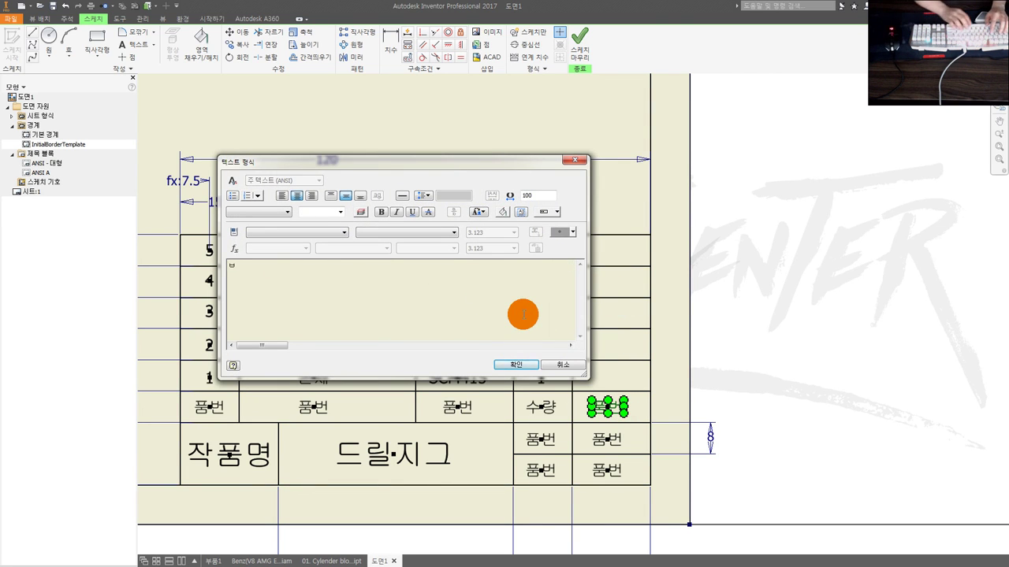
{"action": "type", "text": "비고"}
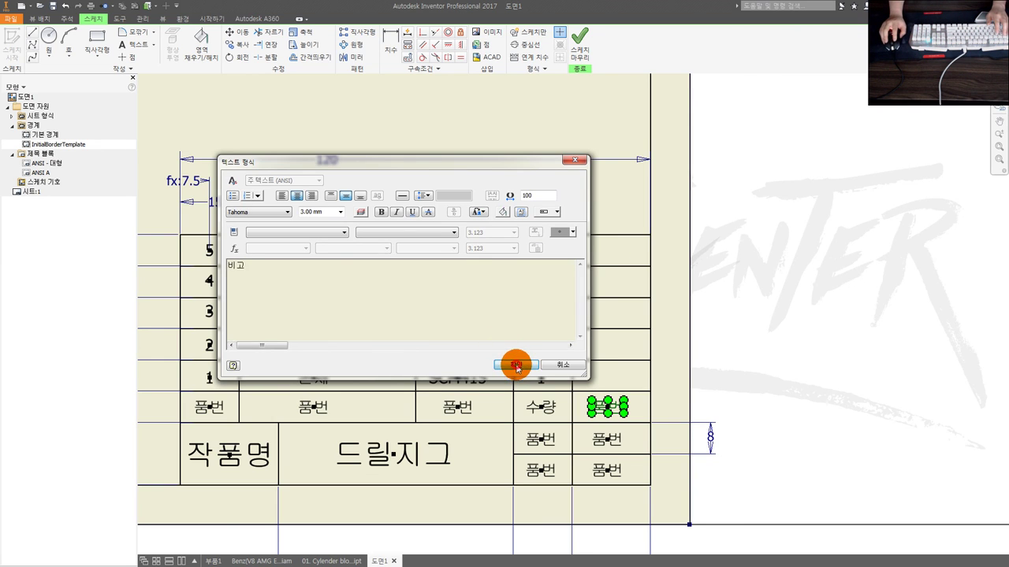
{"action": "left_click", "coordinate": [517, 366]}
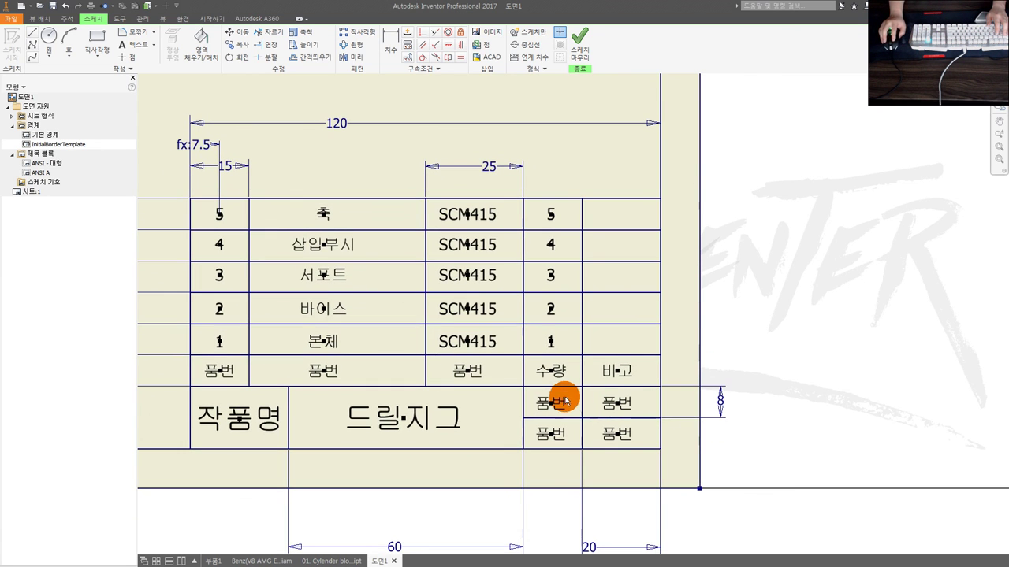
Step: Label the title block cell 척도 and set its scale value to NS
{"action": "double_click", "coordinate": [552, 405]}
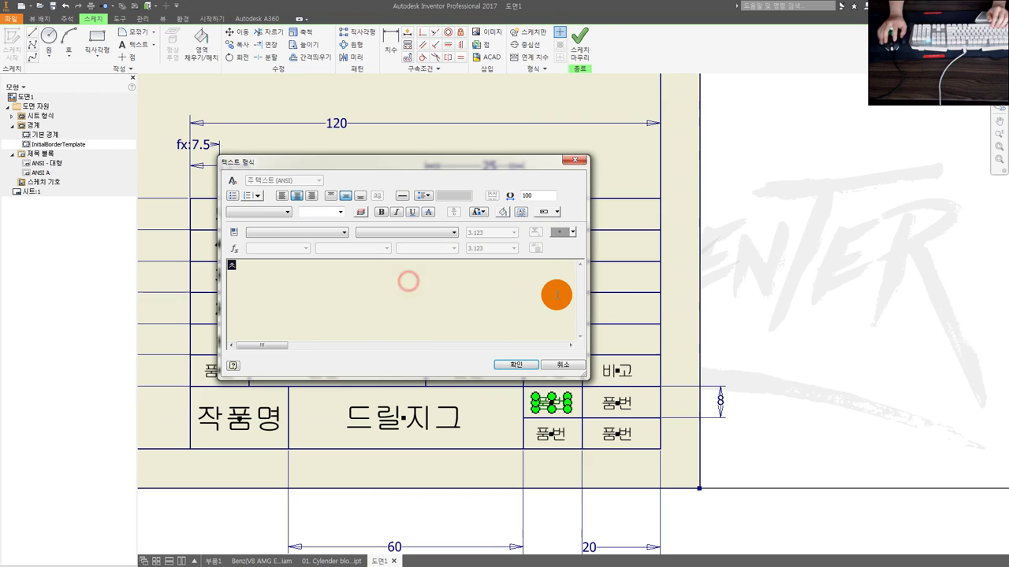
{"action": "type", "text": "ㅊㅗ"}
{"action": "left_click", "coordinate": [516, 365]}
{"action": "left_click", "coordinate": [617, 403]}
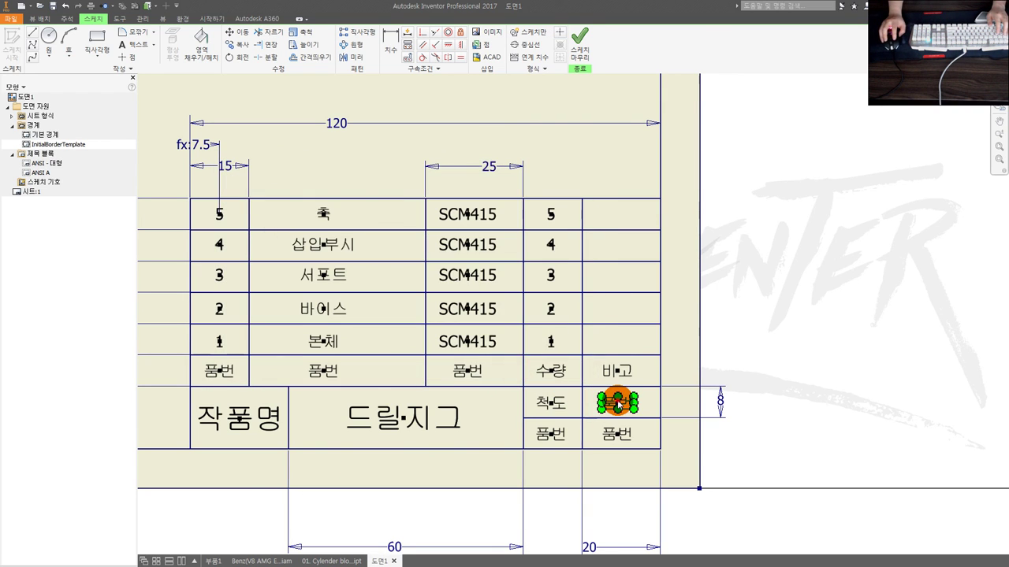
{"action": "double_click", "coordinate": [617, 402]}
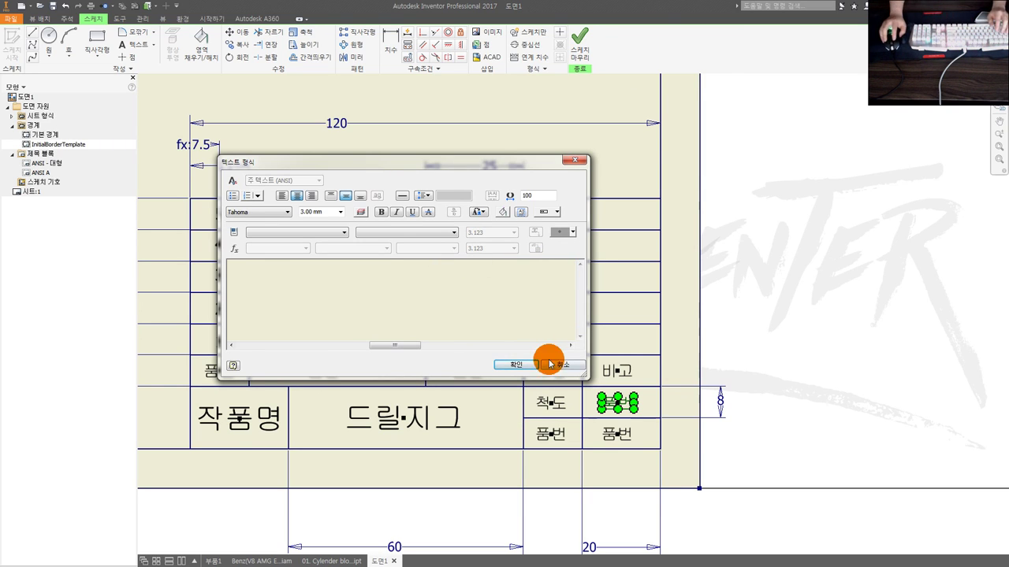
{"action": "left_click", "coordinate": [516, 365]}
{"action": "left_click", "coordinate": [552, 434]}
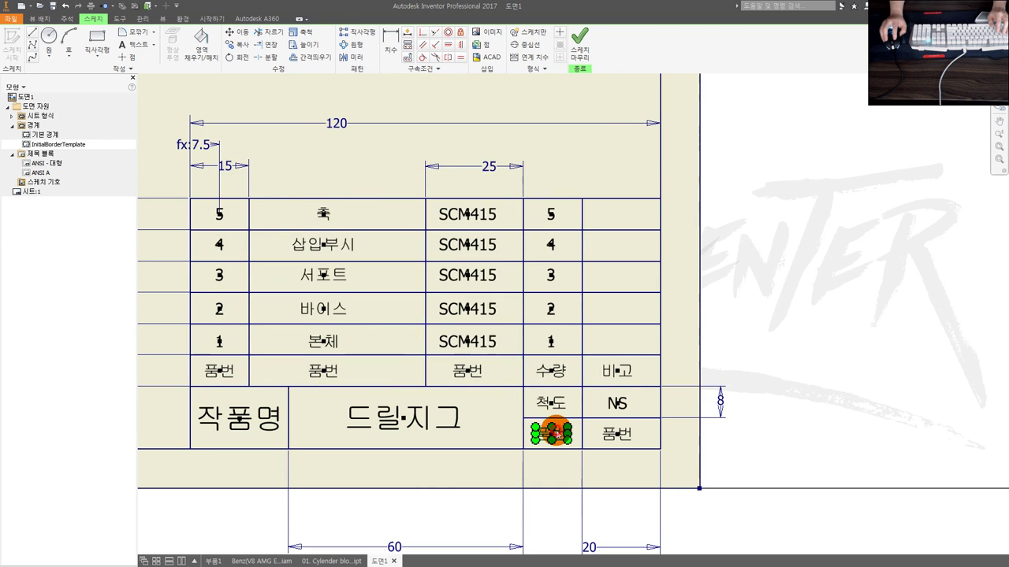
Step: Fill the bottom-row cells with 각법 and 3각법
{"action": "double_click", "coordinate": [556, 433]}
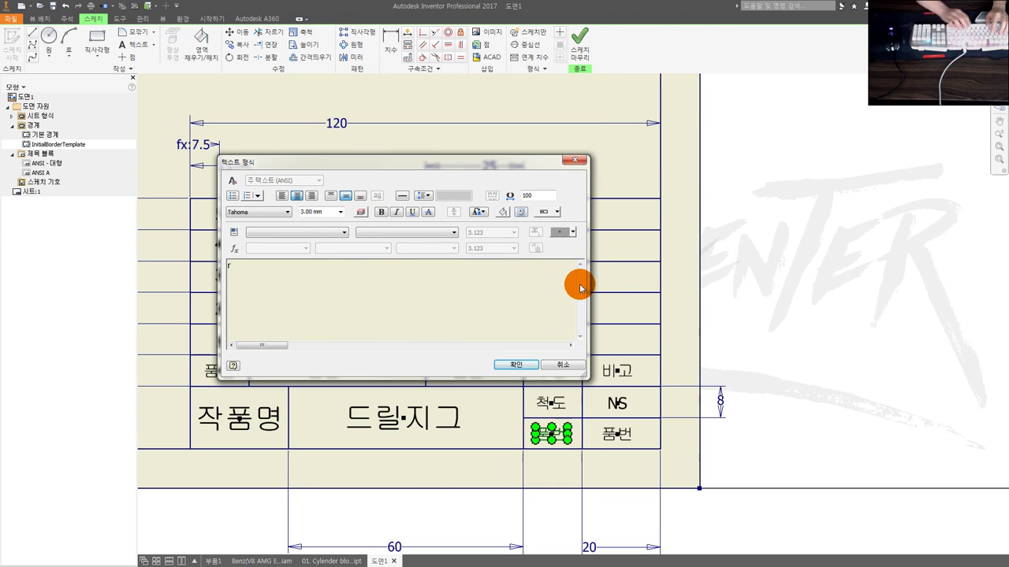
{"action": "type", "text": "각법"}
{"action": "left_click", "coordinate": [516, 365]}
{"action": "left_click", "coordinate": [618, 434]}
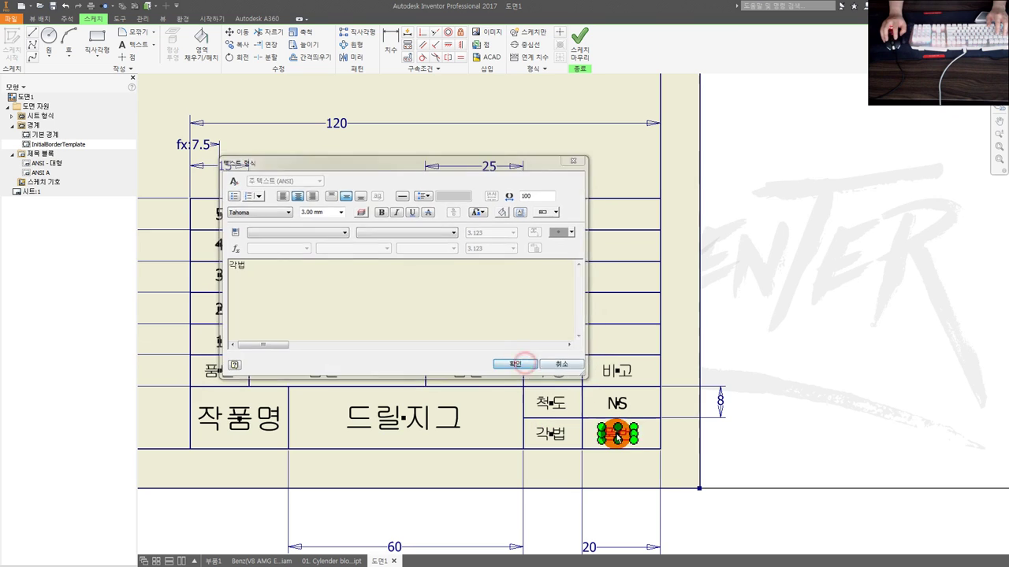
{"action": "double_click", "coordinate": [622, 432]}
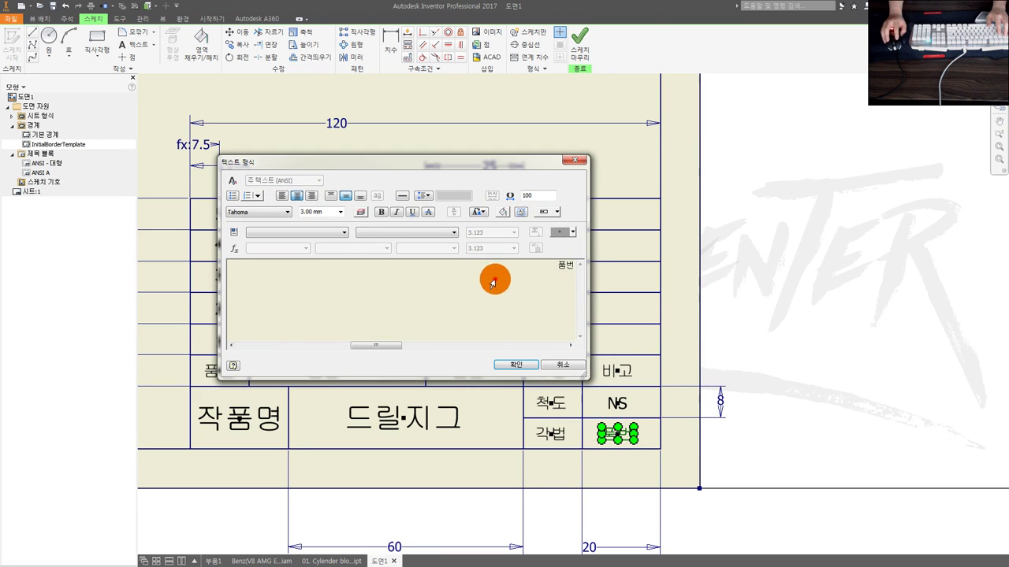
{"action": "type", "text": "3ㄱ"}
{"action": "type", "text": "각법"}
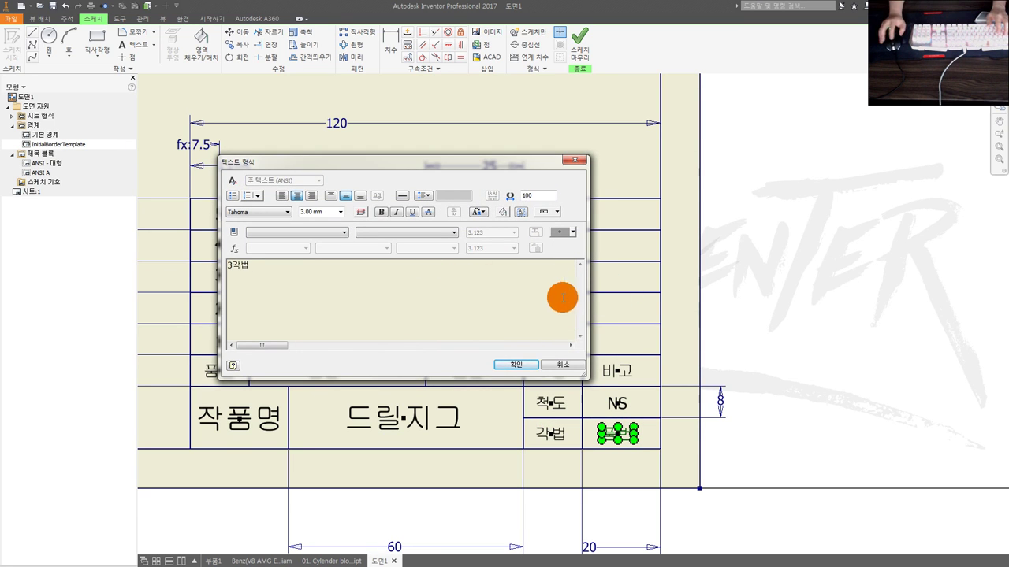
{"action": "left_click", "coordinate": [516, 364]}
Step: Draw a vertical line from the top-border midpoint and a horizontal line from left to right border
{"action": "scroll", "coordinate": [773, 326], "scroll_direction": "down", "scroll_amount": 5}
{"action": "scroll", "coordinate": [651, 288], "scroll_direction": "down", "scroll_amount": 1}
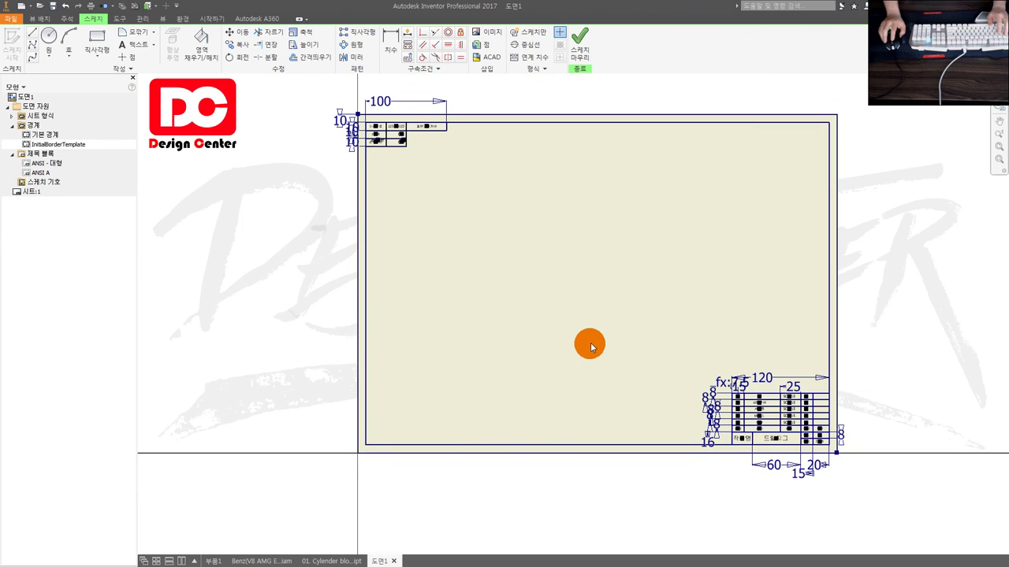
{"action": "middle_click_drag", "start_coordinate": [604, 230], "coordinate": [486, 229]}
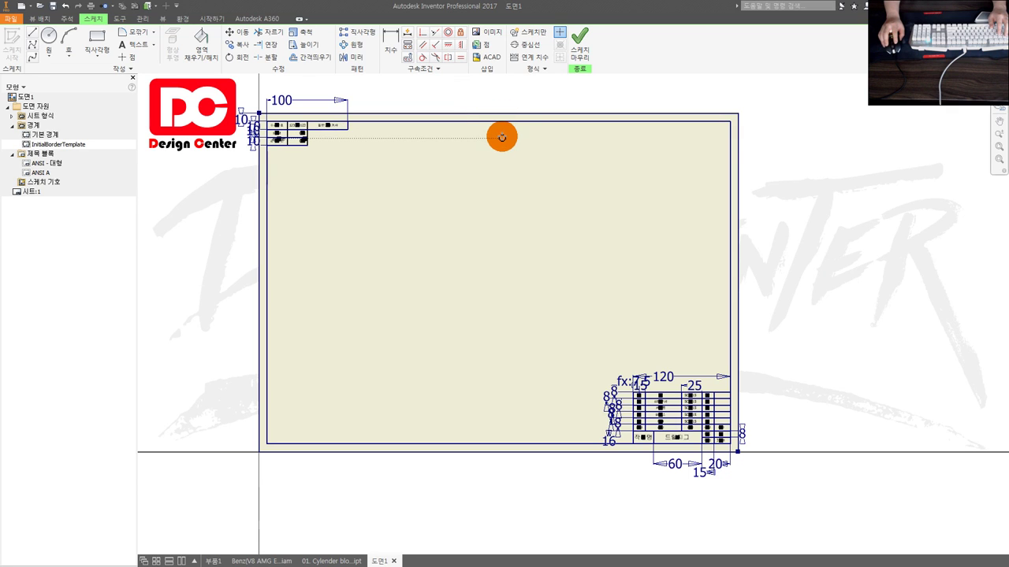
{"action": "left_click", "coordinate": [499, 113]}
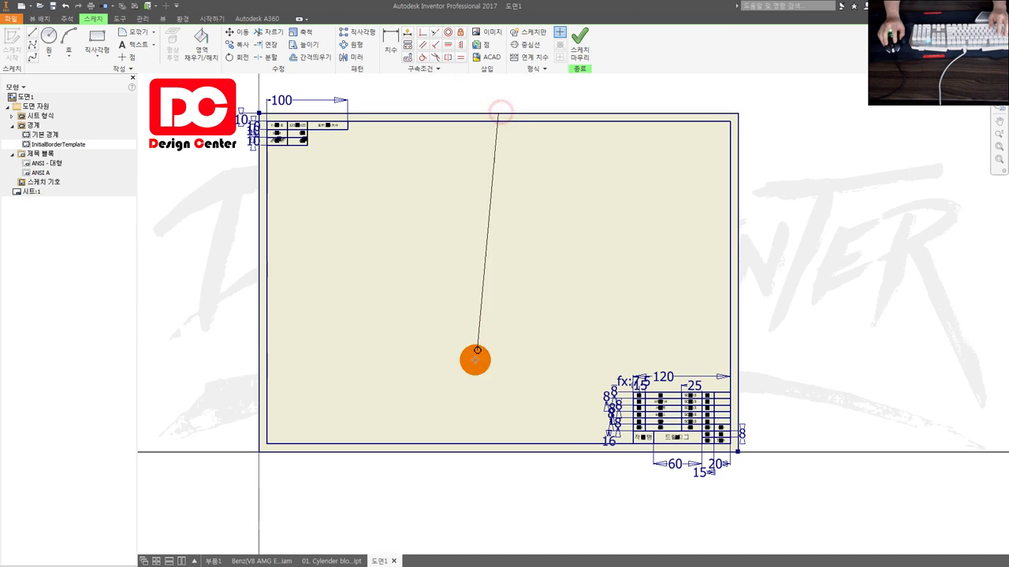
{"action": "left_click", "coordinate": [499, 451]}
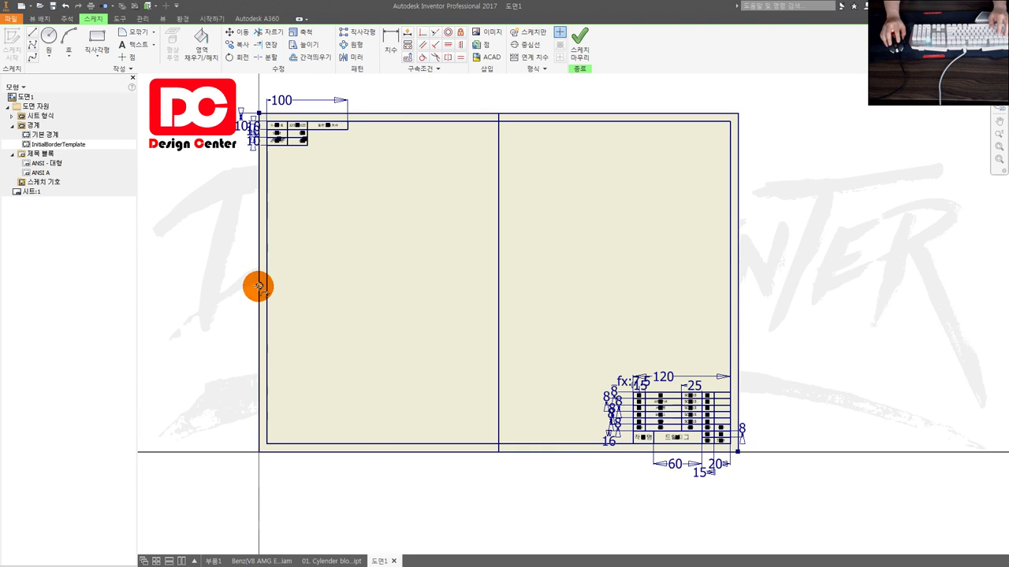
{"action": "left_click", "coordinate": [259, 281]}
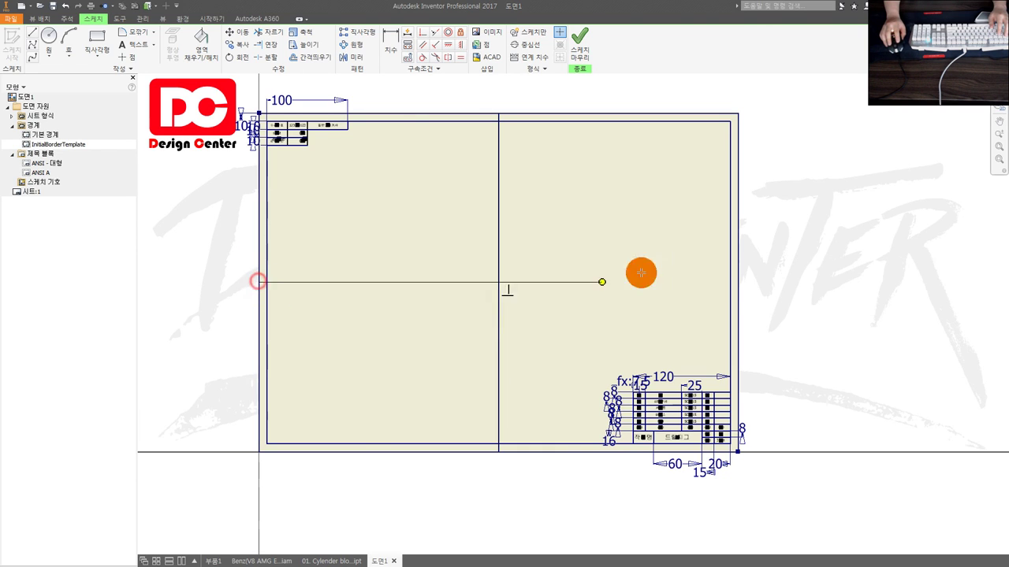
{"action": "double_click", "coordinate": [738, 282]}
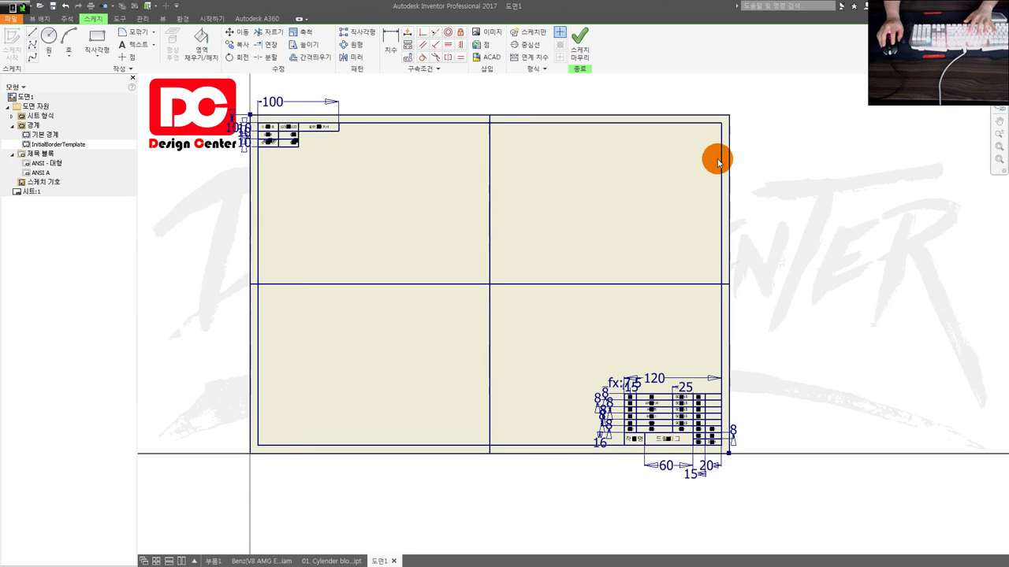
{"action": "key", "text": "Escape"}
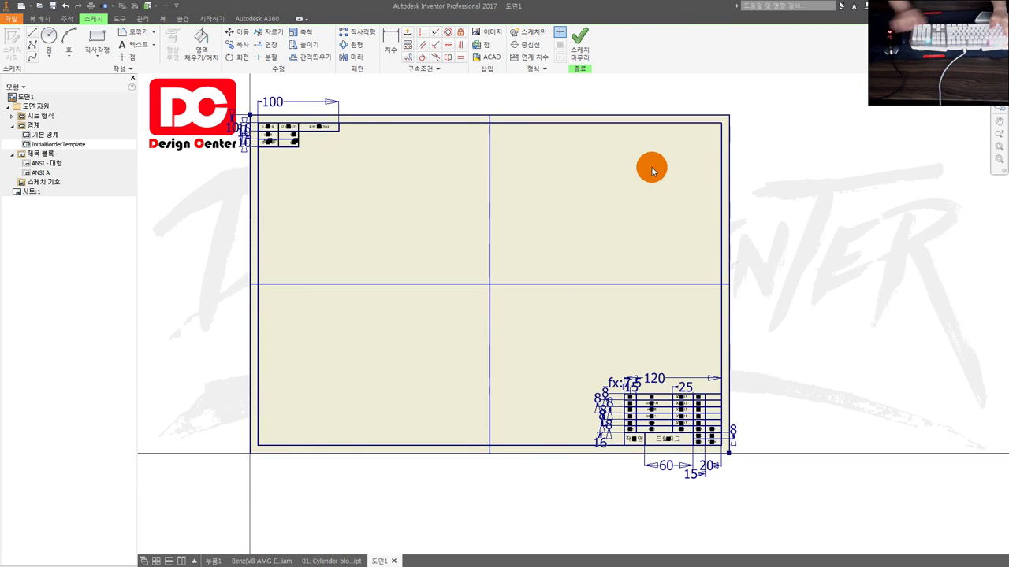
Step: Cancel a border offset, then trim the horizontal centre line inside the inner border
{"action": "key", "text": "o"}
{"action": "left_click", "coordinate": [725, 169]}
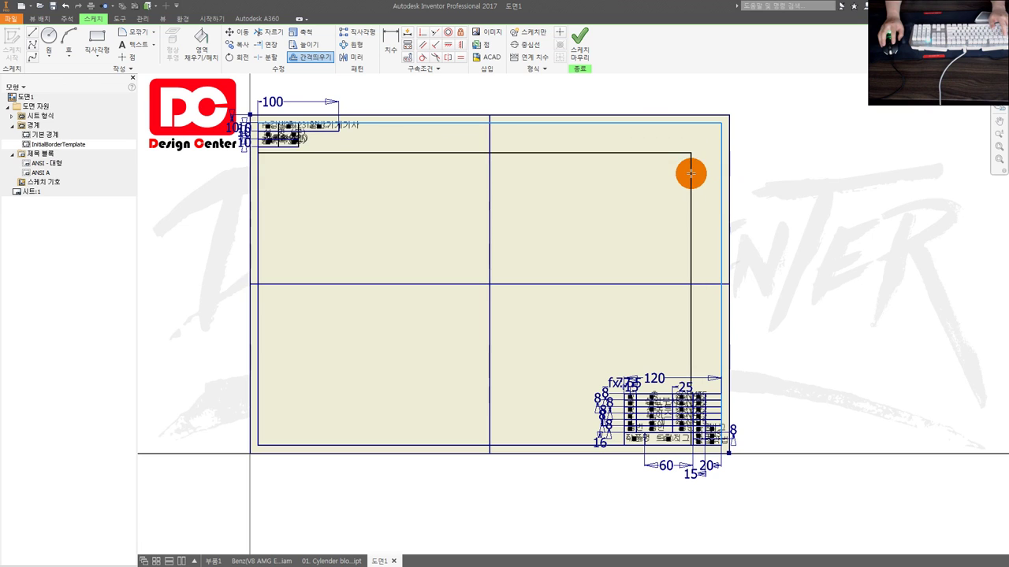
{"action": "key", "text": "Escape"}
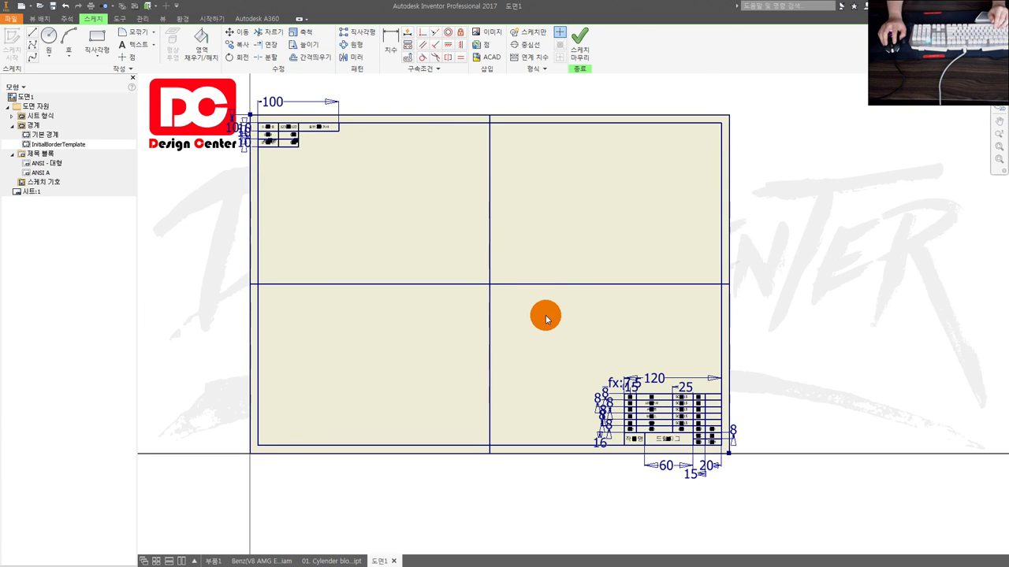
{"action": "scroll", "coordinate": [505, 205], "scroll_direction": "up", "scroll_amount": 3}
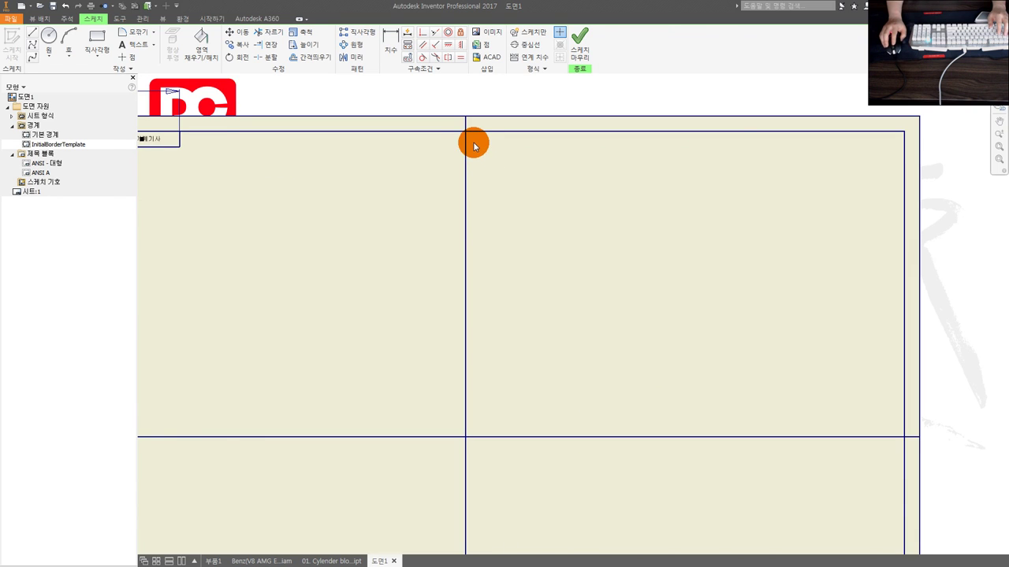
{"action": "scroll", "coordinate": [475, 146], "scroll_direction": "down", "scroll_amount": 3}
{"action": "key", "text": "x"}
{"action": "left_click_drag", "start_coordinate": [534, 387], "coordinate": [421, 308]}
{"action": "left_click_drag", "start_coordinate": [494, 386], "coordinate": [360, 301]}
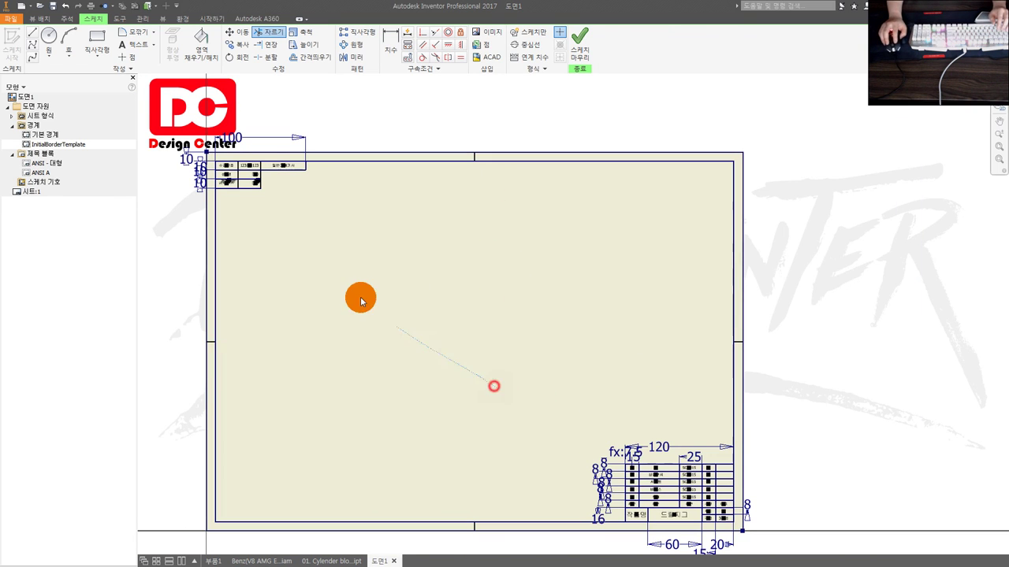
{"action": "scroll", "coordinate": [450, 158], "scroll_direction": "up", "scroll_amount": 5}
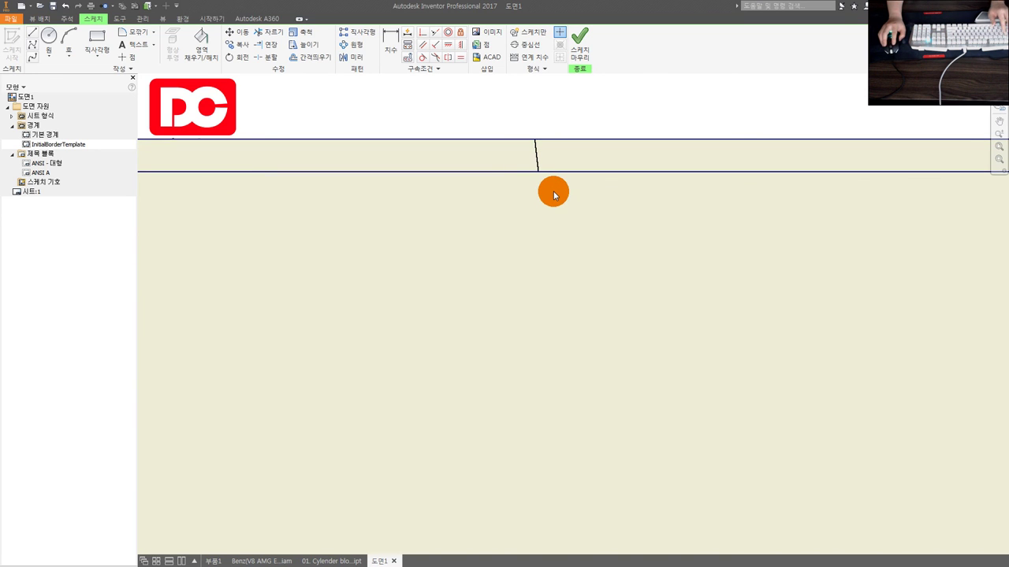
{"action": "scroll", "coordinate": [550, 195], "scroll_direction": "down", "scroll_amount": 1}
{"action": "scroll", "coordinate": [542, 171], "scroll_direction": "down", "scroll_amount": 3}
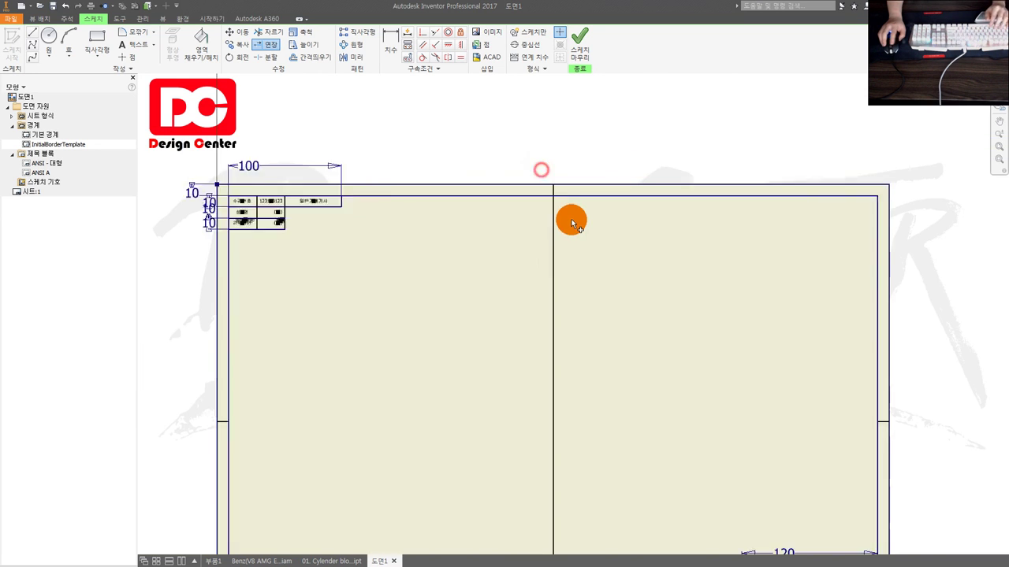
{"action": "scroll", "coordinate": [570, 218], "scroll_direction": "down", "scroll_amount": 2}
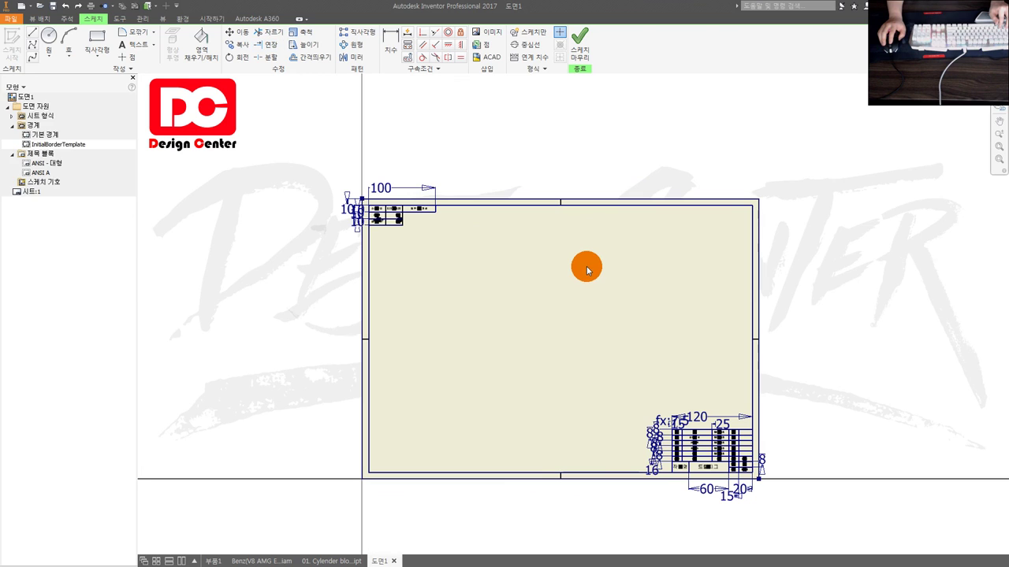
Step: Offset the sheet border inward twice to create two inset rectangles
{"action": "key", "text": "o"}
{"action": "left_click", "coordinate": [597, 199]}
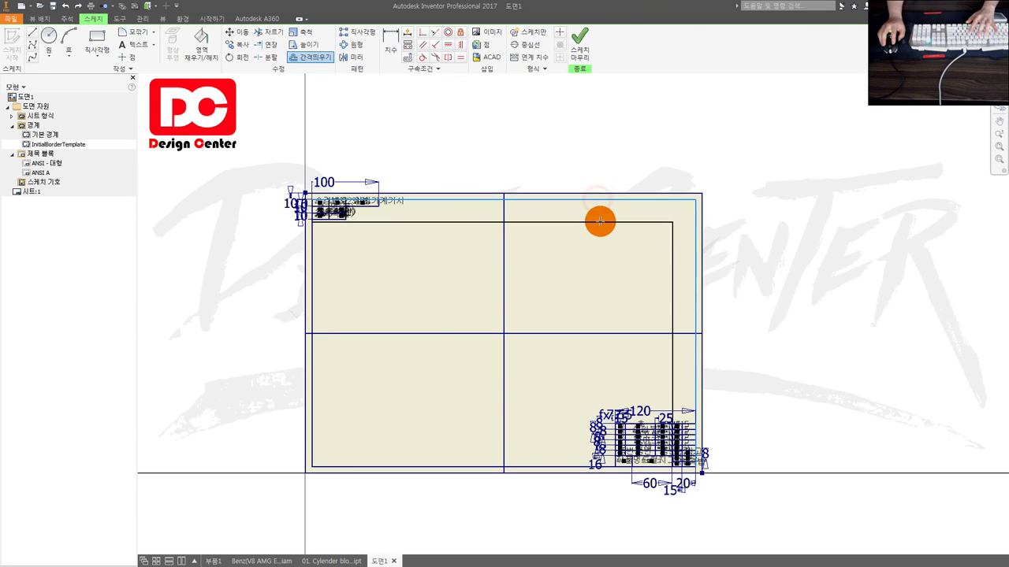
{"action": "left_click", "coordinate": [599, 220]}
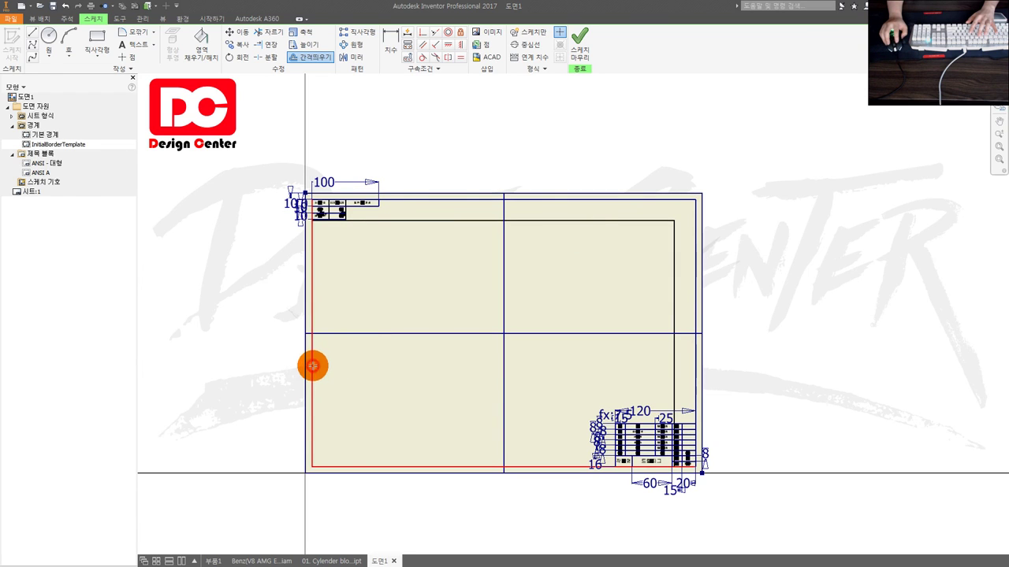
{"action": "left_click", "coordinate": [313, 366]}
{"action": "left_click", "coordinate": [344, 360]}
{"action": "key", "text": "Escape"}
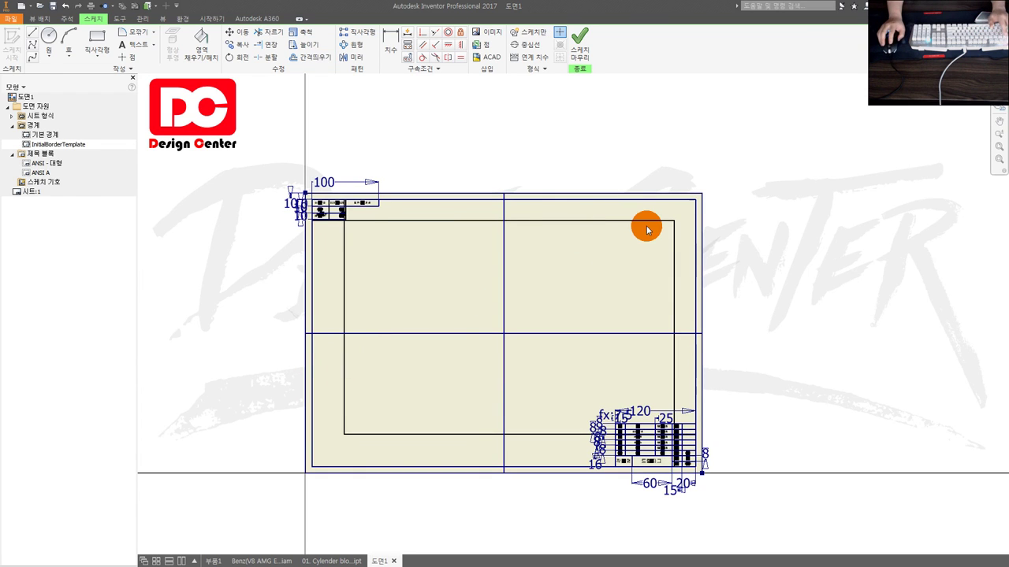
Step: Dimension the top and bottom line spacings to 5 each
{"action": "key", "text": "d"}
{"action": "left_click", "coordinate": [649, 221]}
{"action": "left_click", "coordinate": [653, 200]}
{"action": "left_click", "coordinate": [765, 214]}
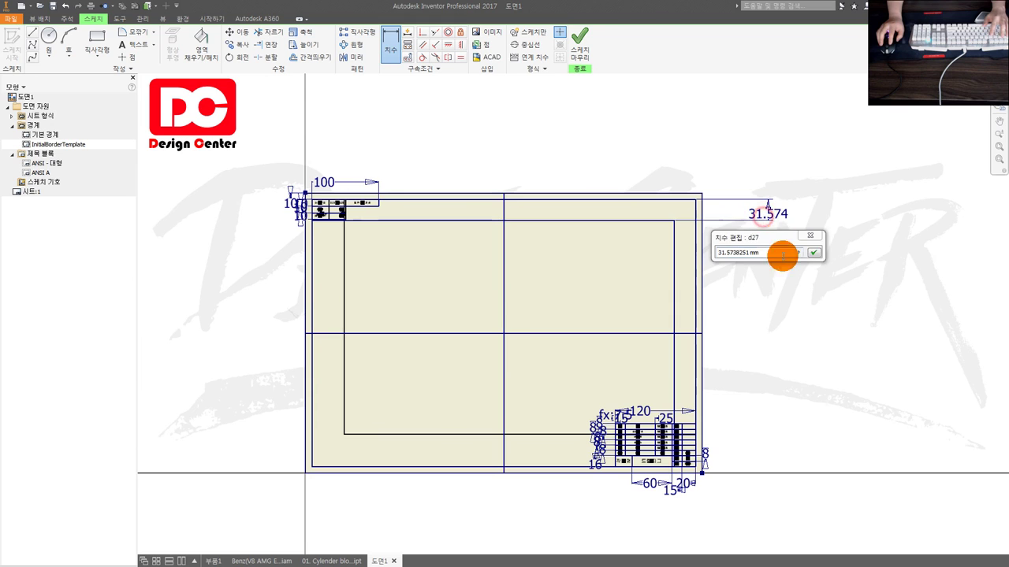
{"action": "type", "text": "5"}
{"action": "key", "text": "Return"}
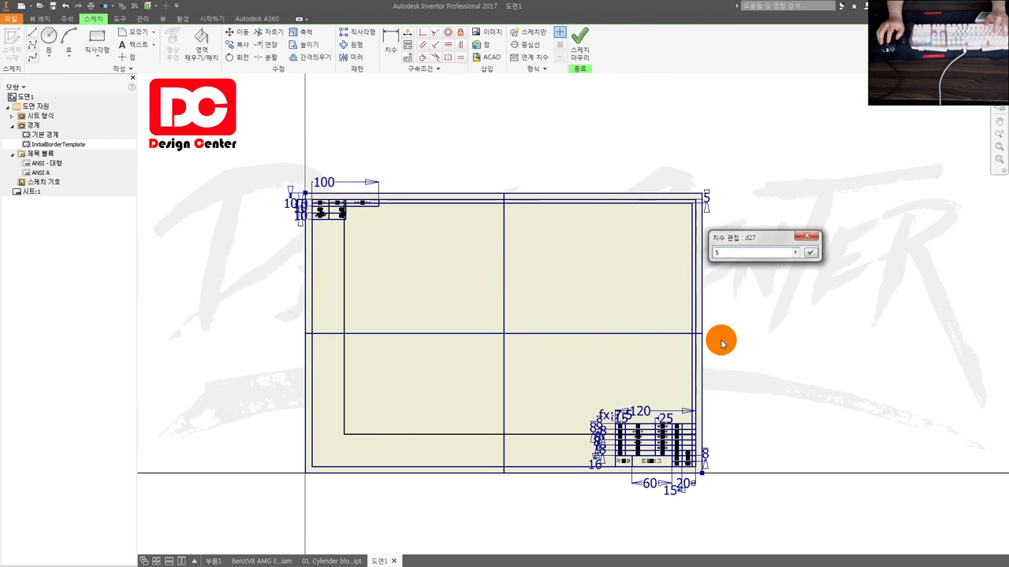
{"action": "key", "text": "d"}
{"action": "left_click", "coordinate": [383, 467]}
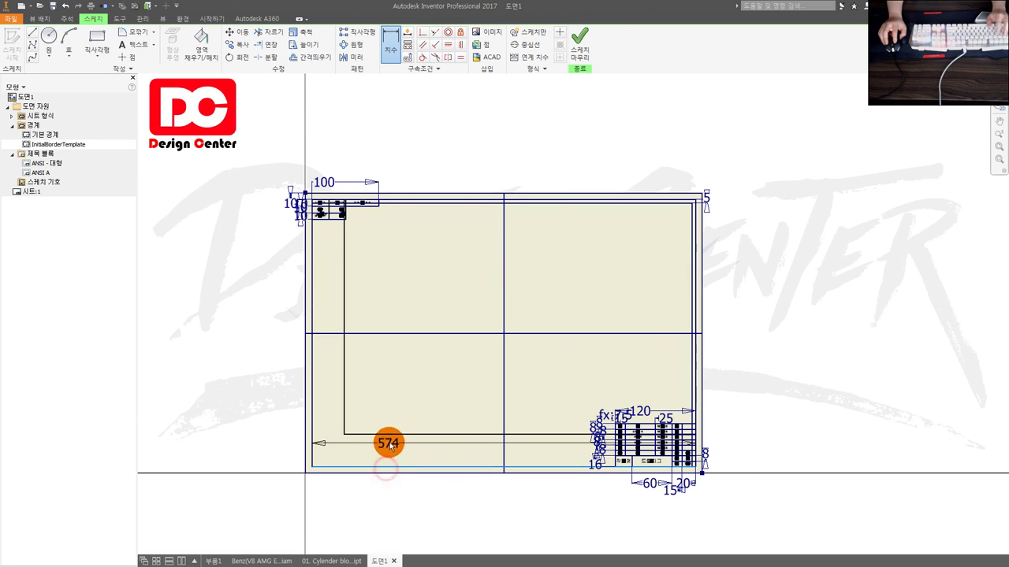
{"action": "left_click", "coordinate": [387, 434]}
{"action": "left_click", "coordinate": [277, 445]}
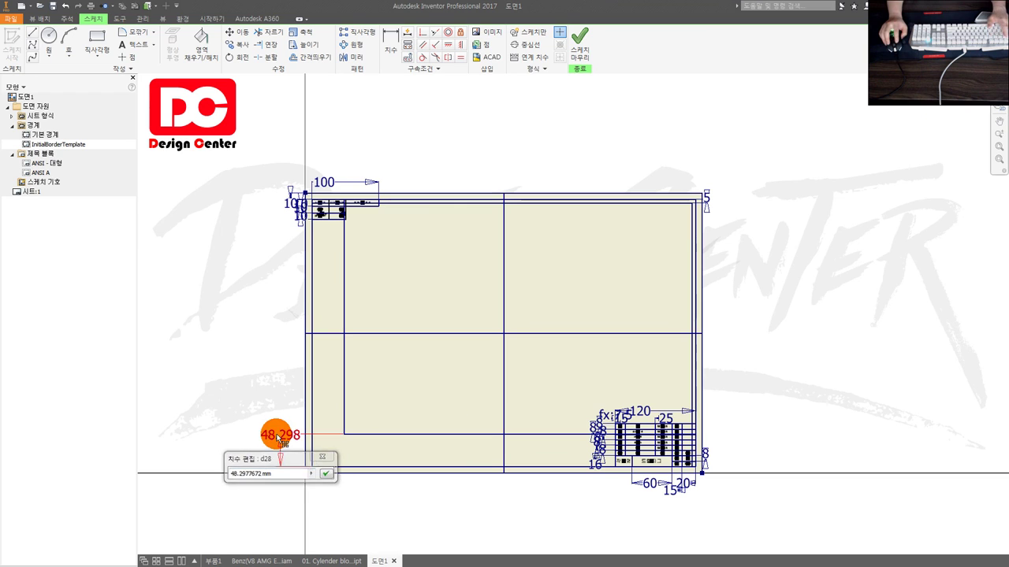
{"action": "type", "text": "5"}
{"action": "key", "text": "Return"}
Step: Trim the vertical centre line inside the border to short centring marks
{"action": "scroll", "coordinate": [512, 465], "scroll_direction": "down", "scroll_amount": 2}
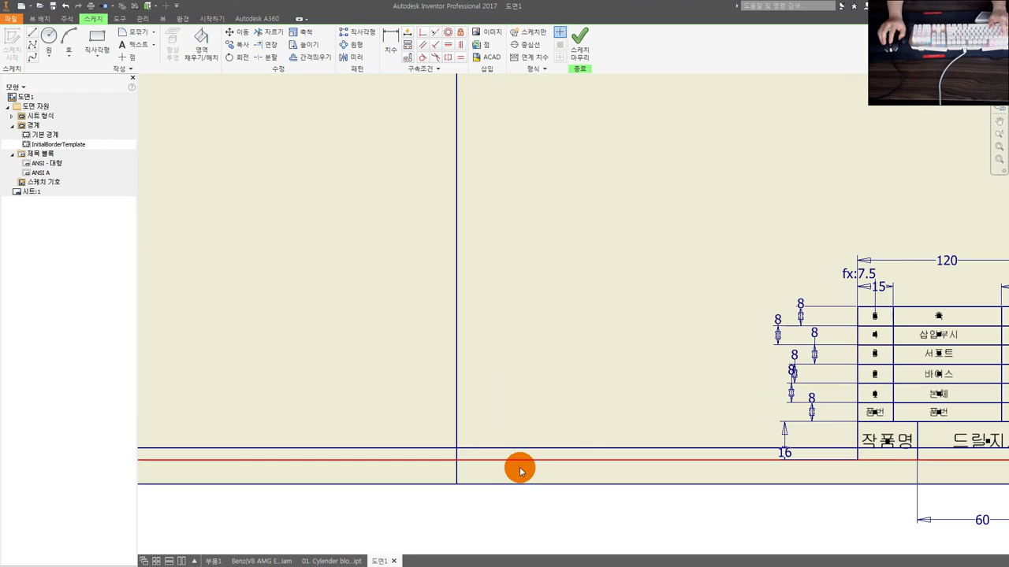
{"action": "scroll", "coordinate": [508, 457], "scroll_direction": "up", "scroll_amount": 1}
{"action": "scroll", "coordinate": [511, 457], "scroll_direction": "up", "scroll_amount": 4}
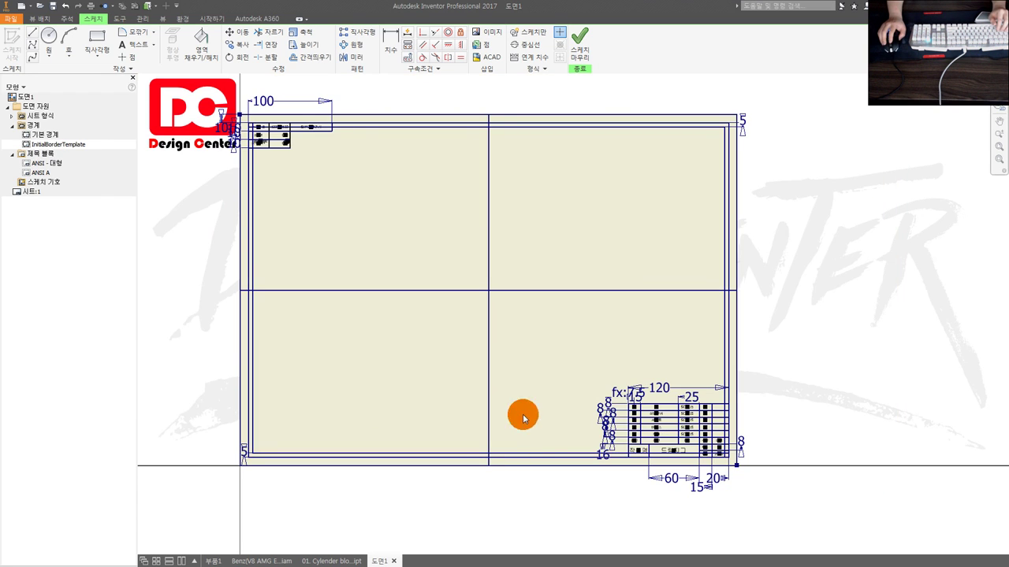
{"action": "scroll", "coordinate": [508, 457], "scroll_direction": "down", "scroll_amount": 5}
{"action": "key", "text": "d"}
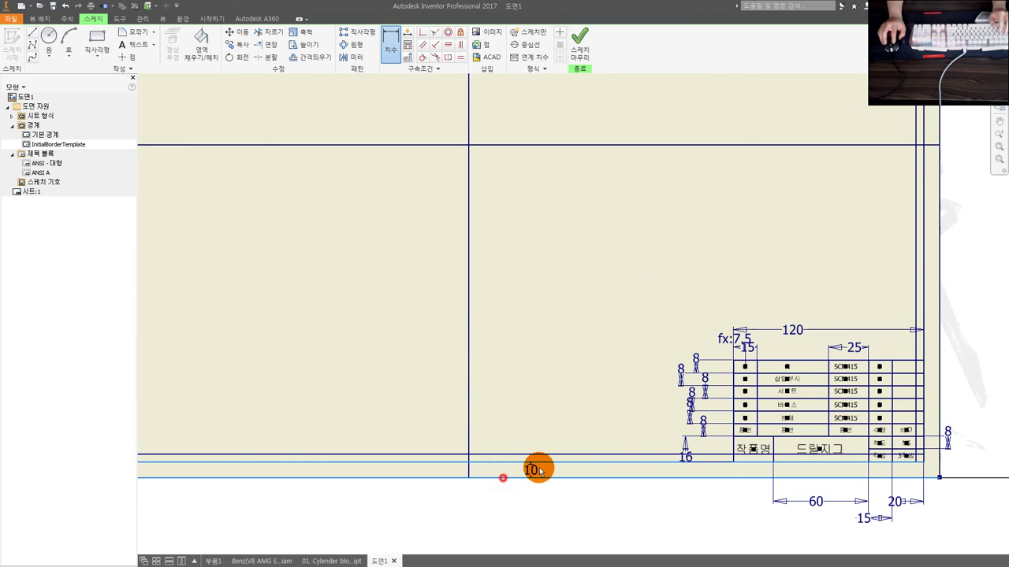
{"action": "scroll", "coordinate": [529, 461], "scroll_direction": "up", "scroll_amount": 3}
{"action": "key", "text": "x"}
{"action": "left_click_drag", "start_coordinate": [550, 370], "coordinate": [439, 247]}
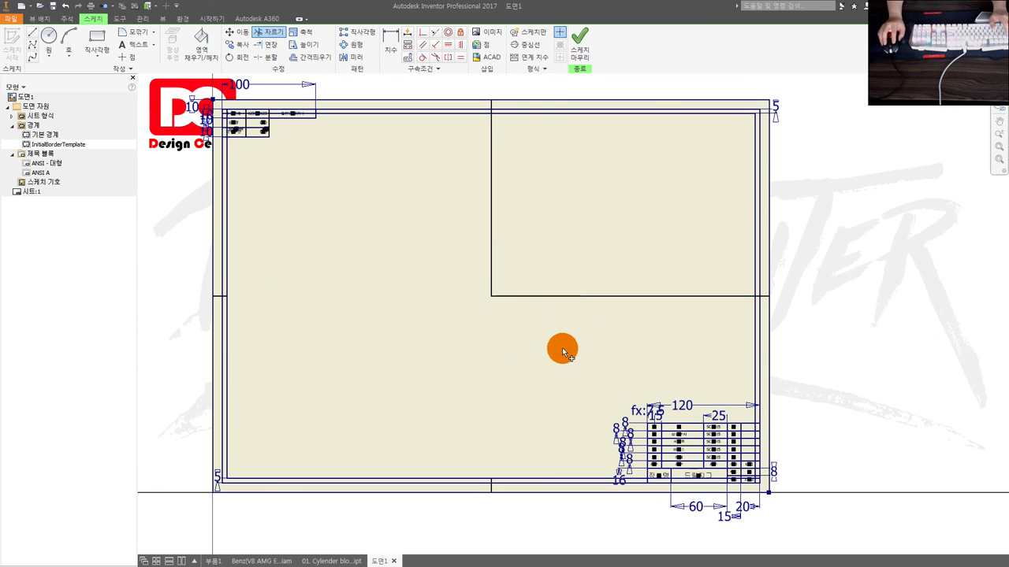
{"action": "left_click_drag", "start_coordinate": [560, 348], "coordinate": [441, 245]}
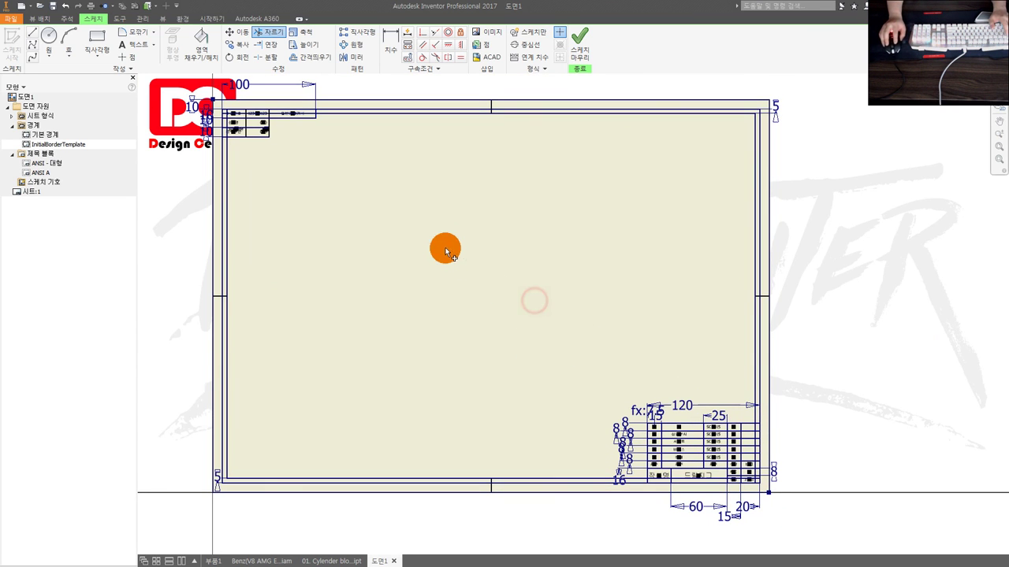
Step: Trim away the extra right, top, left and bottom inner border lines
{"action": "left_click", "coordinate": [746, 118]}
{"action": "left_click", "coordinate": [736, 124]}
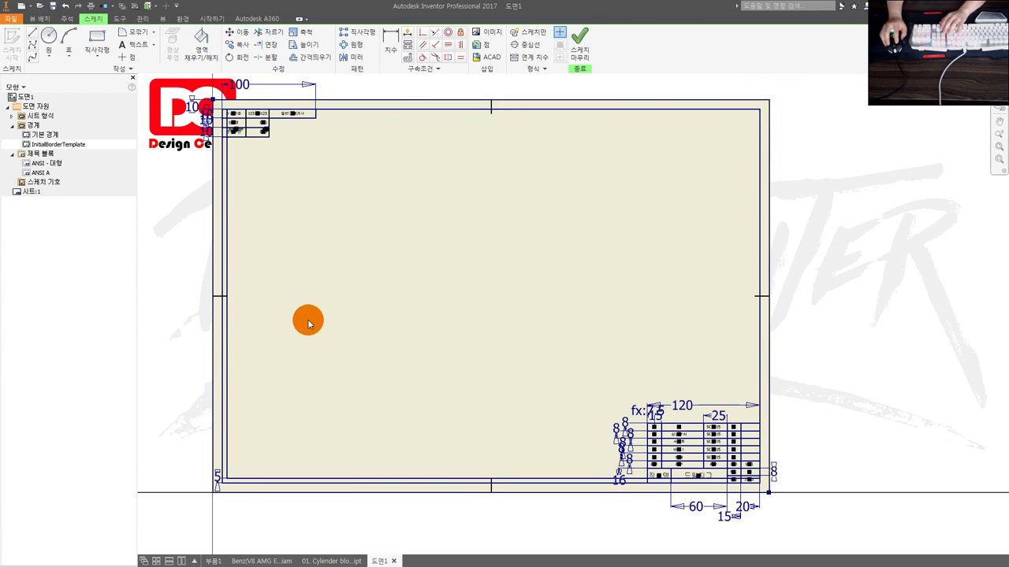
{"action": "left_click", "coordinate": [229, 253]}
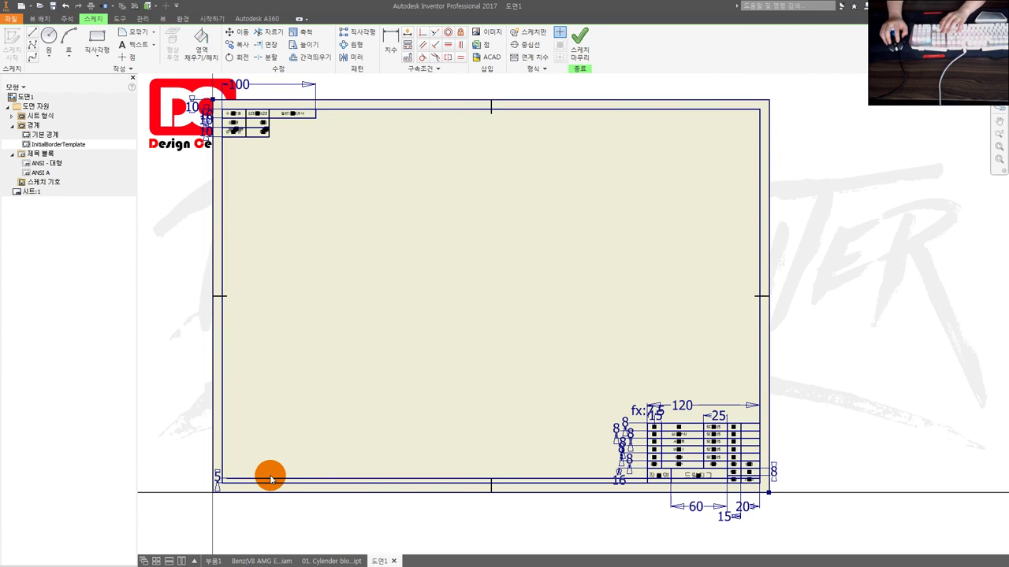
{"action": "left_click", "coordinate": [271, 476]}
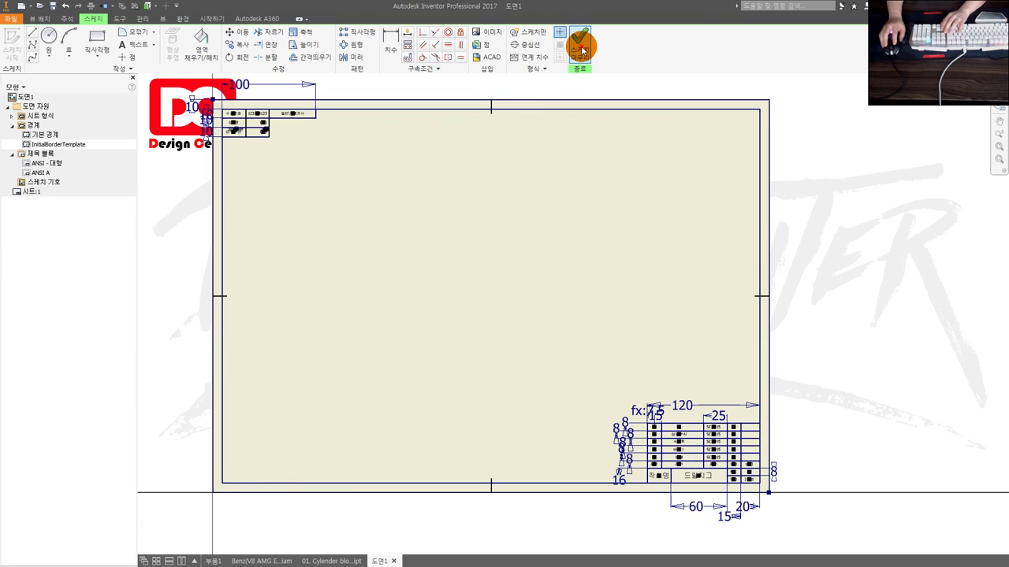
Step: Save the finished sketch as border 표제란 and insert it onto the sheet
{"action": "left_click", "coordinate": [579, 44]}
{"action": "type", "text": "ㅁ"}
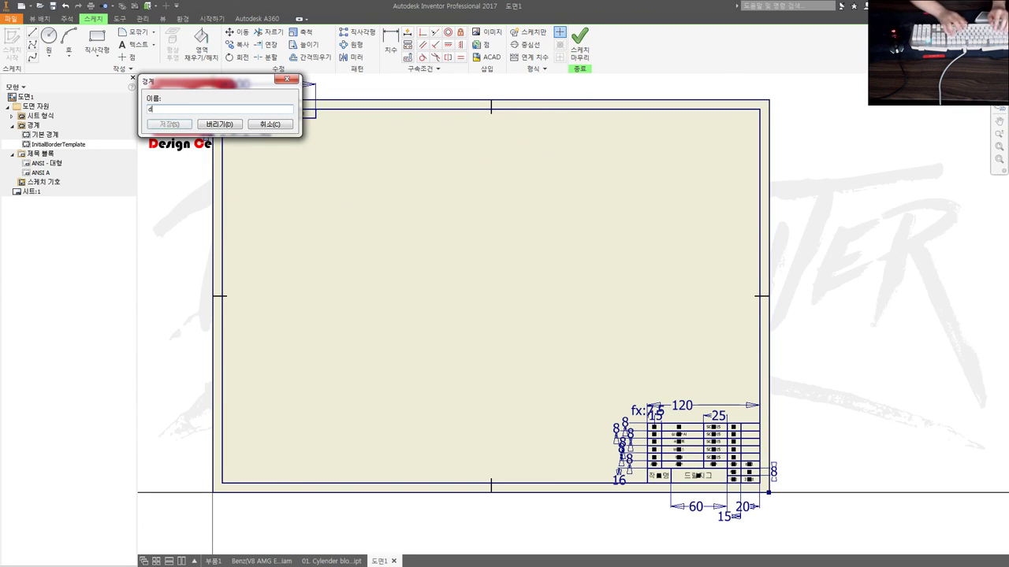
{"action": "type", "text": "란"}
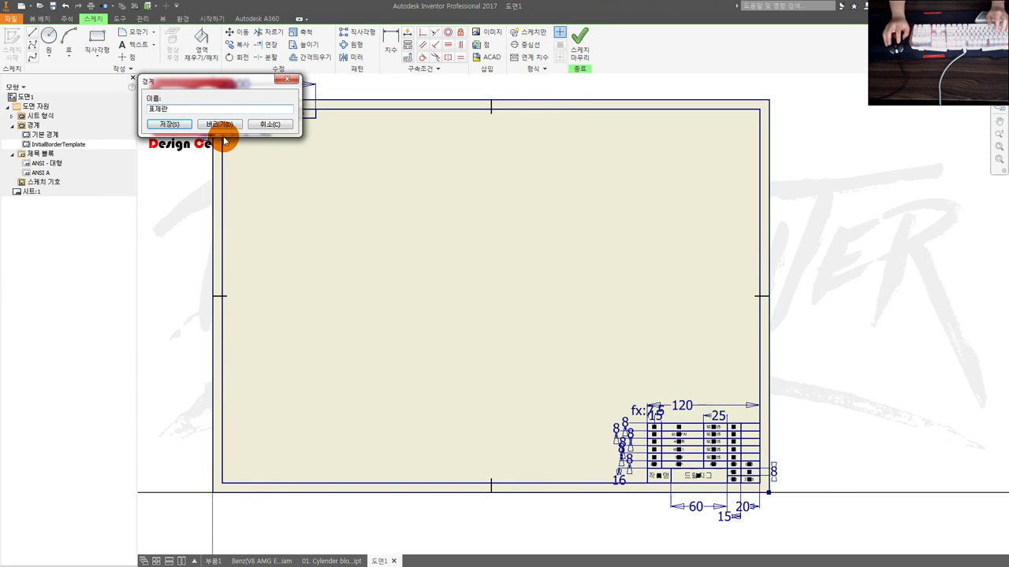
{"action": "left_click", "coordinate": [162, 123]}
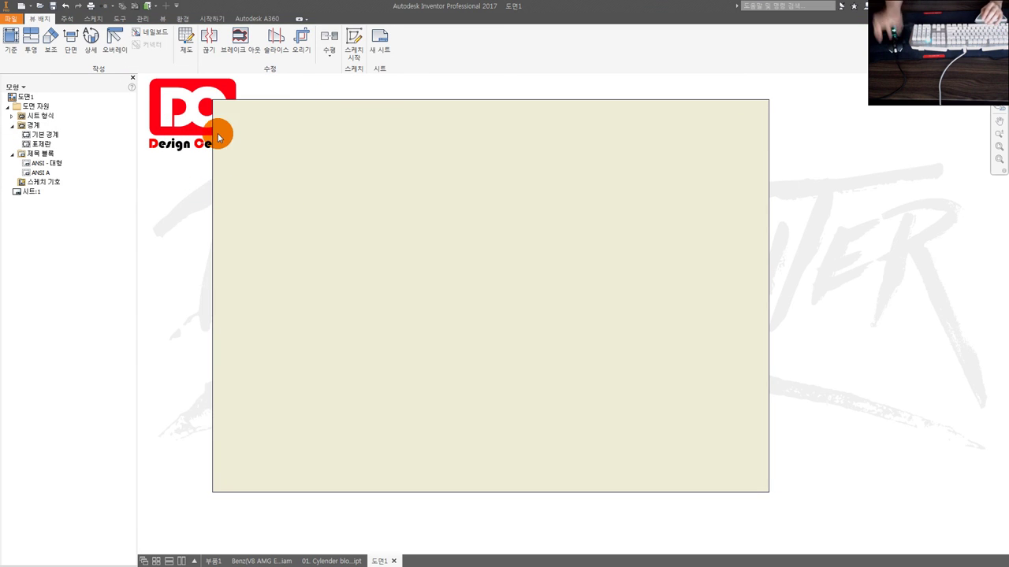
{"action": "double_click", "coordinate": [42, 145]}
Step: Look over the sheet and open the 표제란 border for editing
{"action": "scroll", "coordinate": [375, 208], "scroll_direction": "down", "scroll_amount": 5}
{"action": "scroll", "coordinate": [264, 118], "scroll_direction": "down", "scroll_amount": 2}
{"action": "scroll", "coordinate": [263, 131], "scroll_direction": "up", "scroll_amount": 2}
{"action": "scroll", "coordinate": [308, 180], "scroll_direction": "down", "scroll_amount": 1}
{"action": "scroll", "coordinate": [263, 211], "scroll_direction": "up", "scroll_amount": 3}
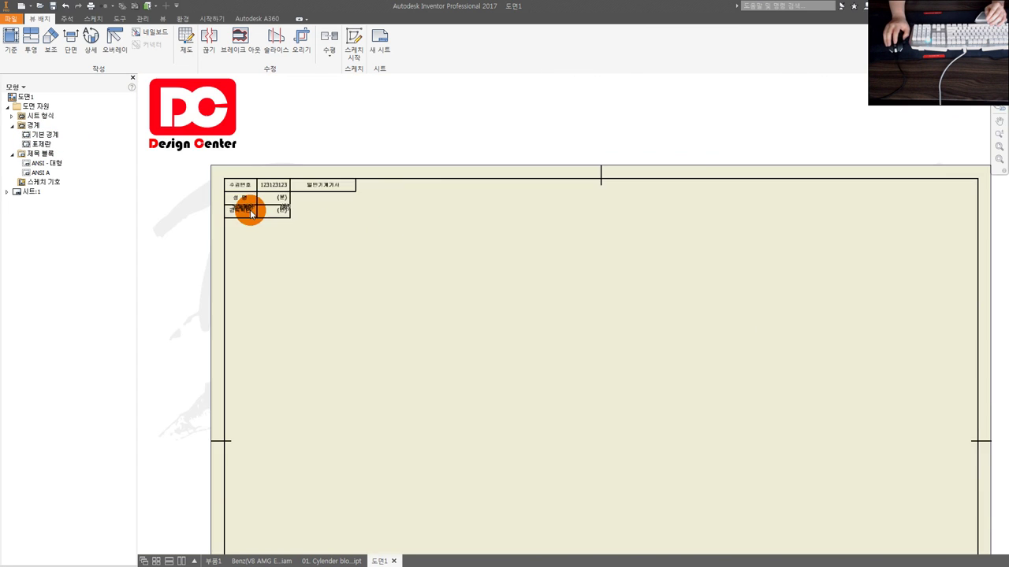
{"action": "middle_click_drag", "start_coordinate": [248, 209], "coordinate": [227, 119]}
{"action": "middle_click_drag", "start_coordinate": [437, 293], "coordinate": [506, 344]}
{"action": "scroll", "coordinate": [255, 139], "scroll_direction": "down", "scroll_amount": 3}
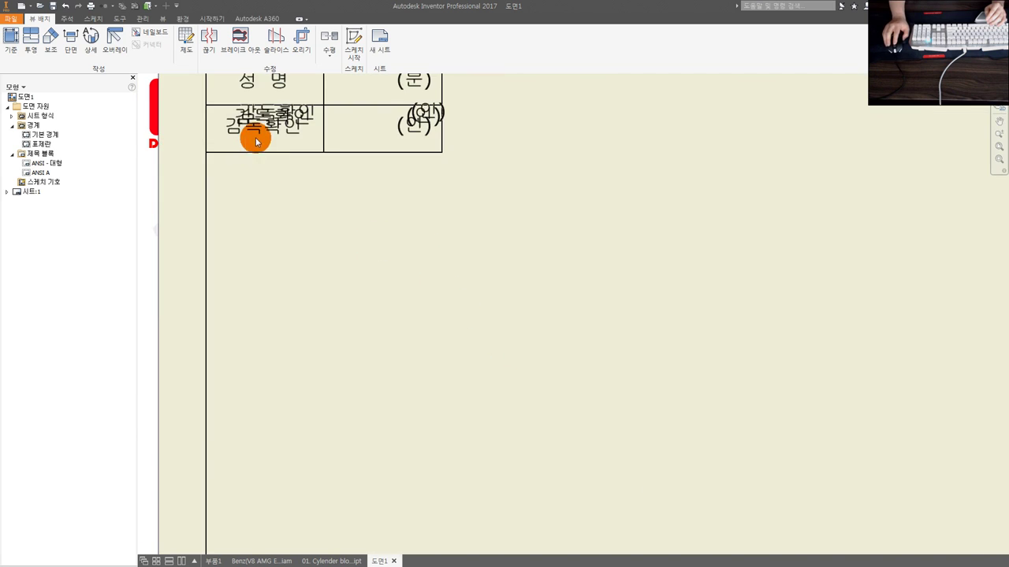
{"action": "right_click", "coordinate": [38, 144]}
{"action": "left_click", "coordinate": [75, 190]}
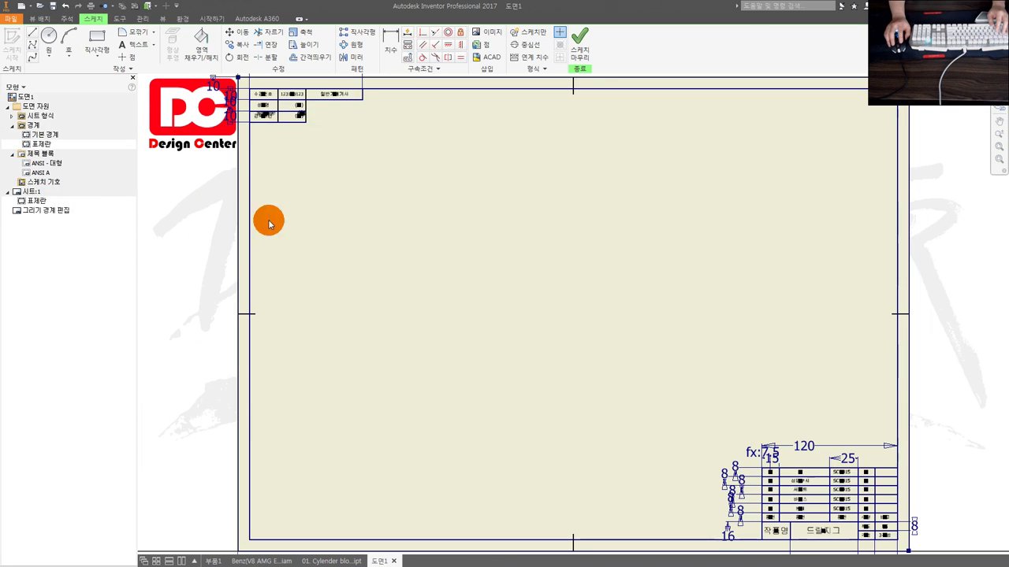
Step: Move the 감독확인 label into its table cell and save the edited border
{"action": "scroll", "coordinate": [315, 185], "scroll_direction": "down", "scroll_amount": 5}
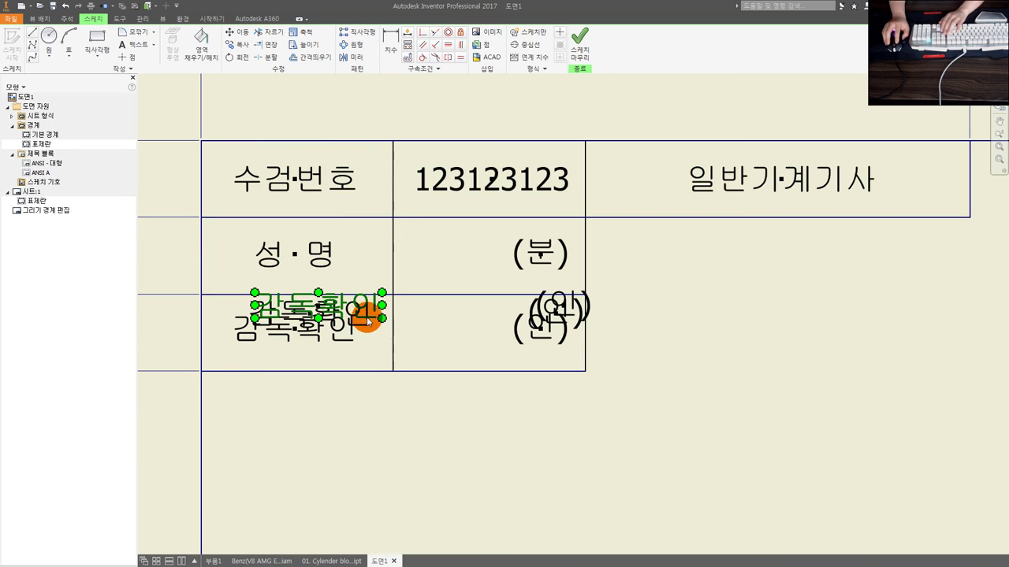
{"action": "left_click_drag", "start_coordinate": [367, 321], "coordinate": [367, 321]}
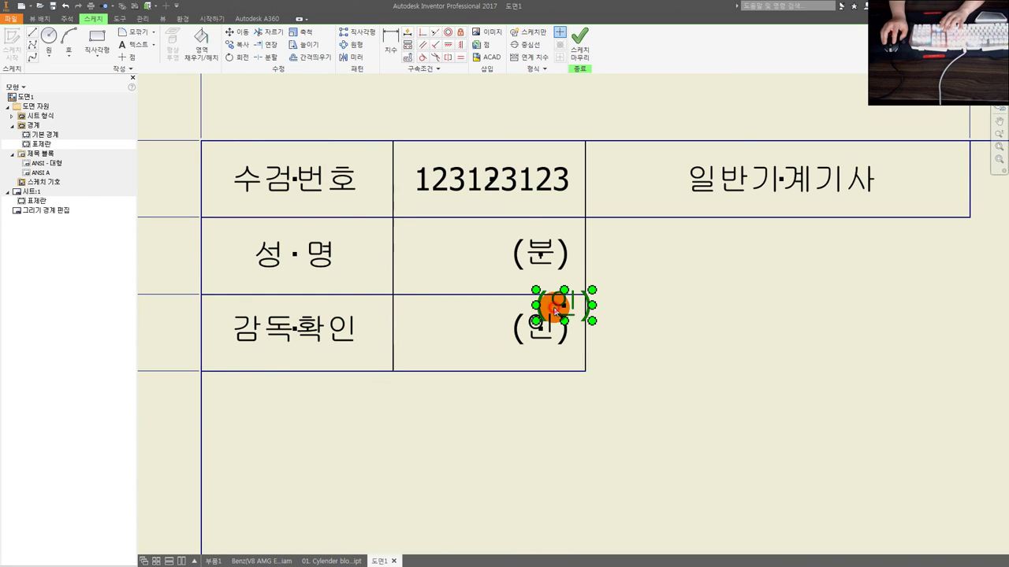
{"action": "scroll", "coordinate": [556, 315], "scroll_direction": "up", "scroll_amount": 5}
{"action": "scroll", "coordinate": [623, 354], "scroll_direction": "up", "scroll_amount": 3}
{"action": "left_click", "coordinate": [576, 55]}
{"action": "left_click", "coordinate": [412, 300]}
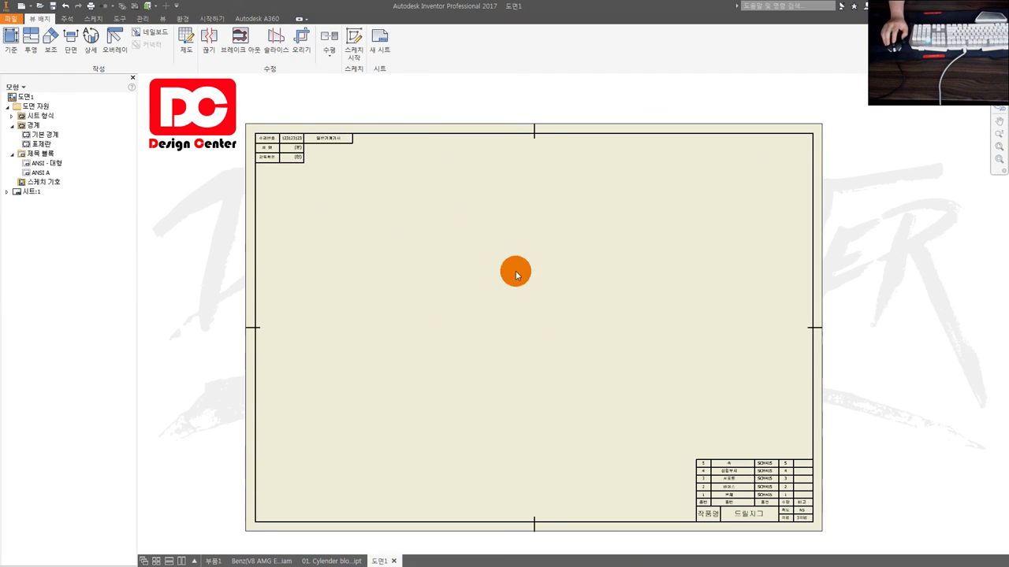
{"action": "scroll", "coordinate": [832, 471], "scroll_direction": "up", "scroll_amount": 3}
{"action": "scroll", "coordinate": [812, 460], "scroll_direction": "down", "scroll_amount": 2}
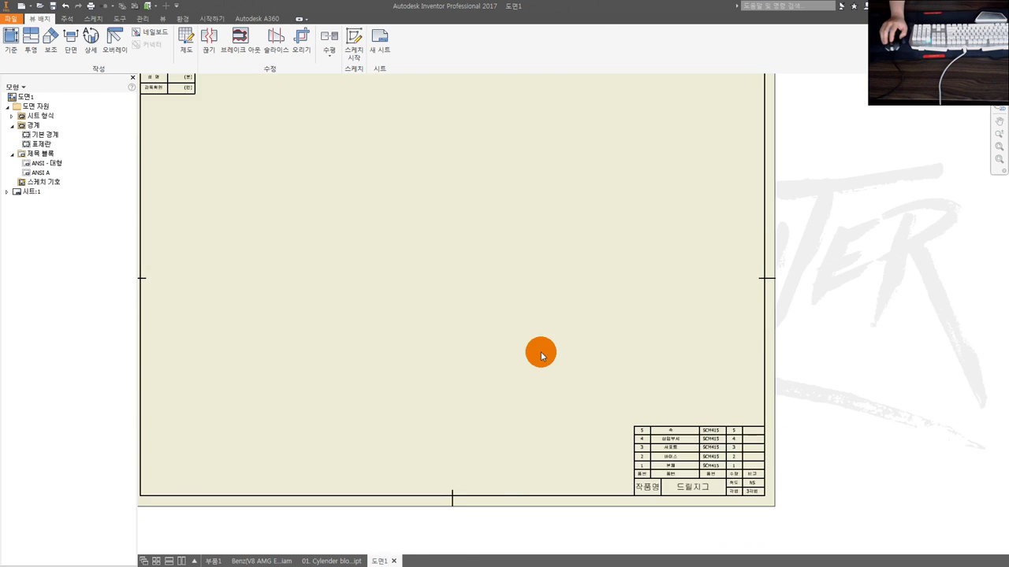
{"action": "scroll", "coordinate": [541, 351], "scroll_direction": "down", "scroll_amount": 2}
{"action": "middle_click_drag", "start_coordinate": [536, 354], "coordinate": [603, 353]}
{"action": "scroll", "coordinate": [604, 354], "scroll_direction": "up", "scroll_amount": 3}
{"action": "scroll", "coordinate": [585, 284], "scroll_direction": "down", "scroll_amount": 2}
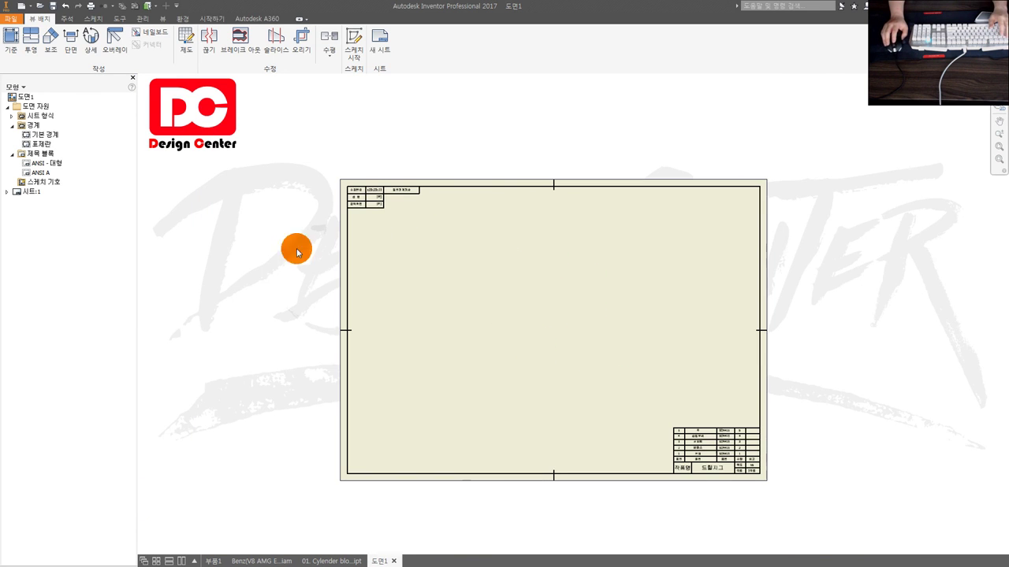
{"action": "left_click_drag", "start_coordinate": [44, 146], "coordinate": [360, 225]}
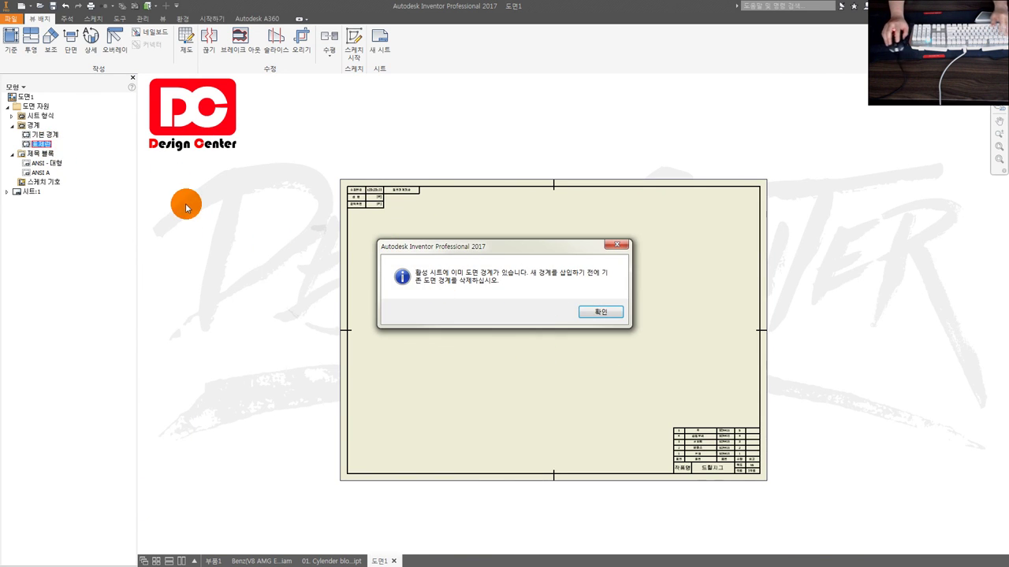
{"action": "key", "text": "Return"}
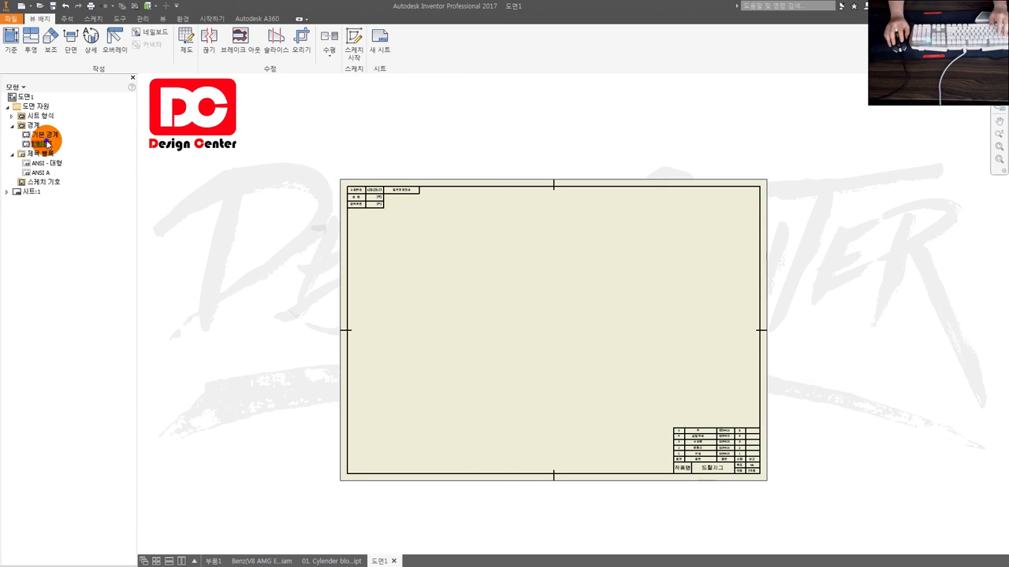
{"action": "right_click", "coordinate": [48, 143]}
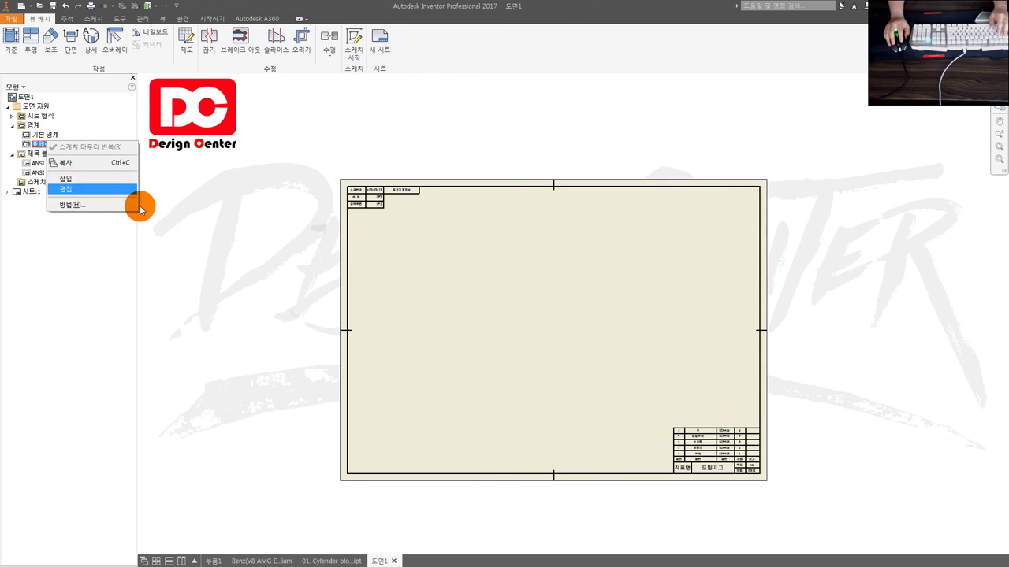
{"action": "left_click", "coordinate": [371, 203]}
{"action": "left_click", "coordinate": [380, 204]}
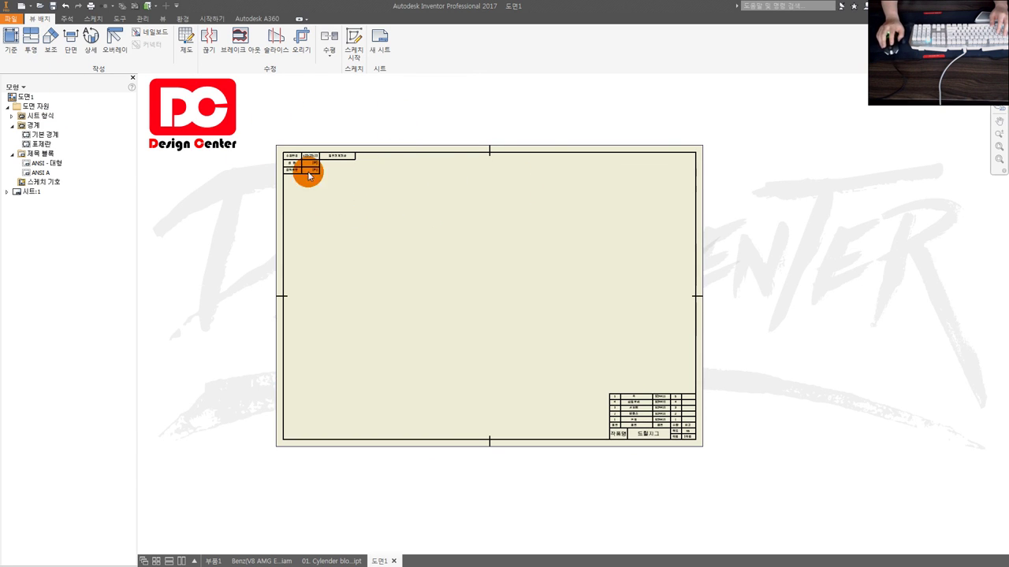
Step: Place a 1:1 Front base view of 1-본체.ipt from the 01. 바이스 folder on the sheet
{"action": "left_click", "coordinate": [11, 37]}
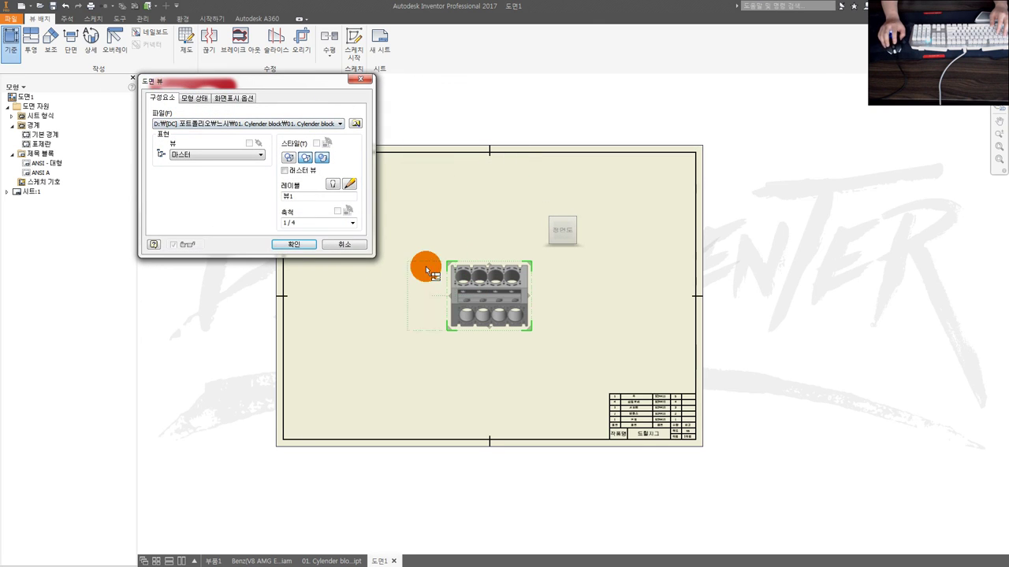
{"action": "scroll", "coordinate": [514, 288], "scroll_direction": "up", "scroll_amount": 3}
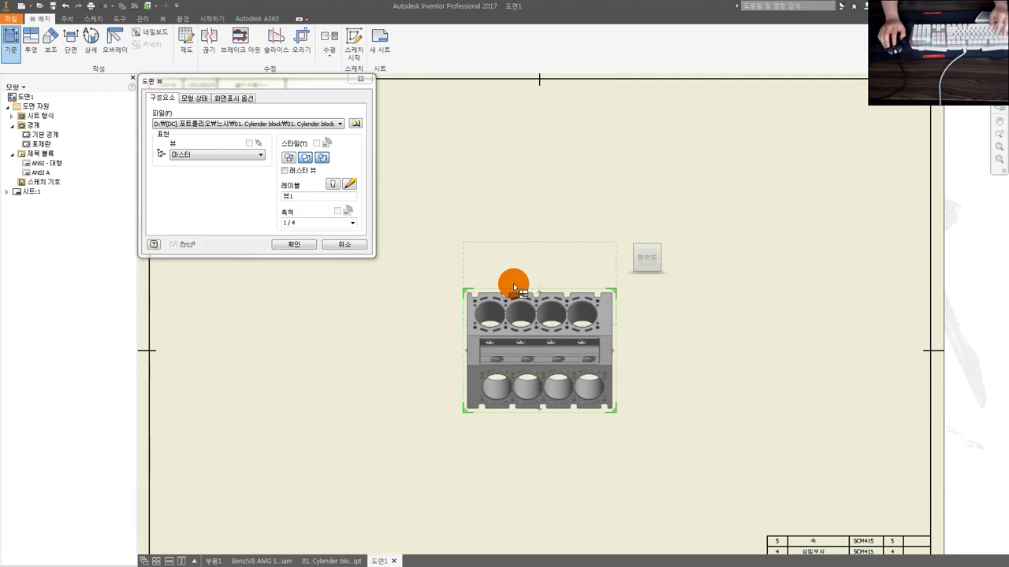
{"action": "left_click", "coordinate": [356, 124]}
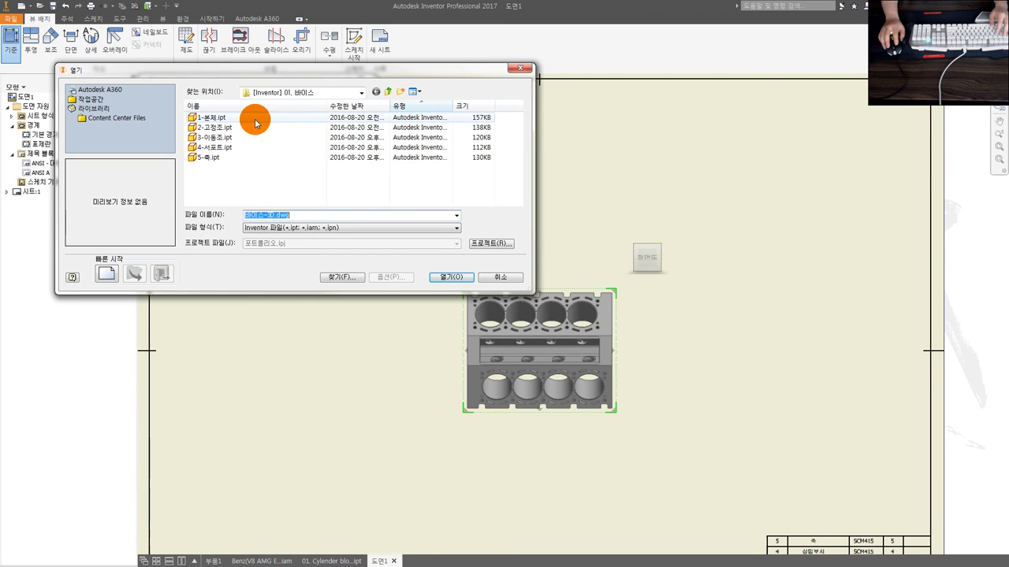
{"action": "double_click", "coordinate": [251, 118]}
{"action": "left_click", "coordinate": [345, 208]}
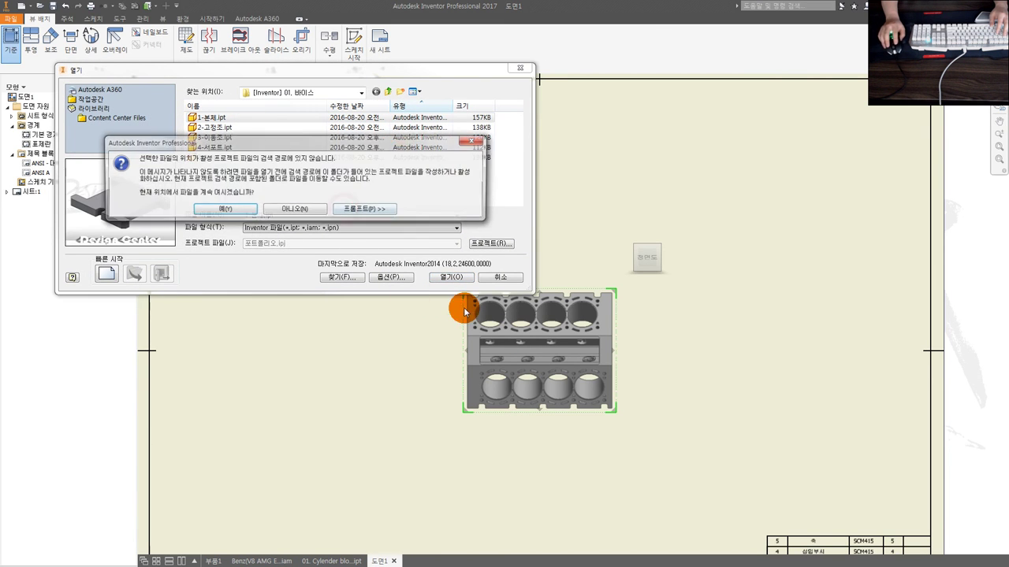
{"action": "left_click", "coordinate": [227, 207]}
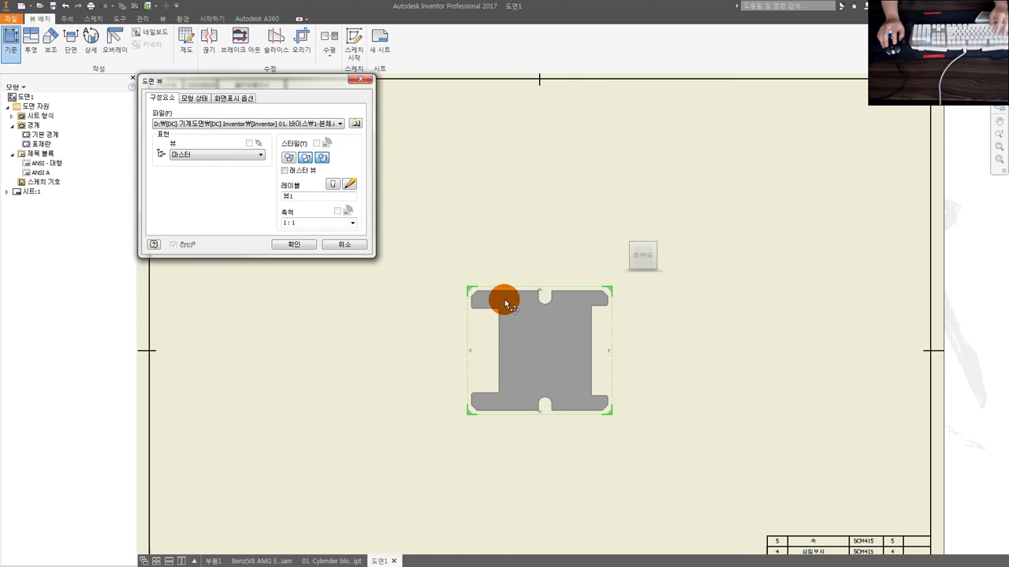
{"action": "mouse_move", "coordinate": [647, 257]}
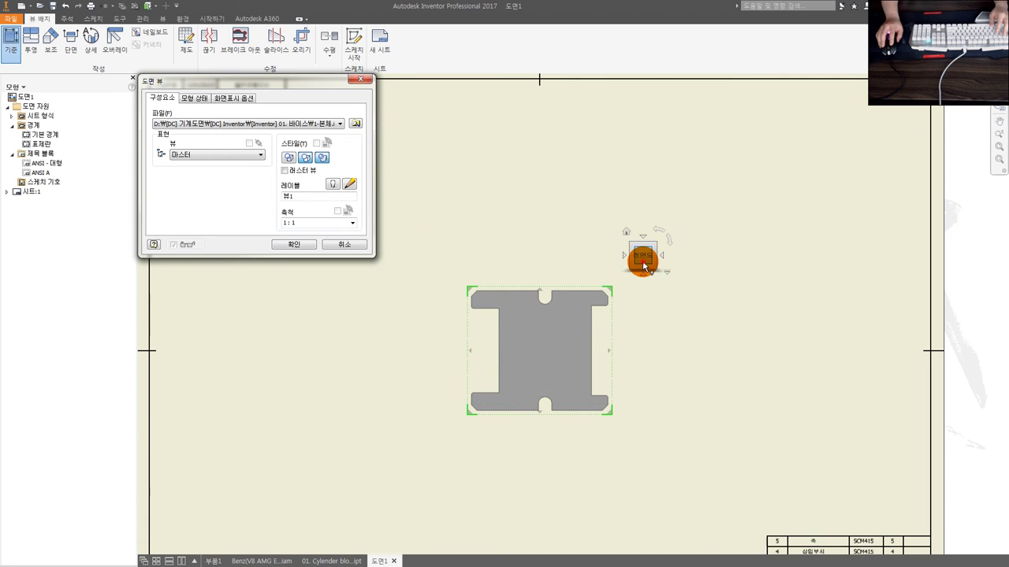
{"action": "left_click", "coordinate": [643, 266]}
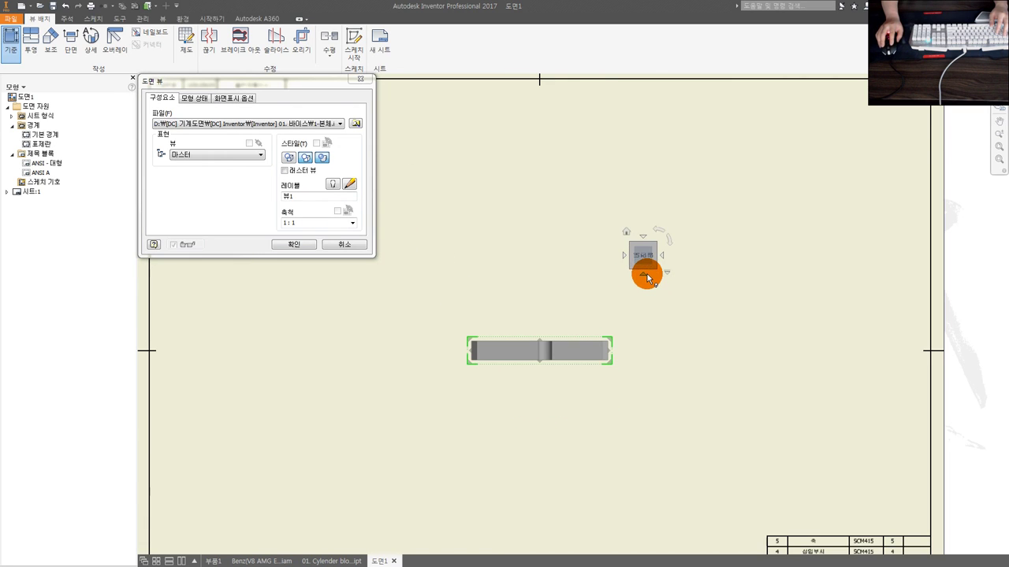
{"action": "left_click", "coordinate": [293, 245]}
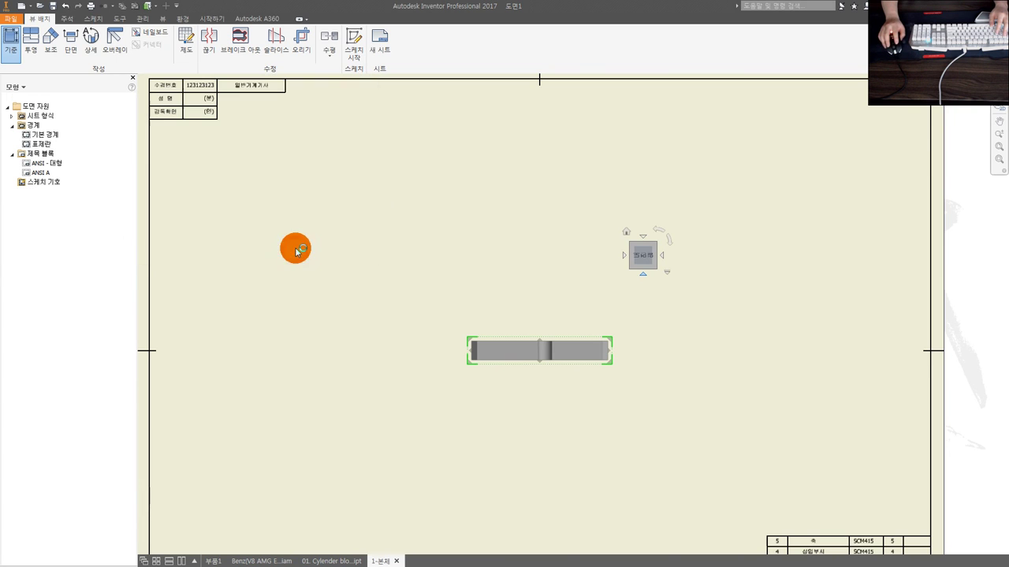
Step: Project two isometric views of 1-본체 from the front base view
{"action": "left_click", "coordinate": [38, 47]}
{"action": "left_click", "coordinate": [545, 350]}
{"action": "left_click", "coordinate": [378, 260]}
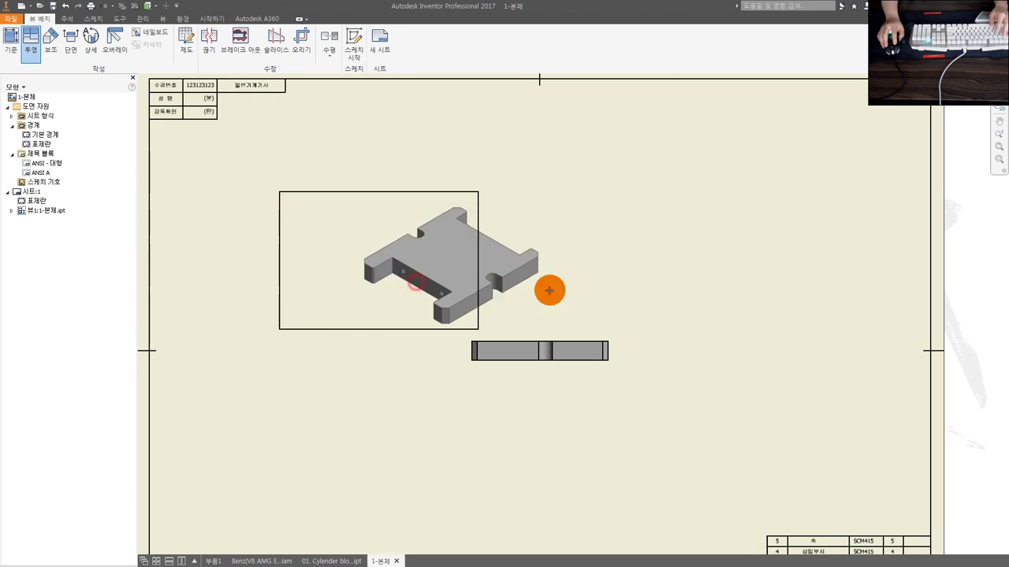
{"action": "right_click", "coordinate": [625, 276]}
{"action": "left_click", "coordinate": [658, 279]}
Step: Move the two isometric views into place and delete the flat front base view
{"action": "left_click_drag", "start_coordinate": [417, 195], "coordinate": [342, 160]}
{"action": "left_click_drag", "start_coordinate": [499, 166], "coordinate": [472, 167]}
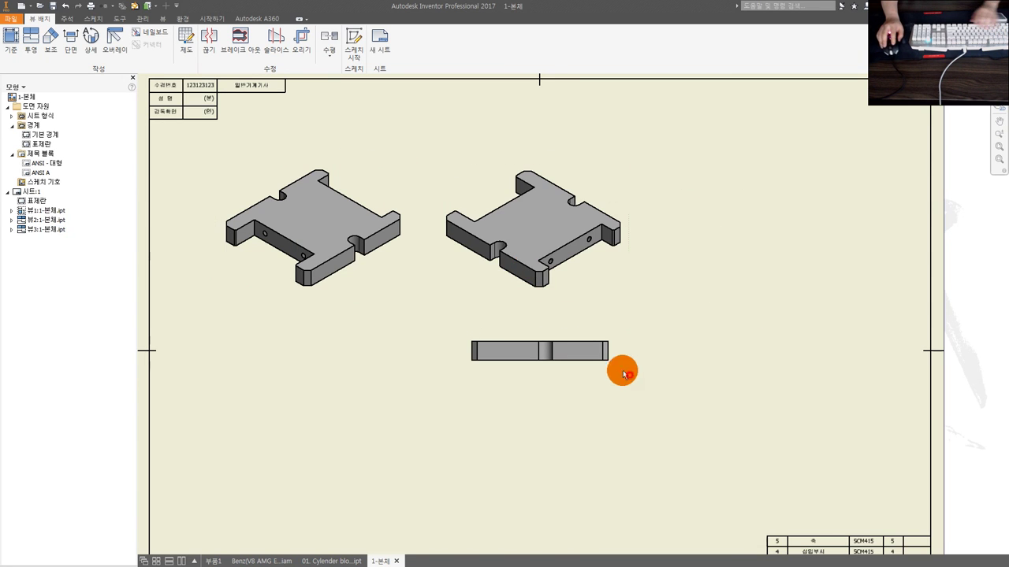
{"action": "left_click", "coordinate": [565, 341]}
{"action": "key", "text": "Delete"}
{"action": "key", "text": "Return"}
{"action": "left_click", "coordinate": [8, 52]}
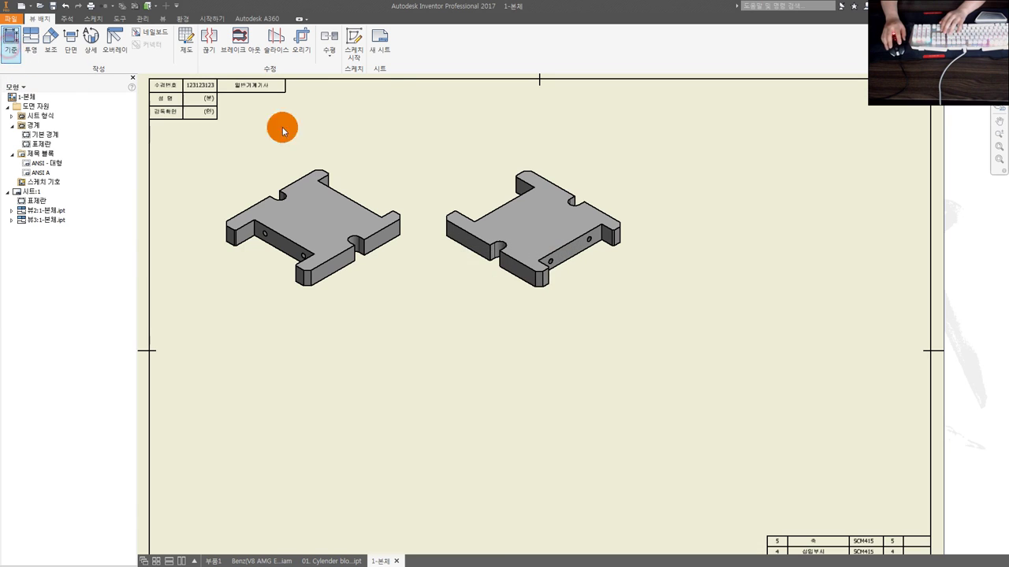
Step: Place a 1:1 base view of the 2-고정조 part on the sheet
{"action": "left_click", "coordinate": [357, 124]}
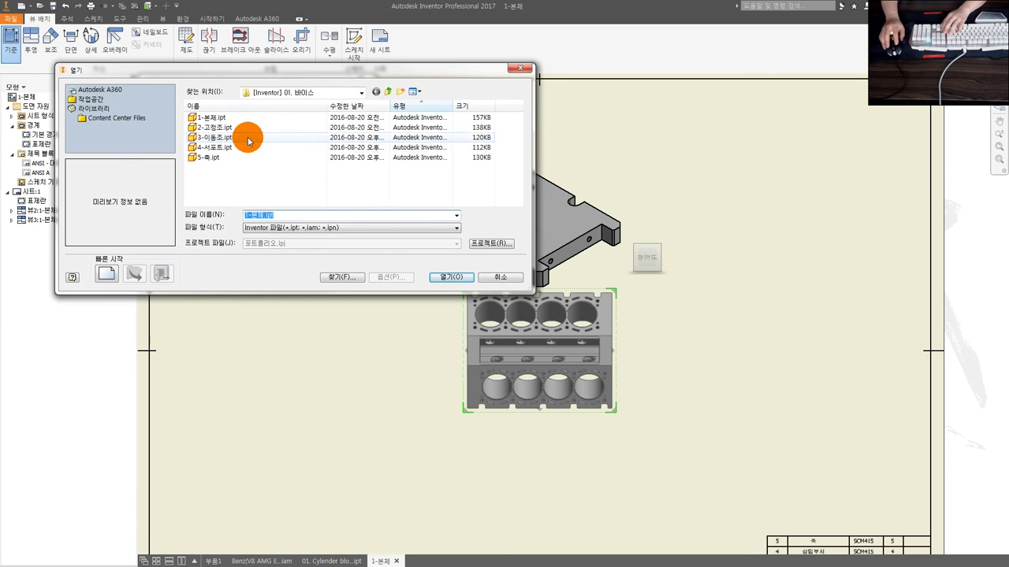
{"action": "left_click", "coordinate": [241, 130]}
{"action": "double_click", "coordinate": [241, 130]}
{"action": "left_click", "coordinate": [337, 211]}
{"action": "left_click", "coordinate": [246, 212]}
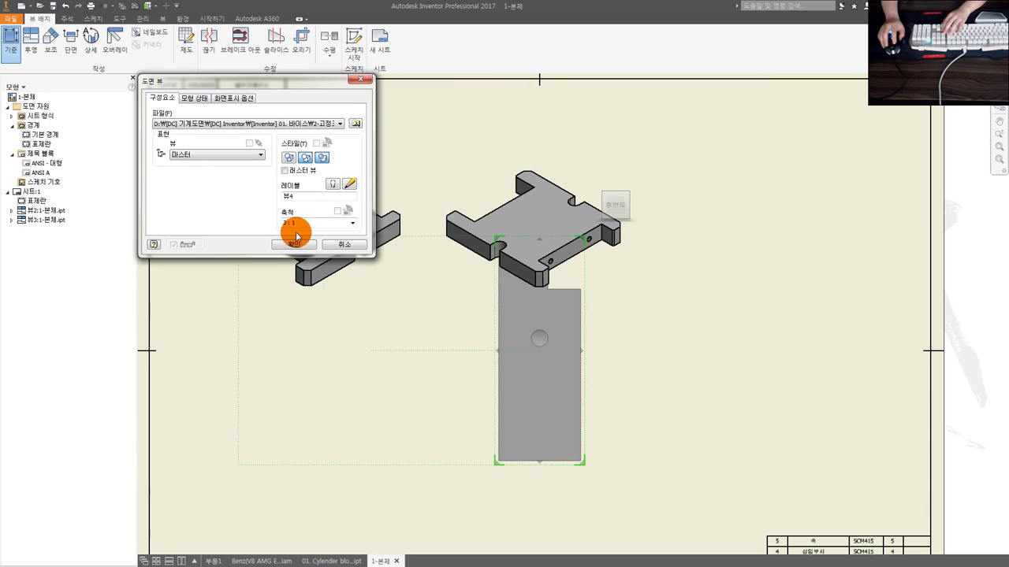
{"action": "scroll", "coordinate": [447, 341], "scroll_direction": "up", "scroll_amount": 3}
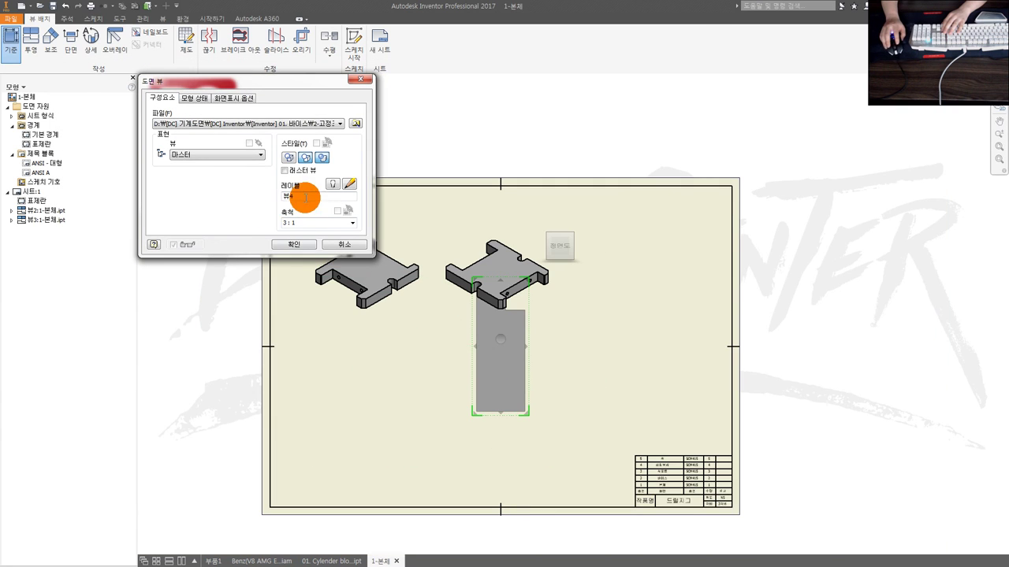
{"action": "left_click", "coordinate": [351, 223]}
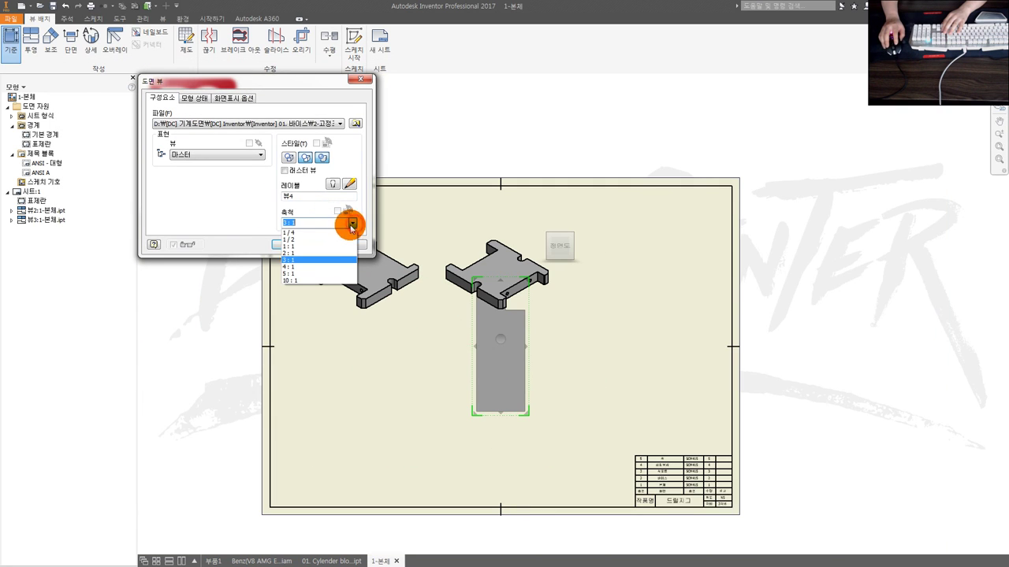
{"action": "left_click", "coordinate": [311, 246]}
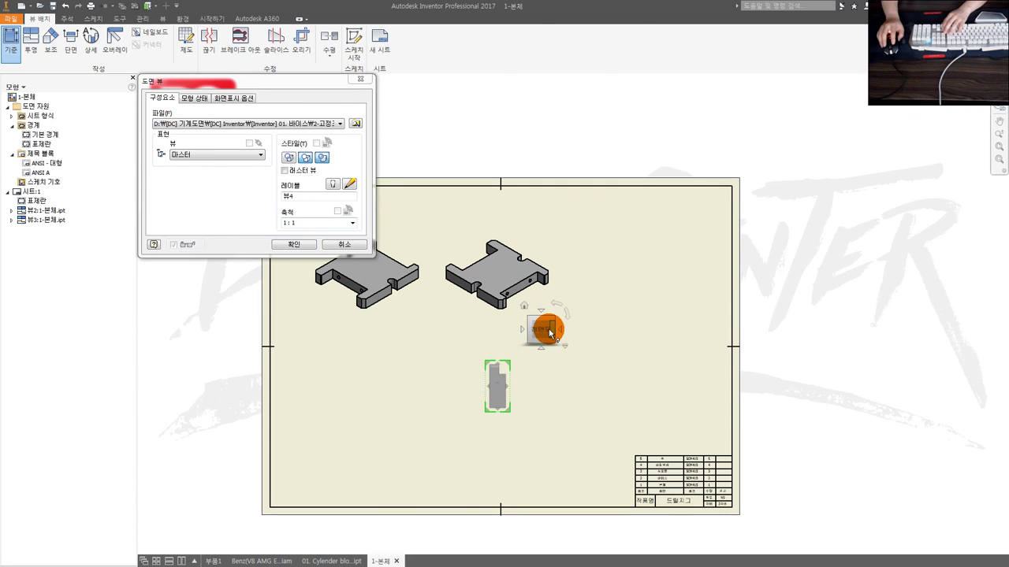
{"action": "left_click", "coordinate": [300, 249]}
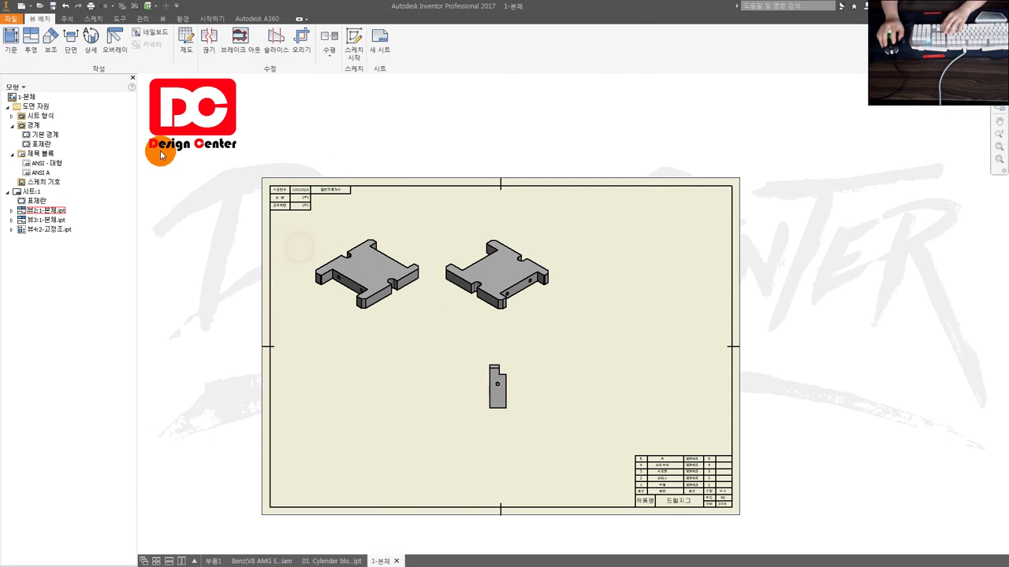
Step: Project left and right isometric views of 2-고정조, then delete the narrow base view
{"action": "left_click", "coordinate": [29, 43]}
{"action": "left_click", "coordinate": [493, 380]}
{"action": "left_click", "coordinate": [447, 348]}
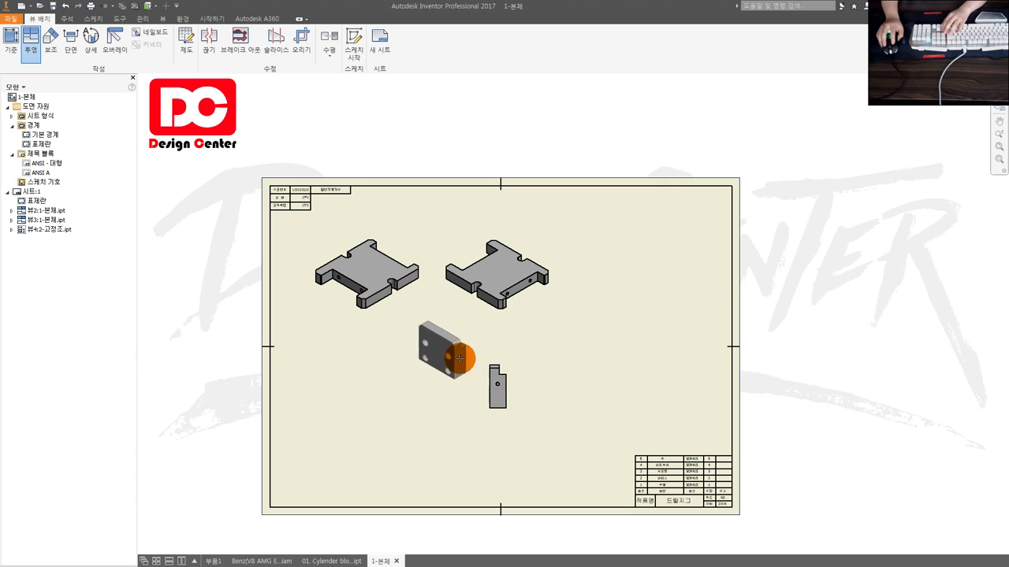
{"action": "left_click", "coordinate": [577, 365]}
{"action": "right_click", "coordinate": [557, 378]}
{"action": "left_click", "coordinate": [583, 367]}
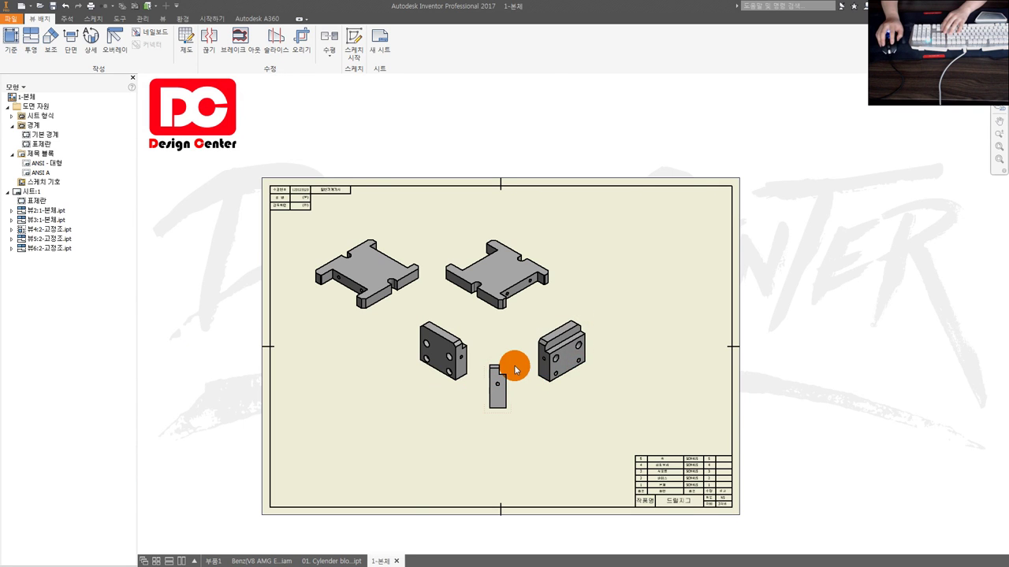
{"action": "key", "text": "Delete"}
{"action": "key", "text": "Return"}
{"action": "left_click", "coordinate": [11, 40]}
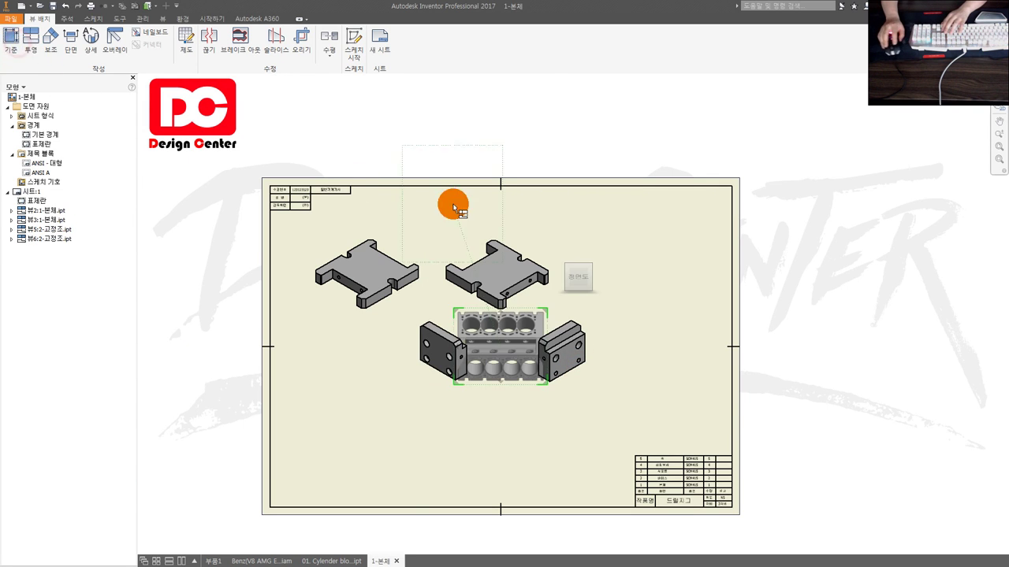
Step: Place a 1:1 base view of 4-서포트.ipt low on the sheet
{"action": "left_click", "coordinate": [355, 123]}
{"action": "left_click", "coordinate": [223, 148]}
{"action": "double_click", "coordinate": [223, 148]}
{"action": "left_click", "coordinate": [329, 203]}
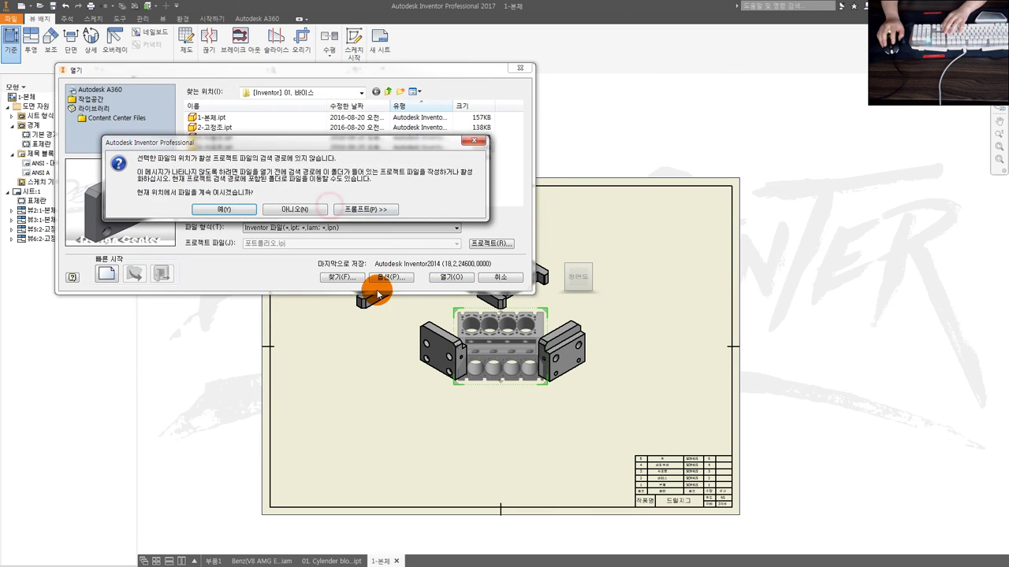
{"action": "left_click", "coordinate": [239, 210]}
{"action": "left_click", "coordinate": [287, 223]}
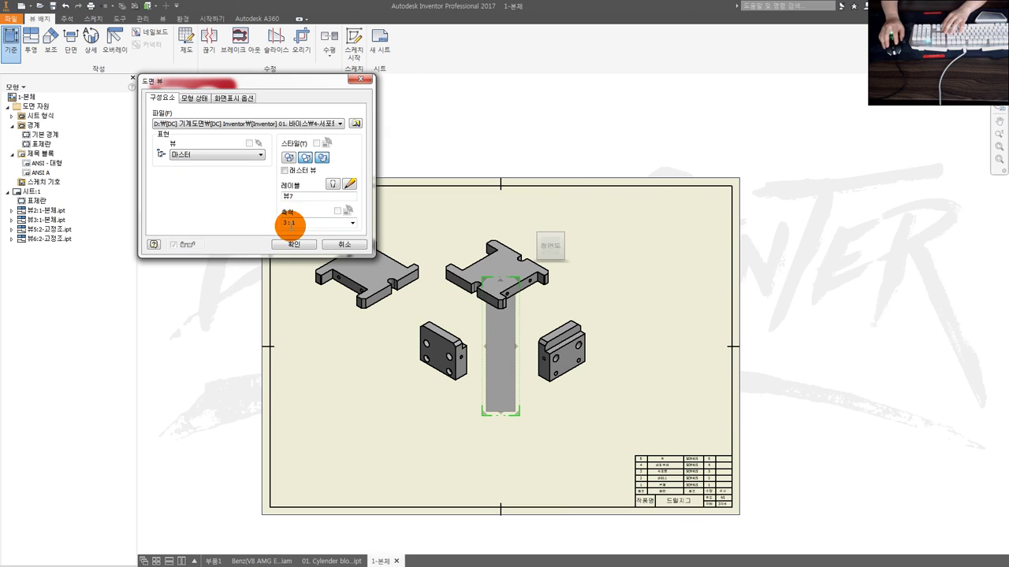
{"action": "left_click", "coordinate": [341, 229]}
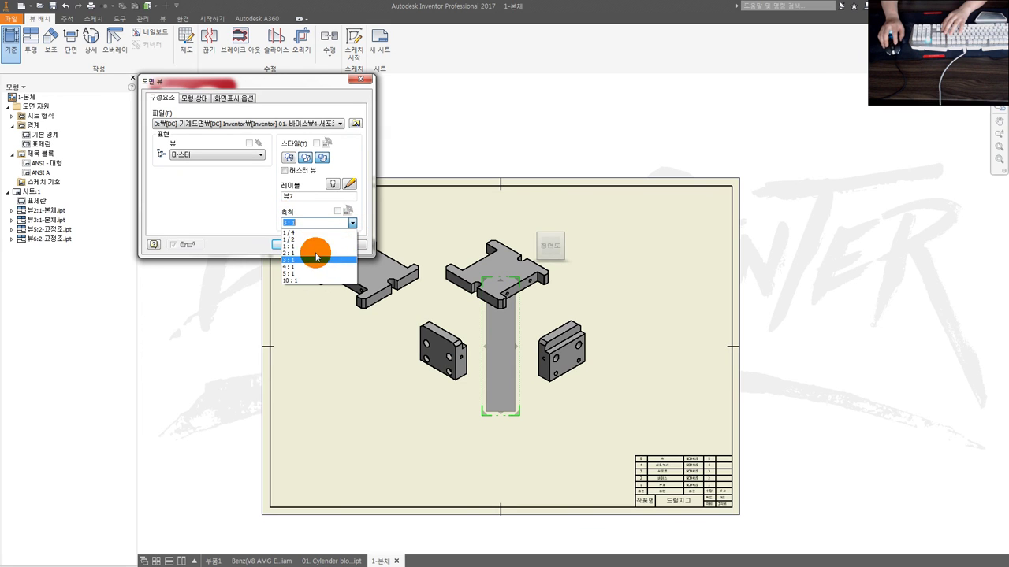
{"action": "left_click", "coordinate": [311, 246]}
{"action": "left_click_drag", "start_coordinate": [499, 342], "coordinate": [499, 408]}
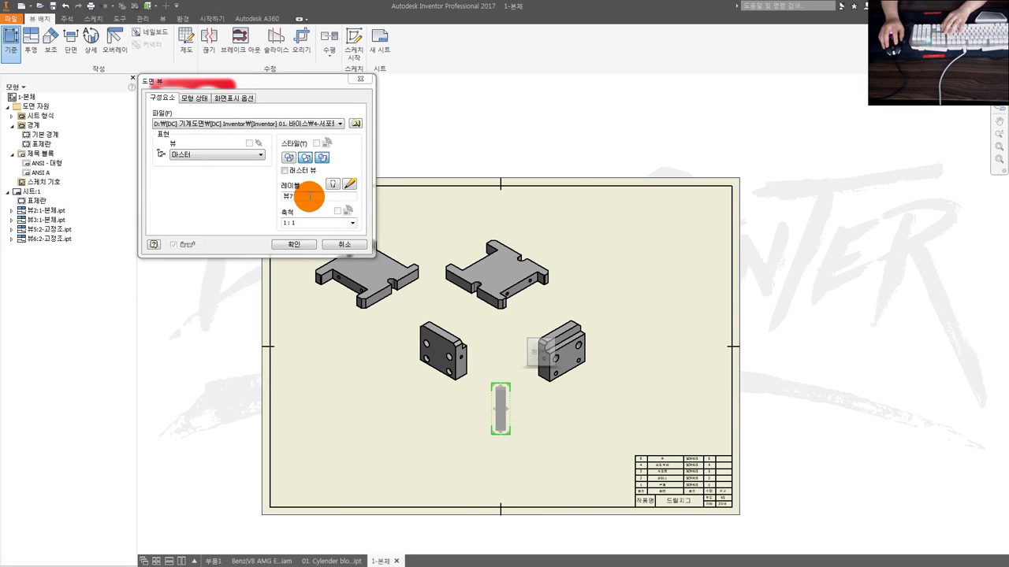
{"action": "left_click", "coordinate": [291, 246]}
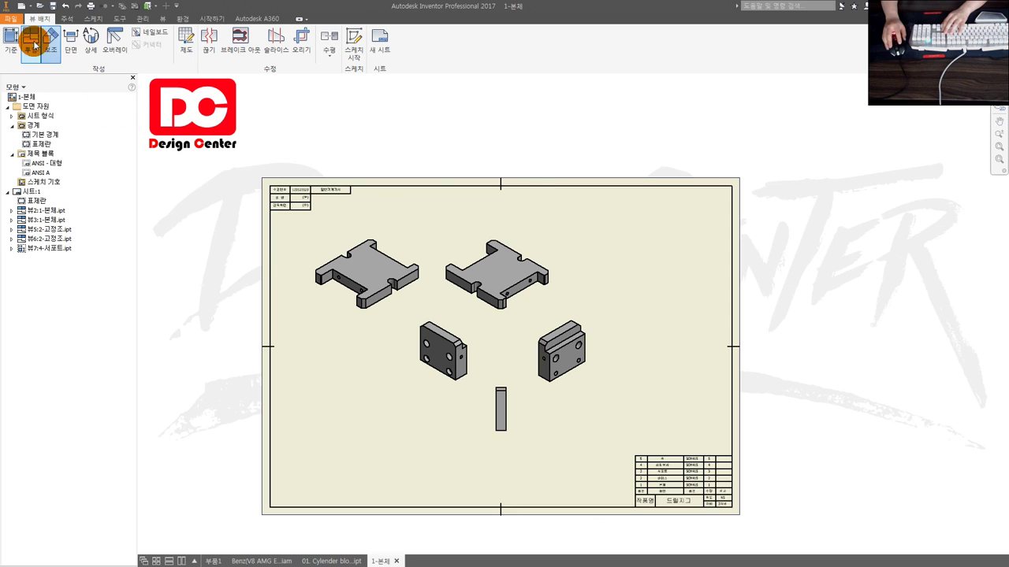
Step: Pick projected view positions left, above-left and right of the 4-서포트 view
{"action": "left_click", "coordinate": [31, 43]}
{"action": "scroll", "coordinate": [490, 382], "scroll_direction": "up", "scroll_amount": 3}
{"action": "left_click", "coordinate": [487, 380]}
{"action": "left_click", "coordinate": [438, 382]}
{"action": "left_click", "coordinate": [480, 334]}
{"action": "left_click", "coordinate": [531, 331]}
{"action": "right_click", "coordinate": [534, 331]}
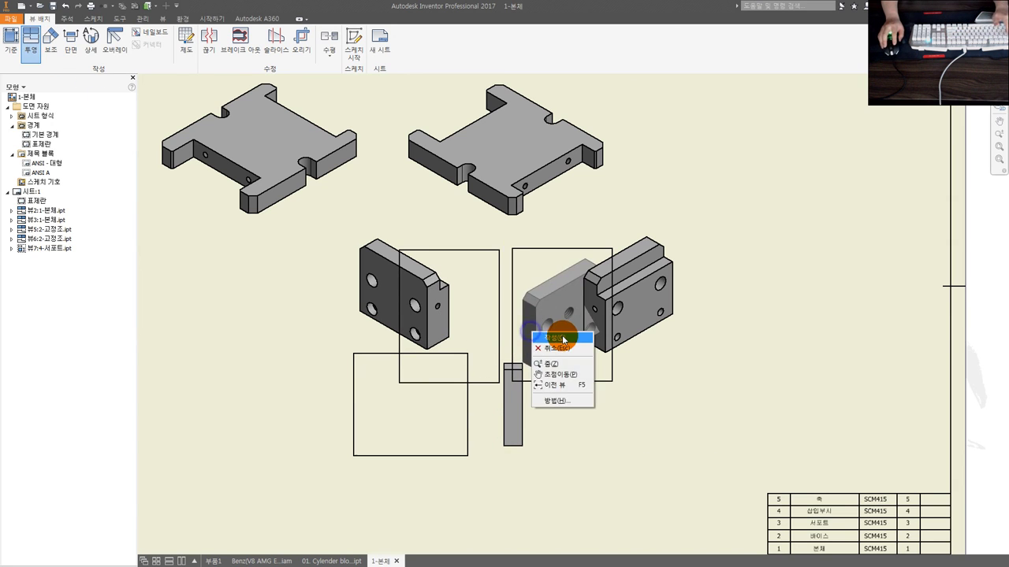
Step: Create the 4-서포트 projected views, then delete the unwanted lower-left view and the narrow view
{"action": "left_click", "coordinate": [551, 338]}
{"action": "left_click", "coordinate": [407, 248]}
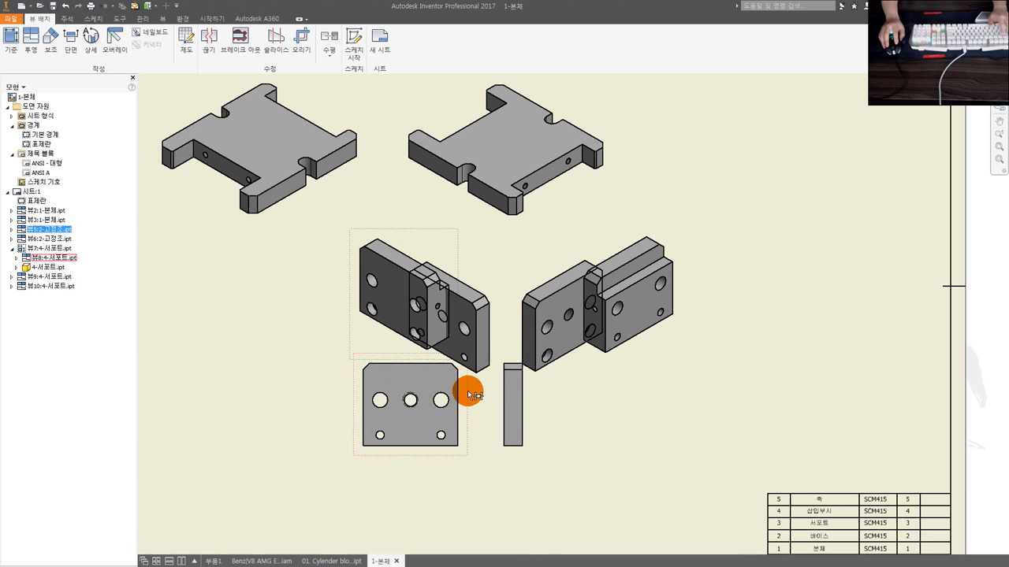
{"action": "key", "text": "Delete"}
{"action": "key", "text": "Return"}
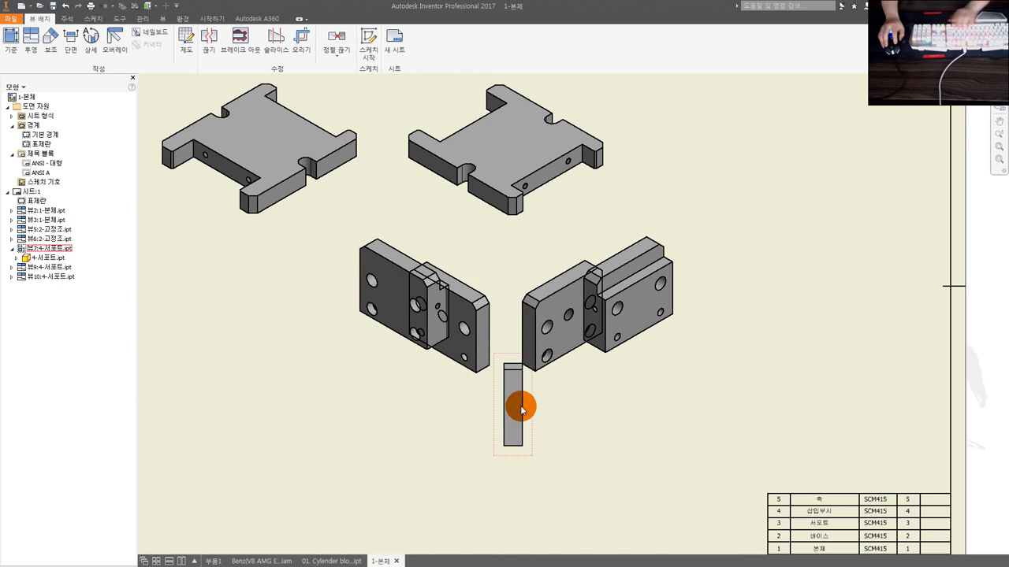
{"action": "right_click", "coordinate": [534, 405]}
{"action": "key", "text": "Delete"}
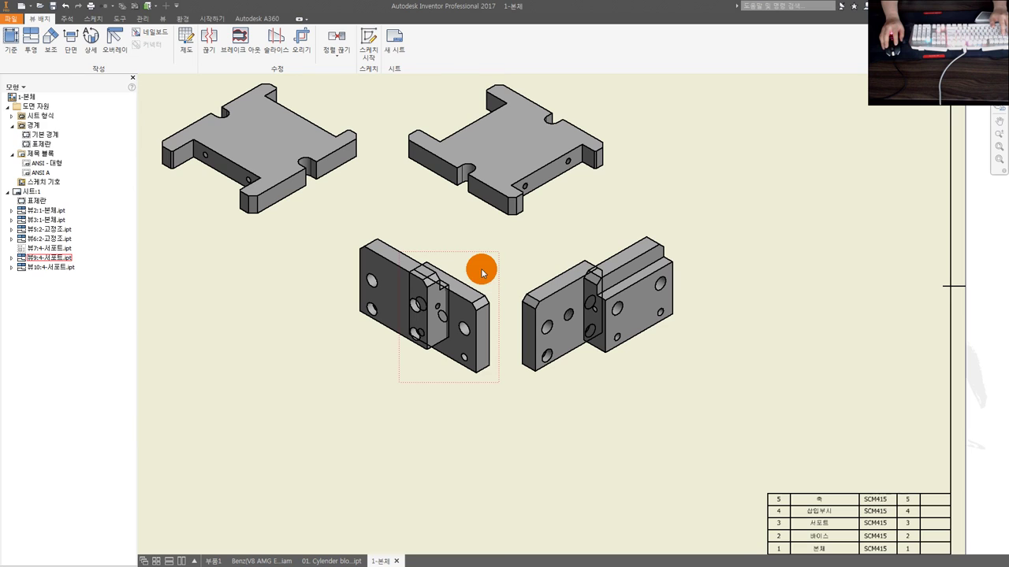
Step: Move the two plate views to the bottom and align them horizontally
{"action": "left_click_drag", "start_coordinate": [488, 258], "coordinate": [454, 407]}
{"action": "mouse_move", "coordinate": [533, 264]}
{"action": "left_mouse_down"}
{"action": "mouse_move", "coordinate": [535, 327]}
{"action": "mouse_move", "coordinate": [511, 367]}
{"action": "left_mouse_up"}
{"action": "right_click", "coordinate": [435, 413]}
{"action": "key", "text": "a"}
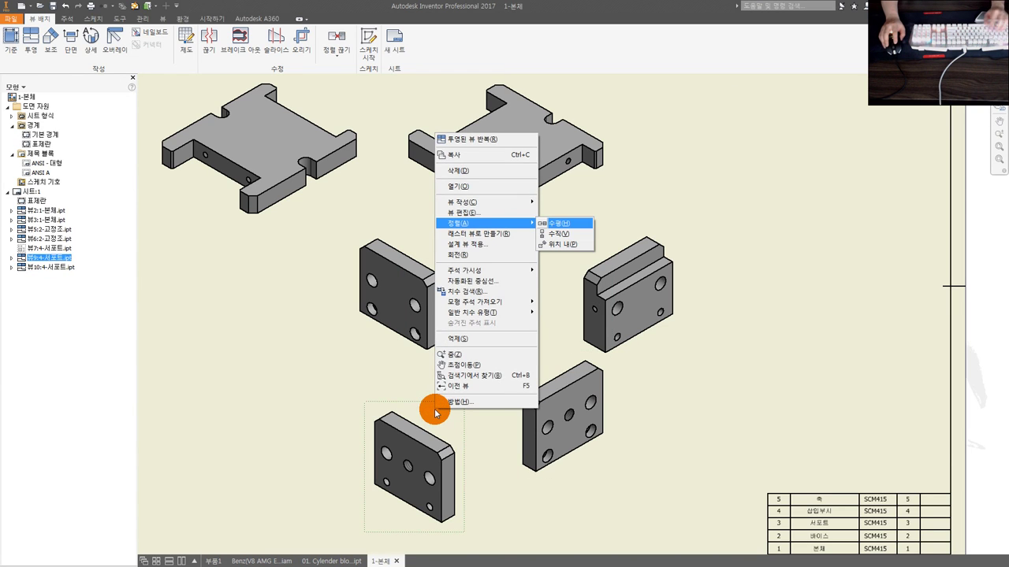
{"action": "key", "text": "h"}
{"action": "left_click", "coordinate": [536, 370]}
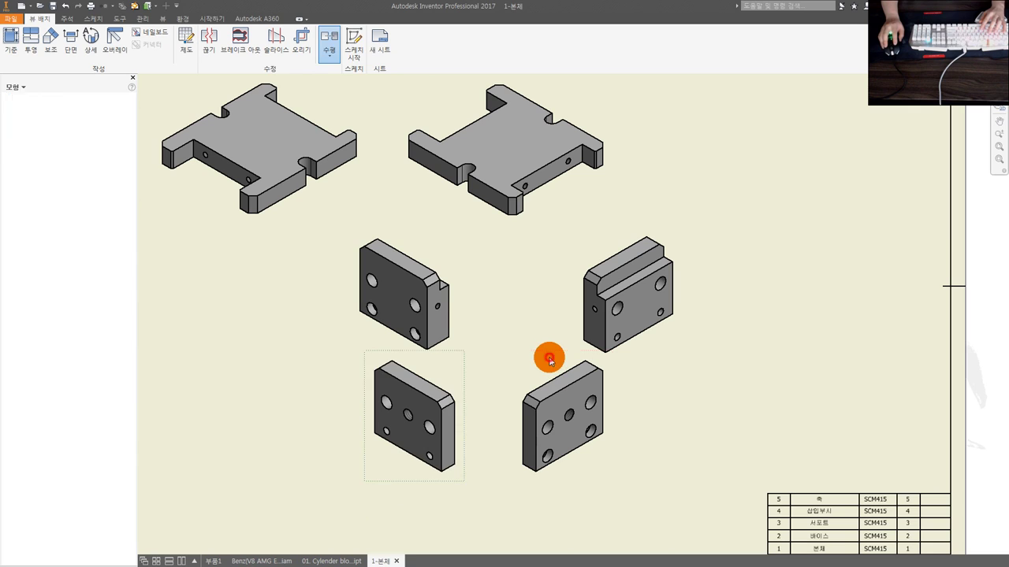
Step: Align the middle pair and the top pair of views horizontally
{"action": "right_click", "coordinate": [441, 257]}
{"action": "left_click", "coordinate": [442, 262]}
{"action": "left_click", "coordinate": [586, 259]}
{"action": "left_click", "coordinate": [383, 128]}
{"action": "right_click", "coordinate": [375, 122]}
{"action": "key", "text": "h"}
{"action": "left_click", "coordinate": [479, 128]}
{"action": "scroll", "coordinate": [465, 166], "scroll_direction": "down", "scroll_amount": 3}
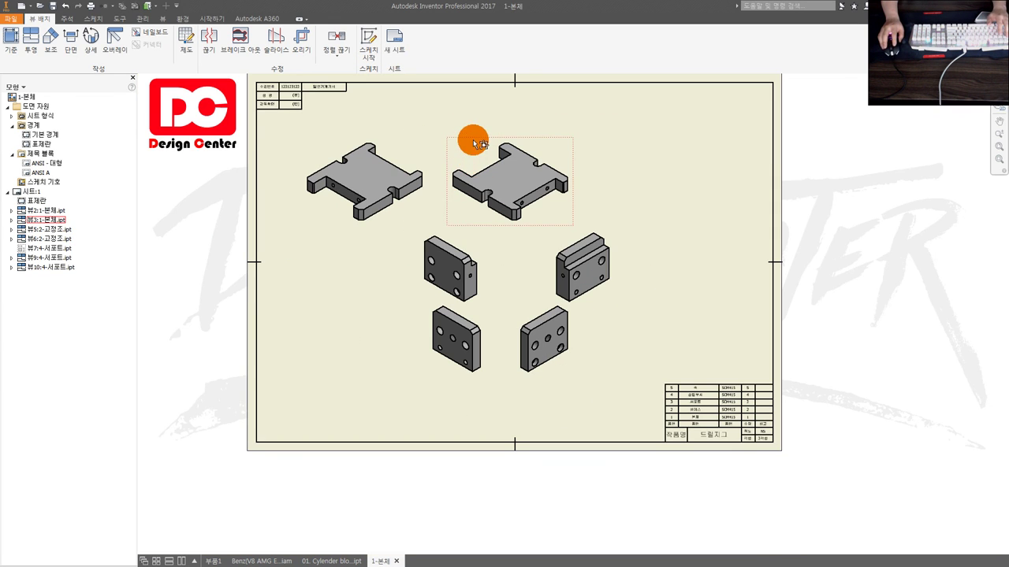
Step: Drag the top, middle and bottom view pairs closer together into two columns
{"action": "left_click_drag", "start_coordinate": [478, 135], "coordinate": [394, 144]}
{"action": "left_click_drag", "start_coordinate": [486, 310], "coordinate": [546, 394]}
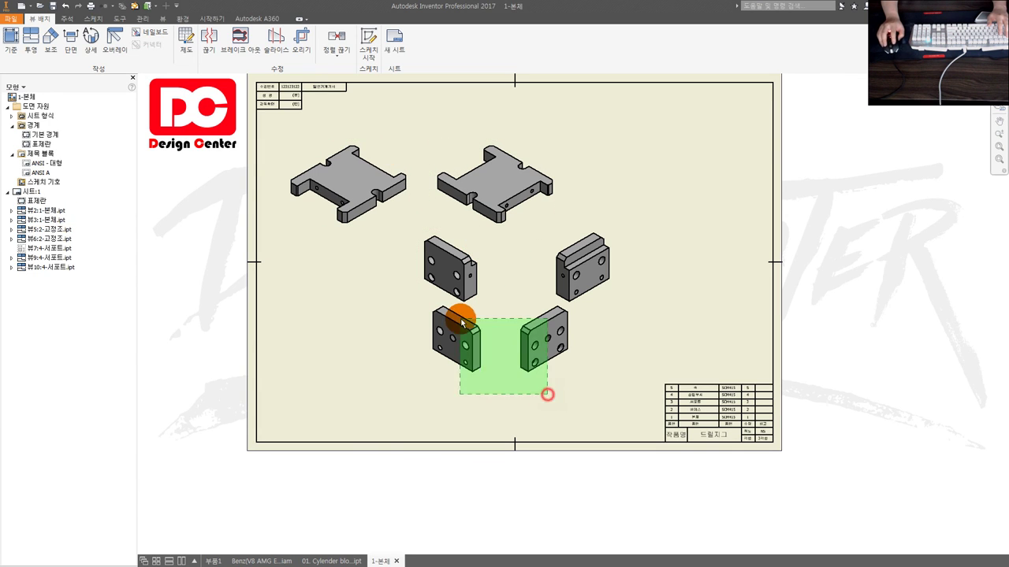
{"action": "left_click_drag", "start_coordinate": [486, 311], "coordinate": [385, 368]}
{"action": "left_click_drag", "start_coordinate": [472, 230], "coordinate": [364, 230]}
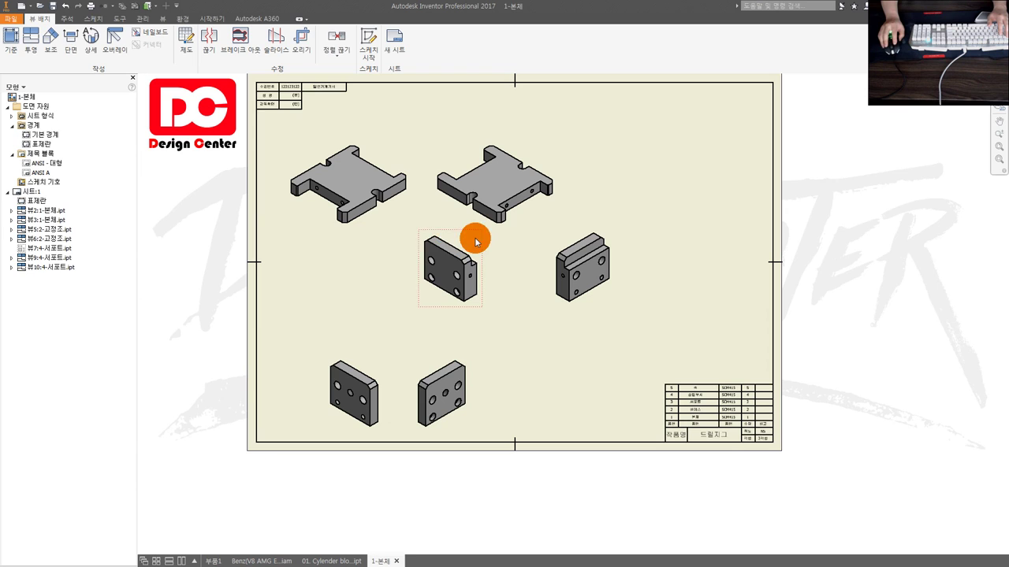
{"action": "left_click_drag", "start_coordinate": [568, 230], "coordinate": [456, 249]}
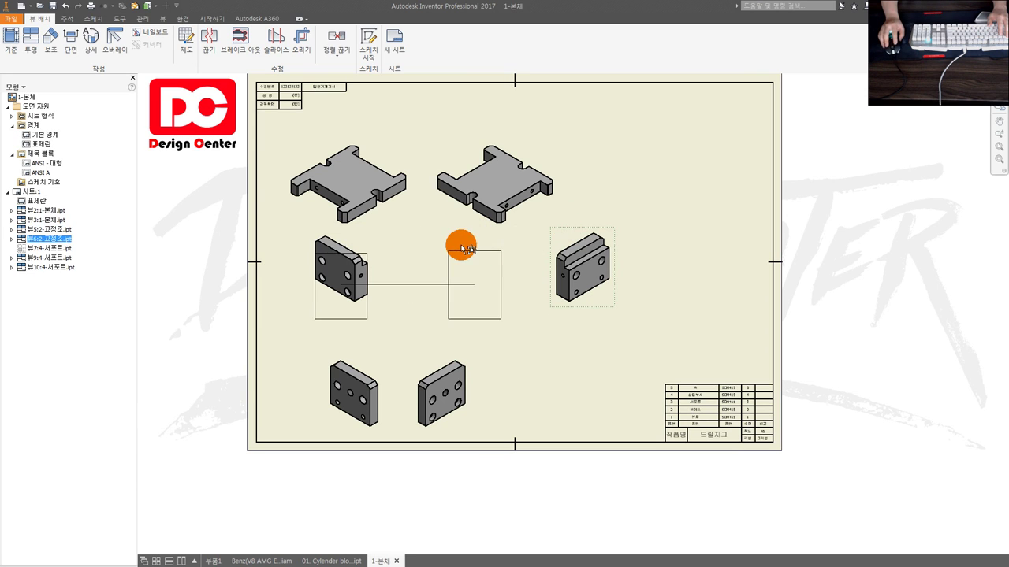
{"action": "left_click_drag", "start_coordinate": [366, 360], "coordinate": [350, 344]}
{"action": "left_click_drag", "start_coordinate": [422, 360], "coordinate": [446, 344]}
{"action": "left_click_drag", "start_coordinate": [365, 347], "coordinate": [381, 347]}
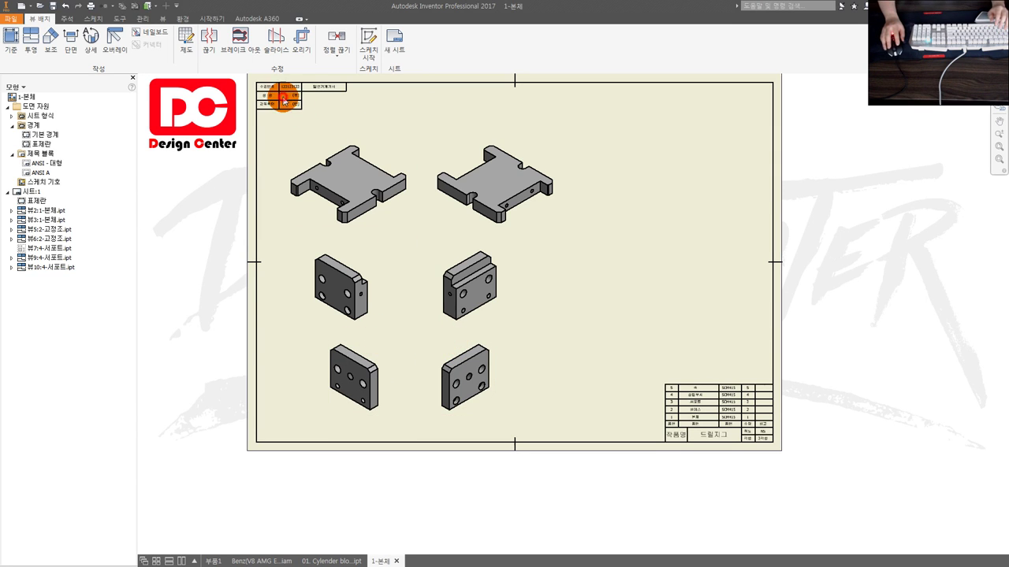
Step: Pan the sheet and nudge the bottom-left view into line with the grid
{"action": "middle_click_drag", "start_coordinate": [284, 101], "coordinate": [223, 151]}
{"action": "left_click", "coordinate": [428, 155]}
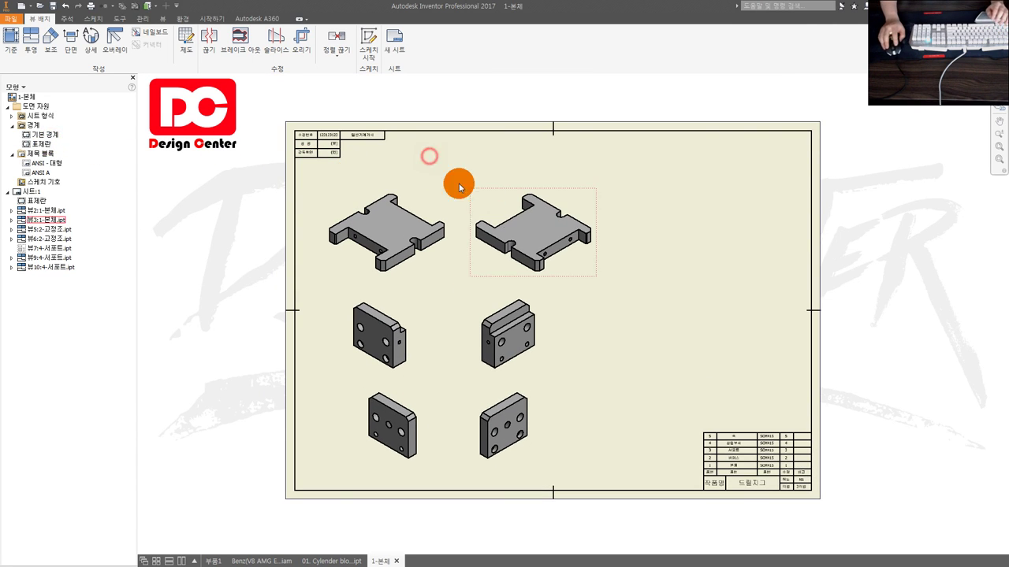
{"action": "left_click", "coordinate": [457, 195]}
{"action": "left_click_drag", "start_coordinate": [412, 309], "coordinate": [427, 295]}
{"action": "left_click", "coordinate": [490, 198]}
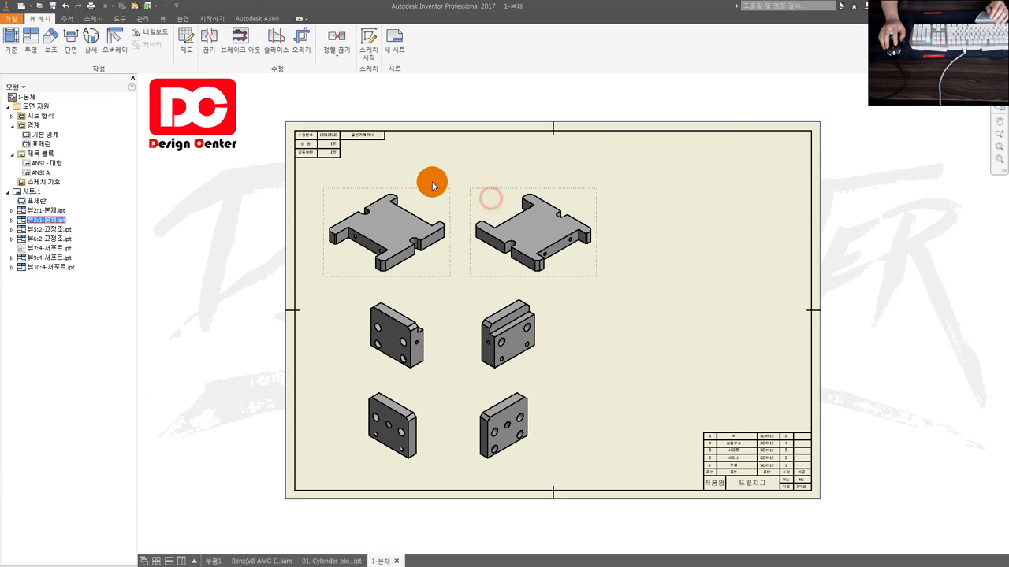
Step: Start a sketch on the sheet itself instead of on the top-right view
{"action": "left_click", "coordinate": [366, 46]}
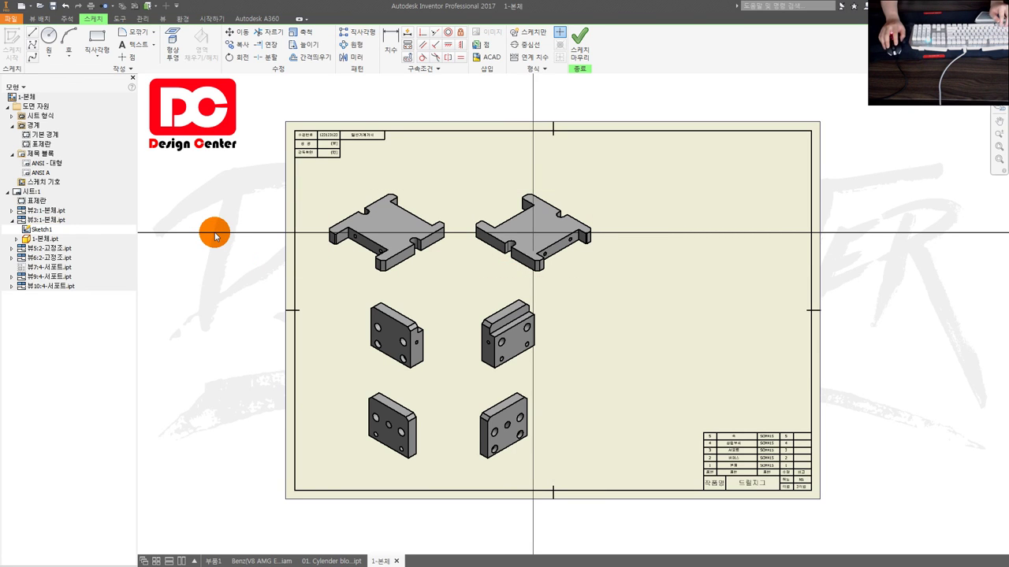
{"action": "key", "text": "ctrl+z"}
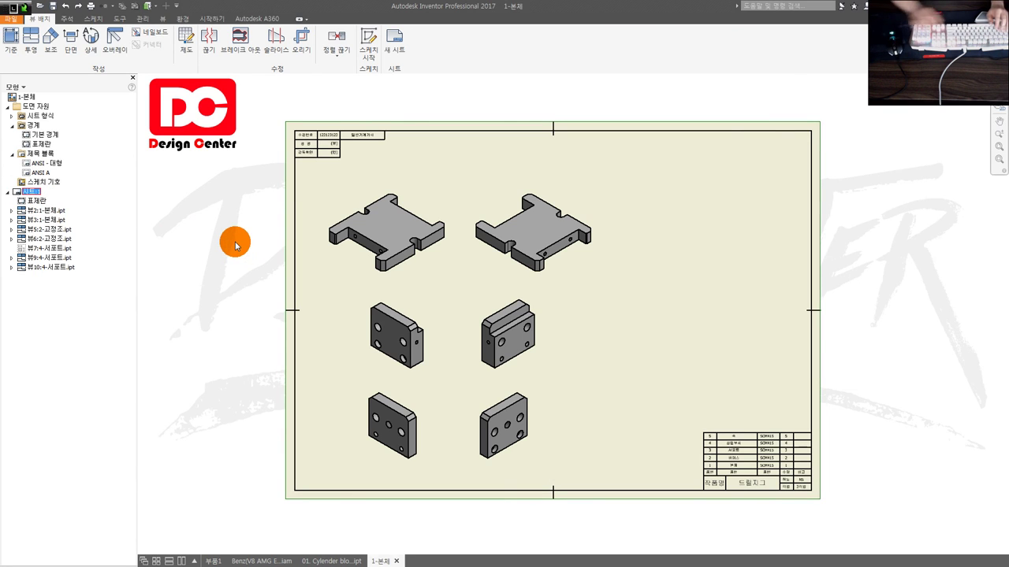
{"action": "key", "text": "s"}
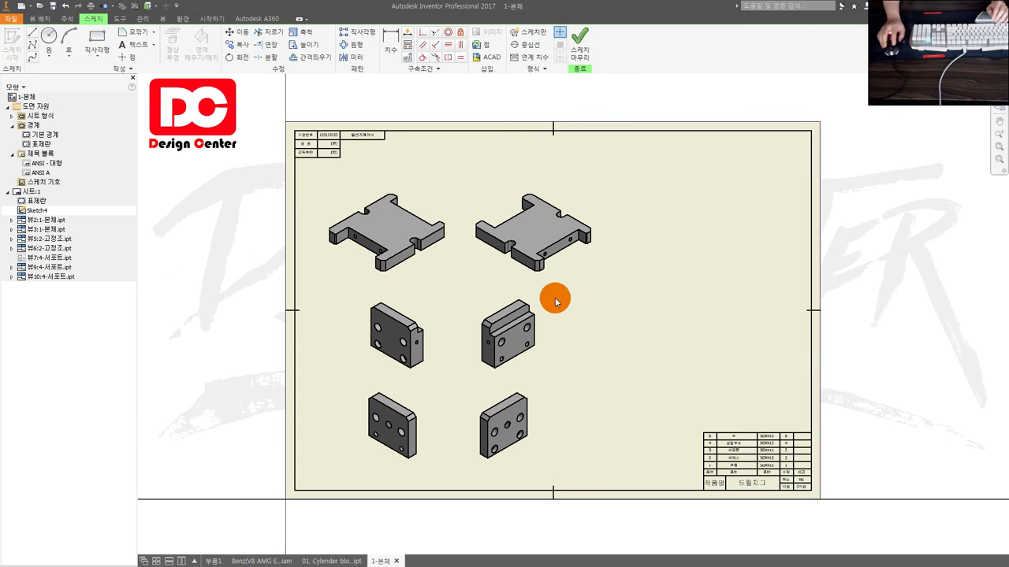
{"action": "scroll", "coordinate": [445, 249], "scroll_direction": "up", "scroll_amount": 1}
{"action": "scroll", "coordinate": [379, 193], "scroll_direction": "down", "scroll_amount": 3}
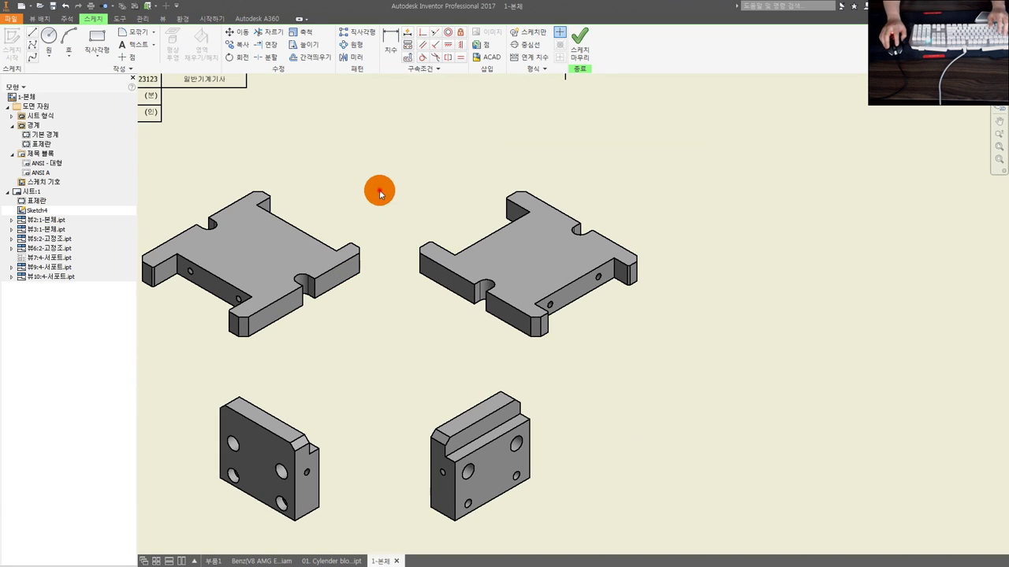
Step: Draw a small circle above the top-left view and add its diameter dimension
{"action": "key", "text": "c"}
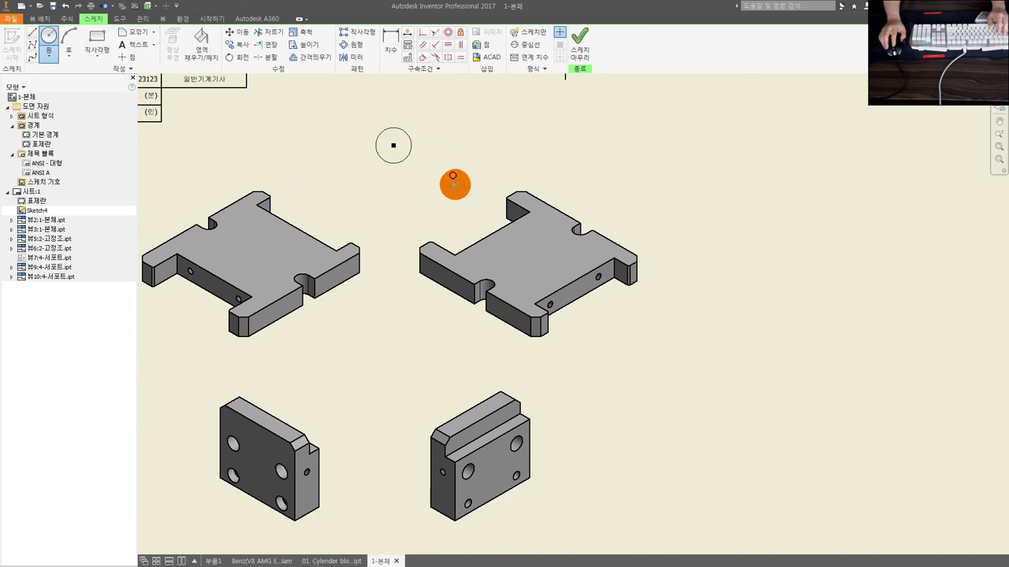
{"action": "middle_click_drag", "start_coordinate": [406, 156], "coordinate": [409, 187]}
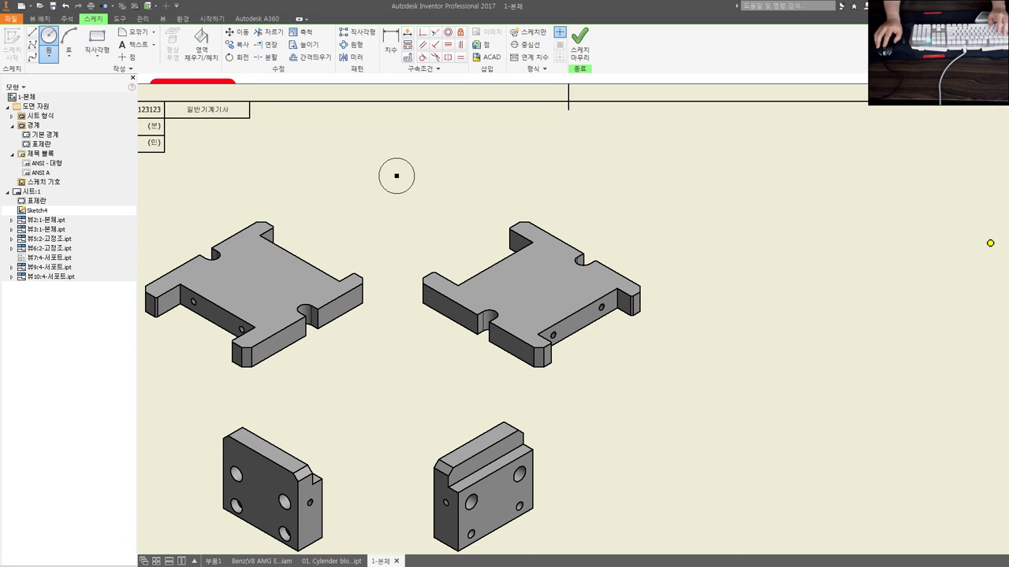
{"action": "middle_click_drag", "start_coordinate": [418, 235], "coordinate": [475, 244]}
{"action": "scroll", "coordinate": [418, 185], "scroll_direction": "down", "scroll_amount": 3}
{"action": "middle_click_drag", "start_coordinate": [419, 185], "coordinate": [387, 213]}
{"action": "key", "text": "d"}
{"action": "left_click", "coordinate": [492, 206]}
{"action": "left_click", "coordinate": [539, 194]}
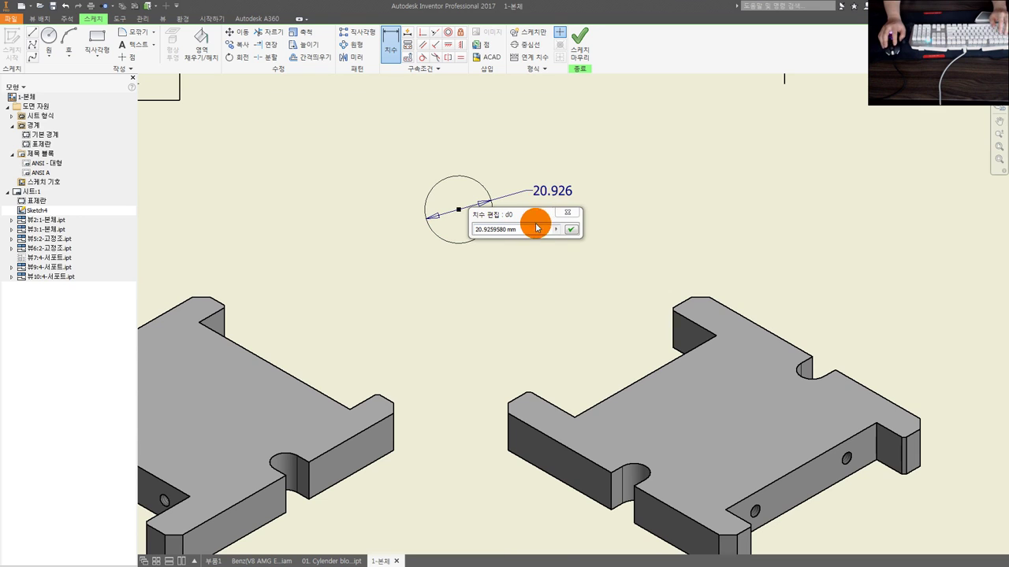
Step: Set the circle's diameter to 6, then edit it to 12
{"action": "left_click", "coordinate": [533, 228]}
{"action": "type", "text": "6"}
{"action": "key", "text": "Return"}
{"action": "scroll", "coordinate": [442, 236], "scroll_direction": "up", "scroll_amount": 3}
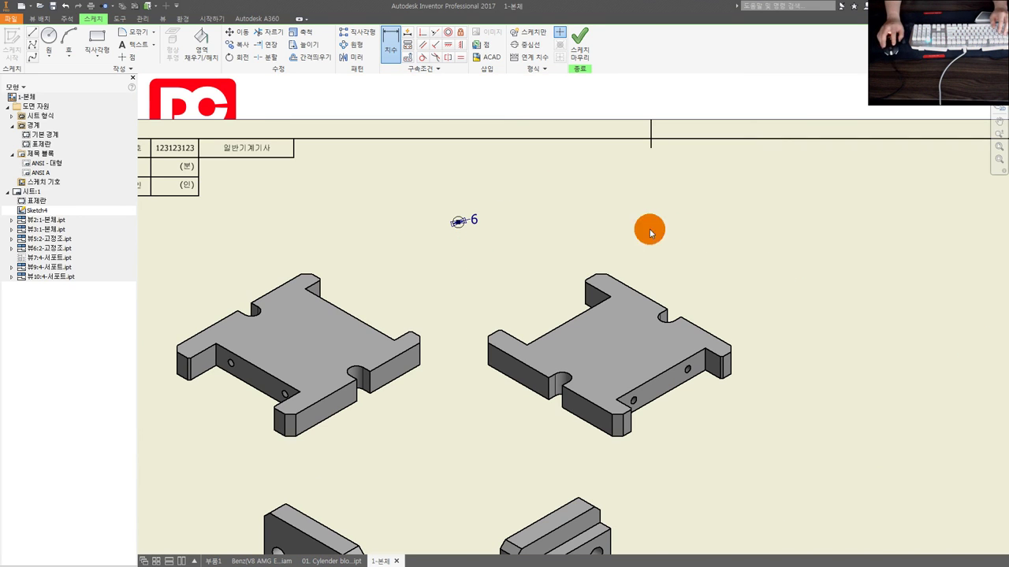
{"action": "double_click", "coordinate": [474, 220]}
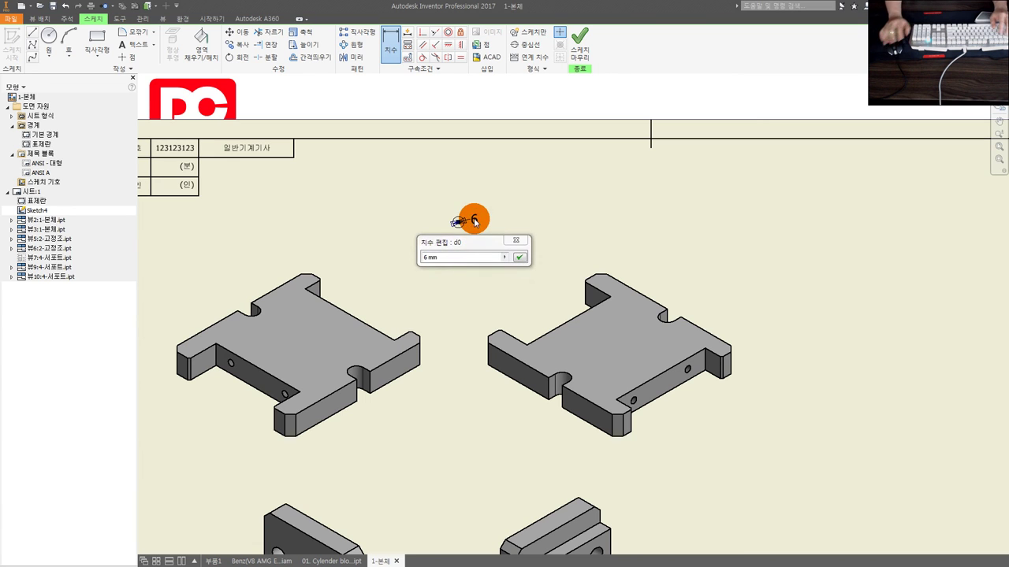
{"action": "type", "text": "12"}
{"action": "key", "text": "Return"}
{"action": "scroll", "coordinate": [441, 182], "scroll_direction": "down", "scroll_amount": 3}
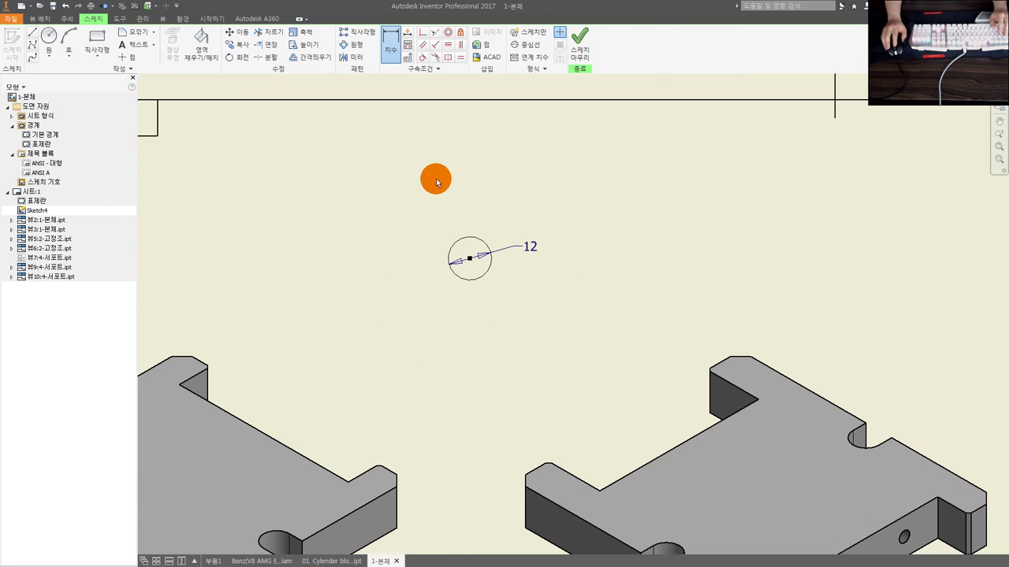
Step: Add the text '1' by the circle in 굴림 font, 5 mm, centred both ways
{"action": "left_click", "coordinate": [134, 47]}
{"action": "left_click", "coordinate": [422, 226]}
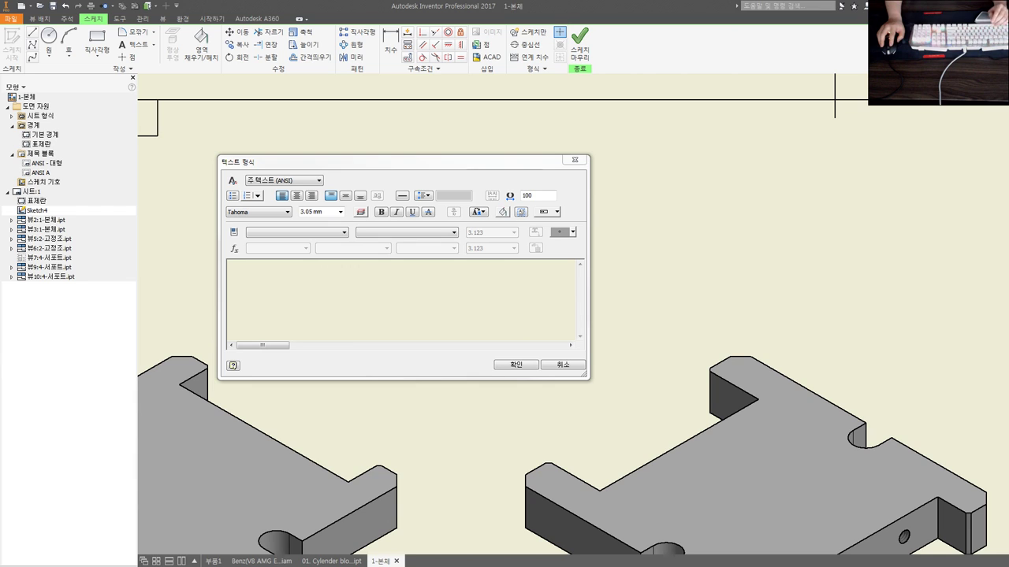
{"action": "left_click", "coordinate": [287, 212]}
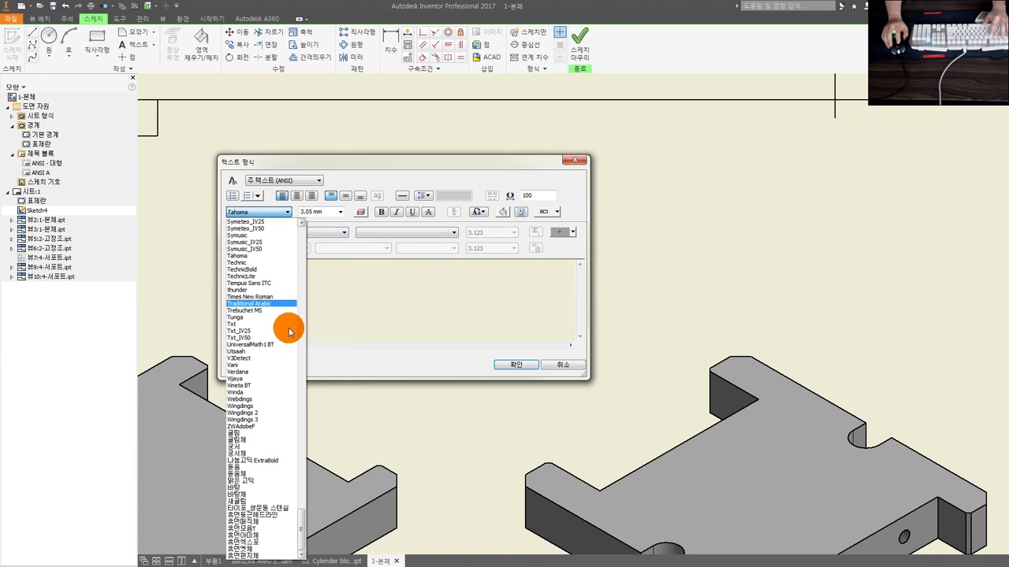
{"action": "left_click", "coordinate": [386, 311]}
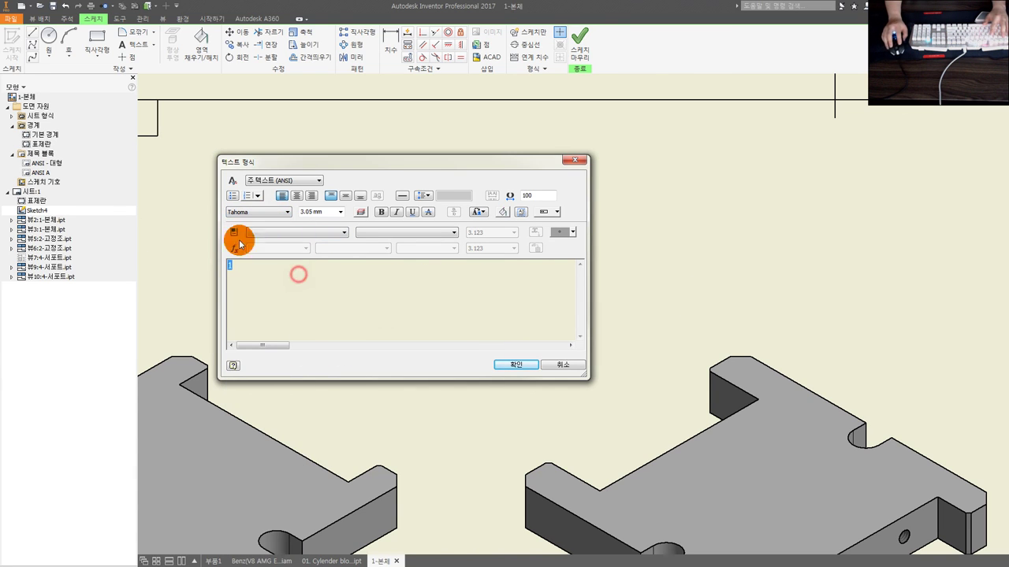
{"action": "left_click", "coordinate": [262, 211]}
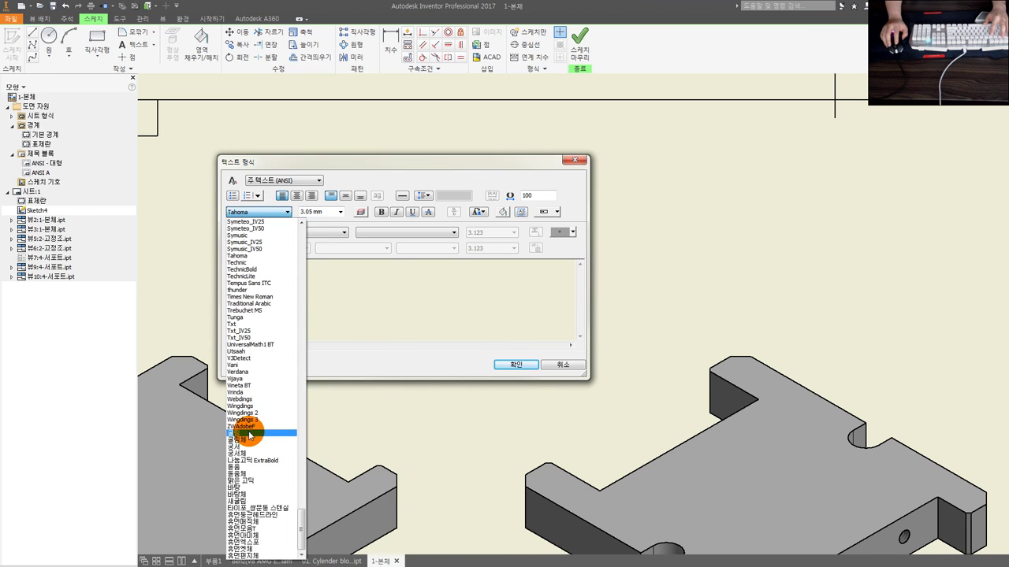
{"action": "left_click", "coordinate": [248, 432]}
{"action": "left_click", "coordinate": [330, 212]}
{"action": "type", "text": "5"}
{"action": "left_click", "coordinate": [296, 196]}
{"action": "left_click", "coordinate": [345, 195]}
{"action": "left_click", "coordinate": [536, 361]}
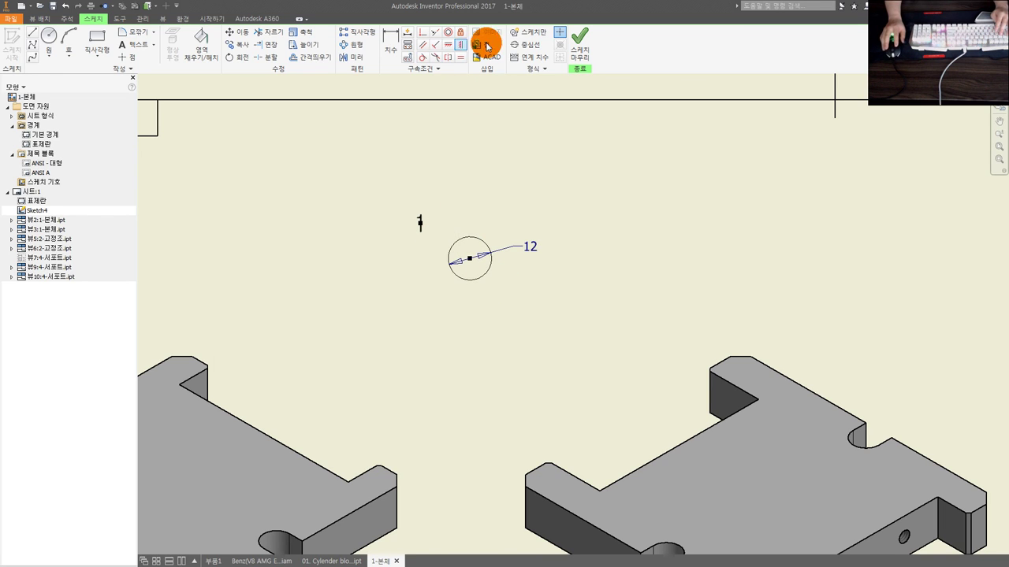
{"action": "left_click", "coordinate": [423, 32]}
Step: Make the '1' text point coincident with the circle centre to form a balloon
{"action": "left_click", "coordinate": [469, 266]}
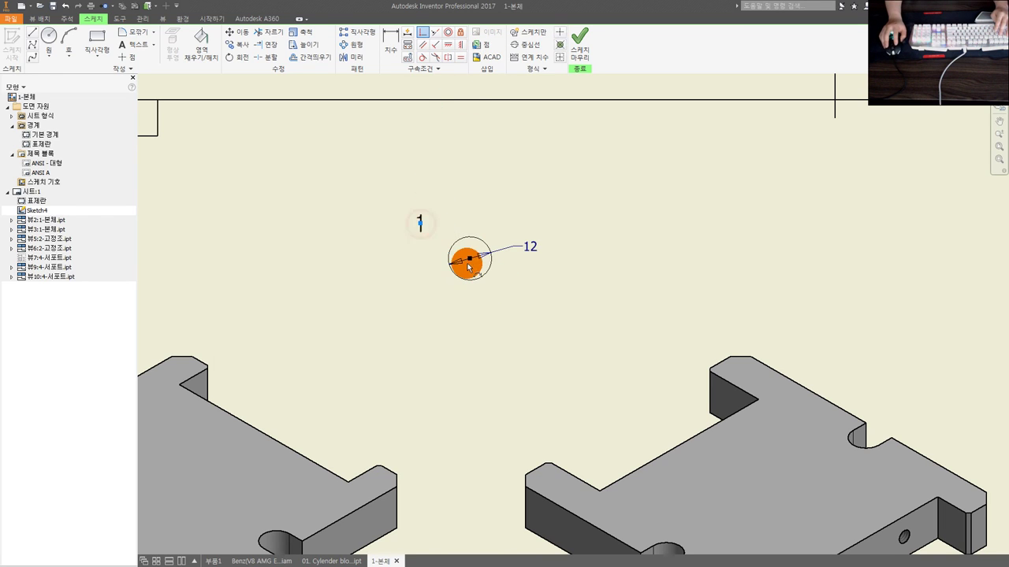
{"action": "left_click", "coordinate": [493, 272]}
{"action": "scroll", "coordinate": [522, 253], "scroll_direction": "down", "scroll_amount": 3}
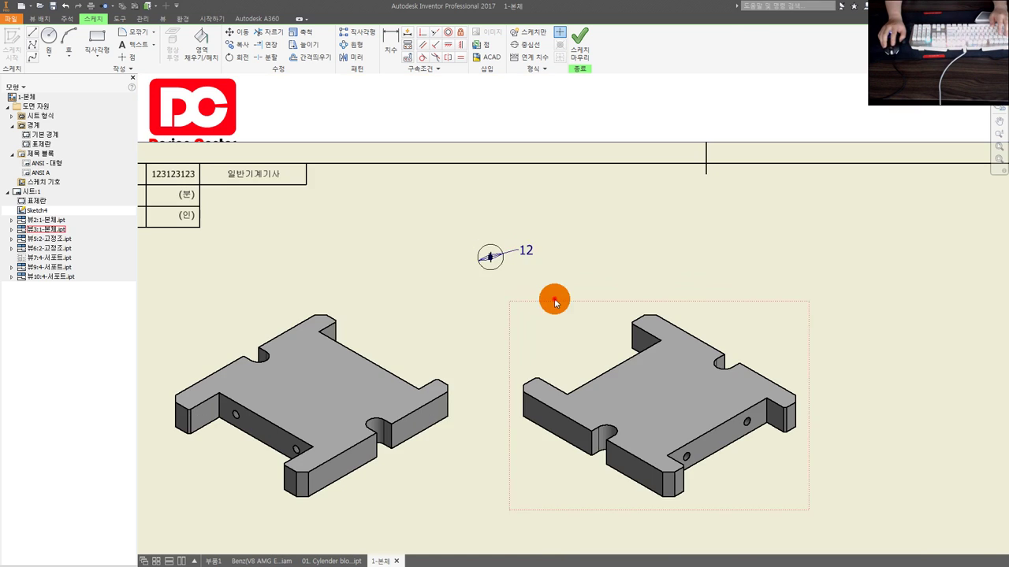
{"action": "scroll", "coordinate": [499, 243], "scroll_direction": "down", "scroll_amount": 2}
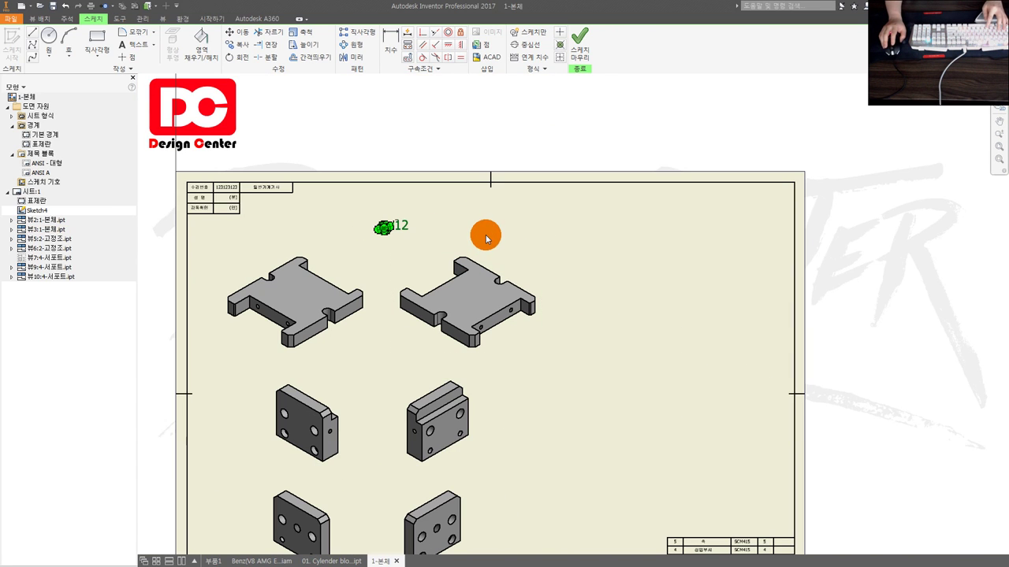
{"action": "scroll", "coordinate": [442, 230], "scroll_direction": "up", "scroll_amount": 2}
{"action": "scroll", "coordinate": [473, 252], "scroll_direction": "up", "scroll_amount": 2}
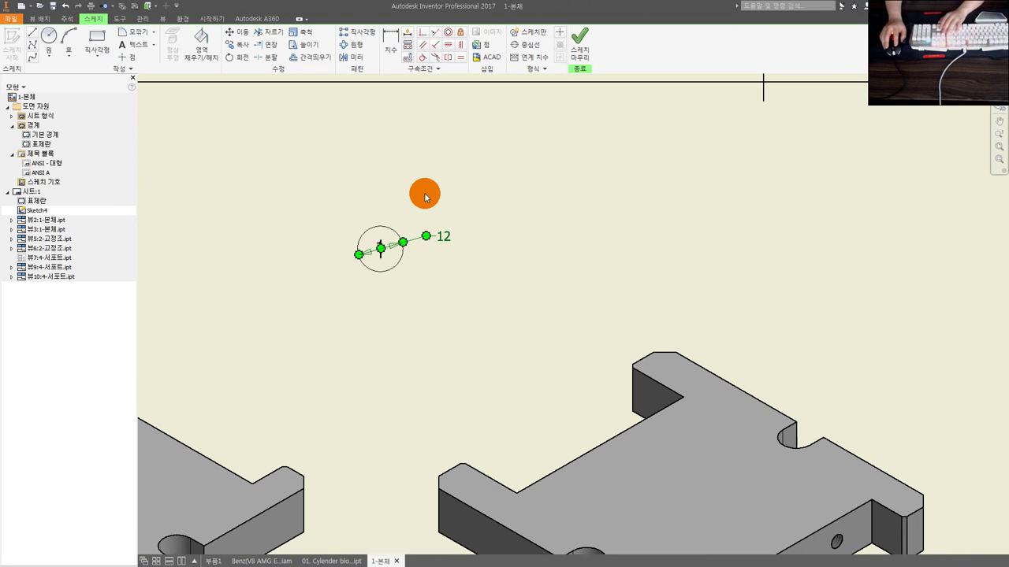
{"action": "scroll", "coordinate": [423, 214], "scroll_direction": "down", "scroll_amount": 5}
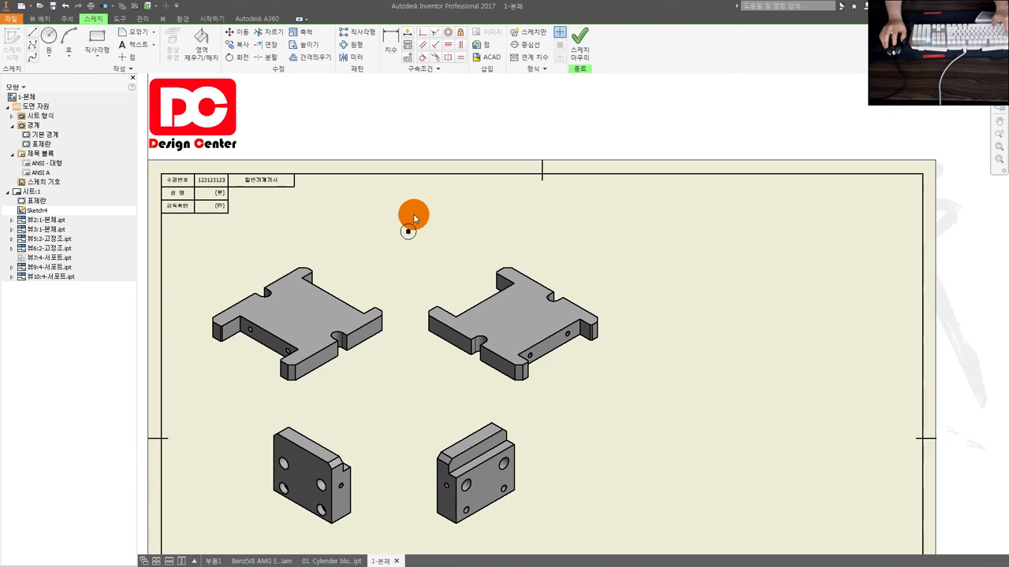
{"action": "scroll", "coordinate": [426, 242], "scroll_direction": "up", "scroll_amount": 5}
{"action": "scroll", "coordinate": [426, 260], "scroll_direction": "down", "scroll_amount": 2}
{"action": "scroll", "coordinate": [394, 252], "scroll_direction": "down", "scroll_amount": 1}
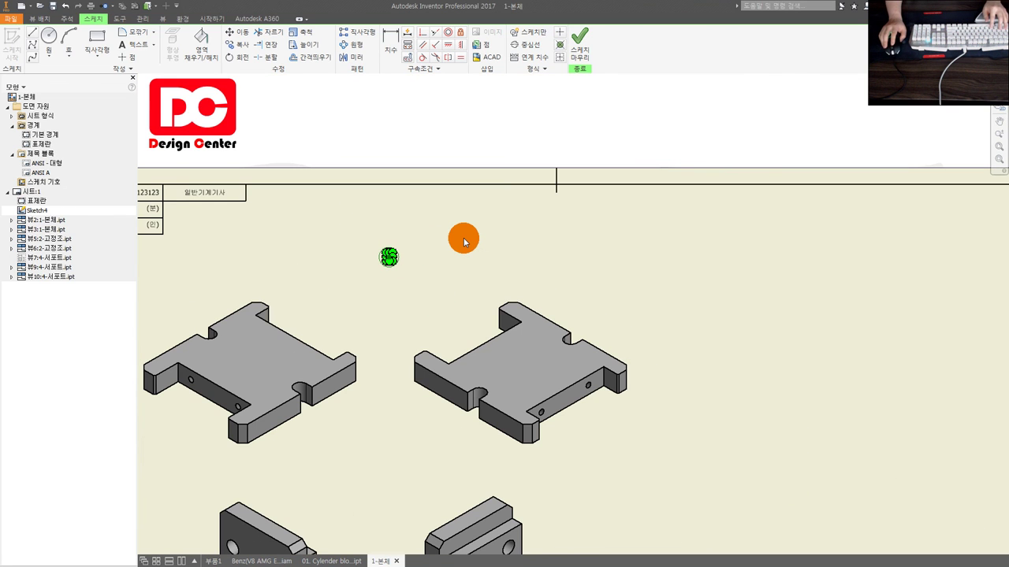
{"action": "scroll", "coordinate": [401, 236], "scroll_direction": "up", "scroll_amount": 2}
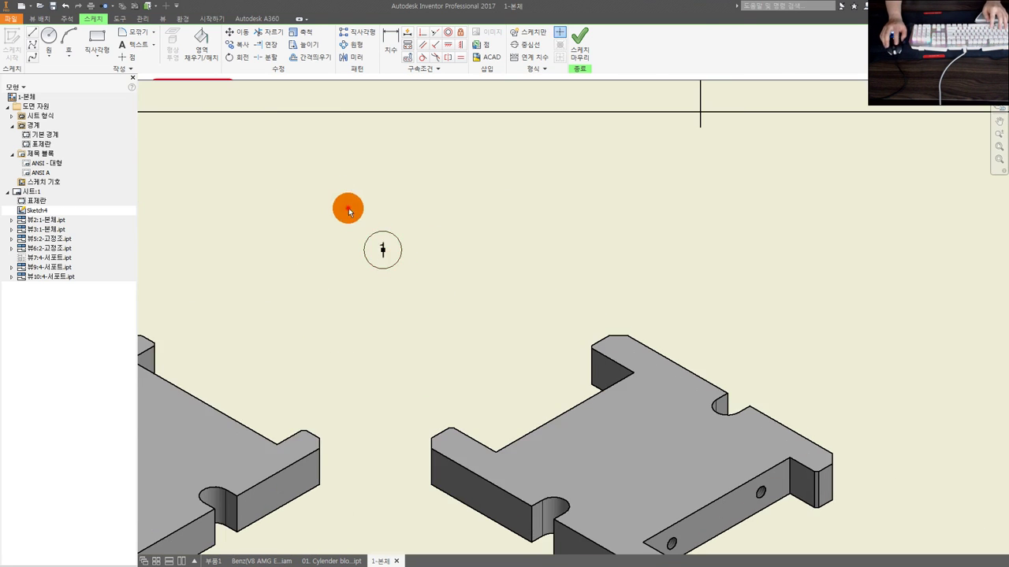
Step: Copy the '1' balloon and paste two copies beside the lower view rows
{"action": "left_click_drag", "start_coordinate": [346, 207], "coordinate": [454, 301]}
{"action": "key", "text": "ctrl+c"}
{"action": "key", "text": "ctrl+v"}
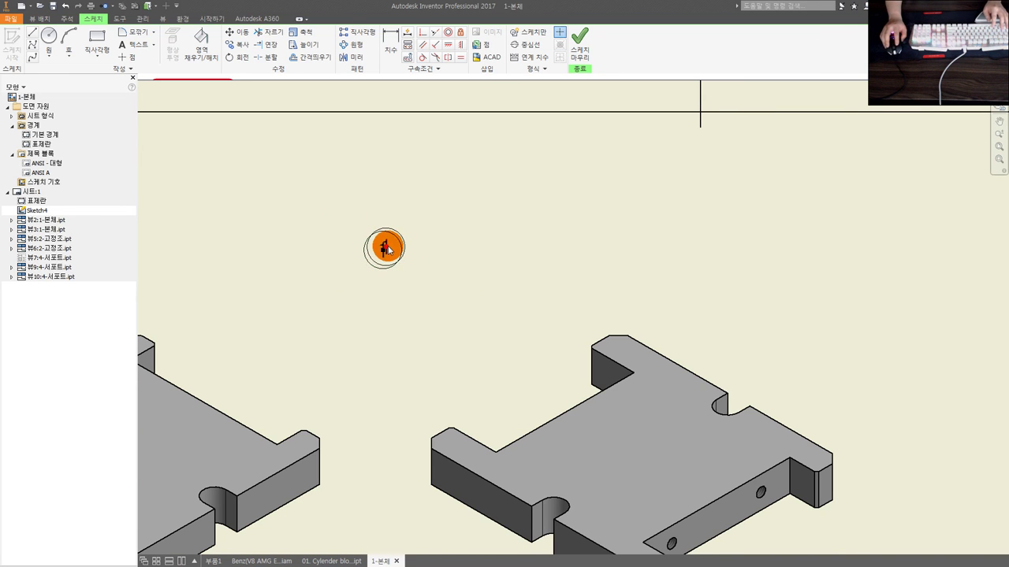
{"action": "left_click", "coordinate": [571, 242]}
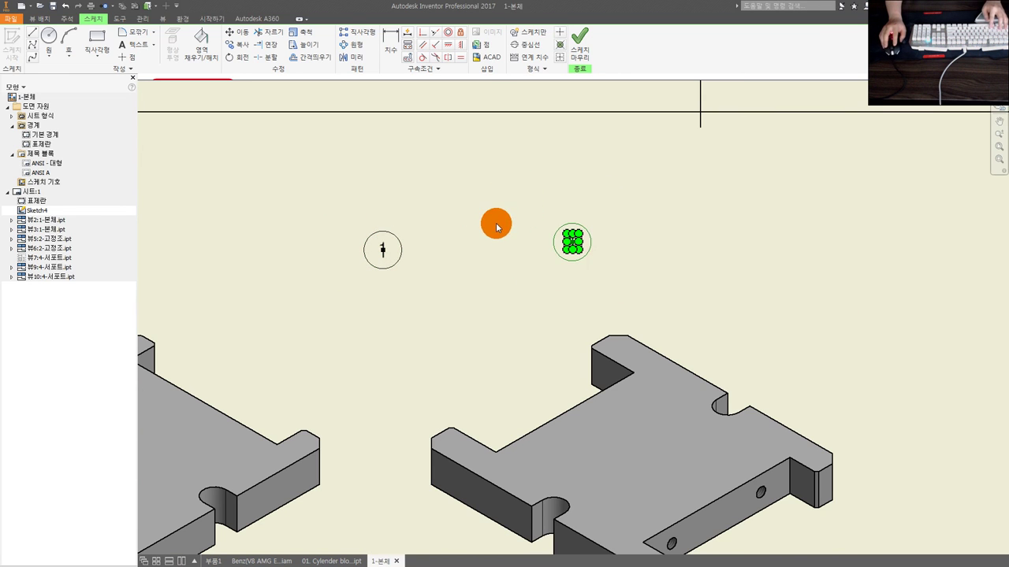
{"action": "scroll", "coordinate": [469, 236], "scroll_direction": "down", "scroll_amount": 2}
{"action": "middle_click_drag", "start_coordinate": [470, 278], "coordinate": [454, 244]}
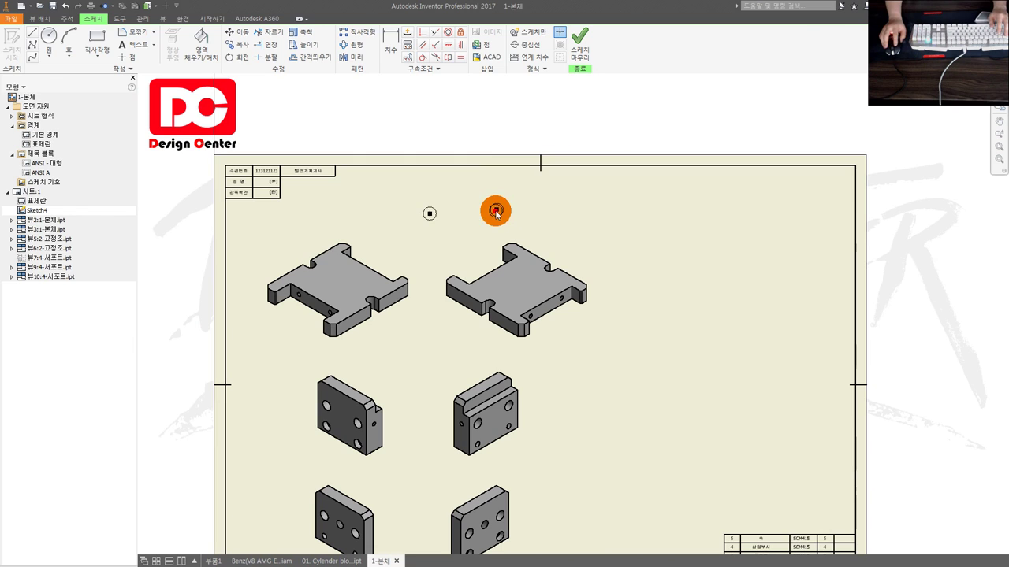
{"action": "left_click", "coordinate": [416, 484]}
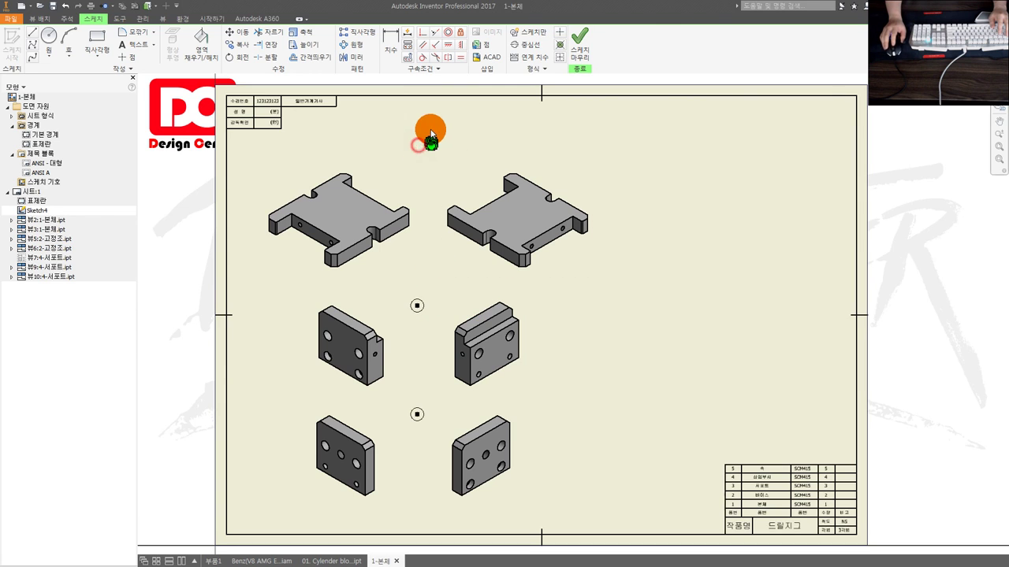
Step: Renumber the copied balloon beside the middle view row to 2
{"action": "scroll", "coordinate": [432, 154], "scroll_direction": "up", "scroll_amount": 3}
{"action": "middle_click_drag", "start_coordinate": [431, 189], "coordinate": [410, 308]}
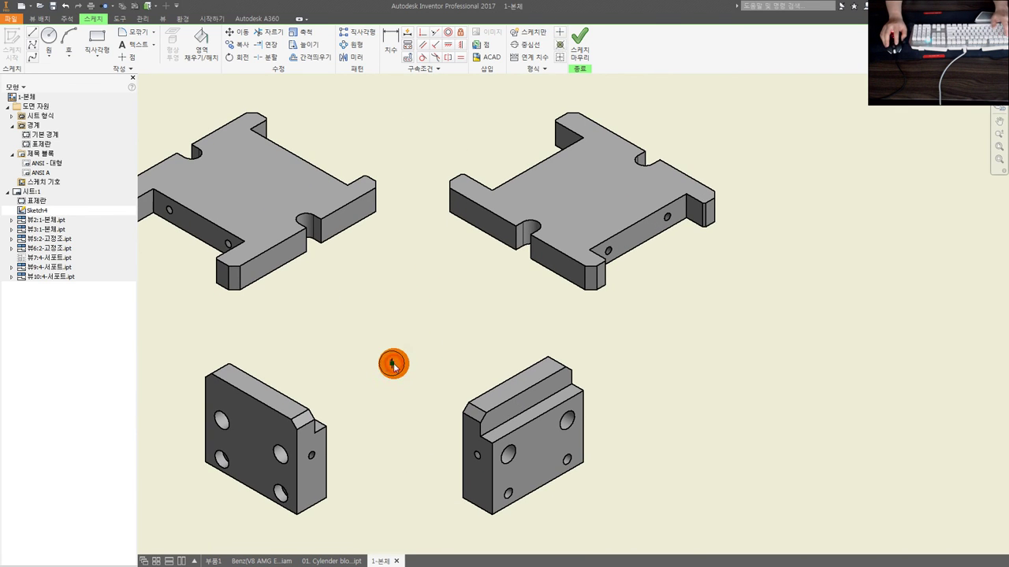
{"action": "scroll", "coordinate": [394, 363], "scroll_direction": "up", "scroll_amount": 3}
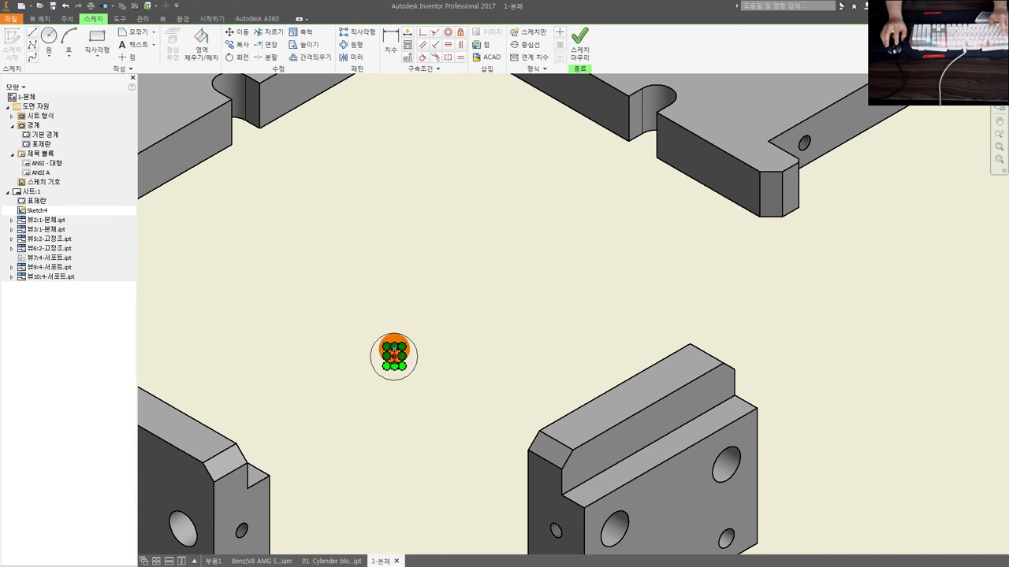
{"action": "left_click", "coordinate": [394, 356]}
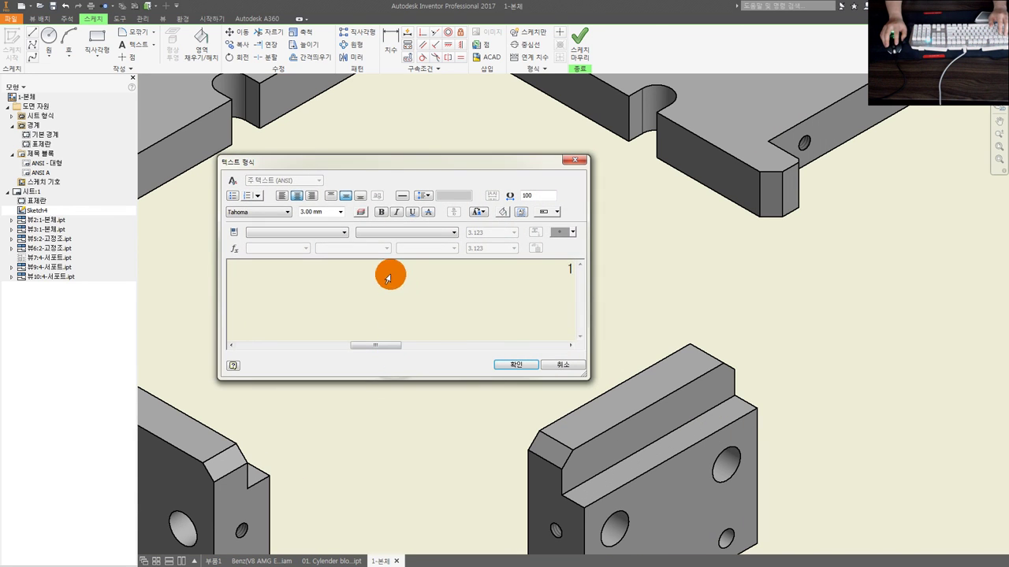
{"action": "left_click", "coordinate": [515, 362]}
Step: Renumber the bottom-row balloon to 3 and finish the balloon sketch
{"action": "scroll", "coordinate": [457, 376], "scroll_direction": "down", "scroll_amount": 3}
{"action": "middle_click_drag", "start_coordinate": [457, 376], "coordinate": [441, 300]}
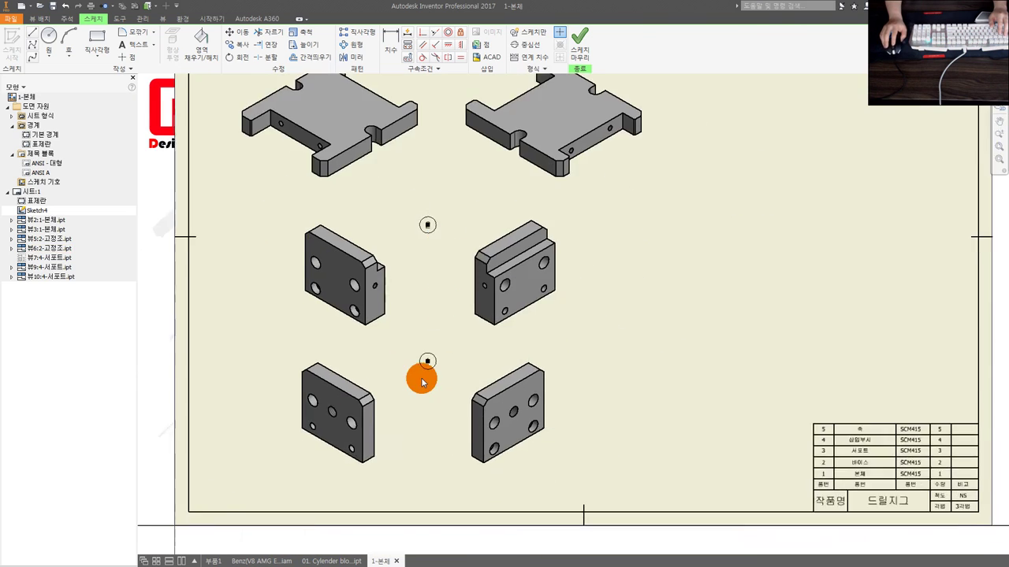
{"action": "scroll", "coordinate": [439, 351], "scroll_direction": "up", "scroll_amount": 3}
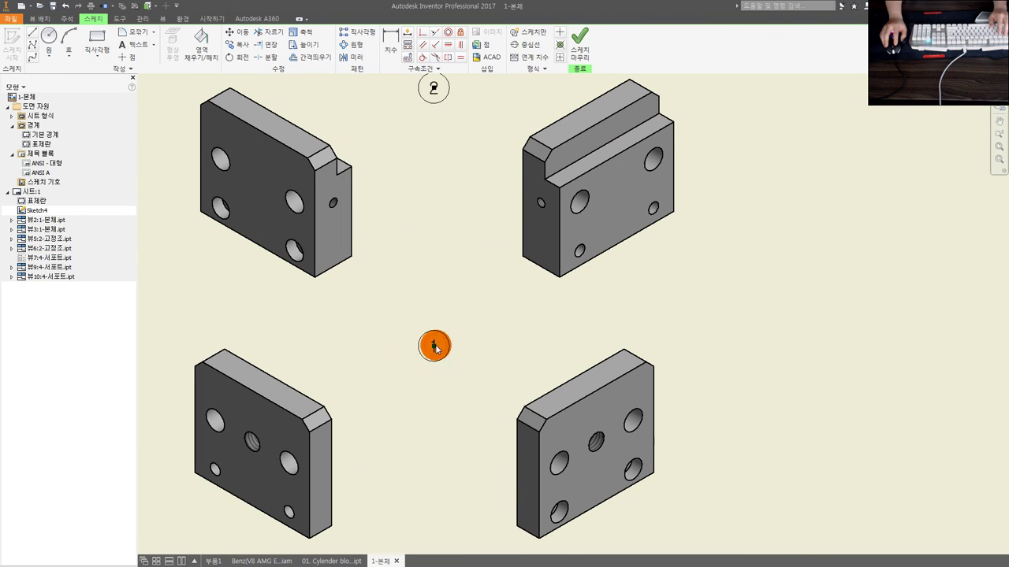
{"action": "scroll", "coordinate": [435, 344], "scroll_direction": "up", "scroll_amount": 3}
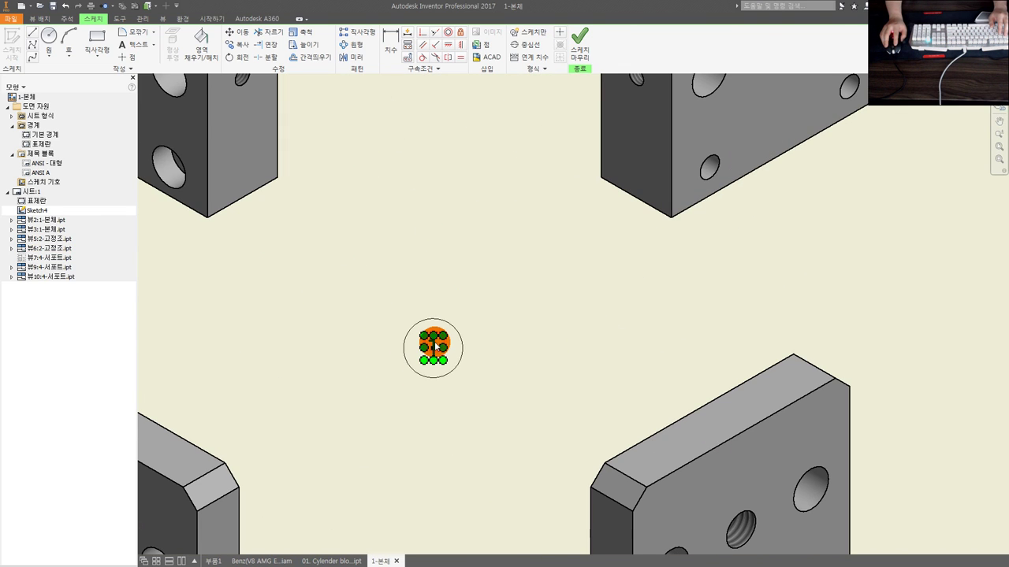
{"action": "double_click", "coordinate": [434, 344]}
{"action": "type", "text": "3"}
{"action": "left_click", "coordinate": [513, 363]}
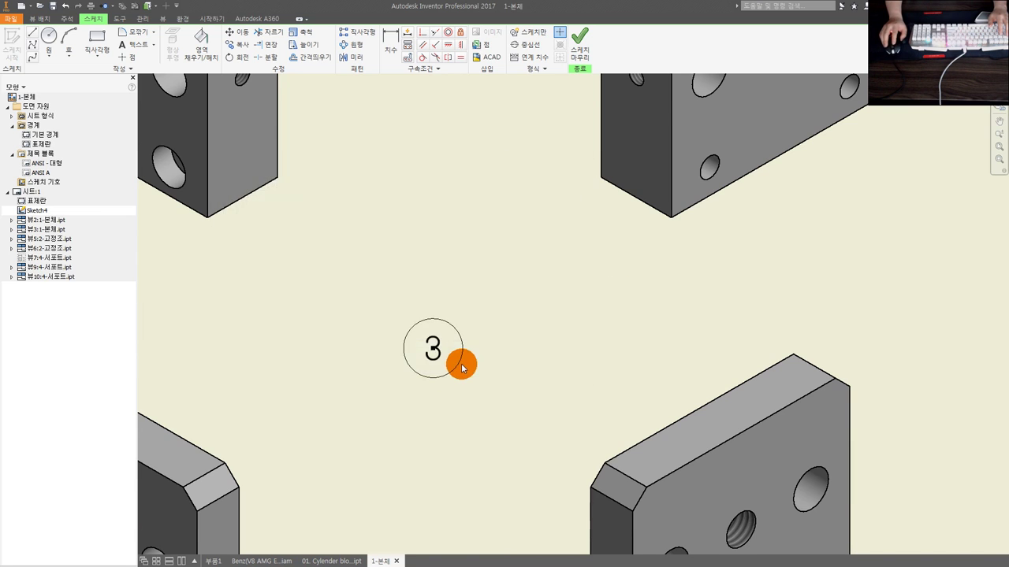
{"action": "scroll", "coordinate": [461, 363], "scroll_direction": "down", "scroll_amount": 3}
{"action": "left_click", "coordinate": [579, 39]}
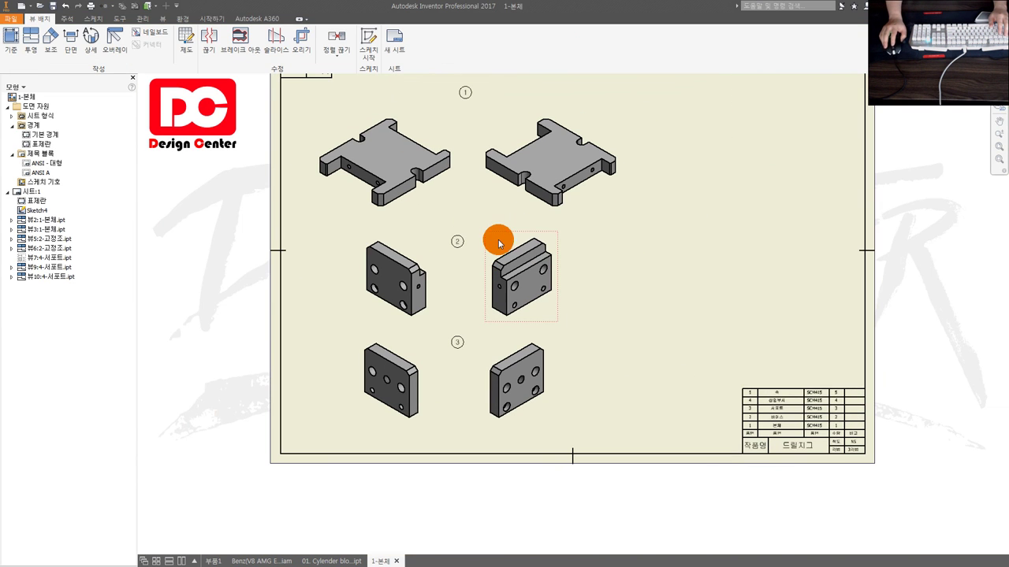
{"action": "left_click_drag", "start_coordinate": [509, 236], "coordinate": [494, 237]}
{"action": "mouse_move", "coordinate": [399, 232]}
{"action": "left_mouse_down"}
{"action": "mouse_move", "coordinate": [477, 247]}
{"action": "mouse_move", "coordinate": [409, 247]}
{"action": "left_mouse_up"}
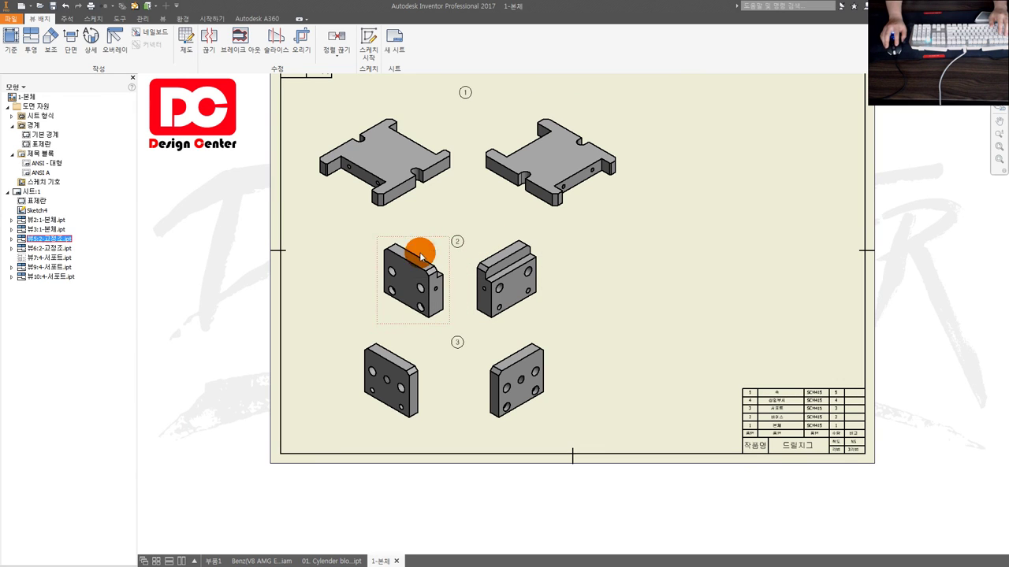
{"action": "mouse_move", "coordinate": [507, 342]}
{"action": "left_mouse_down"}
{"action": "mouse_move", "coordinate": [567, 331]}
{"action": "mouse_move", "coordinate": [551, 332]}
{"action": "left_mouse_up"}
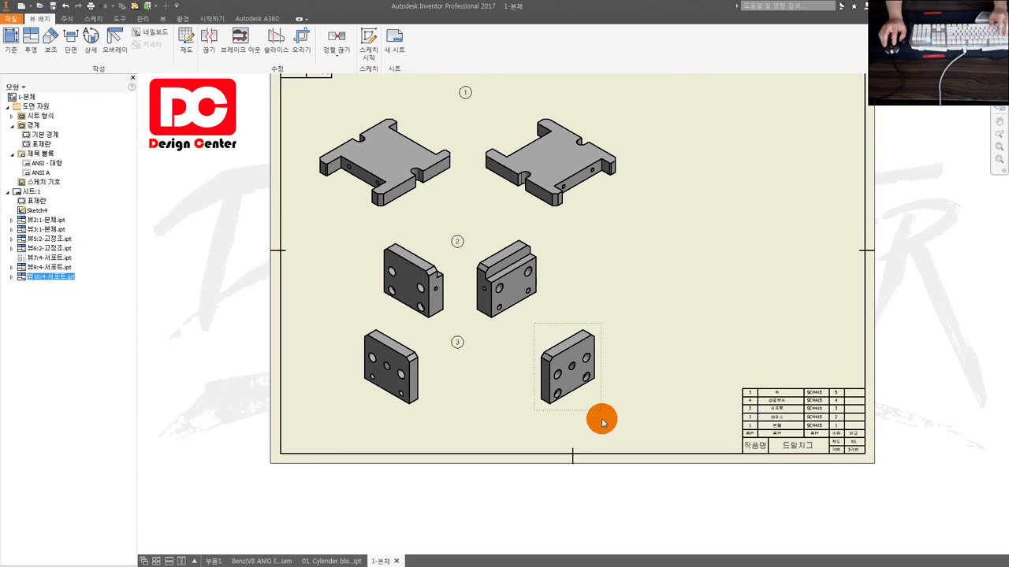
{"action": "left_click_drag", "start_coordinate": [428, 389], "coordinate": [542, 389]}
{"action": "mouse_move", "coordinate": [581, 416]}
{"action": "left_mouse_down"}
{"action": "mouse_move", "coordinate": [540, 326]}
{"action": "mouse_move", "coordinate": [697, 243]}
{"action": "left_mouse_up"}
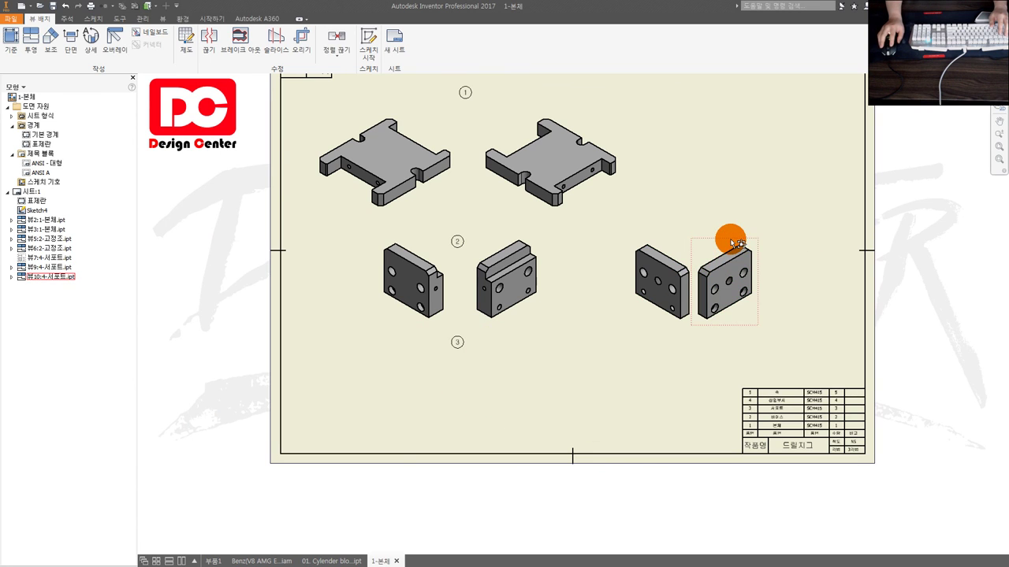
{"action": "left_click", "coordinate": [565, 360]}
{"action": "double_click", "coordinate": [457, 342]}
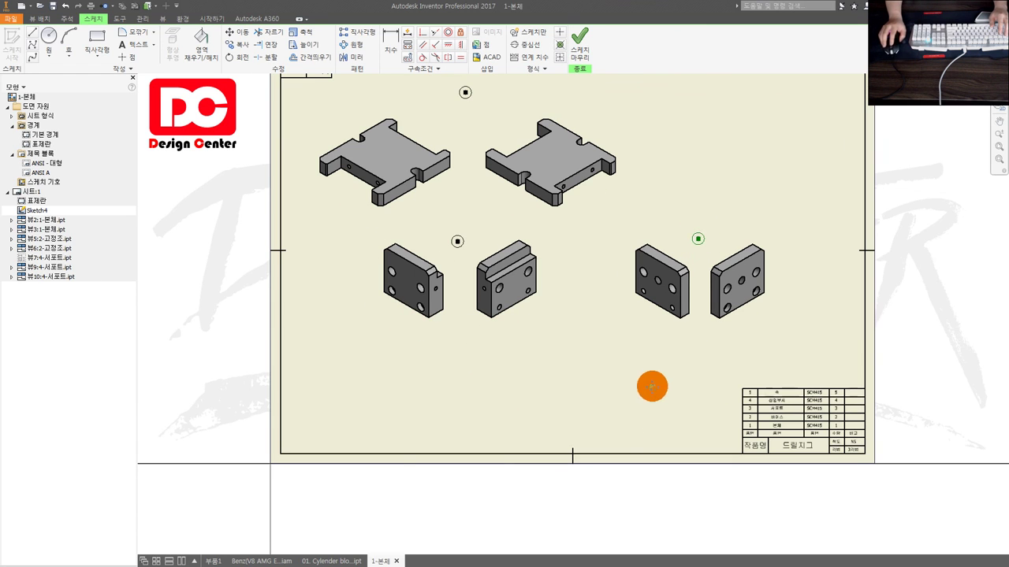
{"action": "key", "text": "Home"}
{"action": "left_click", "coordinate": [578, 39]}
{"action": "scroll", "coordinate": [761, 407], "scroll_direction": "down", "scroll_amount": 1}
{"action": "scroll", "coordinate": [676, 390], "scroll_direction": "down", "scroll_amount": 1}
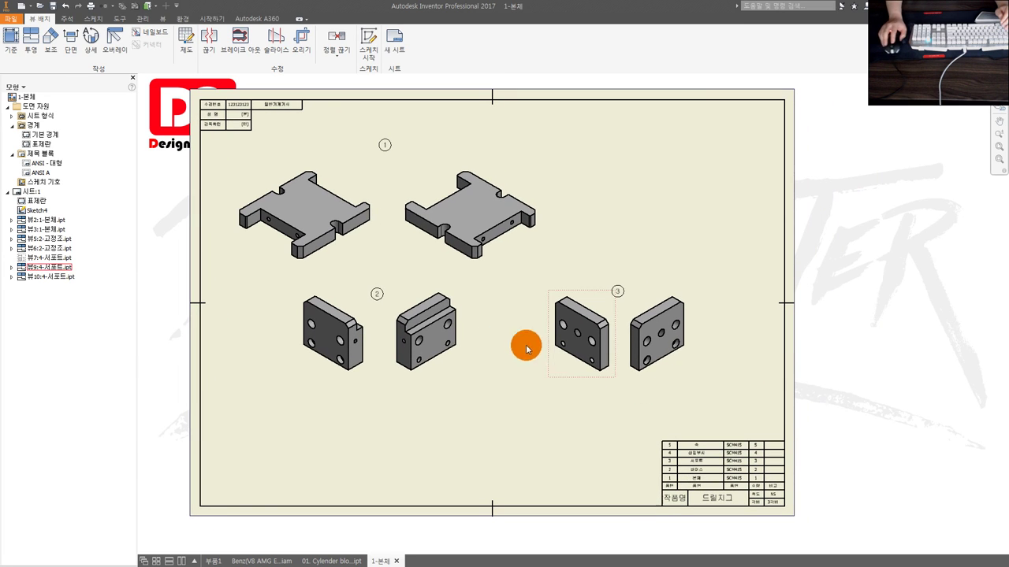
Step: Export the drill jig drawing as 1-본체.pdf into the Desktop (바탕 화면) folder
{"action": "left_click", "coordinate": [19, 20]}
{"action": "mouse_move", "coordinate": [38, 149]}
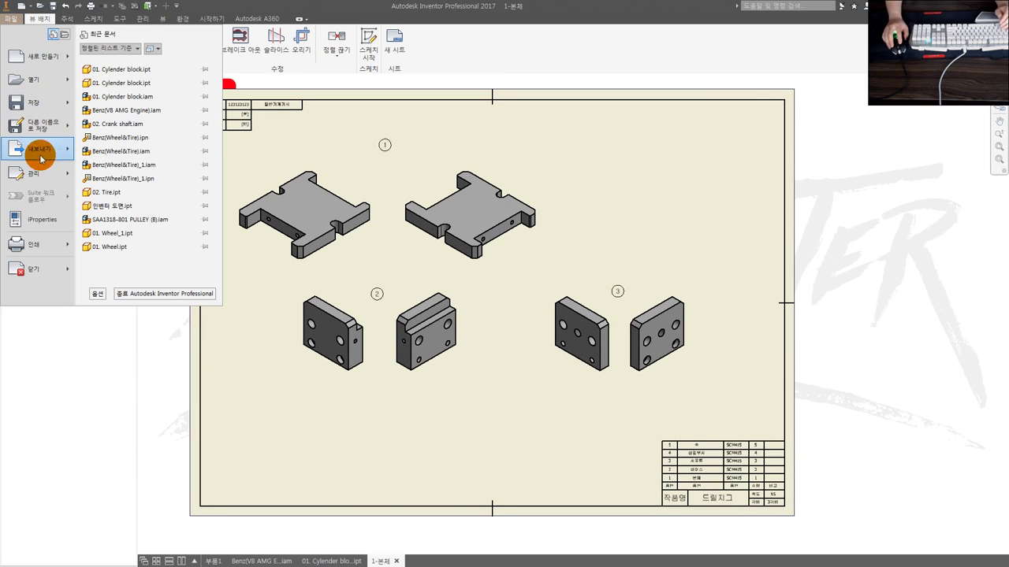
{"action": "left_click", "coordinate": [138, 124]}
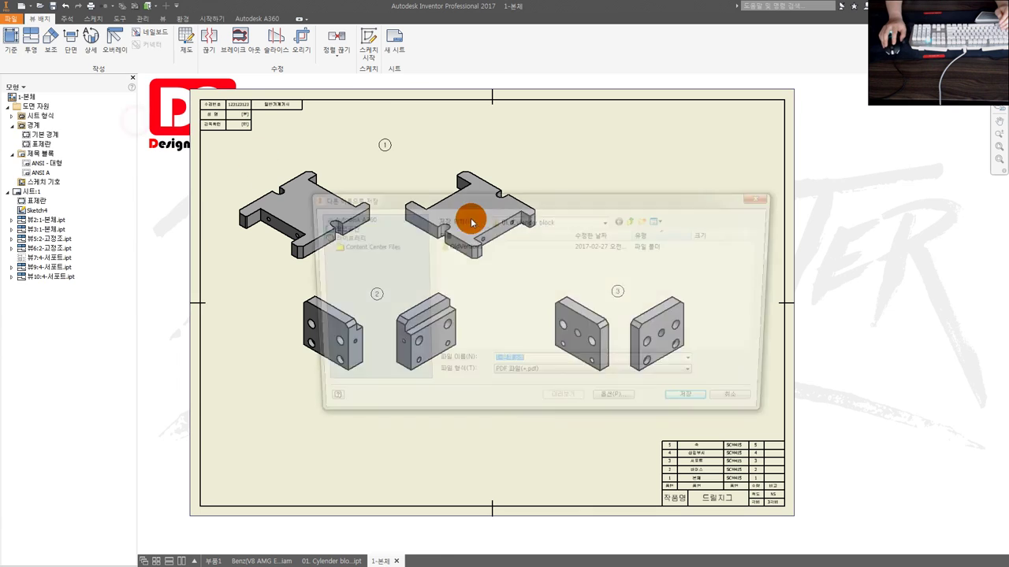
{"action": "left_click", "coordinate": [525, 221]}
{"action": "left_click", "coordinate": [524, 242]}
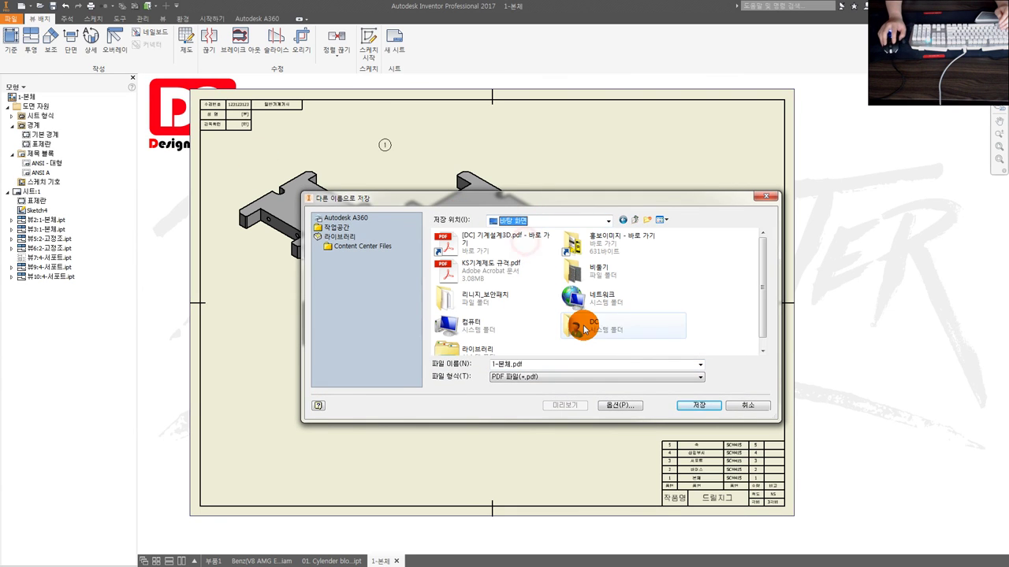
{"action": "left_click", "coordinate": [702, 405]}
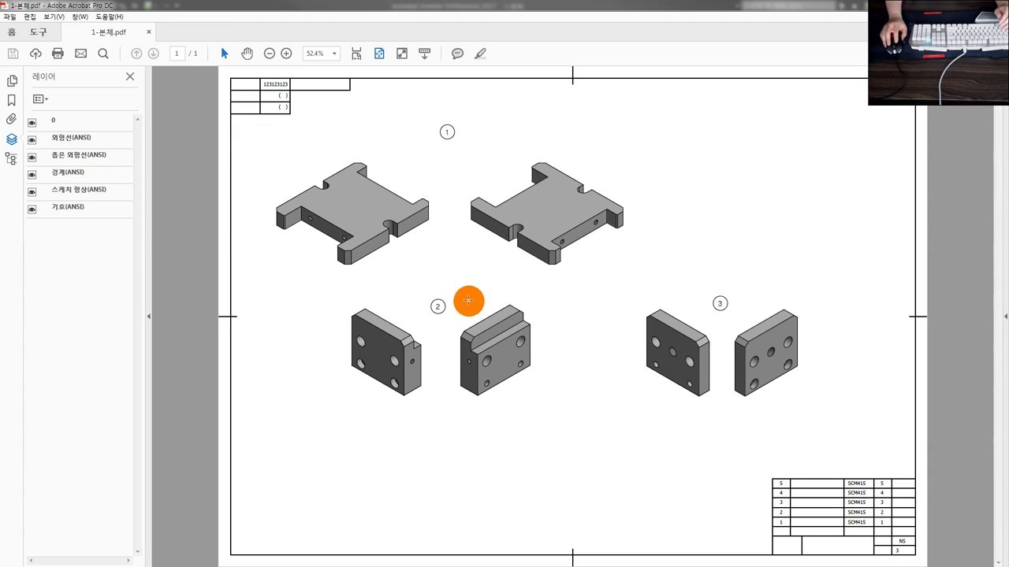
Step: Zoom in and out around the exported PDF's title block in Acrobat
{"action": "scroll", "coordinate": [858, 520], "scroll_direction": "up", "scroll_amount": 2, "text": "ctrl"}
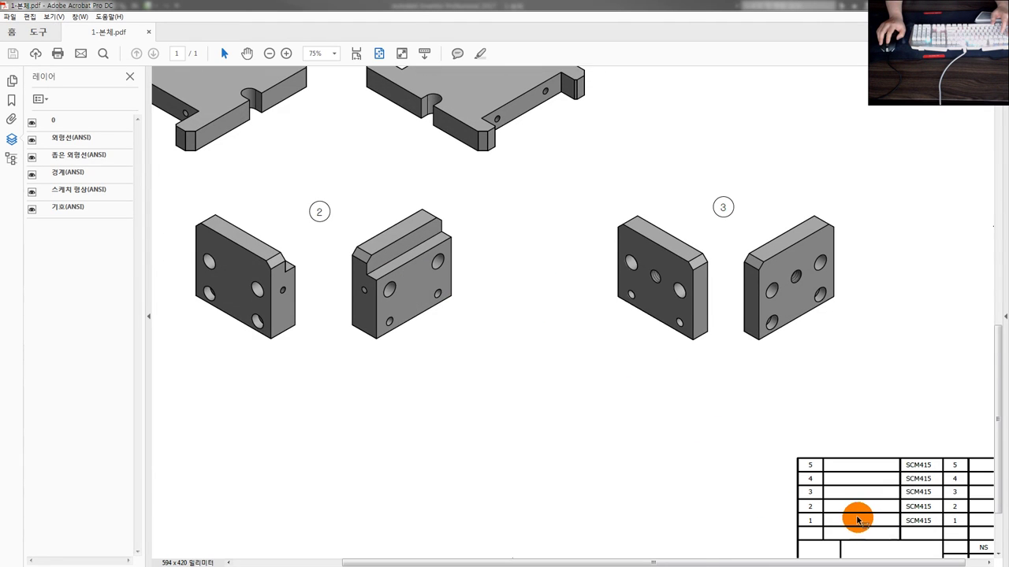
{"action": "scroll", "coordinate": [857, 520], "scroll_direction": "up", "scroll_amount": 1, "text": "ctrl"}
{"action": "scroll", "coordinate": [859, 516], "scroll_direction": "down", "scroll_amount": 1, "text": "ctrl"}
{"action": "scroll", "coordinate": [862, 508], "scroll_direction": "down", "scroll_amount": 1, "text": "ctrl"}
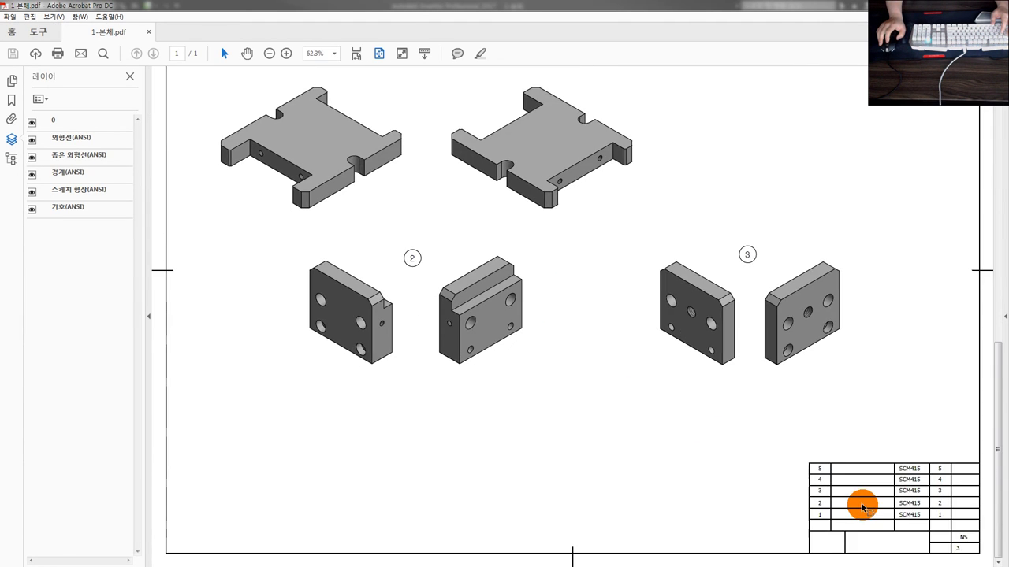
{"action": "scroll", "coordinate": [903, 494], "scroll_direction": "up", "scroll_amount": 1, "text": "ctrl"}
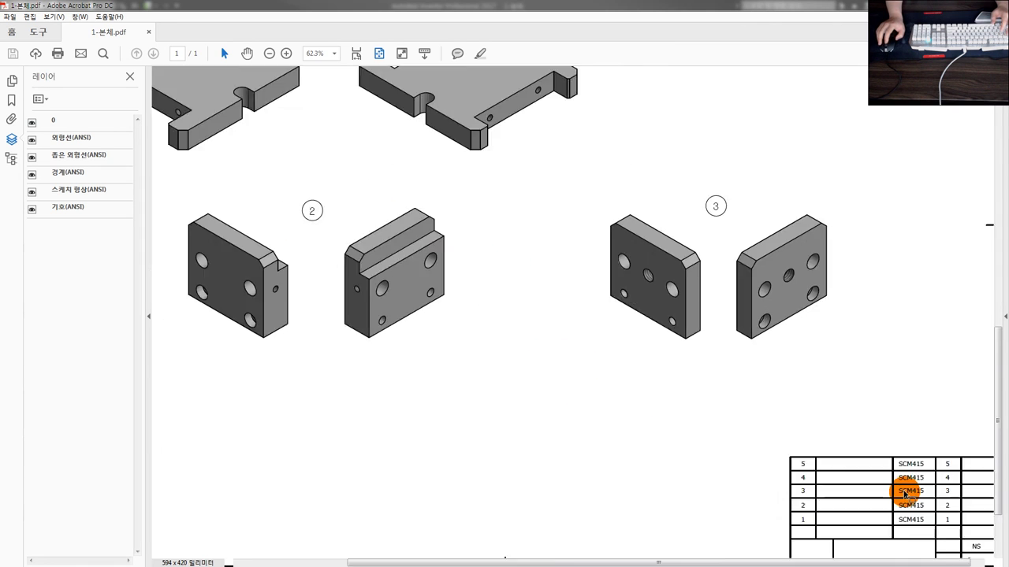
{"action": "scroll", "coordinate": [905, 494], "scroll_direction": "up", "scroll_amount": 2, "text": "ctrl"}
{"action": "scroll", "coordinate": [776, 376], "scroll_direction": "down", "scroll_amount": 1, "text": "ctrl"}
{"action": "scroll", "coordinate": [778, 377], "scroll_direction": "down", "scroll_amount": 1, "text": "ctrl"}
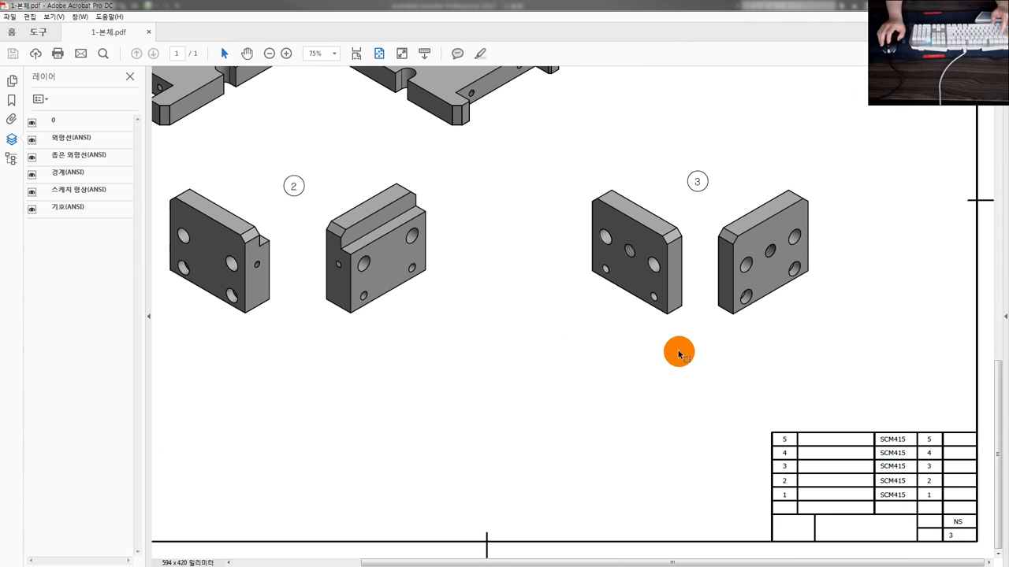
{"action": "scroll", "coordinate": [856, 446], "scroll_direction": "up", "scroll_amount": 1, "text": "ctrl"}
{"action": "scroll", "coordinate": [858, 449], "scroll_direction": "up", "scroll_amount": 1, "text": "ctrl"}
{"action": "scroll", "coordinate": [858, 448], "scroll_direction": "down", "scroll_amount": 1, "text": "ctrl"}
{"action": "scroll", "coordinate": [861, 450], "scroll_direction": "down", "scroll_amount": 2, "text": "ctrl"}
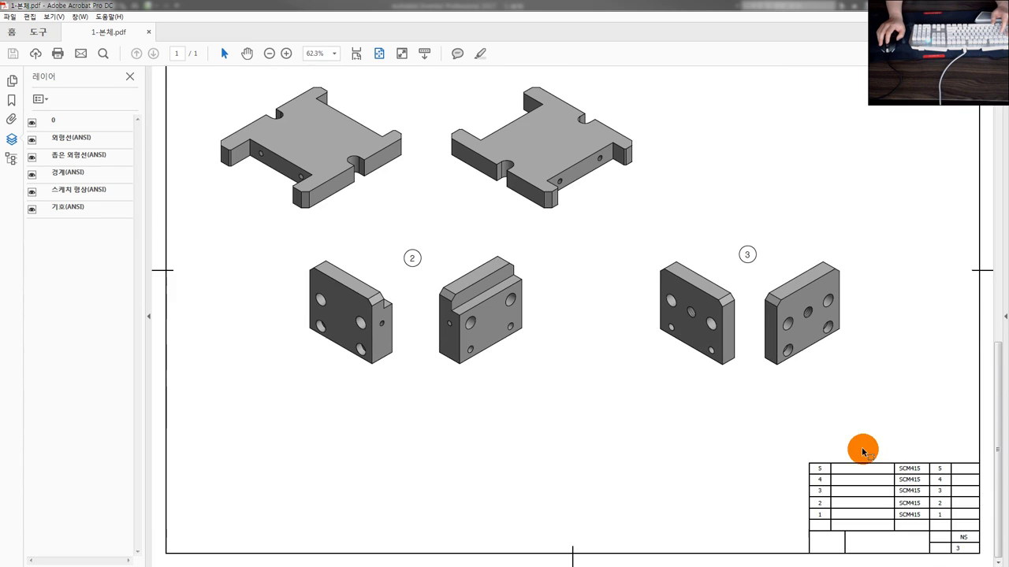
{"action": "scroll", "coordinate": [702, 392], "scroll_direction": "down", "scroll_amount": 1, "text": "ctrl"}
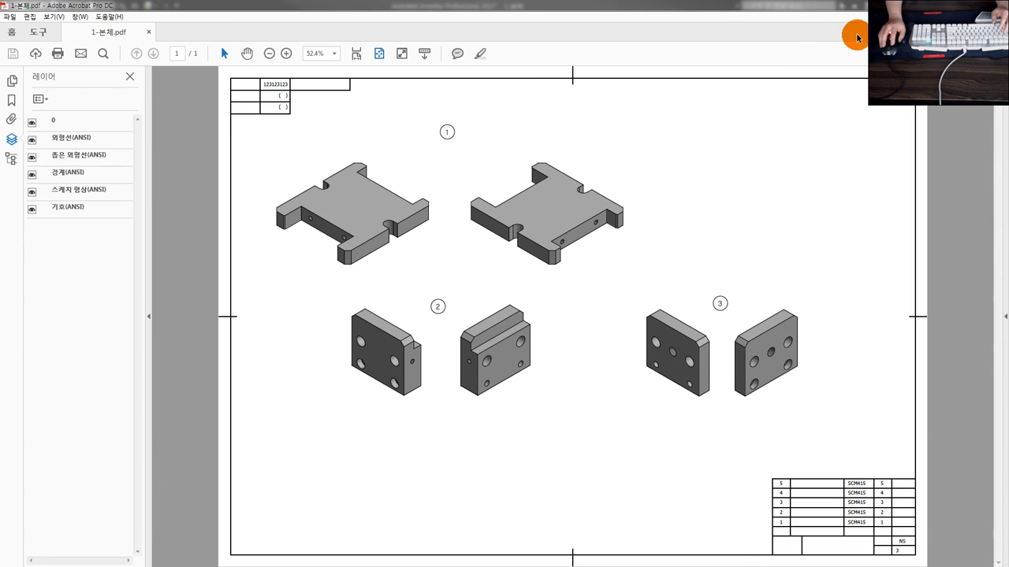
Step: Return to Inventor and open the 표제란 border definition, dismissing the existing-border message
{"action": "key", "text": "alt+Tab"}
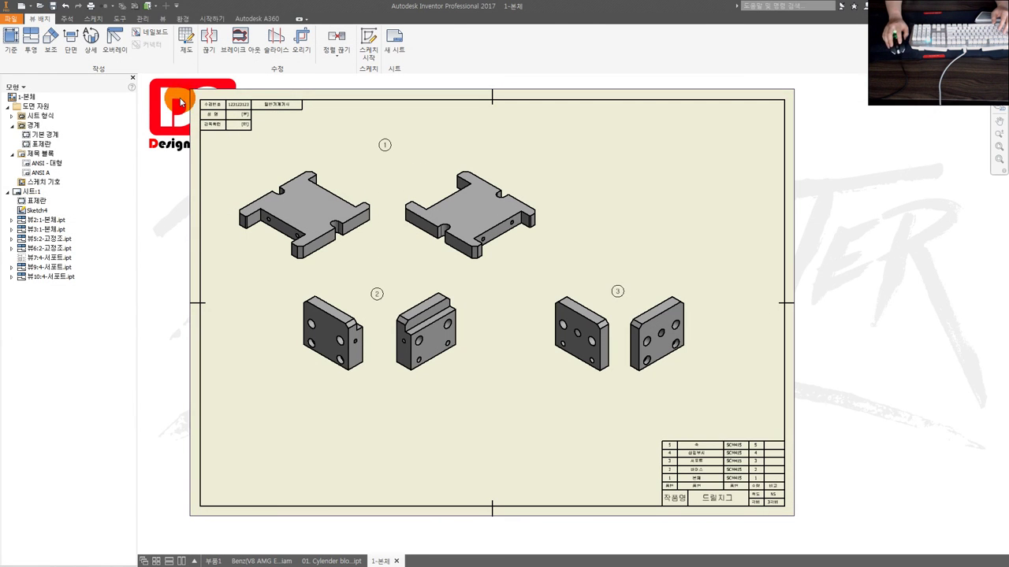
{"action": "double_click", "coordinate": [48, 145]}
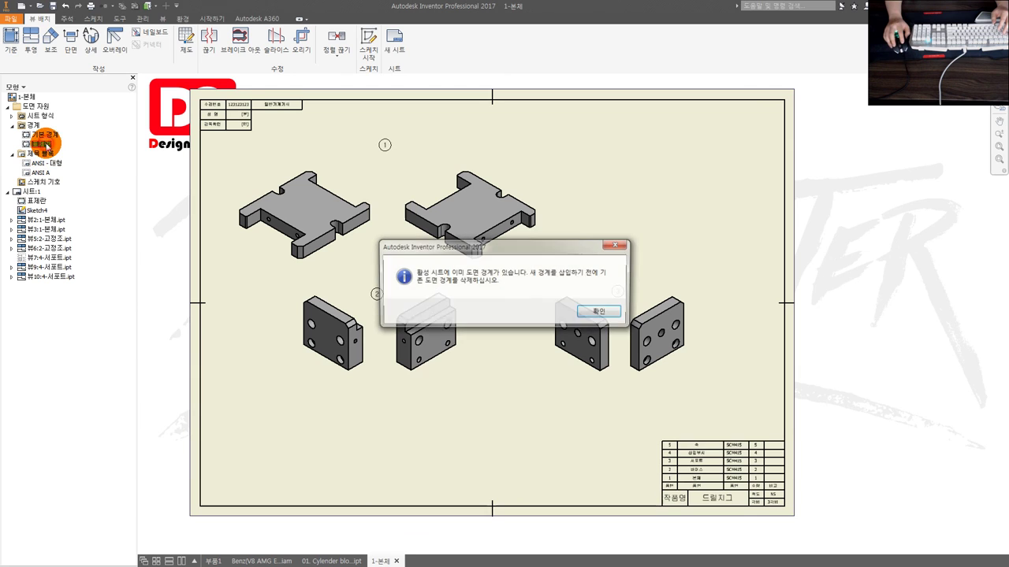
{"action": "left_click", "coordinate": [603, 311]}
{"action": "middle_click_drag", "start_coordinate": [398, 254], "coordinate": [468, 275]}
Step: Edit the 표제란 border and set the 수검번호 label's font to 굴림체
{"action": "right_click", "coordinate": [44, 146]}
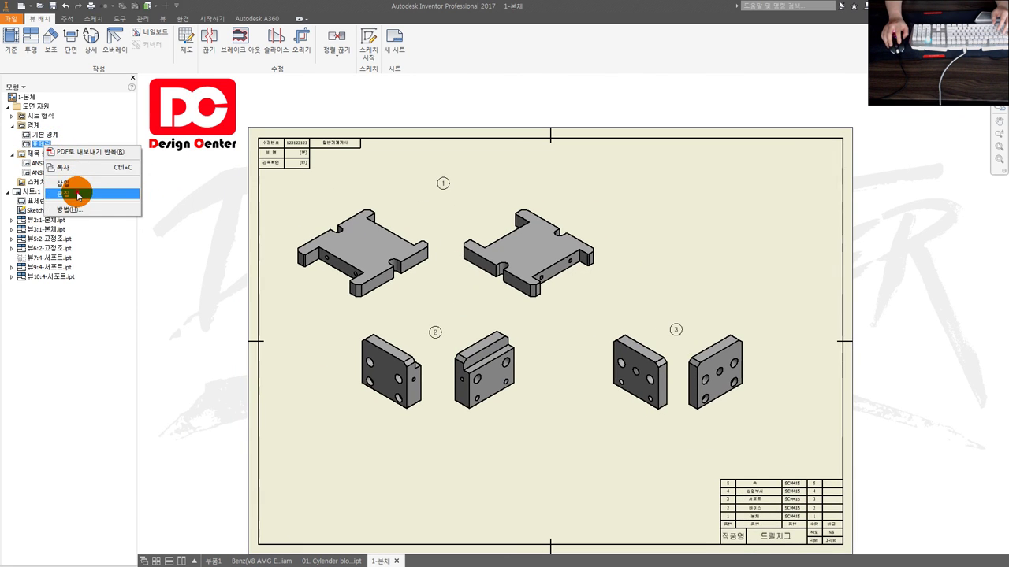
{"action": "left_click", "coordinate": [72, 193]}
{"action": "scroll", "coordinate": [359, 208], "scroll_direction": "up", "scroll_amount": 5}
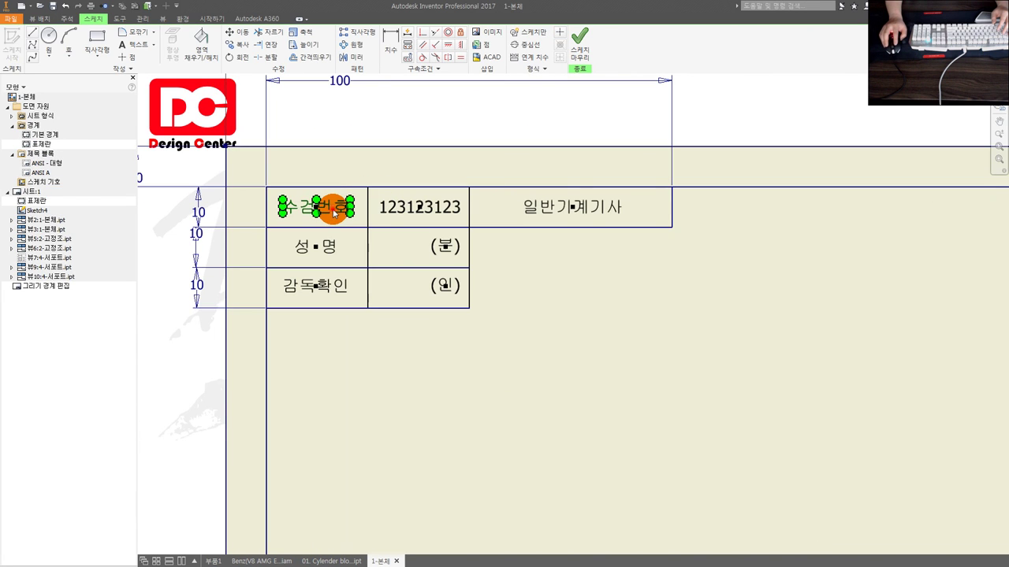
{"action": "double_click", "coordinate": [331, 209]}
{"action": "left_click", "coordinate": [527, 282]}
{"action": "mouse_move", "coordinate": [346, 266]}
{"action": "left_mouse_down"}
{"action": "mouse_move", "coordinate": [296, 265]}
{"action": "mouse_move", "coordinate": [328, 536]}
{"action": "left_mouse_up"}
{"action": "left_click", "coordinate": [260, 212]}
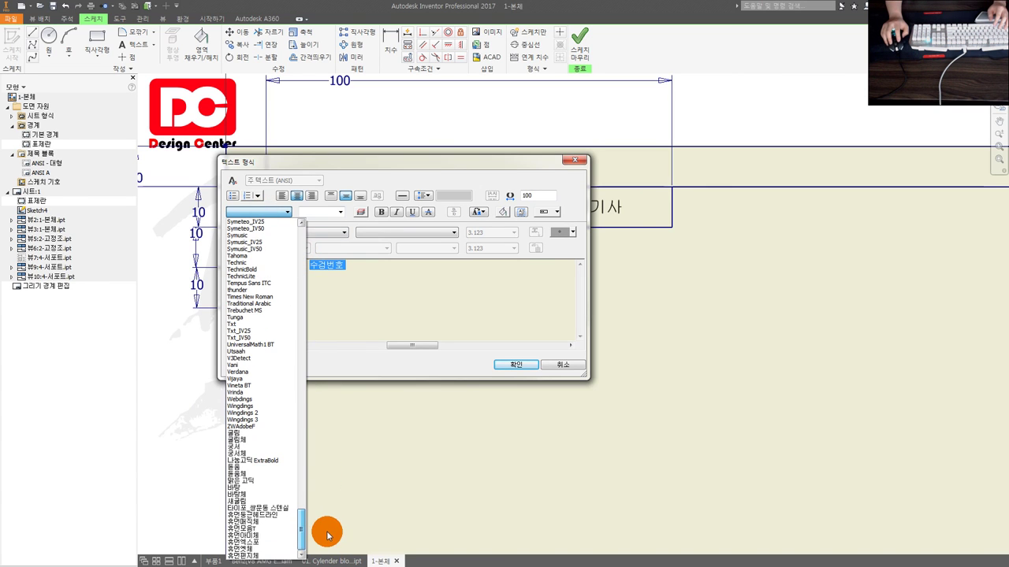
{"action": "left_click", "coordinate": [261, 440]}
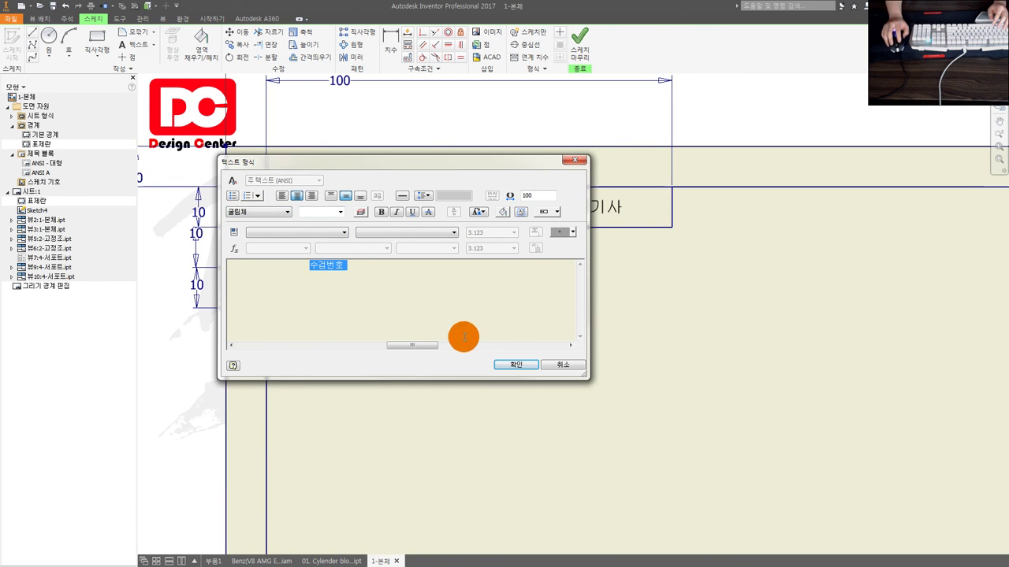
{"action": "left_click", "coordinate": [515, 364]}
Step: Change the 성명 label's font, finish the border sketch, and save the border edits
{"action": "double_click", "coordinate": [327, 246]}
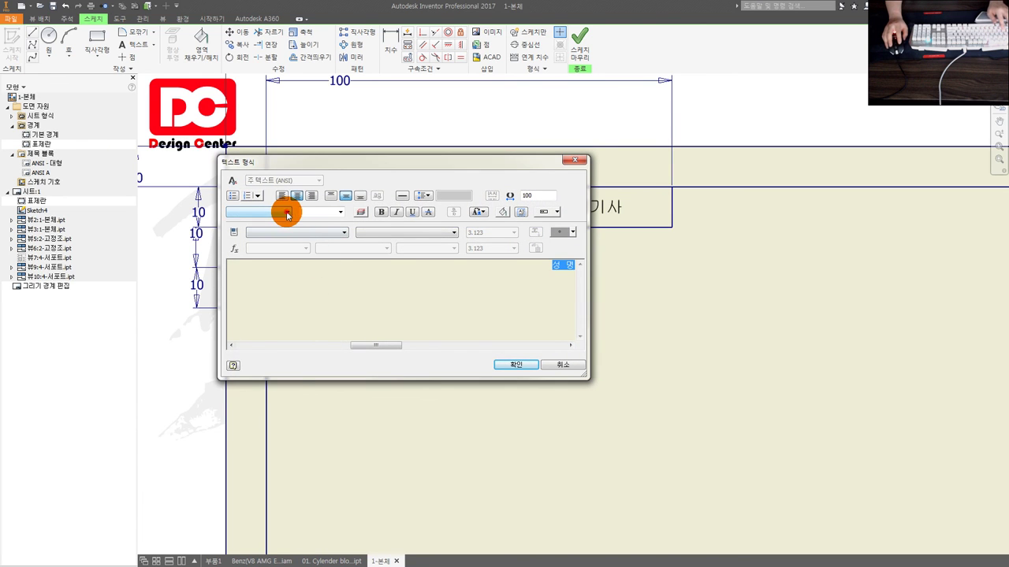
{"action": "left_click", "coordinate": [287, 213]}
{"action": "left_click_drag", "start_coordinate": [304, 322], "coordinate": [323, 540]}
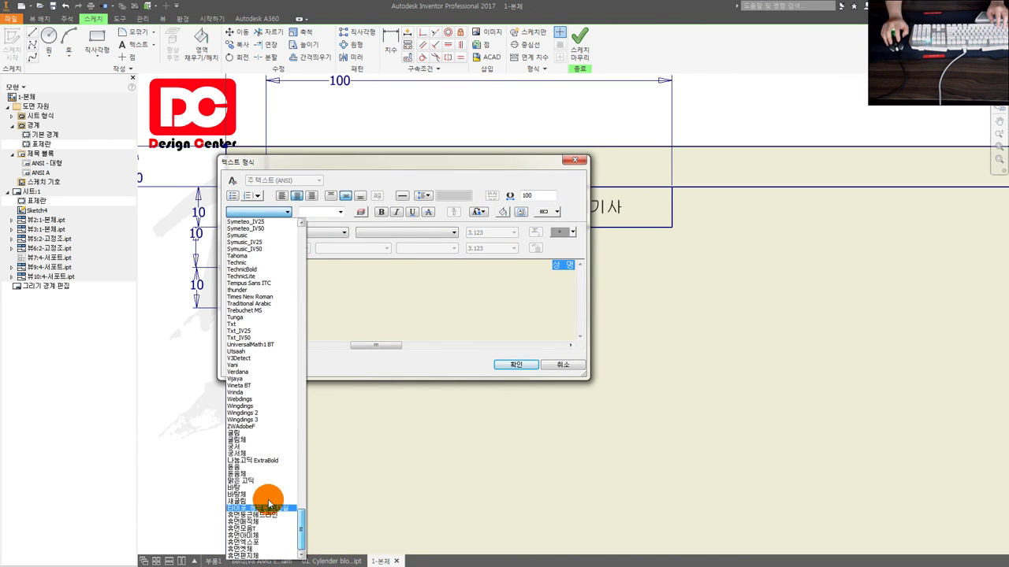
{"action": "left_click", "coordinate": [254, 440]}
{"action": "left_click", "coordinate": [514, 364]}
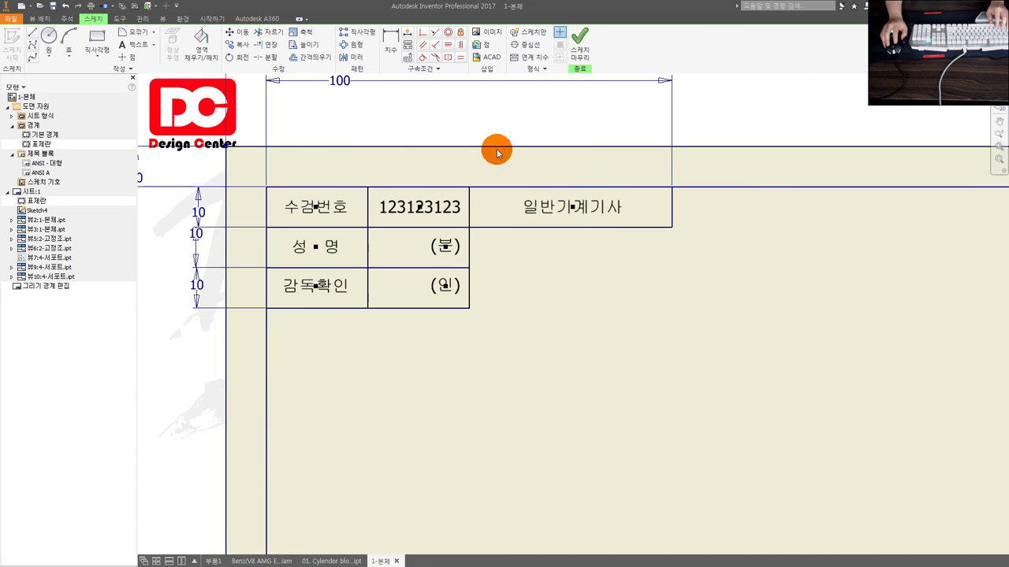
{"action": "left_click", "coordinate": [579, 39]}
{"action": "left_click", "coordinate": [416, 300]}
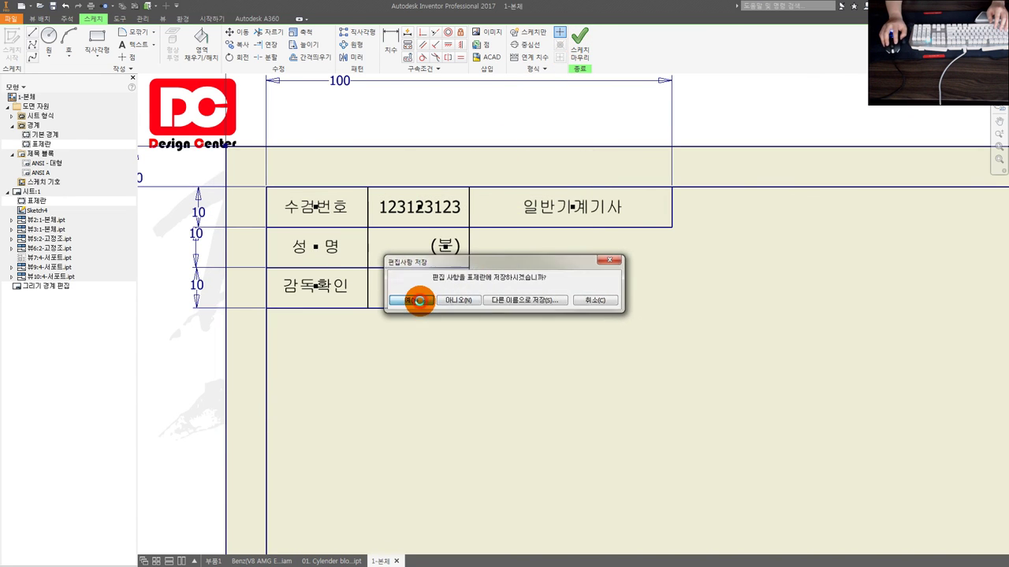
{"action": "left_click", "coordinate": [19, 20]}
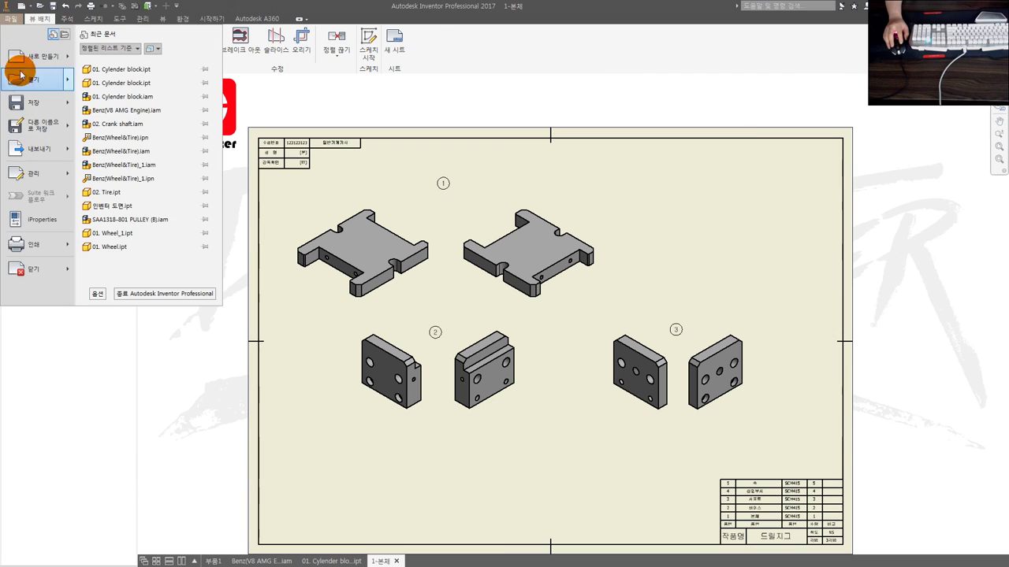
Step: Export the drawing to the Desktop as 1-본체.pdf, overwriting the earlier file
{"action": "left_click", "coordinate": [128, 119]}
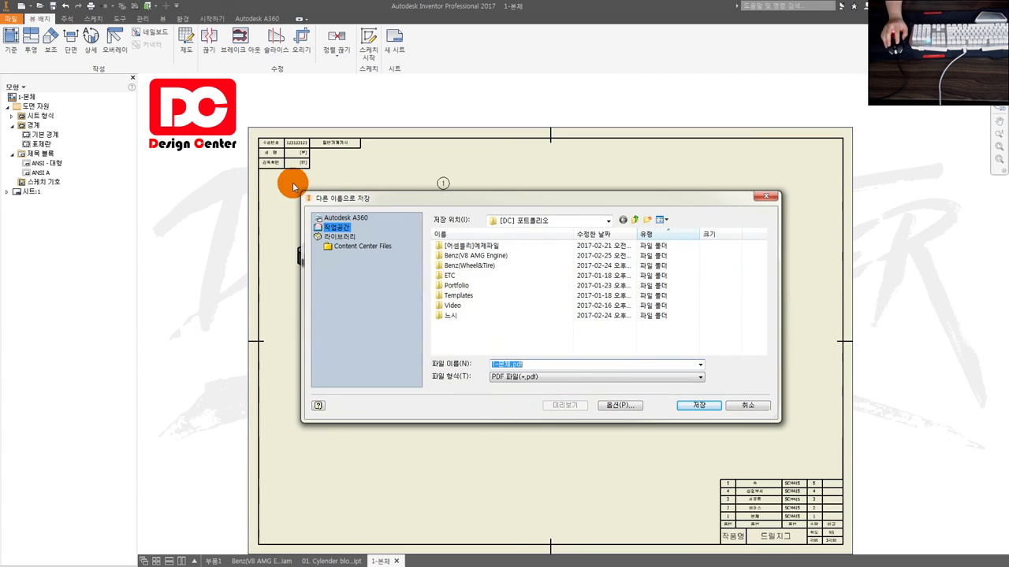
{"action": "left_click", "coordinate": [547, 220]}
{"action": "left_click", "coordinate": [528, 240]}
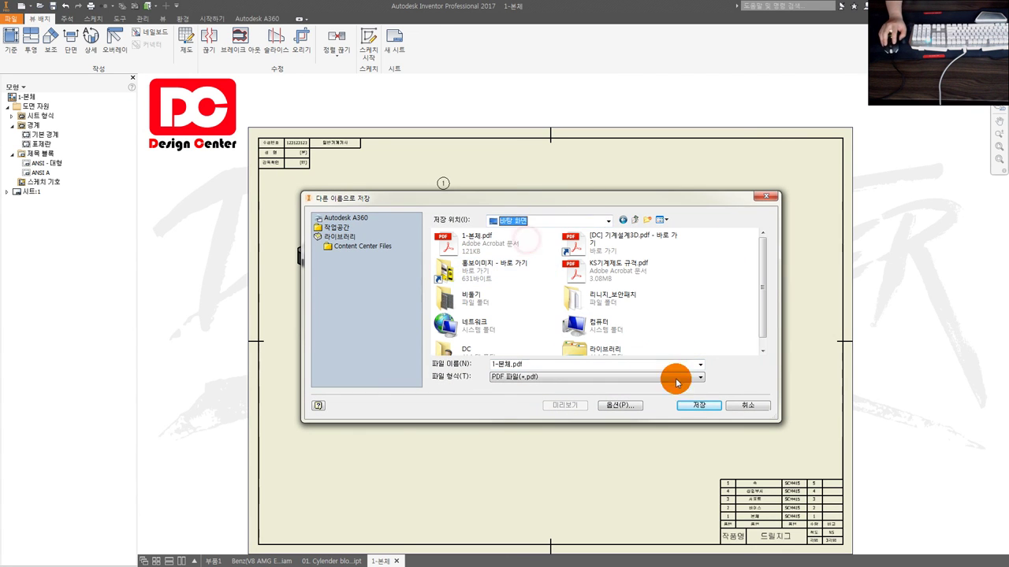
{"action": "left_click", "coordinate": [698, 405]}
{"action": "left_click", "coordinate": [519, 291]}
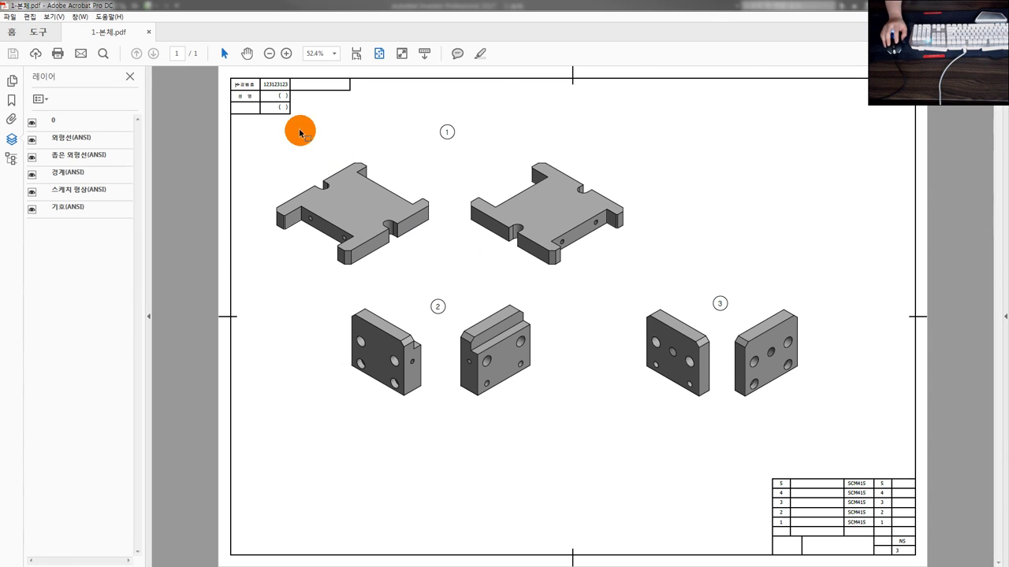
Step: Close the PDF and reopen the 표제란 border definition in Inventor
{"action": "key", "text": "alt+F4"}
{"action": "double_click", "coordinate": [42, 145]}
{"action": "left_click", "coordinate": [605, 315]}
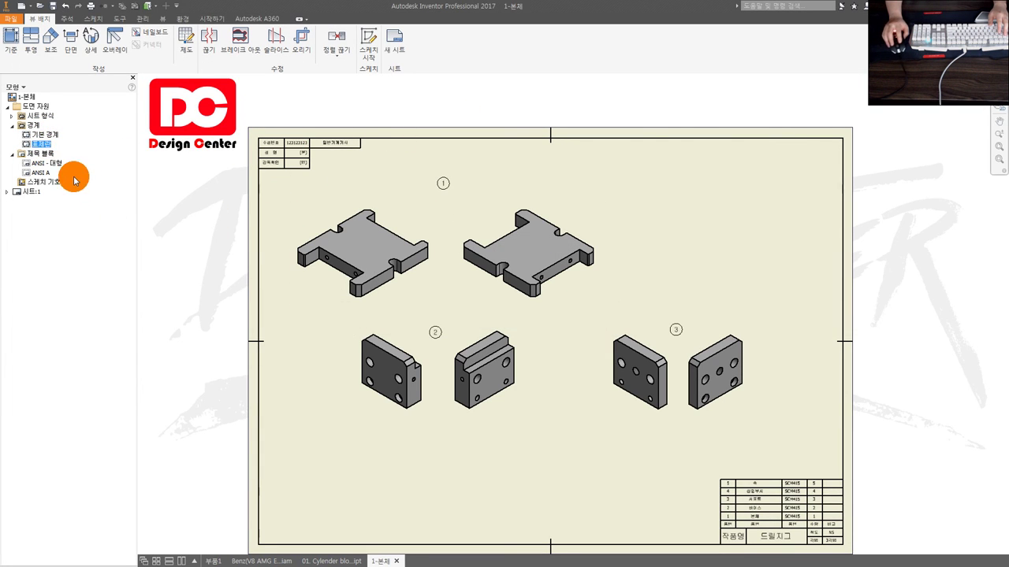
Step: Edit the 표제란 border sketch and change the 감독확인 label's font
{"action": "left_click", "coordinate": [57, 193]}
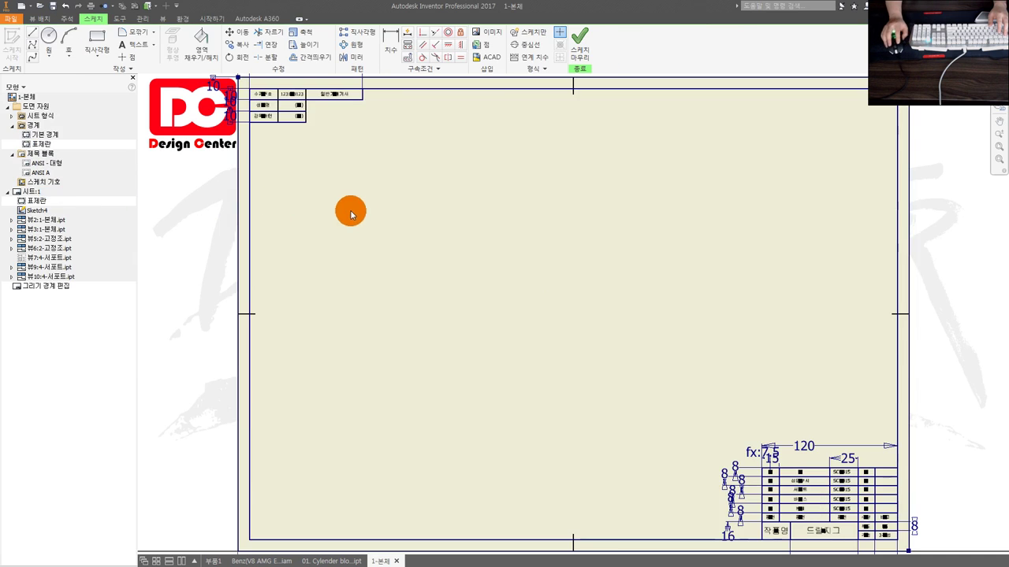
{"action": "scroll", "coordinate": [335, 261], "scroll_direction": "down", "scroll_amount": 3}
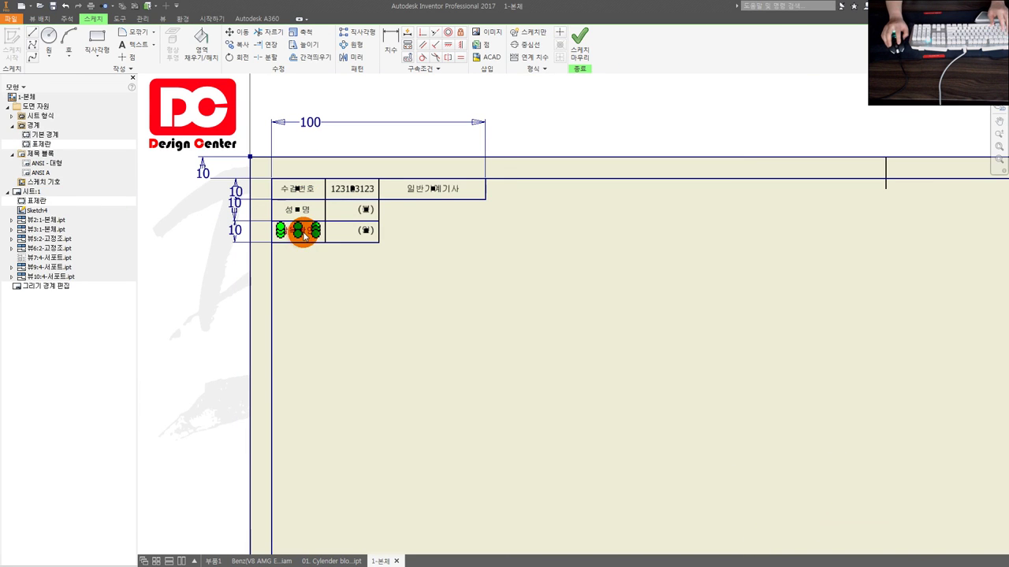
{"action": "double_click", "coordinate": [306, 235]}
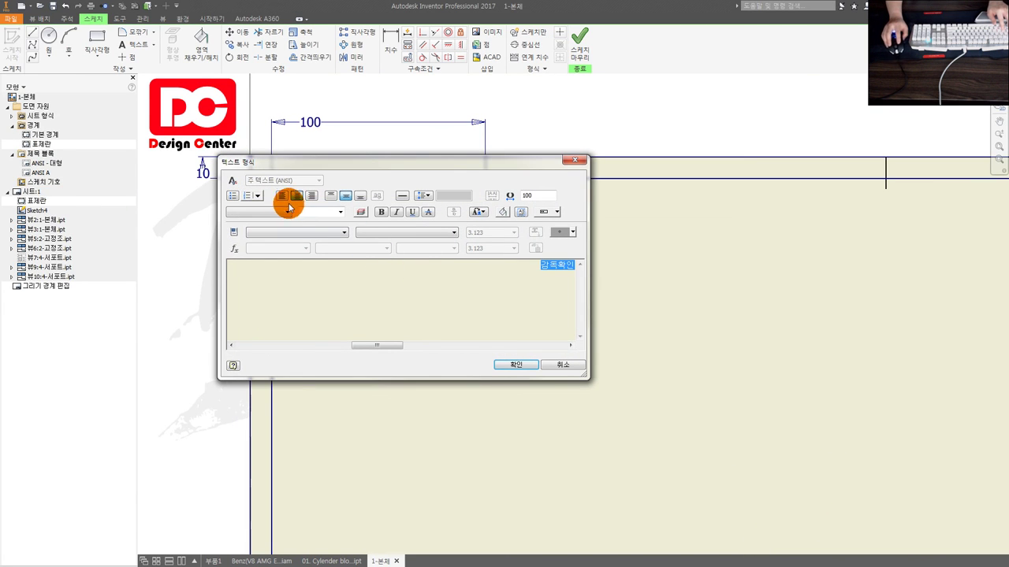
{"action": "left_click", "coordinate": [276, 212]}
{"action": "scroll", "coordinate": [264, 355], "scroll_direction": "down", "scroll_amount": 6}
{"action": "scroll", "coordinate": [280, 347], "scroll_direction": "down", "scroll_amount": 6}
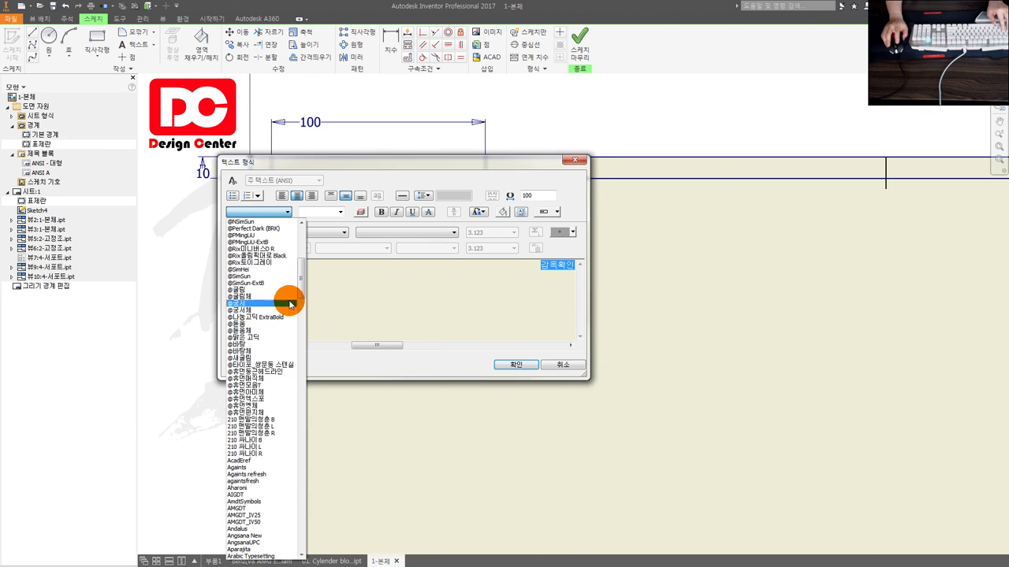
{"action": "left_click_drag", "start_coordinate": [302, 290], "coordinate": [319, 558]}
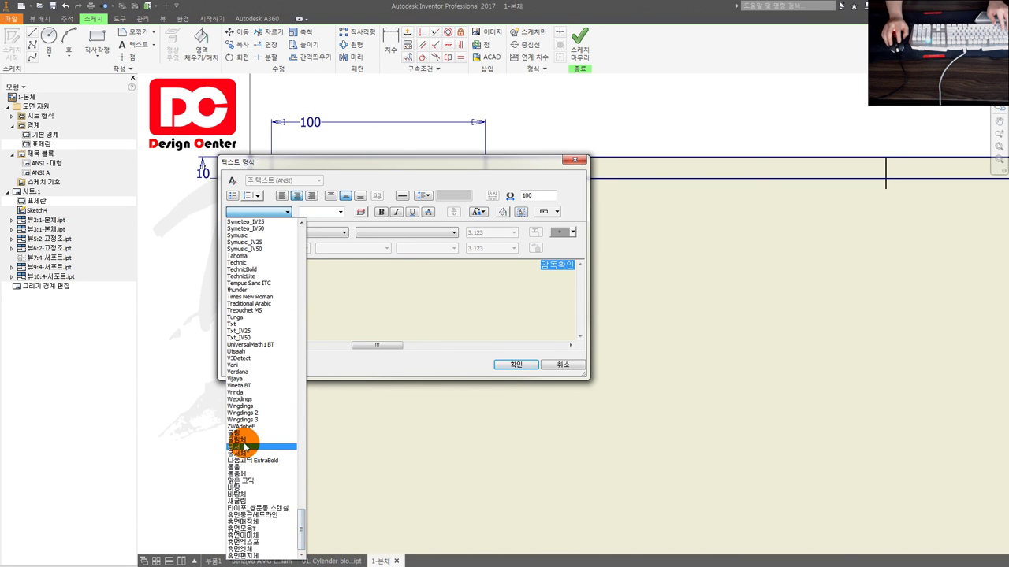
{"action": "left_click", "coordinate": [250, 383]}
{"action": "left_click", "coordinate": [517, 365]}
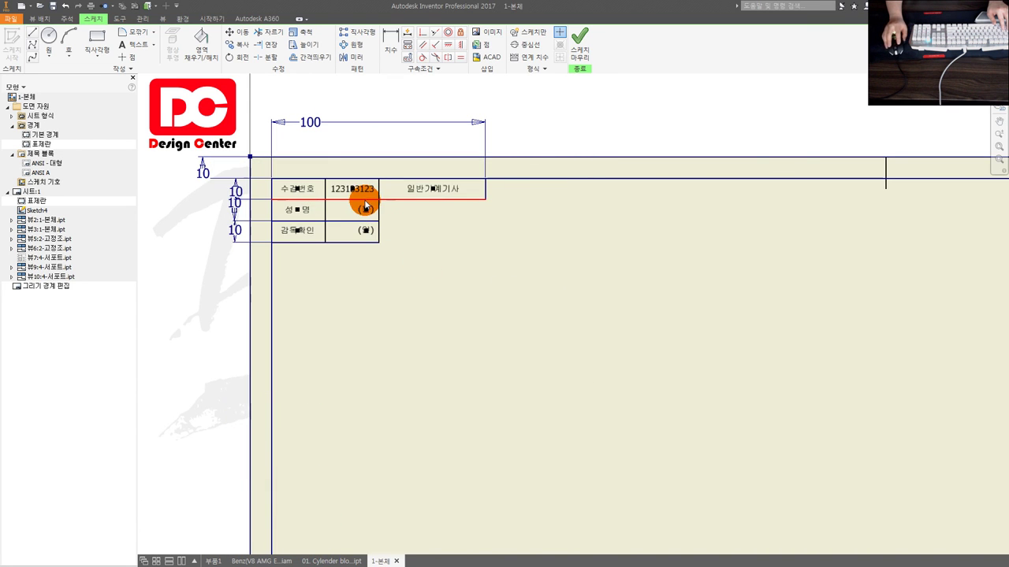
Step: Set the 일반기계기사 text to a Korean font
{"action": "double_click", "coordinate": [420, 189]}
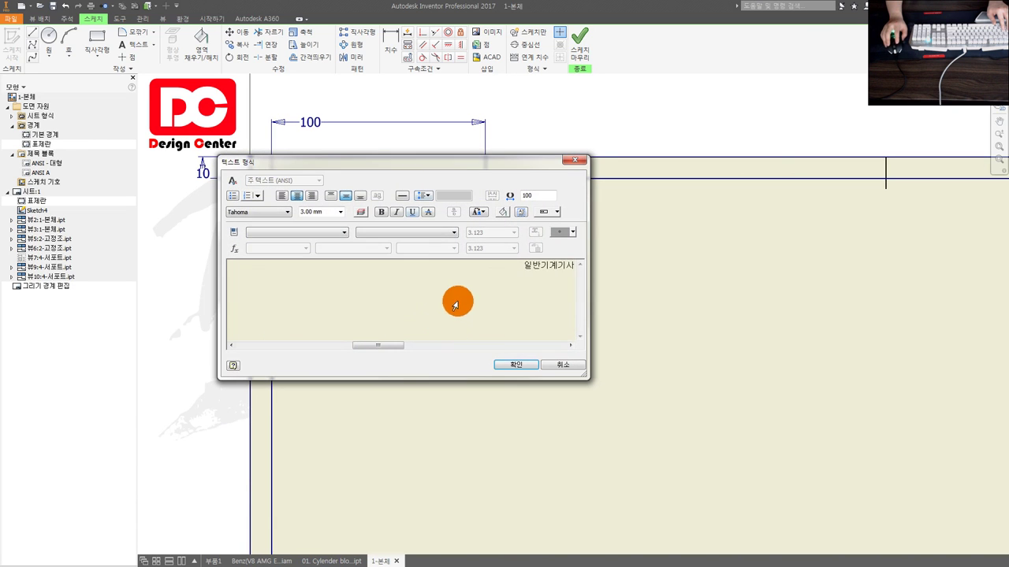
{"action": "left_click", "coordinate": [288, 212]}
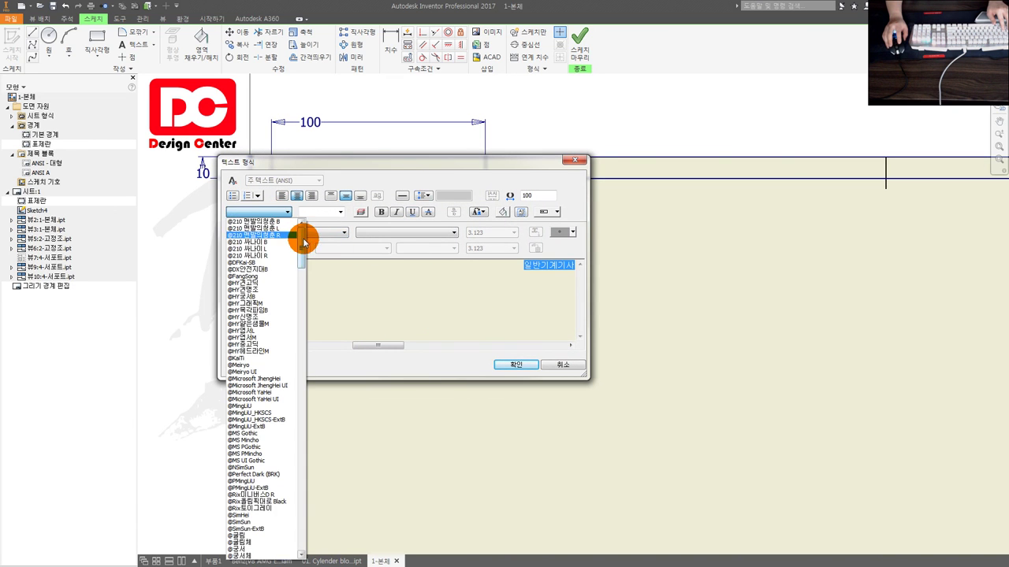
{"action": "left_click_drag", "start_coordinate": [304, 233], "coordinate": [323, 542]}
{"action": "left_click", "coordinate": [253, 448]}
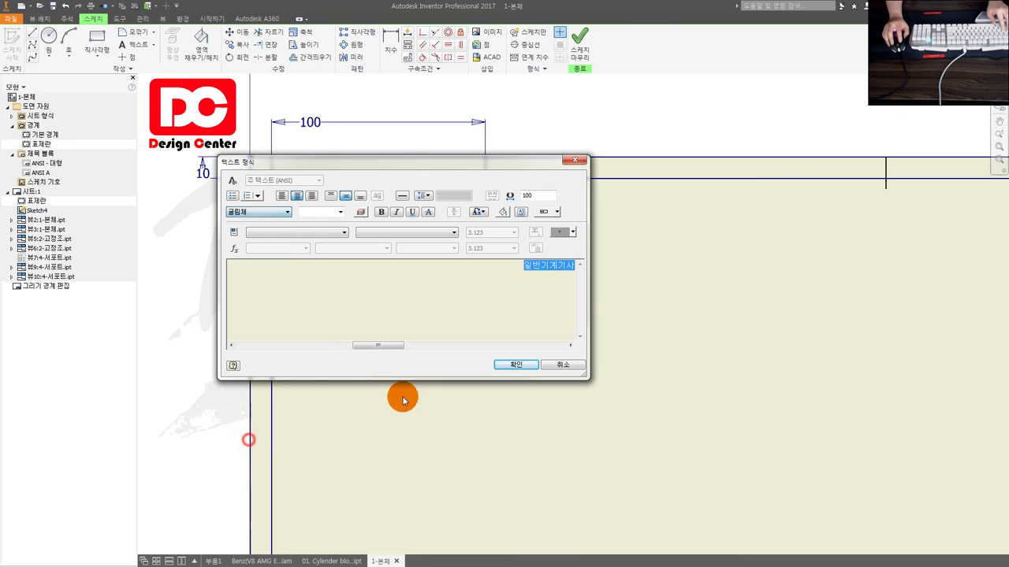
{"action": "left_click", "coordinate": [516, 364]}
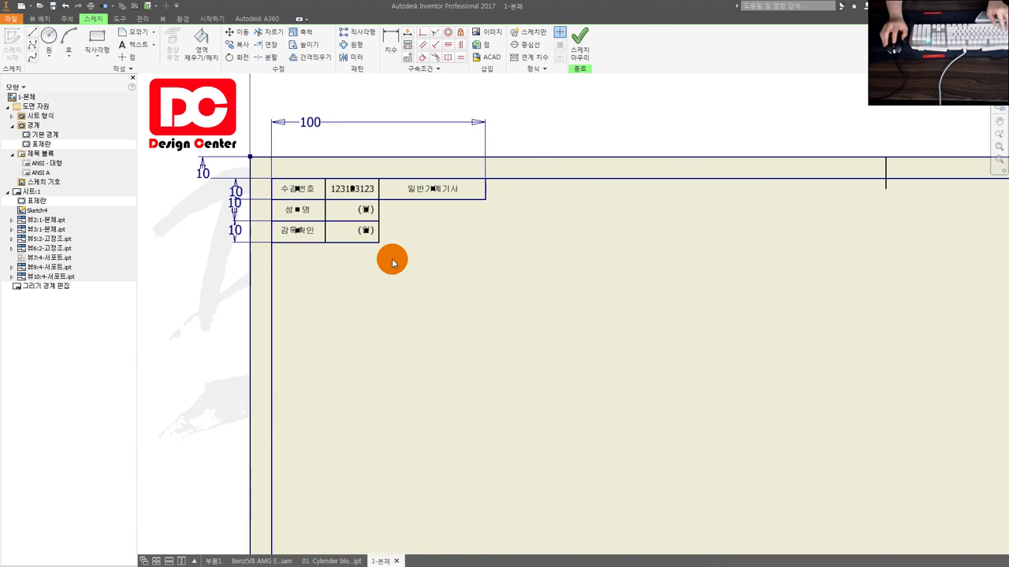
Step: Set the (인) symbol texts in the 성명 and 감독확인 rows to a Korean font
{"action": "double_click", "coordinate": [369, 211]}
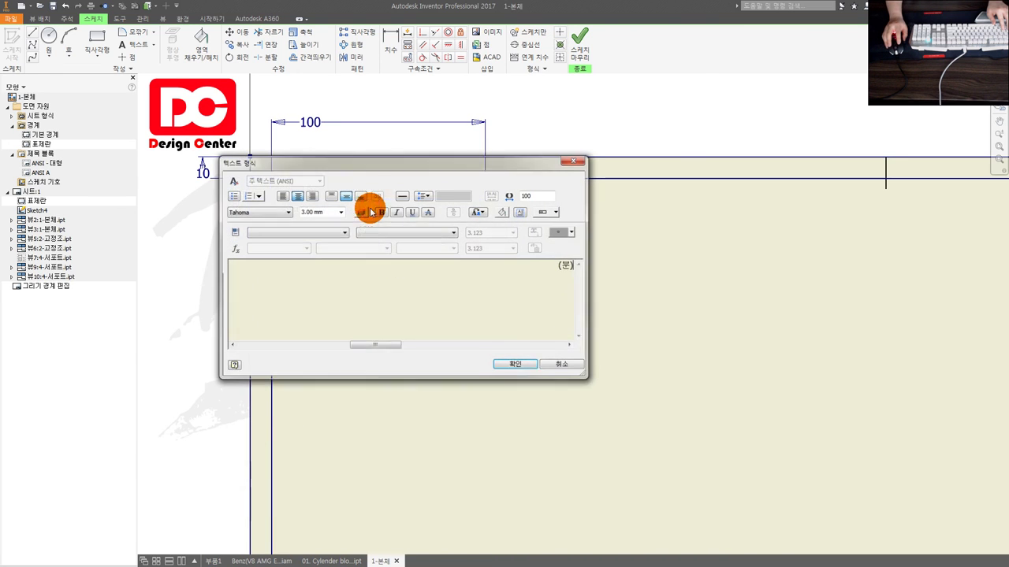
{"action": "left_click", "coordinate": [288, 211]}
{"action": "left_click_drag", "start_coordinate": [302, 229], "coordinate": [316, 541]}
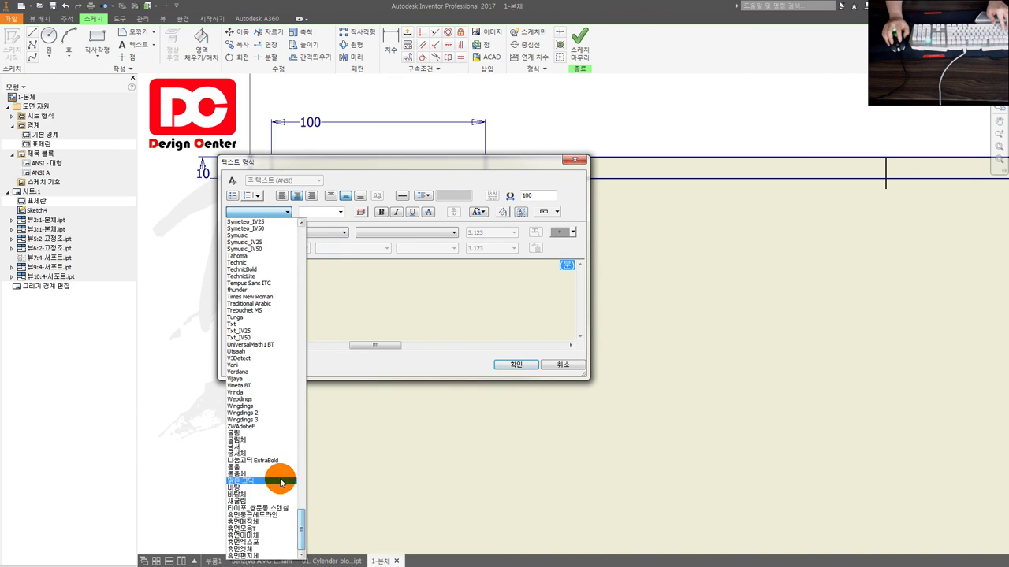
{"action": "left_click", "coordinate": [261, 440]}
{"action": "left_click", "coordinate": [516, 364]}
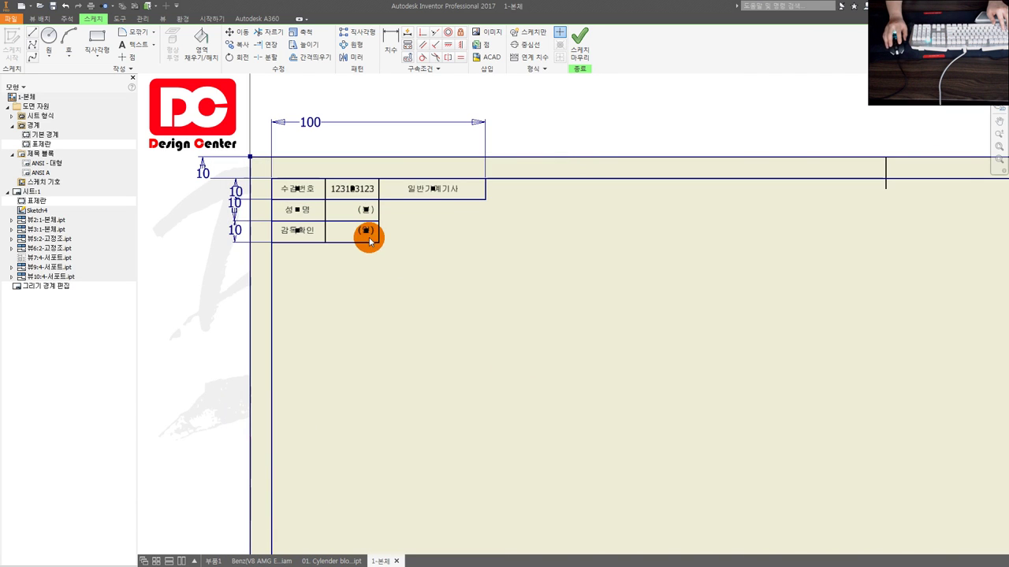
{"action": "double_click", "coordinate": [369, 230]}
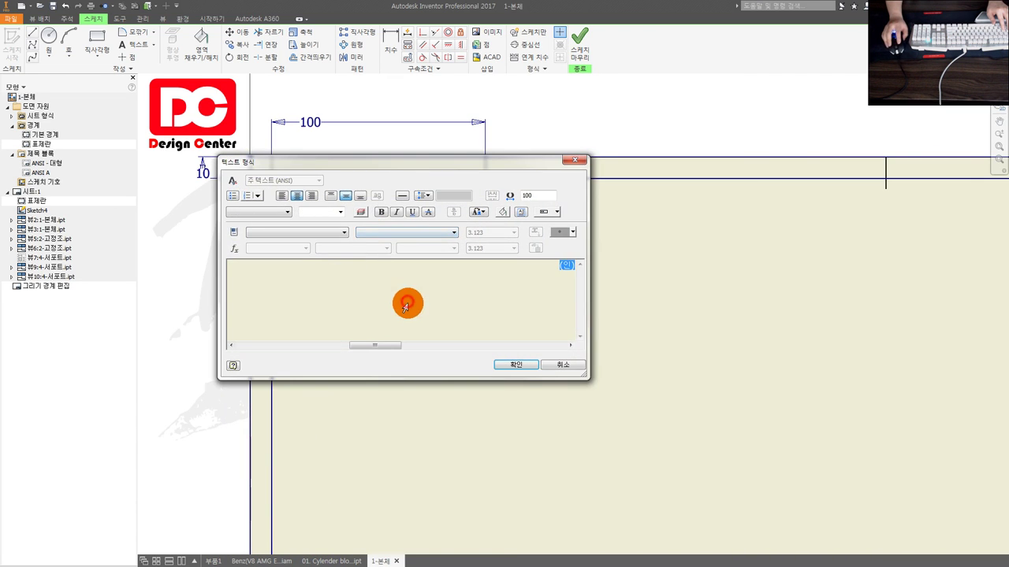
{"action": "left_click", "coordinate": [288, 211]}
{"action": "left_click_drag", "start_coordinate": [302, 260], "coordinate": [317, 554]}
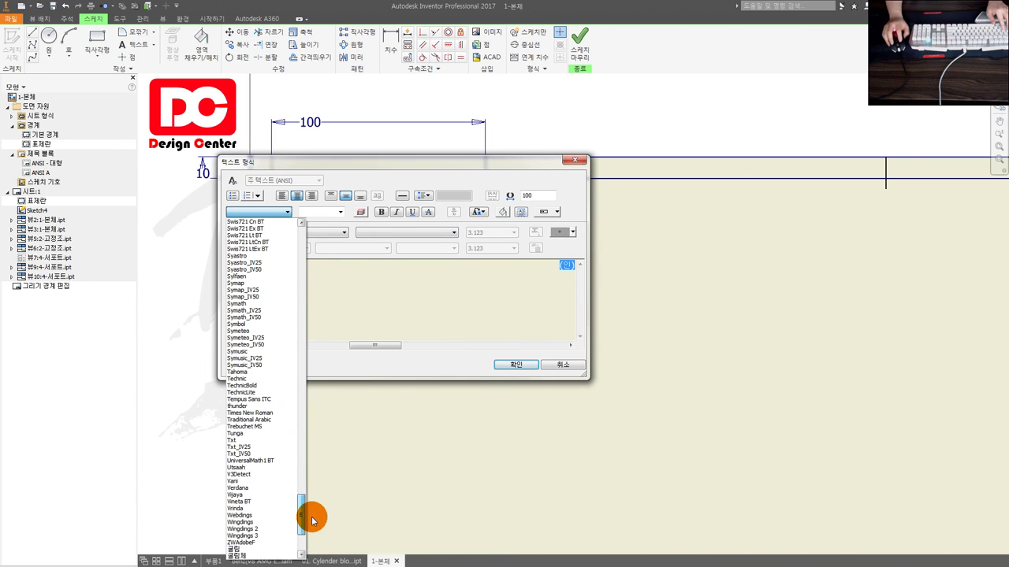
{"action": "left_click", "coordinate": [243, 439]}
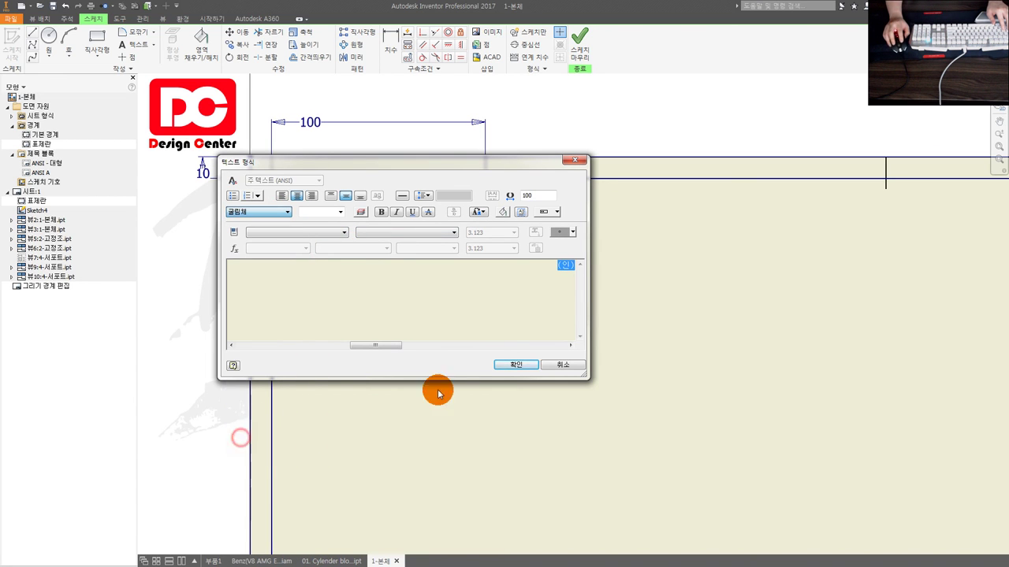
{"action": "left_click", "coordinate": [521, 364]}
Step: Set the 드릴지그 title text to 굴림체, then finish and save the title-block sketch
{"action": "scroll", "coordinate": [481, 316], "scroll_direction": "down", "scroll_amount": 3}
{"action": "scroll", "coordinate": [518, 345], "scroll_direction": "down", "scroll_amount": 3}
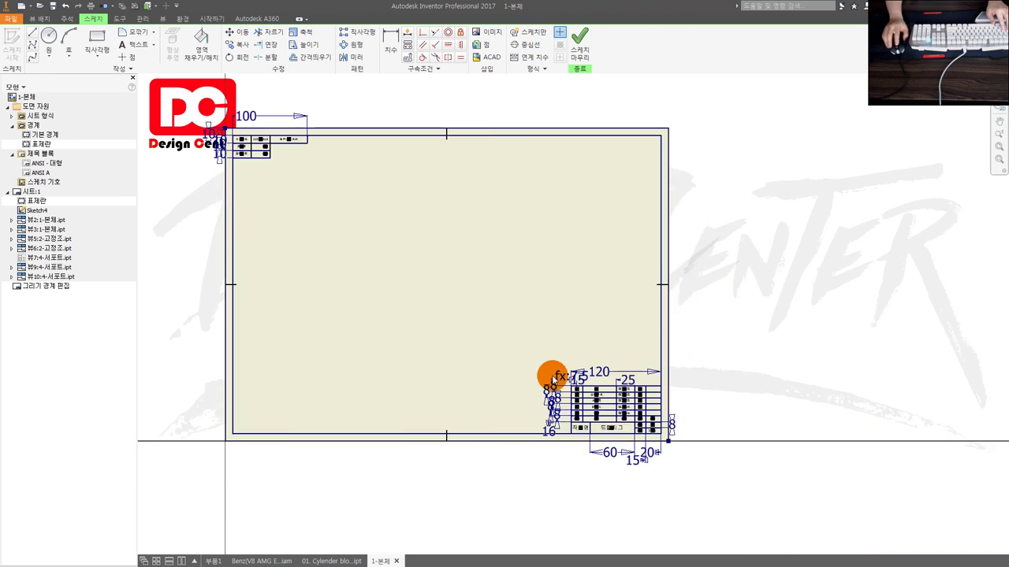
{"action": "scroll", "coordinate": [620, 430], "scroll_direction": "up", "scroll_amount": 5}
{"action": "double_click", "coordinate": [604, 431]}
{"action": "key", "text": "ctrl+a"}
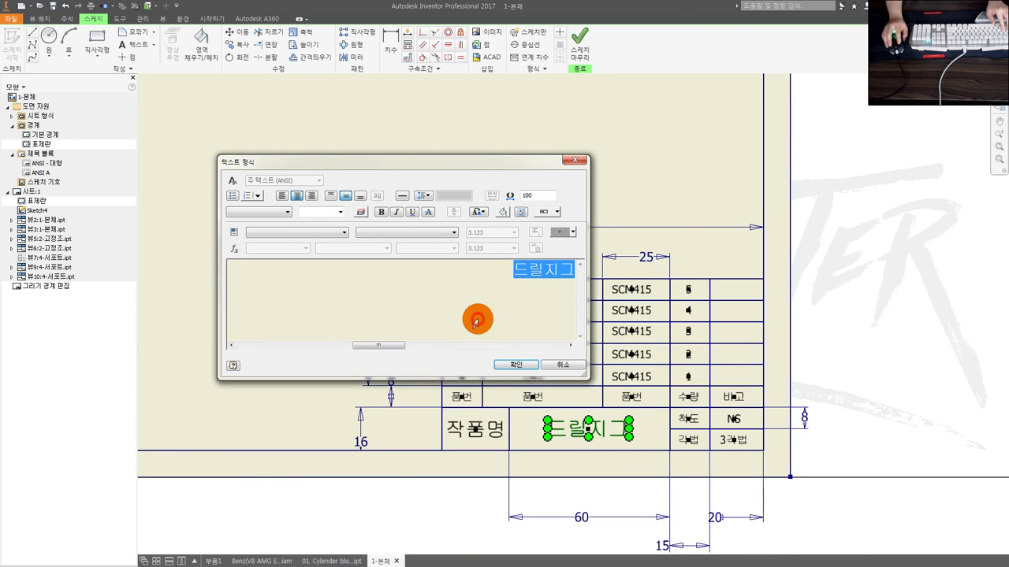
{"action": "left_click", "coordinate": [279, 212]}
{"action": "left_click_drag", "start_coordinate": [302, 238], "coordinate": [301, 556]}
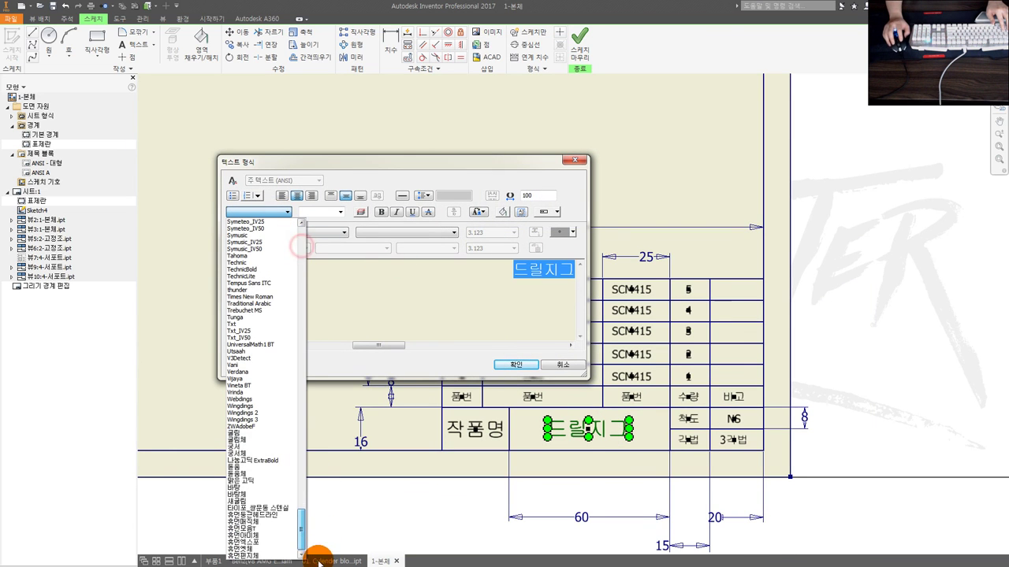
{"action": "left_click", "coordinate": [238, 443]}
{"action": "left_click", "coordinate": [515, 364]}
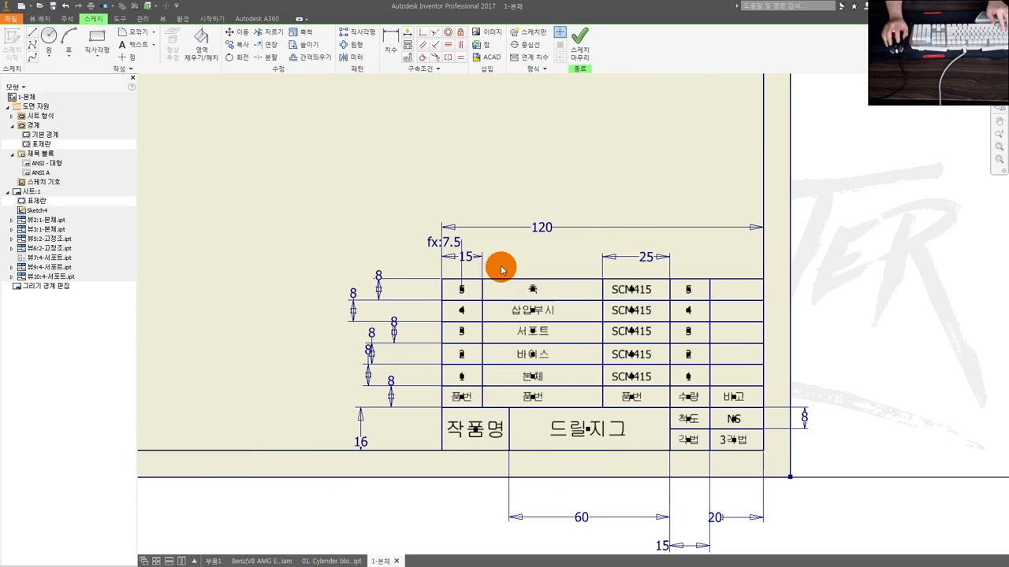
{"action": "left_click", "coordinate": [580, 43]}
{"action": "left_click", "coordinate": [426, 309]}
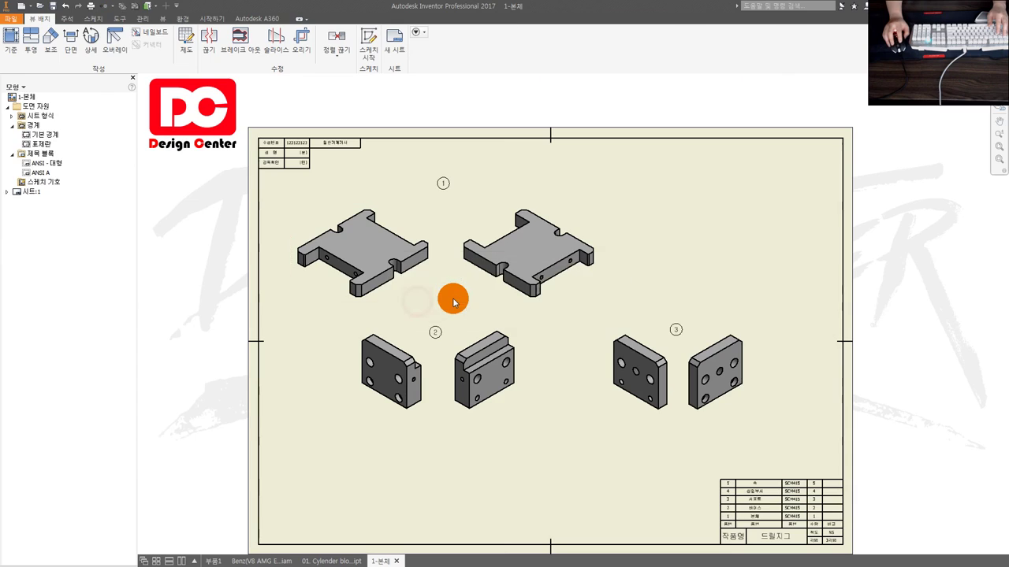
Step: Re-export the drawing as 1-본체.pdf on the Desktop, replacing the existing file
{"action": "left_click", "coordinate": [10, 17]}
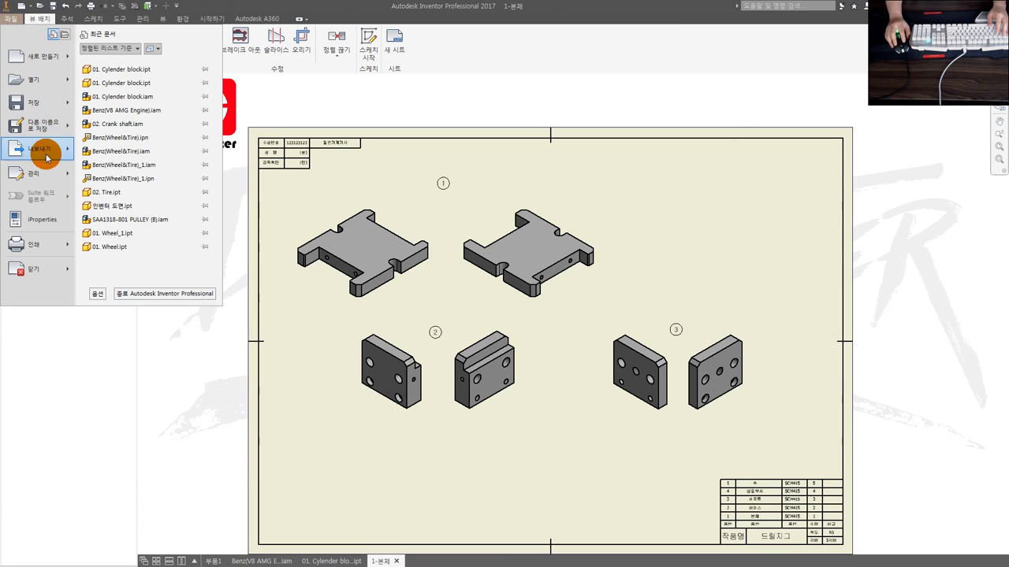
{"action": "left_click", "coordinate": [39, 149]}
{"action": "left_click", "coordinate": [124, 129]}
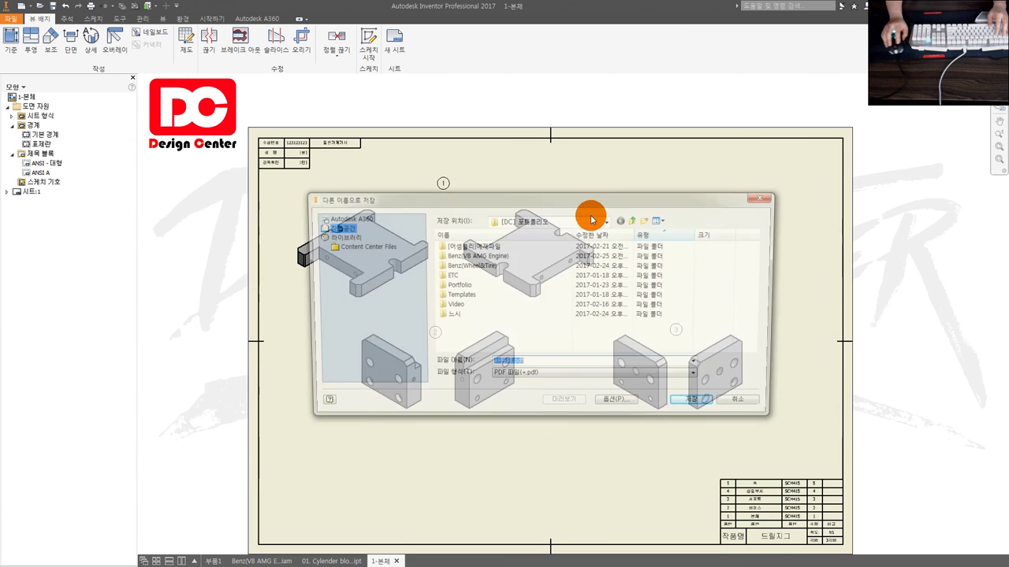
{"action": "left_click", "coordinate": [521, 222]}
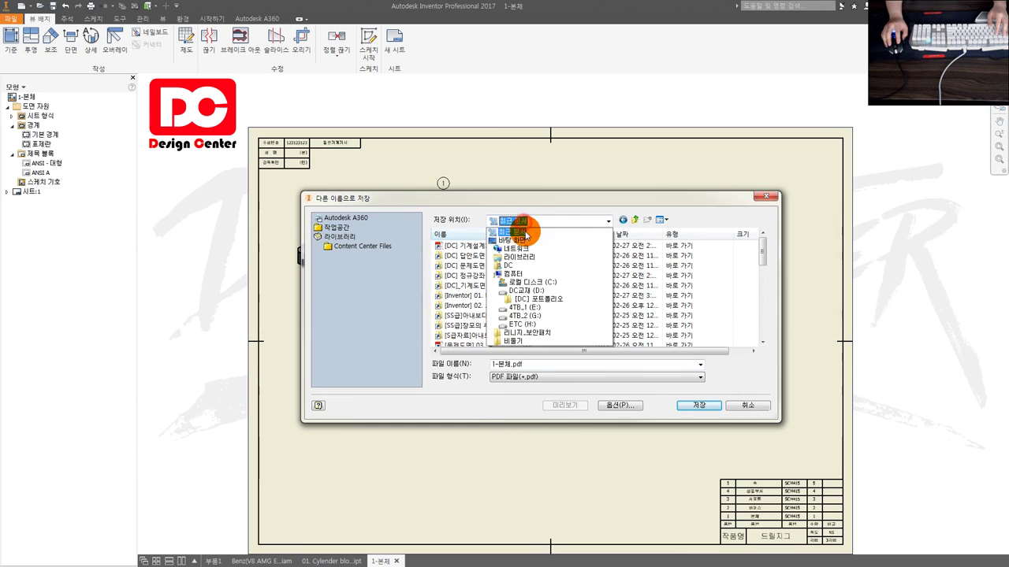
{"action": "left_click", "coordinate": [526, 240]}
{"action": "left_click", "coordinate": [698, 405]}
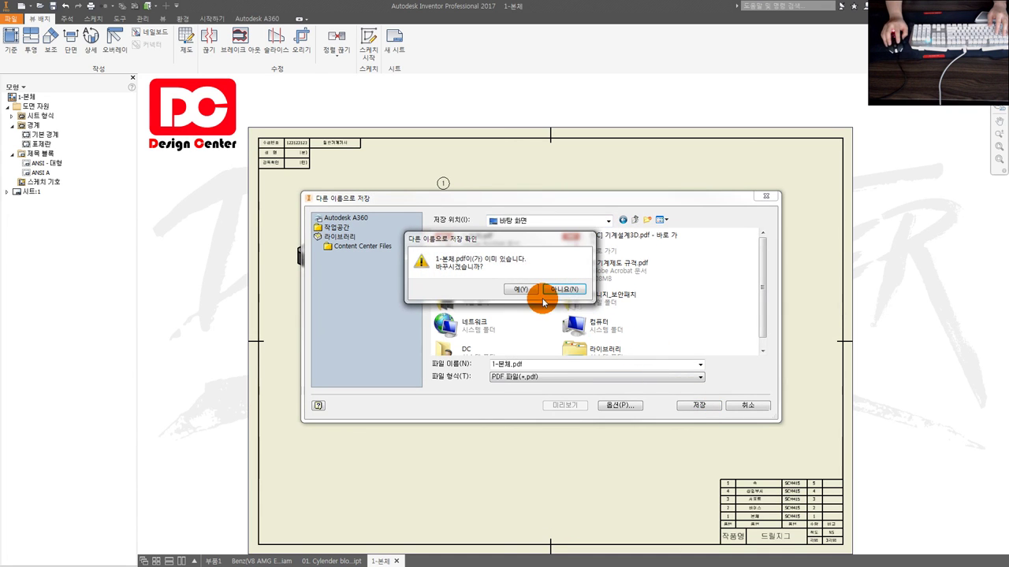
{"action": "left_click", "coordinate": [519, 290]}
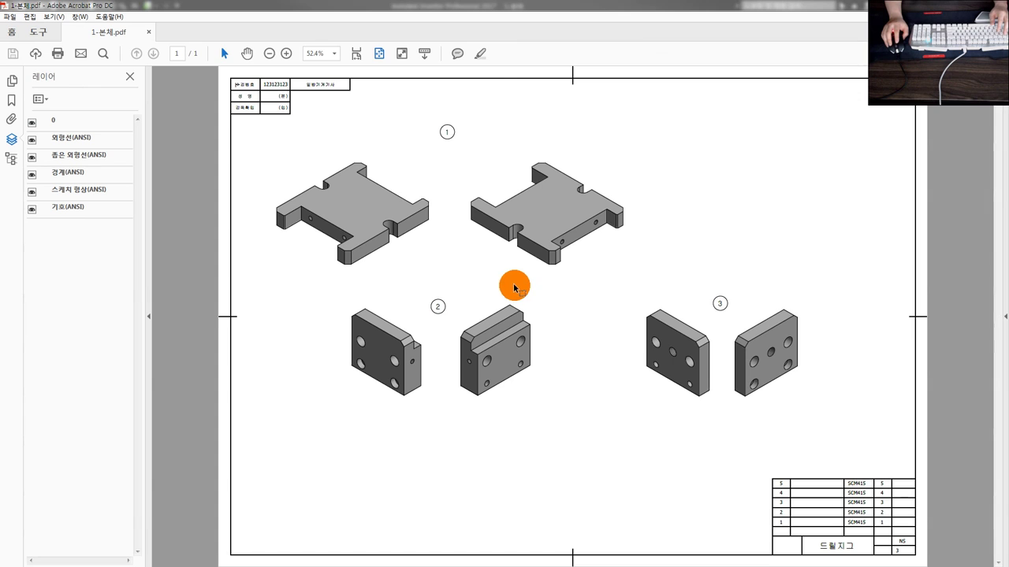
Step: Zoom around the PDF to check title-block text and part views, then return to Inventor
{"action": "scroll", "coordinate": [882, 551], "scroll_direction": "up", "scroll_amount": 2, "text": "ctrl"}
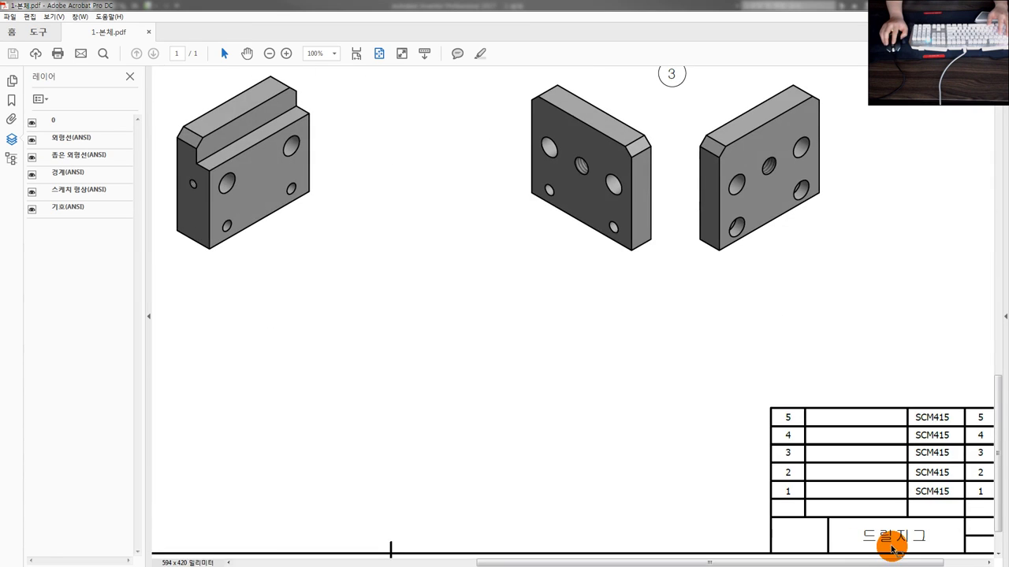
{"action": "scroll", "coordinate": [888, 540], "scroll_direction": "up", "scroll_amount": 1, "text": "ctrl"}
{"action": "scroll", "coordinate": [867, 504], "scroll_direction": "up", "scroll_amount": 1, "text": "ctrl"}
{"action": "scroll", "coordinate": [840, 439], "scroll_direction": "down", "scroll_amount": 2, "text": "ctrl"}
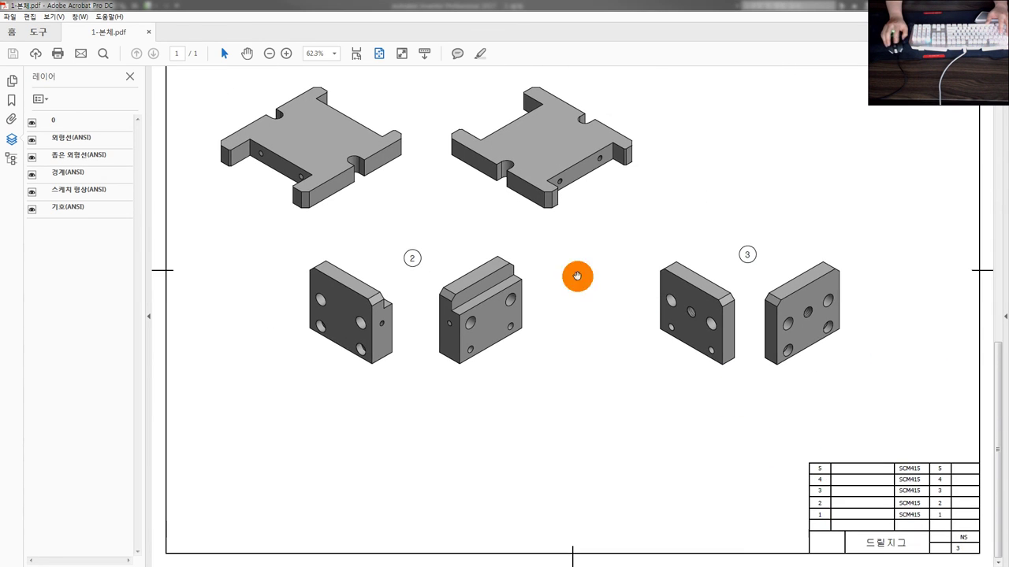
{"action": "scroll", "coordinate": [604, 319], "scroll_direction": "up", "scroll_amount": 2}
{"action": "scroll", "coordinate": [259, 135], "scroll_direction": "up", "scroll_amount": 1, "text": "ctrl"}
{"action": "scroll", "coordinate": [218, 84], "scroll_direction": "up", "scroll_amount": 1, "text": "ctrl"}
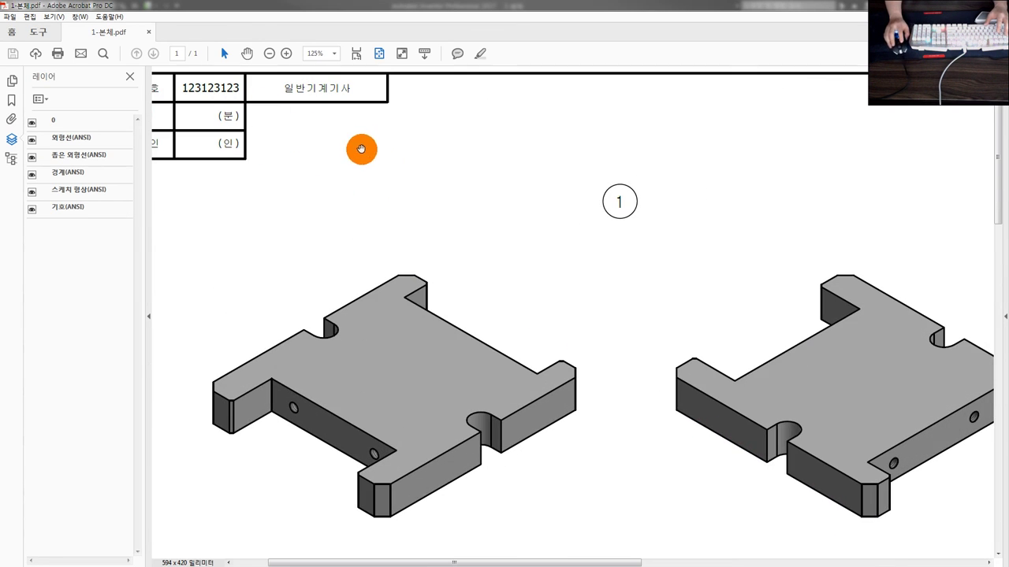
{"action": "scroll", "coordinate": [260, 170], "scroll_direction": "down", "scroll_amount": 2, "text": "ctrl"}
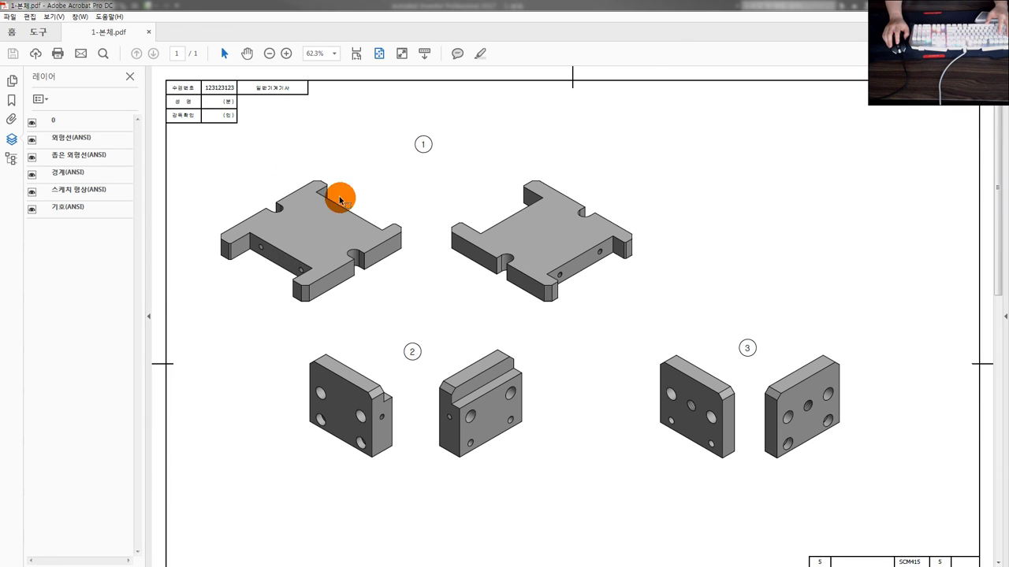
{"action": "scroll", "coordinate": [362, 175], "scroll_direction": "down", "scroll_amount": 1, "text": "ctrl"}
{"action": "scroll", "coordinate": [548, 256], "scroll_direction": "up", "scroll_amount": 1, "text": "ctrl"}
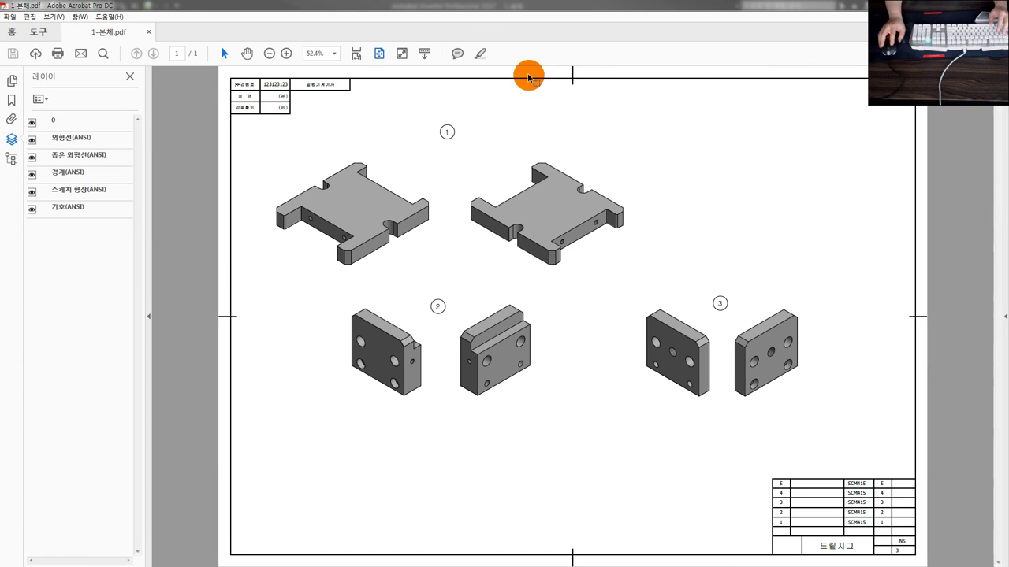
{"action": "scroll", "coordinate": [705, 241], "scroll_direction": "down", "scroll_amount": 1, "text": "ctrl"}
{"action": "scroll", "coordinate": [713, 256], "scroll_direction": "up", "scroll_amount": 1, "text": "ctrl"}
{"action": "key", "text": "alt+Tab"}
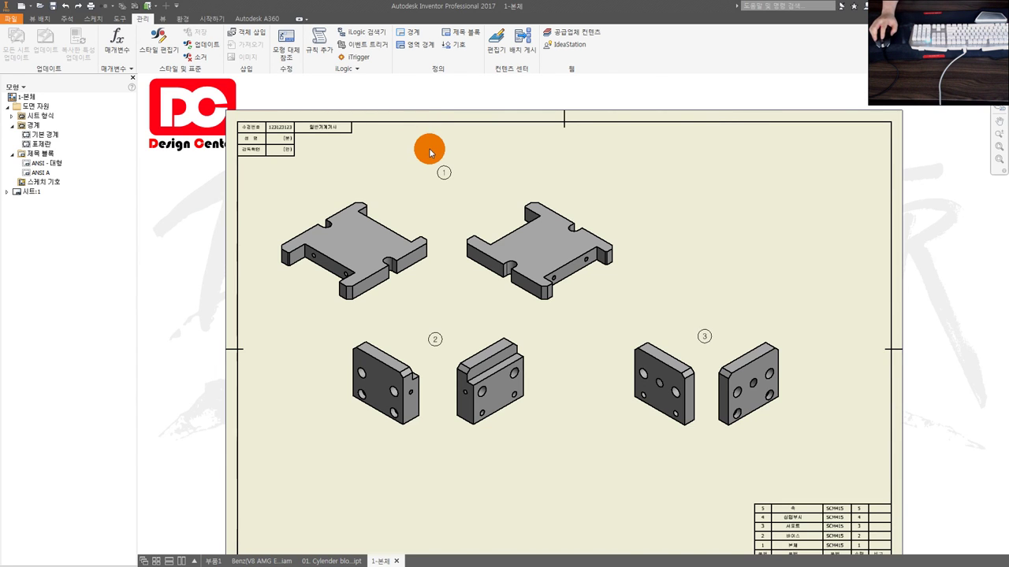
Step: Open the Style and Standard Editor and bring up the drawing layers table
{"action": "middle_click_drag", "start_coordinate": [429, 152], "coordinate": [412, 156]}
{"action": "left_click", "coordinate": [169, 53]}
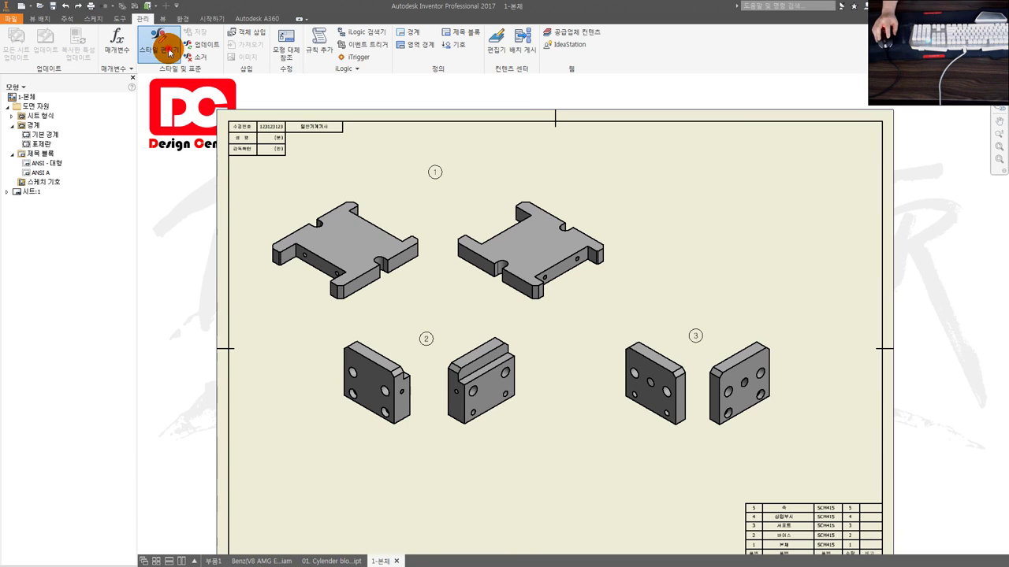
{"action": "left_click", "coordinate": [363, 133]}
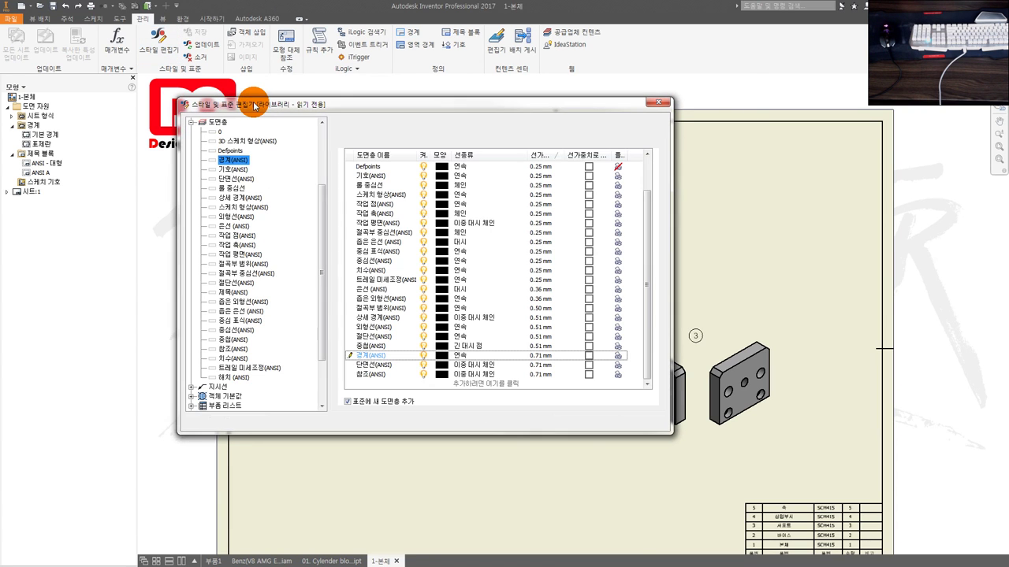
{"action": "scroll", "coordinate": [252, 157], "scroll_direction": "up", "scroll_amount": 1}
{"action": "scroll", "coordinate": [197, 197], "scroll_direction": "up", "scroll_amount": 2}
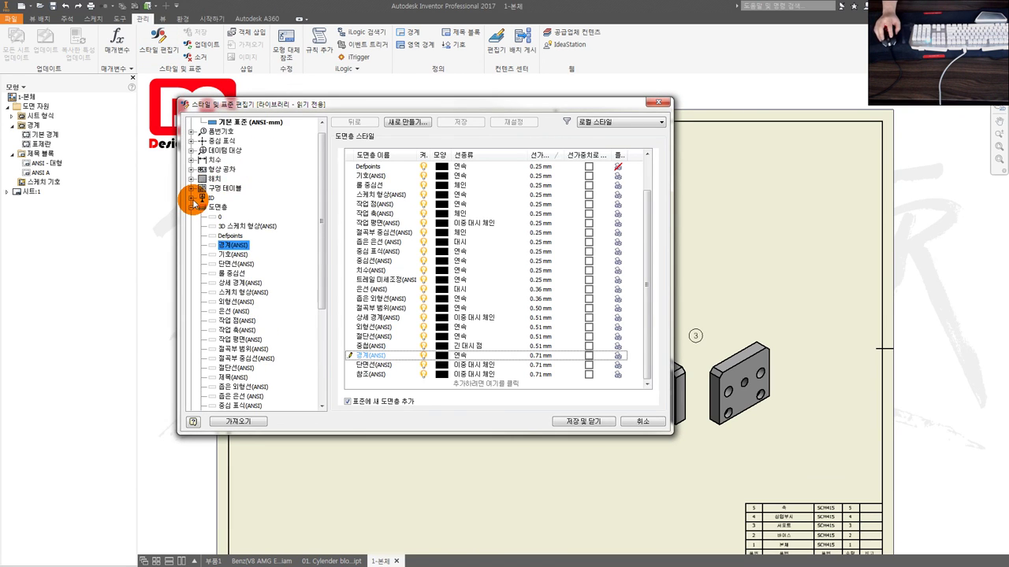
{"action": "left_click", "coordinate": [193, 208]}
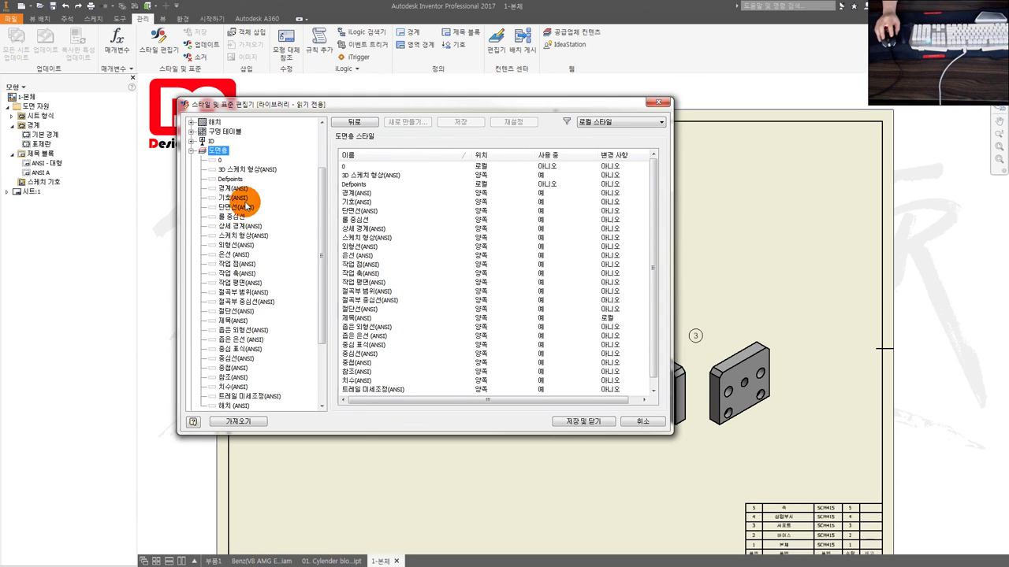
{"action": "left_click", "coordinate": [236, 208]}
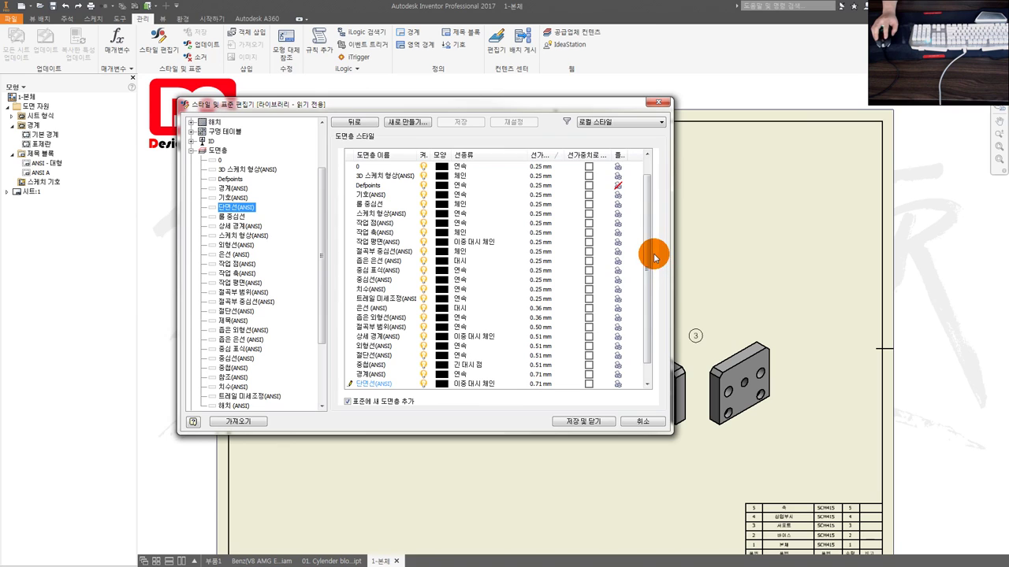
{"action": "mouse_move", "coordinate": [646, 279]}
{"action": "left_mouse_down"}
{"action": "mouse_move", "coordinate": [646, 329]}
{"action": "mouse_move", "coordinate": [651, 295]}
{"action": "left_mouse_up"}
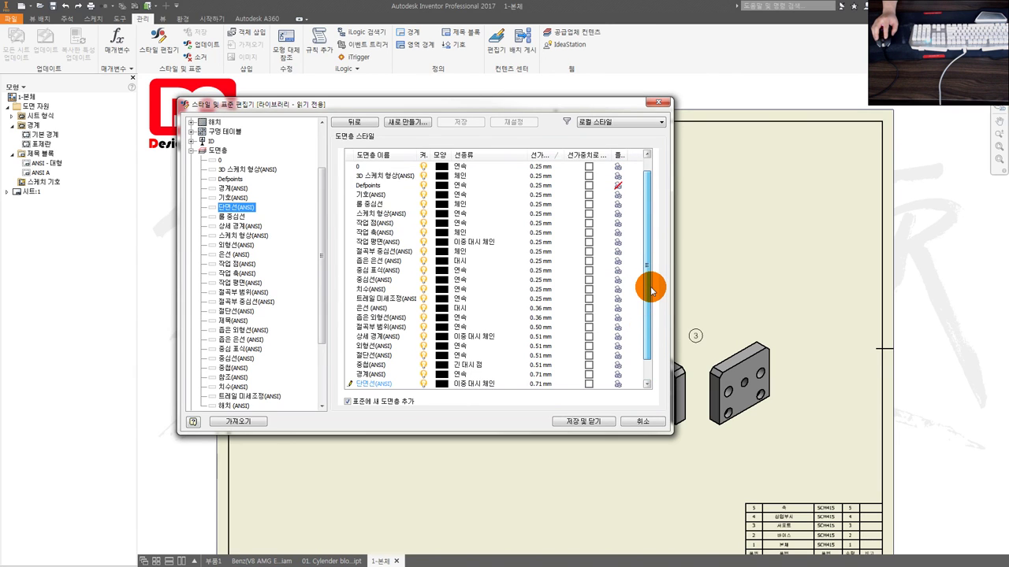
{"action": "mouse_move", "coordinate": [652, 297]}
{"action": "left_mouse_down"}
{"action": "mouse_move", "coordinate": [654, 306]}
{"action": "mouse_move", "coordinate": [661, 268]}
{"action": "left_mouse_up"}
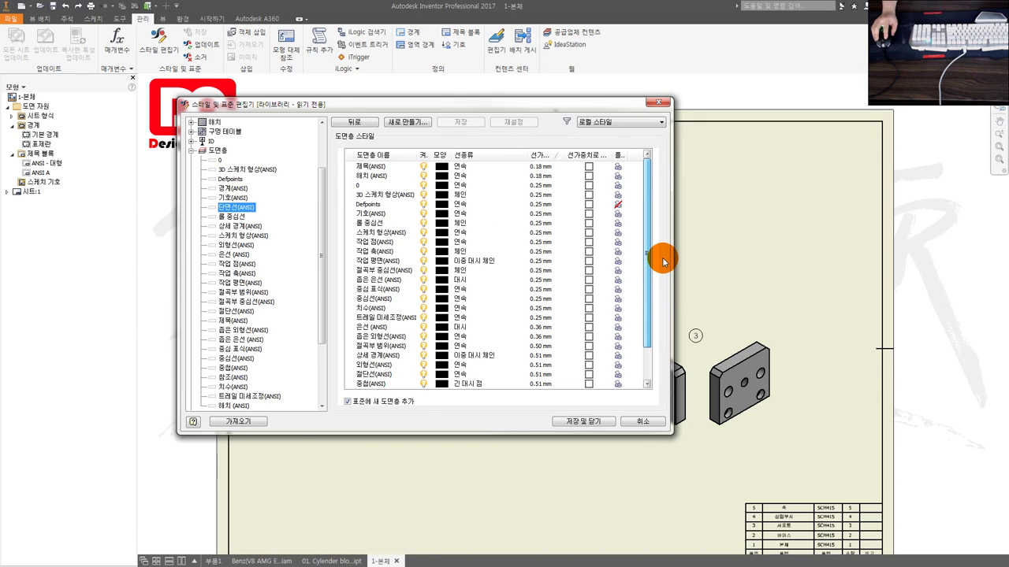
{"action": "left_click_drag", "start_coordinate": [663, 273], "coordinate": [664, 310]}
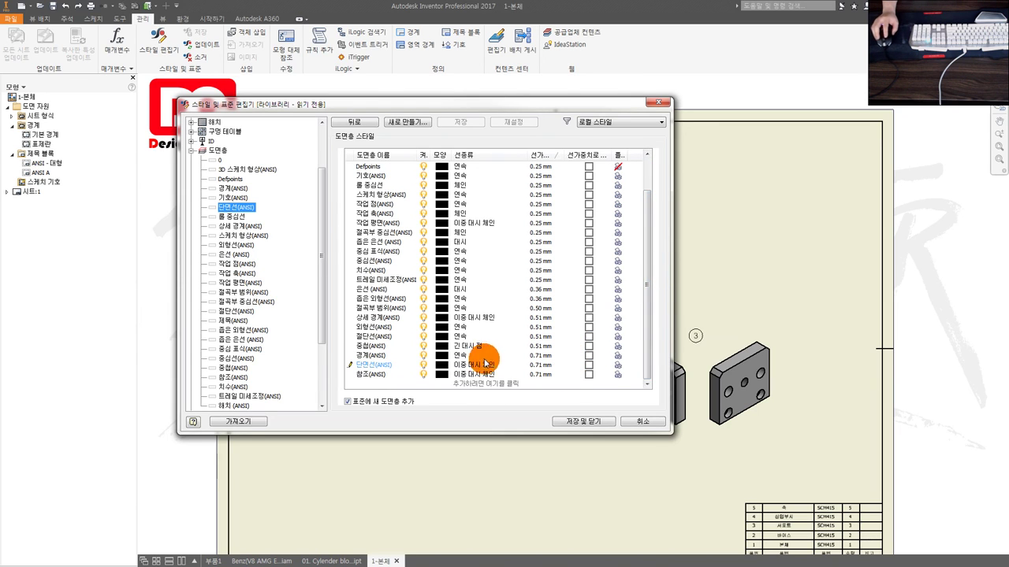
Step: Set the 경계(ANSI) layer line weight to 0.18 mm and save the styles
{"action": "double_click", "coordinate": [390, 356]}
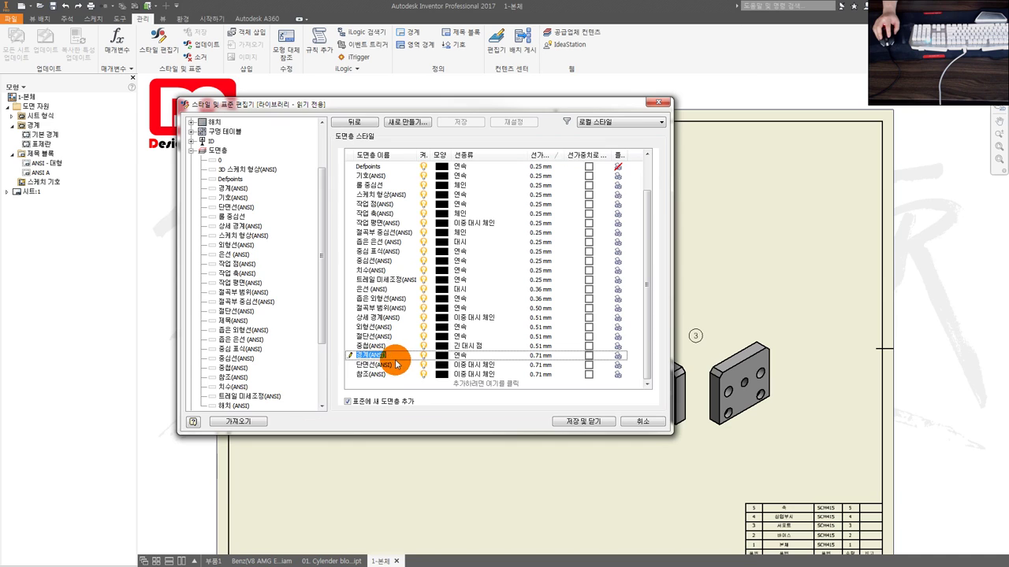
{"action": "left_click", "coordinate": [541, 355]}
{"action": "left_click", "coordinate": [556, 356]}
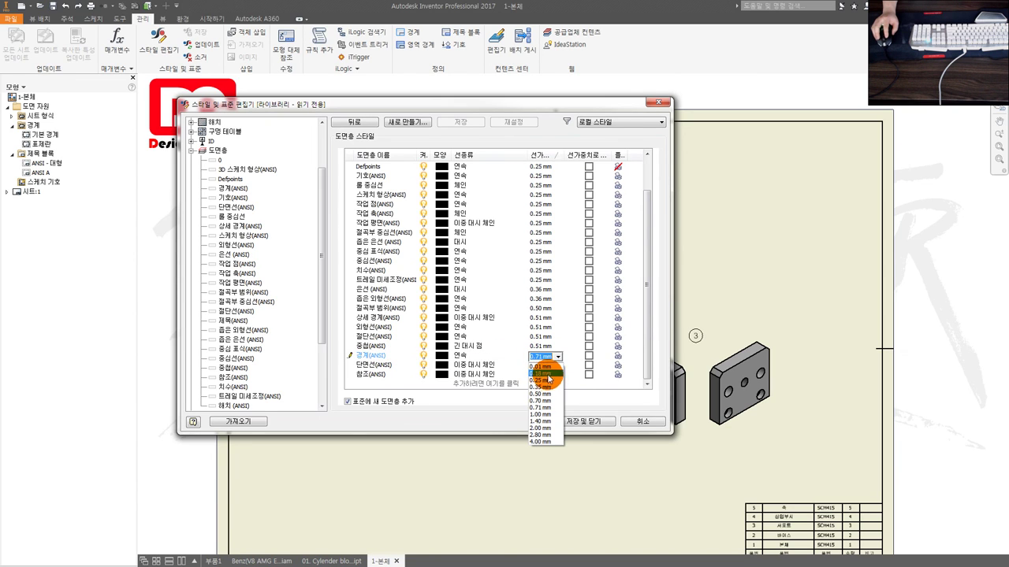
{"action": "left_click", "coordinate": [548, 375]}
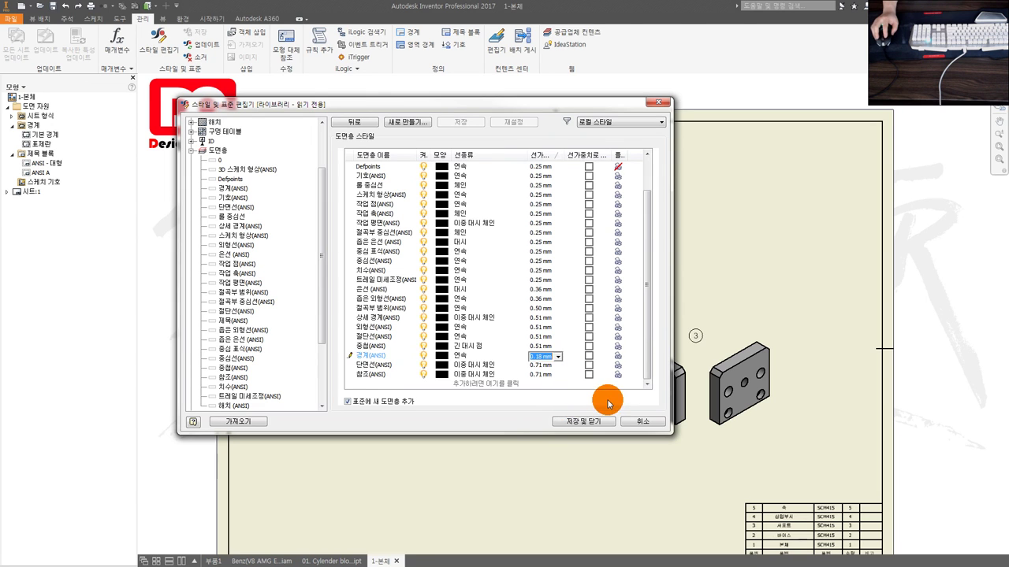
{"action": "left_click", "coordinate": [583, 421]}
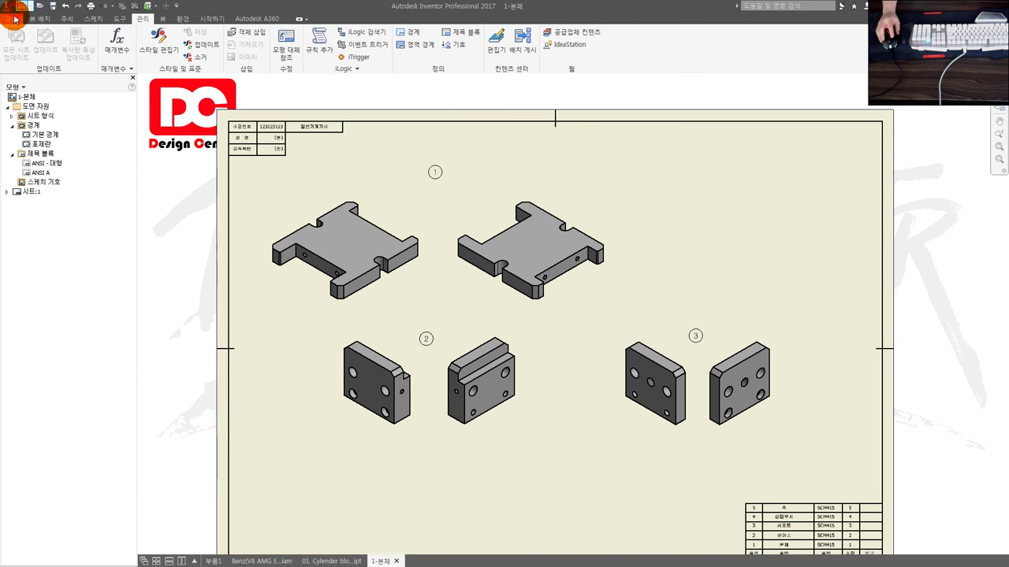
Step: Save a PDF copy of the drawing as 1-본체.pdf on 바탕 화면, overwriting the old file
{"action": "left_click", "coordinate": [646, 157]}
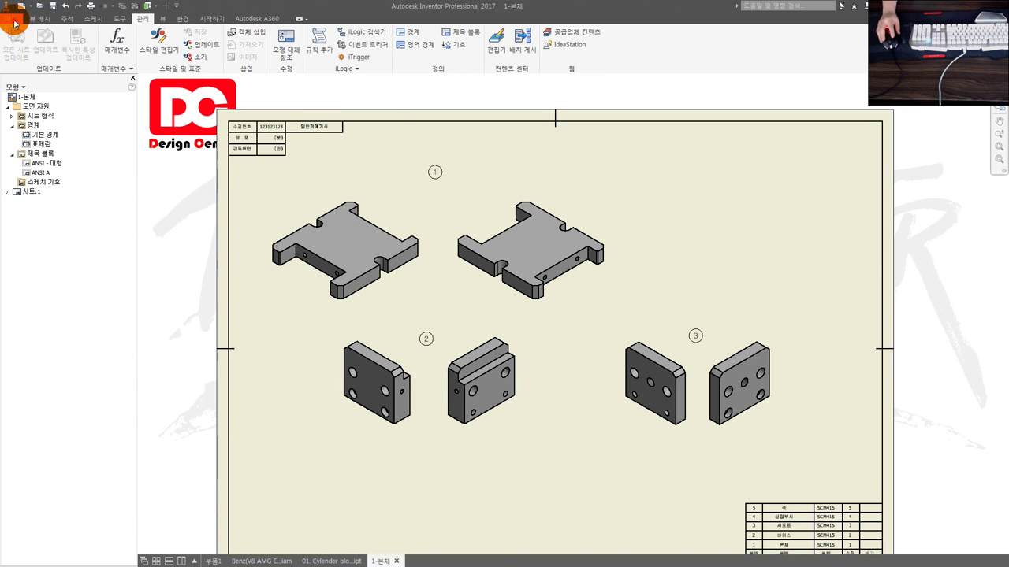
{"action": "left_click", "coordinate": [14, 24]}
{"action": "left_click", "coordinate": [180, 128]}
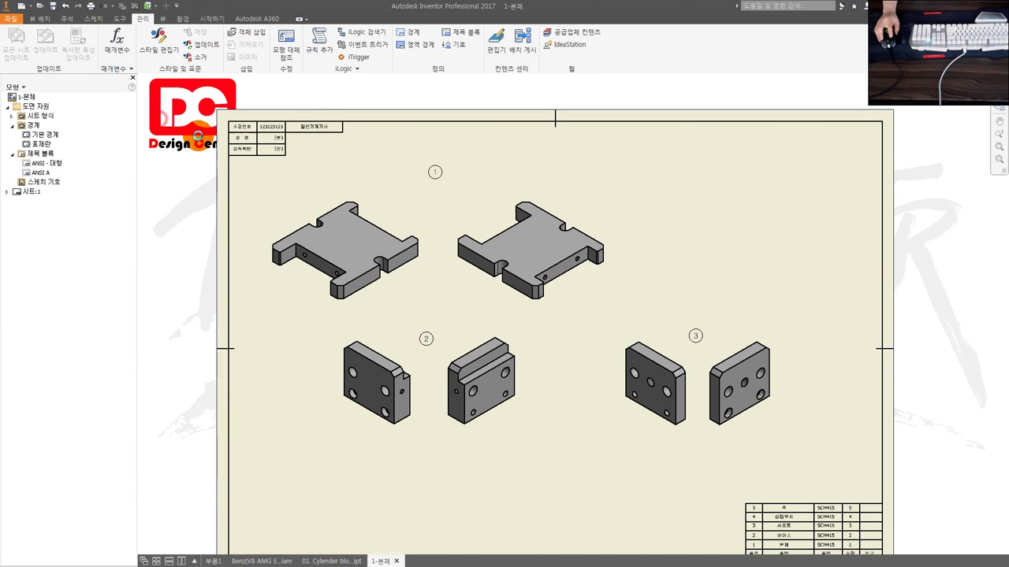
{"action": "left_click", "coordinate": [517, 221]}
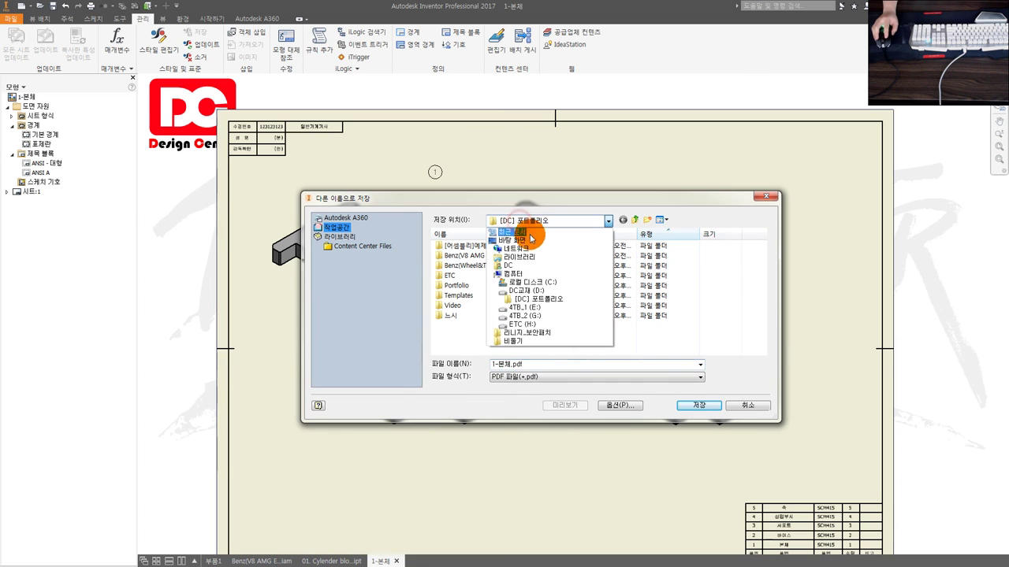
{"action": "left_click", "coordinate": [530, 234]}
{"action": "left_click", "coordinate": [698, 405]}
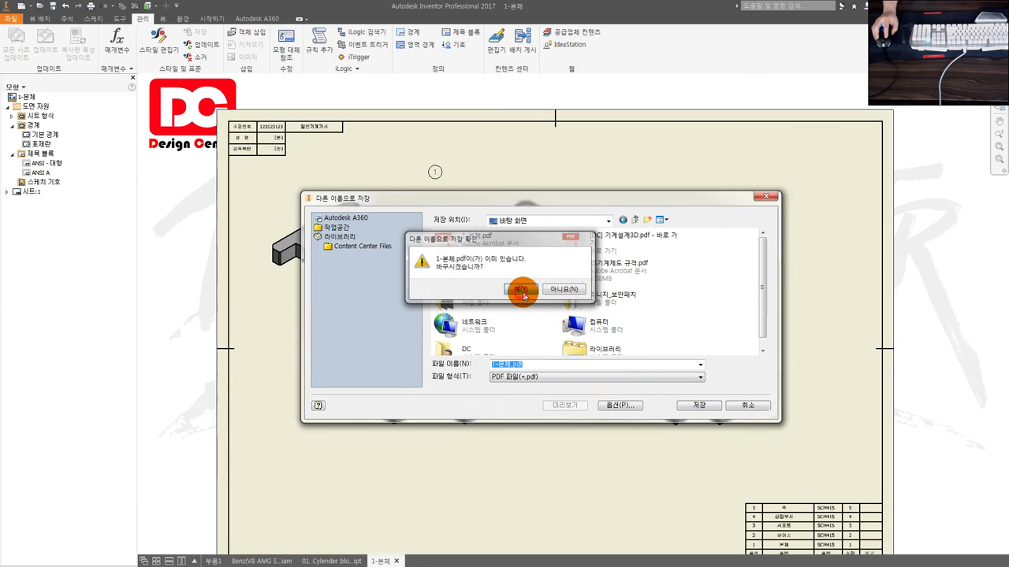
{"action": "left_click", "coordinate": [521, 290]}
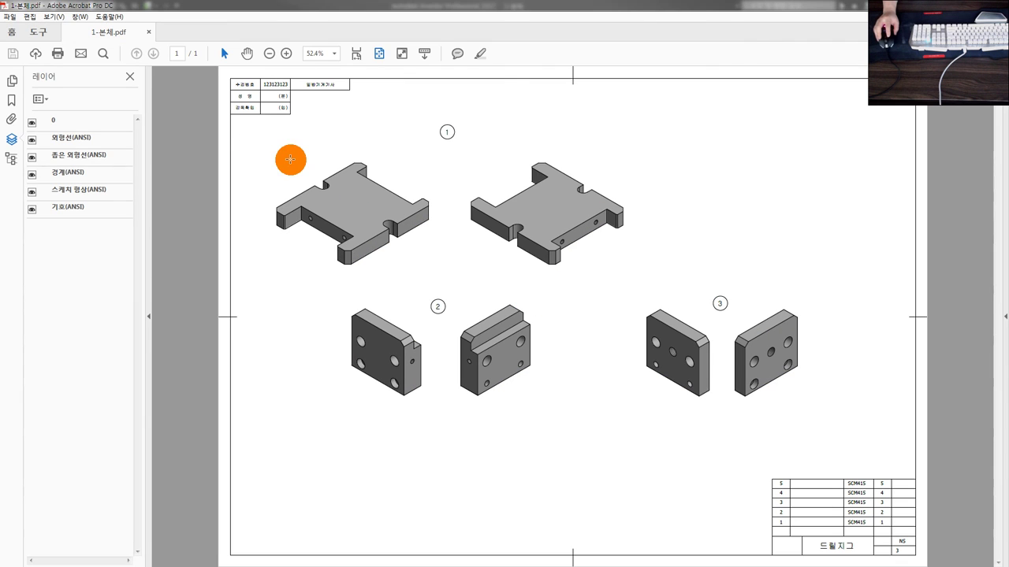
Step: Zoom the re-exported 1-본체.pdf to 100% and inspect the first part's border lines
{"action": "left_click", "coordinate": [292, 164]}
{"action": "key", "text": "ctrl+1"}
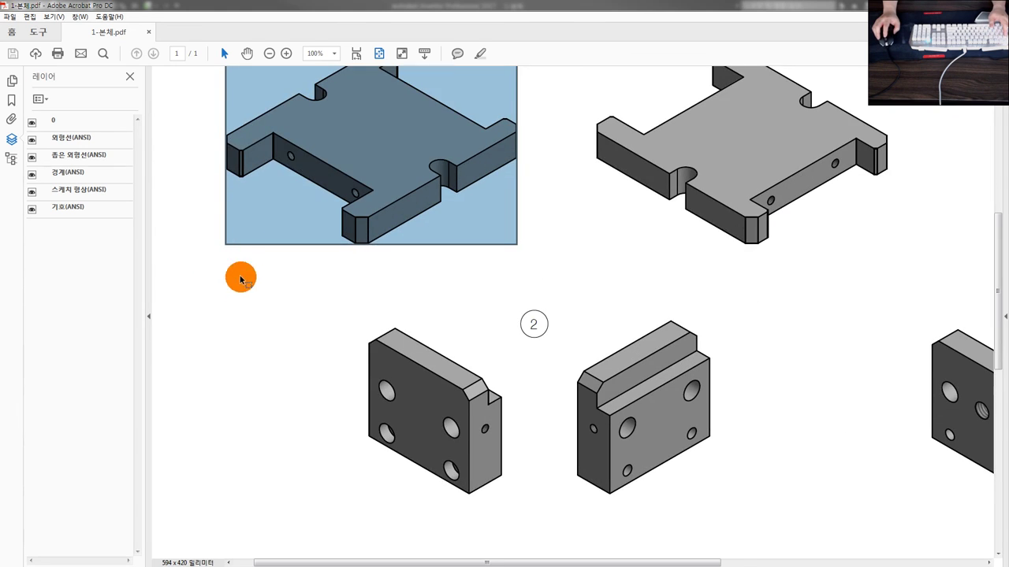
{"action": "left_click_drag", "start_coordinate": [299, 171], "coordinate": [430, 320]}
{"action": "scroll", "coordinate": [315, 243], "scroll_direction": "up", "scroll_amount": 2}
{"action": "scroll", "coordinate": [229, 93], "scroll_direction": "up", "scroll_amount": 2, "text": "ctrl"}
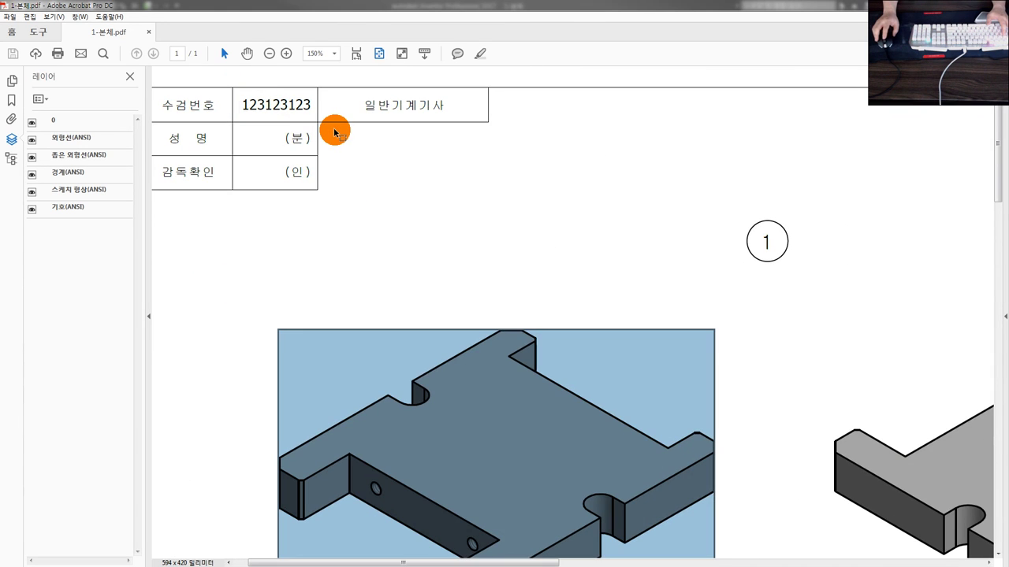
{"action": "scroll", "coordinate": [335, 134], "scroll_direction": "down", "scroll_amount": 1, "text": "ctrl"}
{"action": "scroll", "coordinate": [334, 134], "scroll_direction": "down", "scroll_amount": 1, "text": "ctrl"}
{"action": "scroll", "coordinate": [334, 134], "scroll_direction": "down", "scroll_amount": 1, "text": "ctrl"}
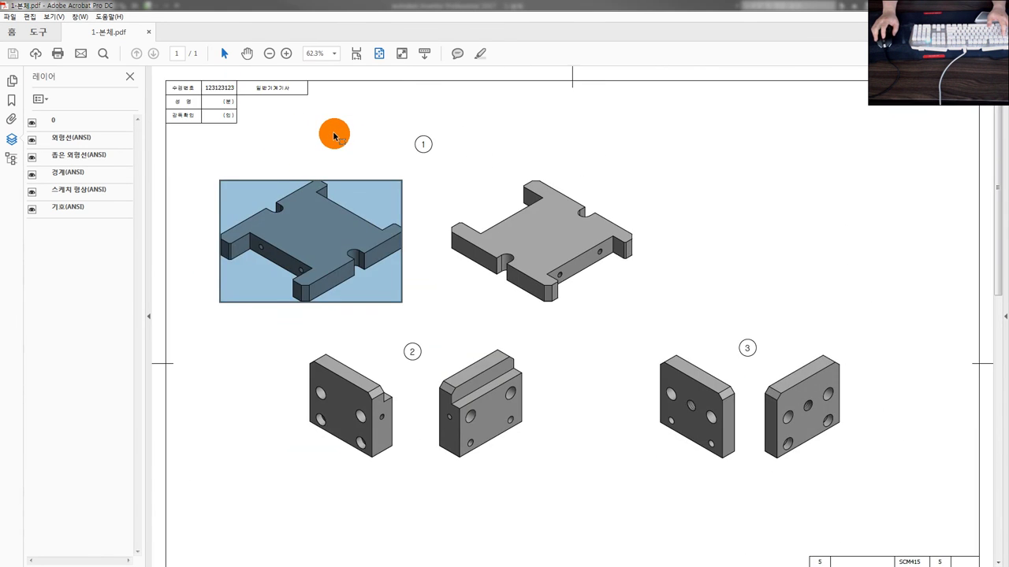
{"action": "scroll", "coordinate": [334, 134], "scroll_direction": "down", "scroll_amount": 1, "text": "ctrl"}
Step: Check the second part's image in the PDF, then return to the Inventor drawing
{"action": "left_click", "coordinate": [513, 169]}
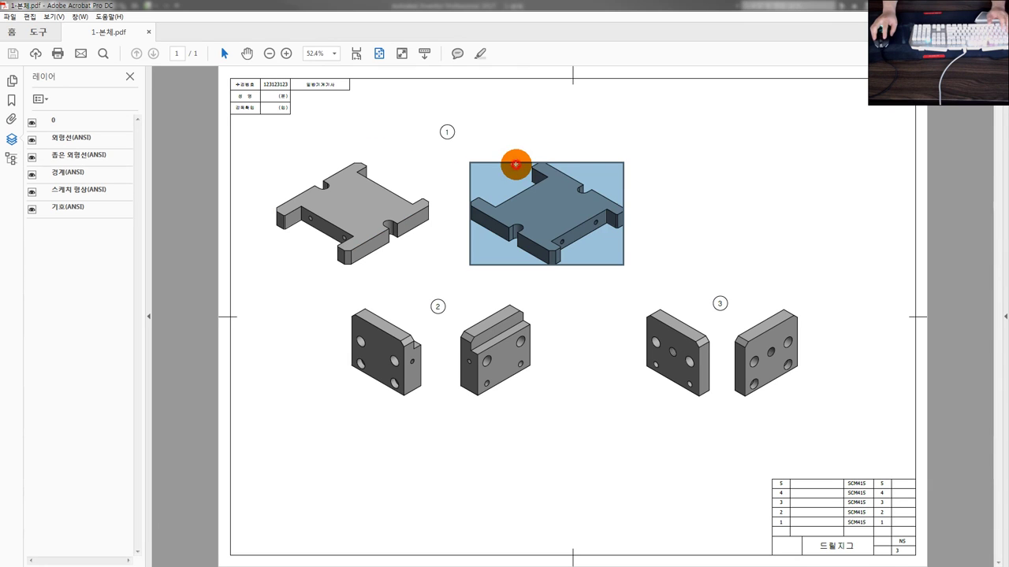
{"action": "left_click", "coordinate": [681, 209]}
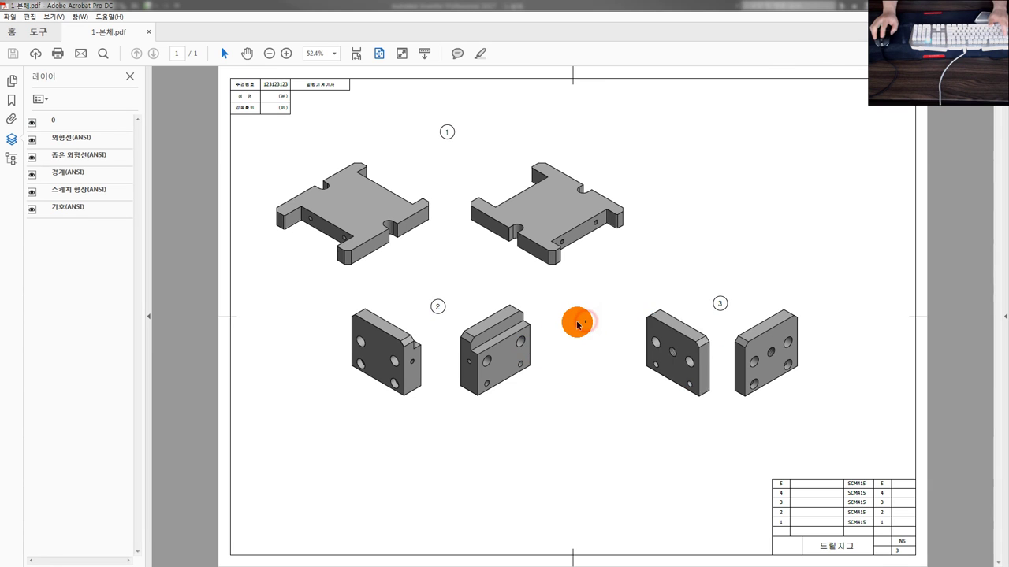
{"action": "scroll", "coordinate": [576, 324], "scroll_direction": "down", "scroll_amount": 2, "text": "ctrl"}
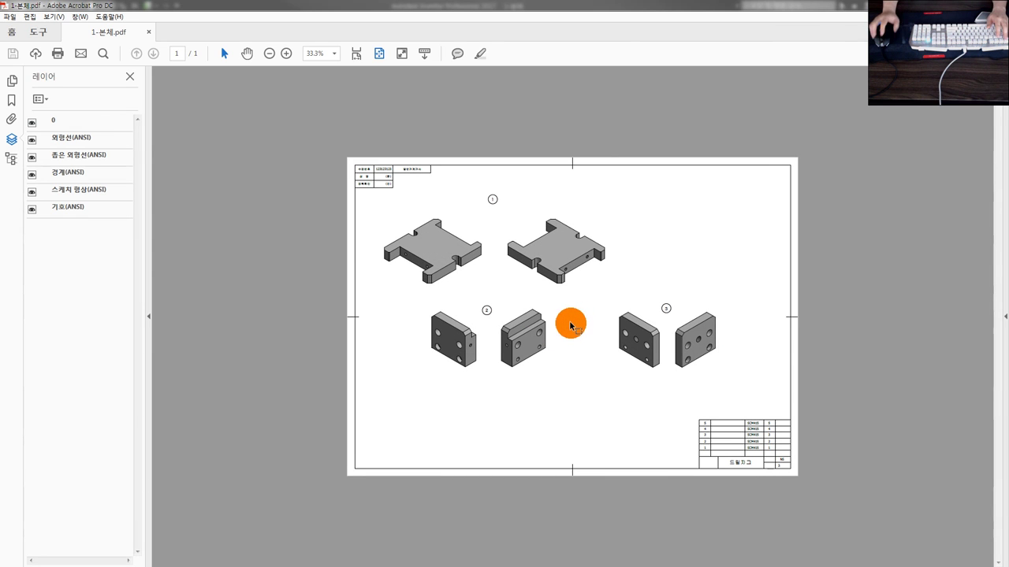
{"action": "key", "text": "alt+Tab"}
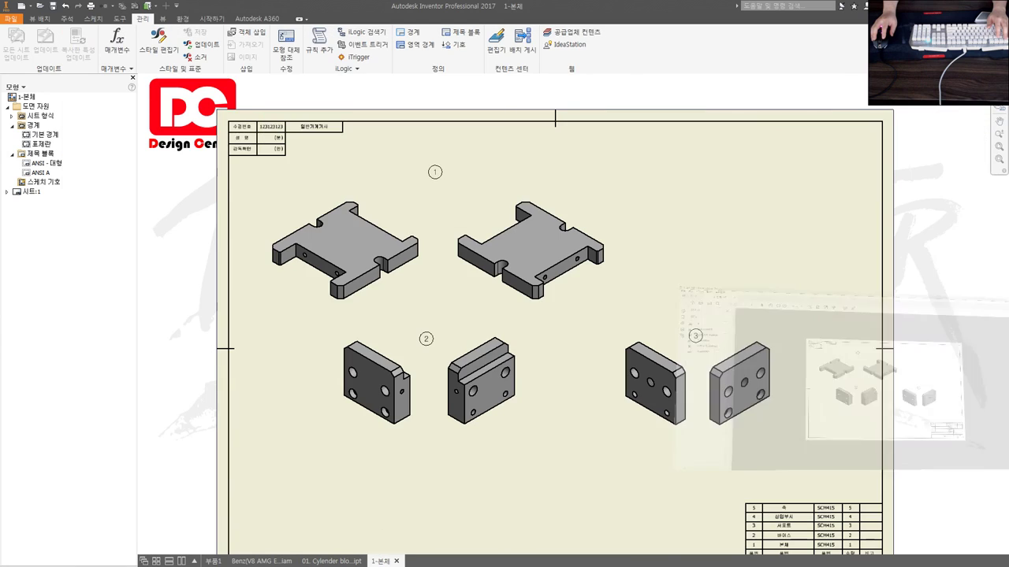
Step: Create the new drawing 도면2 from the metric ANSI (mm).idw template
{"action": "scroll", "coordinate": [703, 266], "scroll_direction": "up", "scroll_amount": 3}
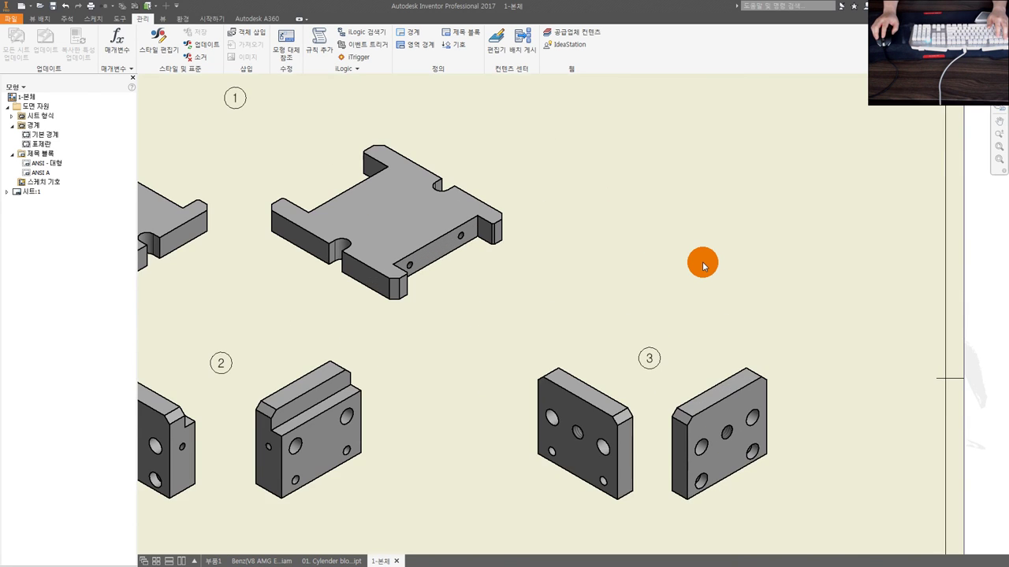
{"action": "scroll", "coordinate": [704, 266], "scroll_direction": "down", "scroll_amount": 2}
{"action": "middle_click_drag", "start_coordinate": [685, 271], "coordinate": [680, 242]}
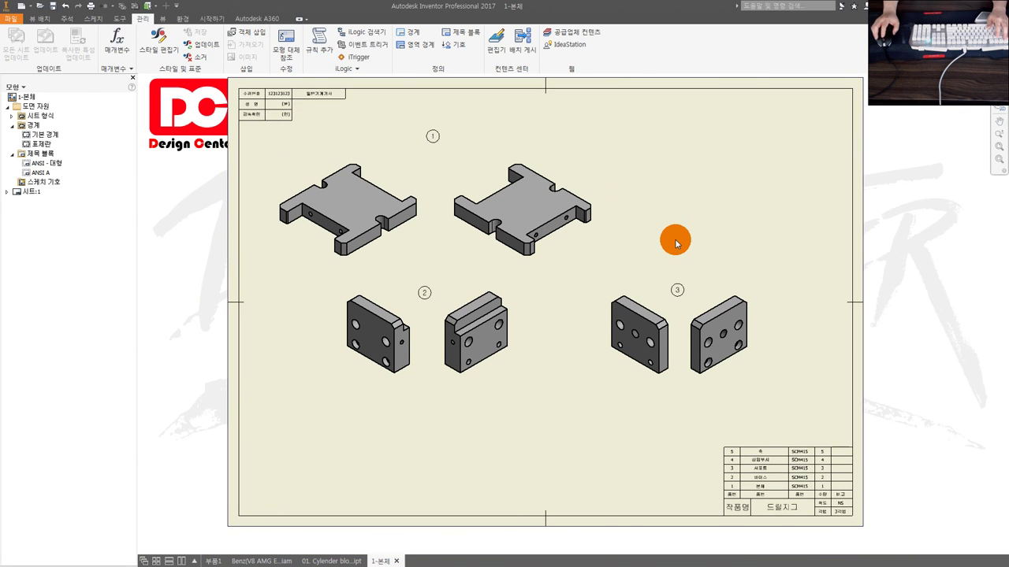
{"action": "left_click", "coordinate": [21, 19]}
{"action": "left_click", "coordinate": [31, 63]}
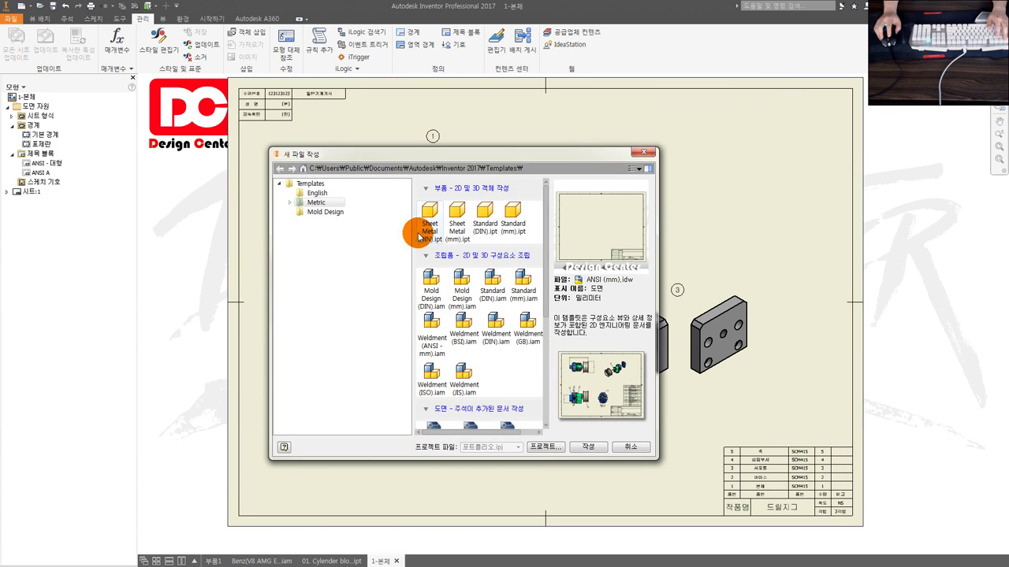
{"action": "scroll", "coordinate": [529, 357], "scroll_direction": "down", "scroll_amount": 3}
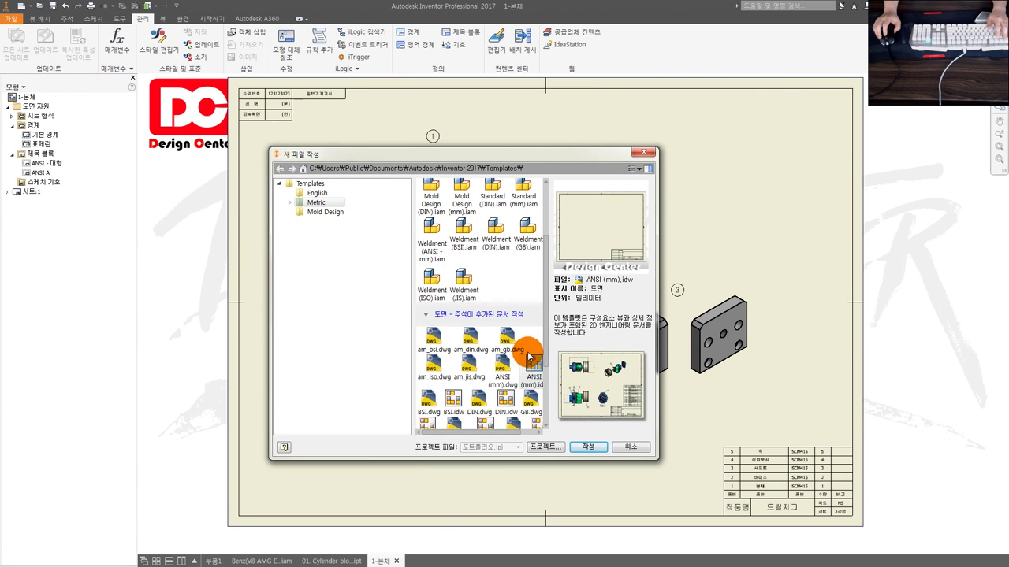
{"action": "double_click", "coordinate": [535, 370]}
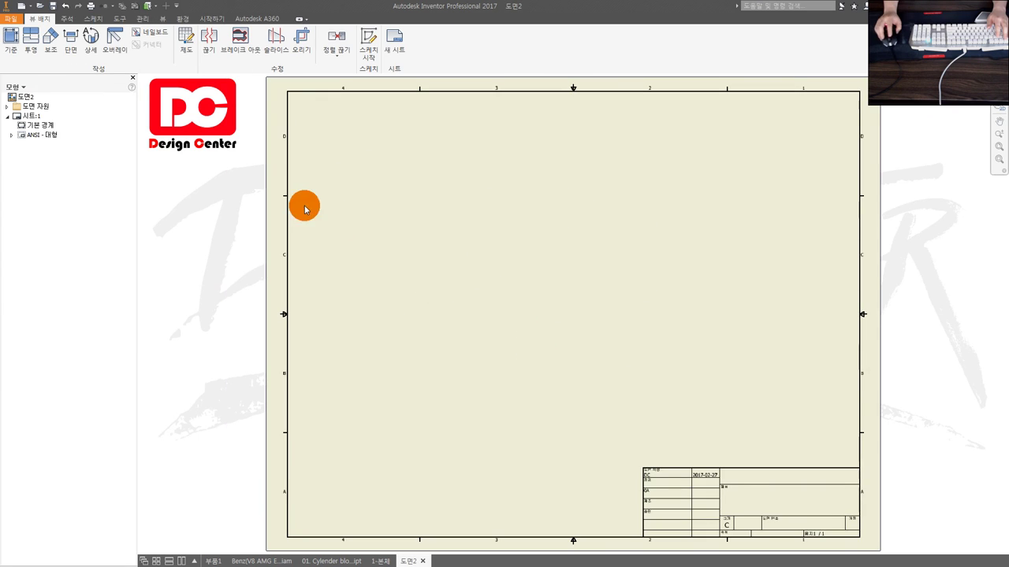
Step: Delete the new sheet's default border and title block
{"action": "right_click", "coordinate": [44, 130]}
{"action": "left_click", "coordinate": [68, 148]}
{"action": "right_click", "coordinate": [34, 120]}
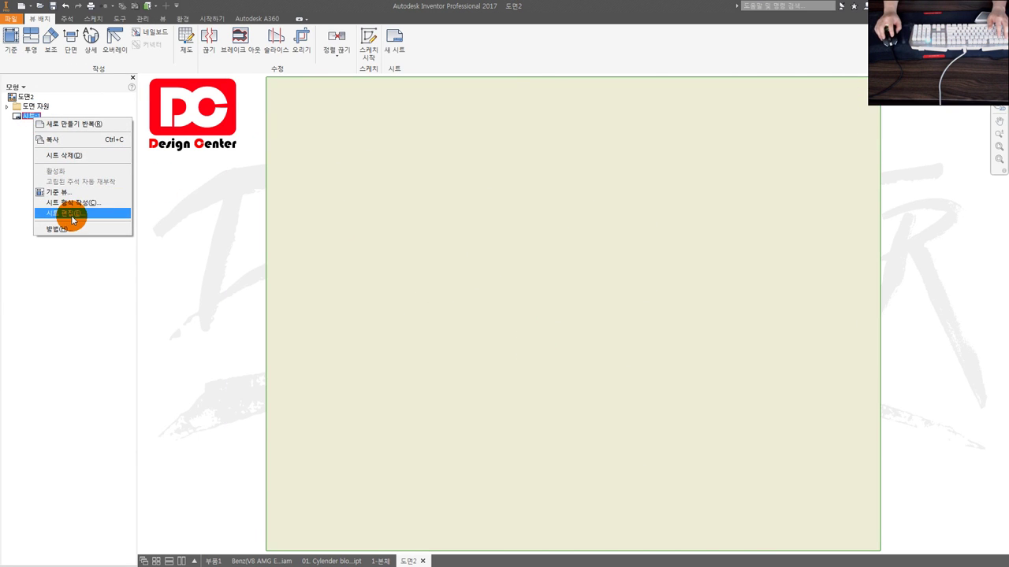
{"action": "left_click", "coordinate": [59, 191]}
{"action": "key", "text": "Escape"}
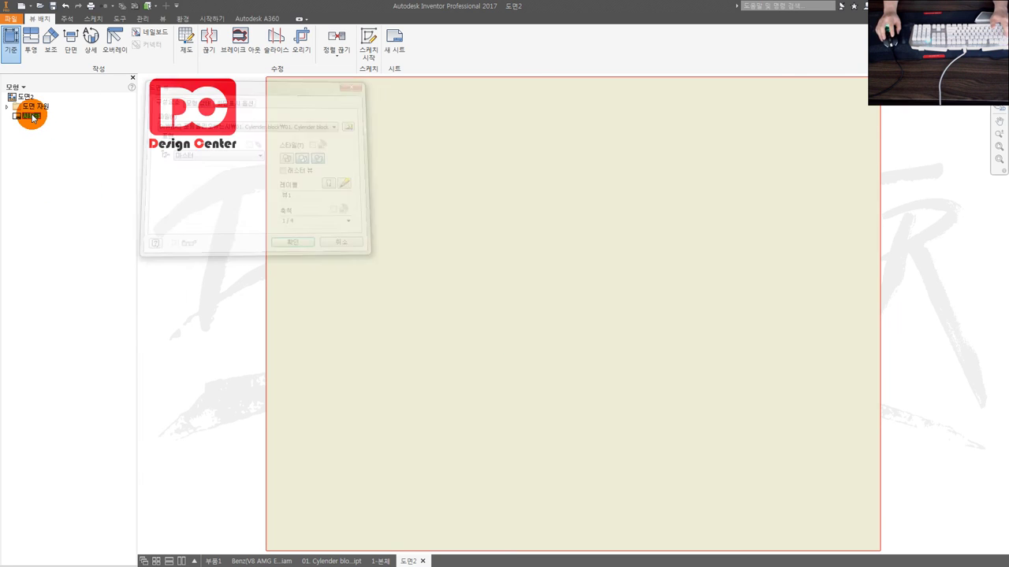
Step: Resize 시트:1 to A2 (594 × 420 mm, landscape) and start a sketch on it
{"action": "right_click", "coordinate": [31, 116]}
{"action": "left_click", "coordinate": [55, 210]}
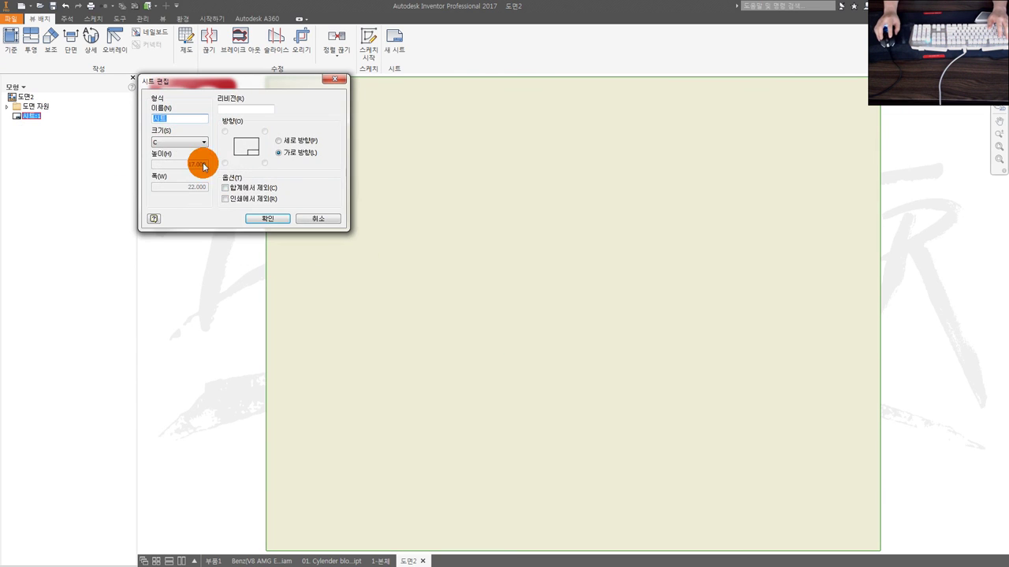
{"action": "left_click", "coordinate": [188, 143]}
{"action": "left_click", "coordinate": [176, 214]}
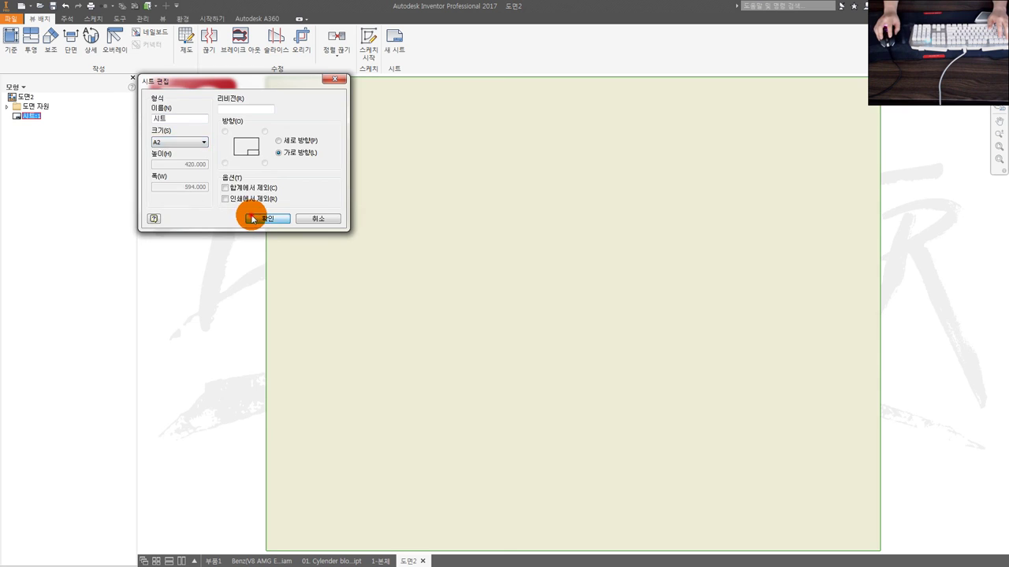
{"action": "left_click", "coordinate": [254, 219]}
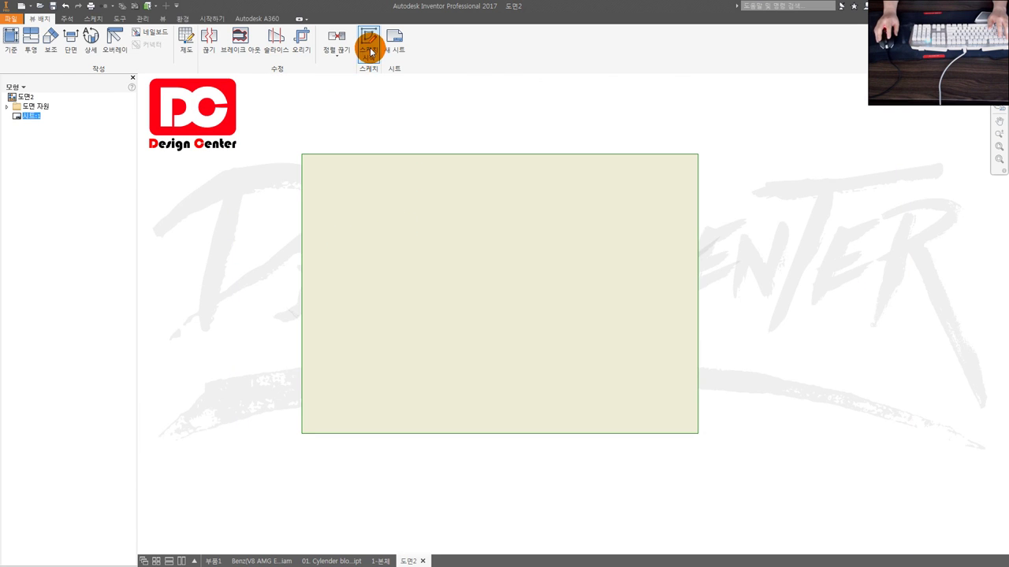
{"action": "left_click", "coordinate": [368, 43]}
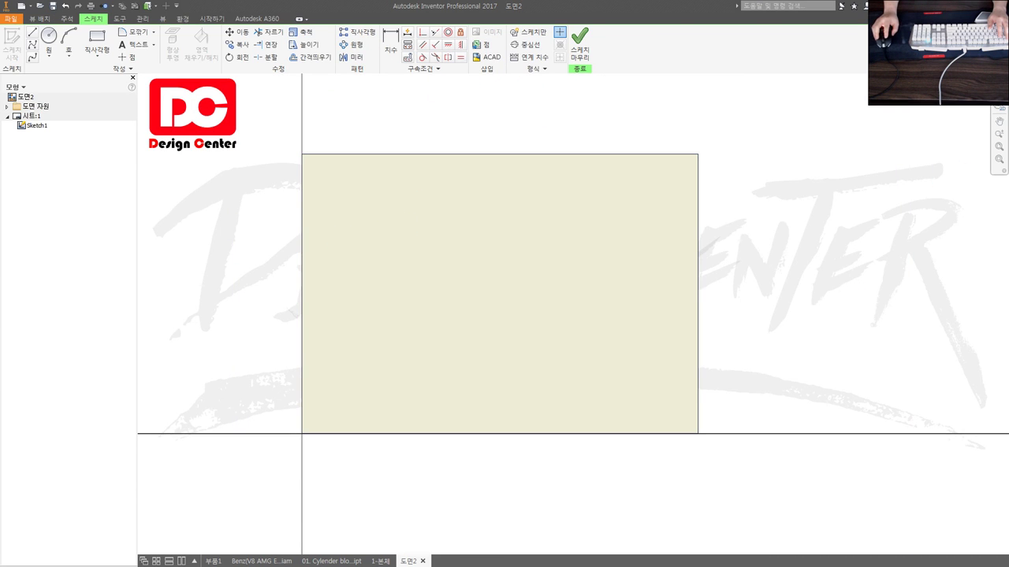
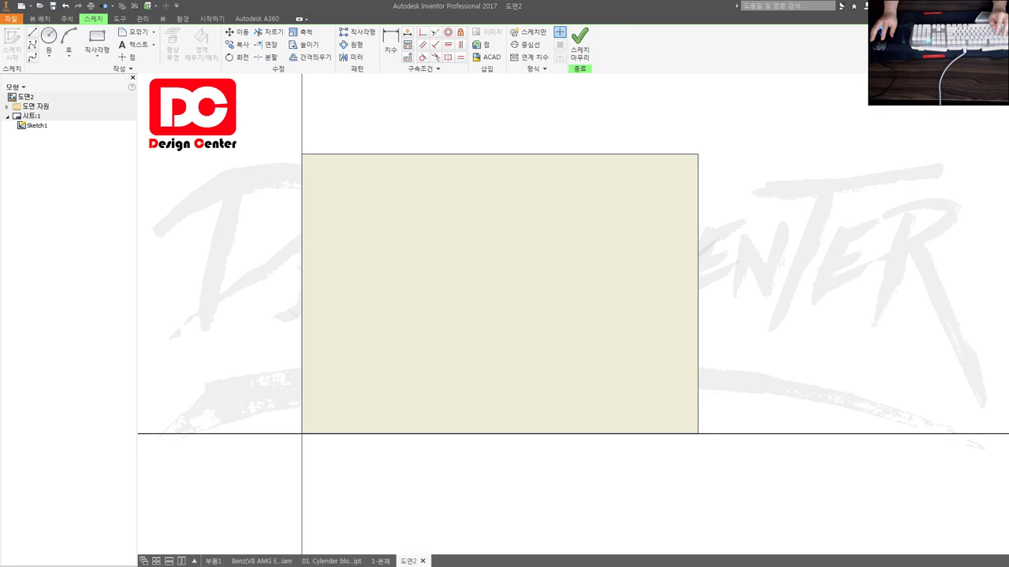
Step: Copy AutoCAD's entire 76-object border and title-block drawing to the clipboard and return to Inventor
{"action": "key", "text": "alt+Tab"}
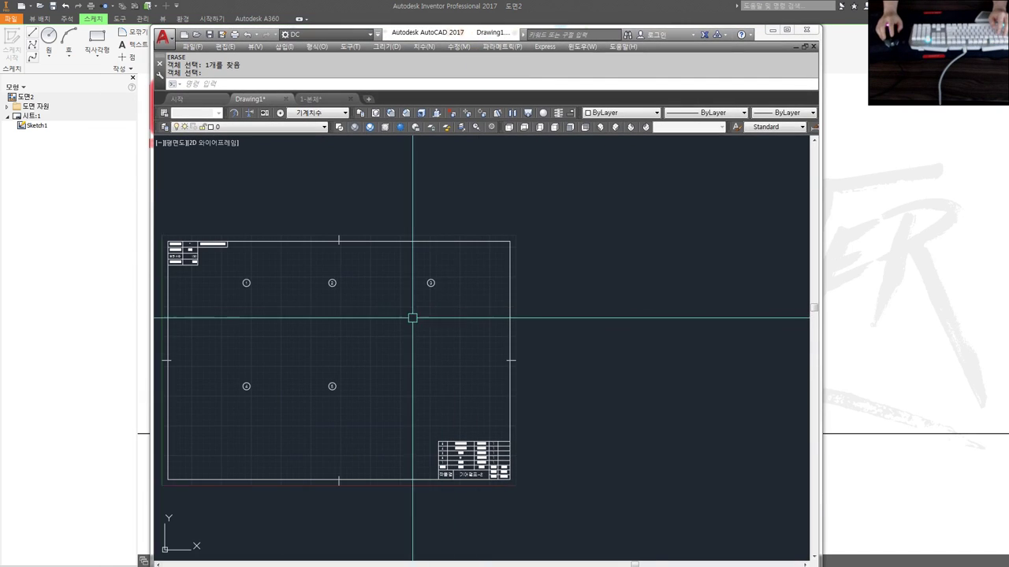
{"action": "scroll", "coordinate": [458, 323], "scroll_direction": "down", "scroll_amount": 2}
{"action": "left_click", "coordinate": [647, 470]}
{"action": "left_click", "coordinate": [256, 233]}
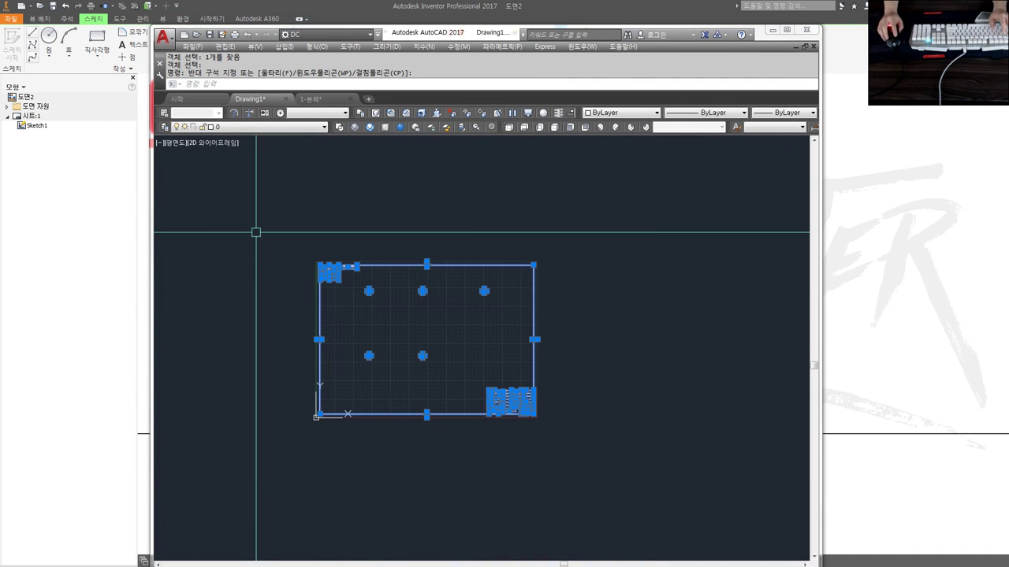
{"action": "key", "text": "ctrl+c"}
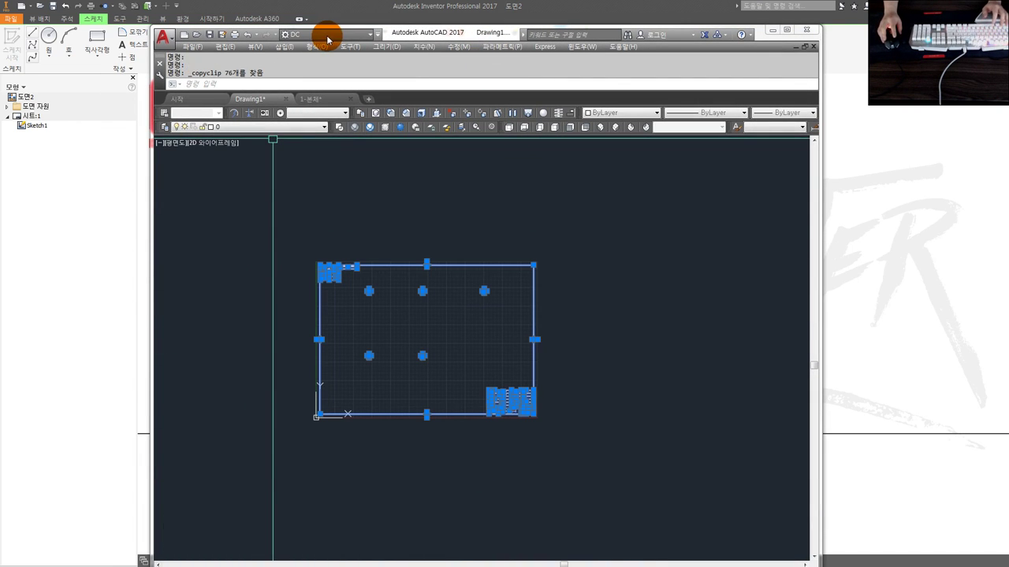
{"action": "left_click_drag", "start_coordinate": [400, 36], "coordinate": [492, 67]}
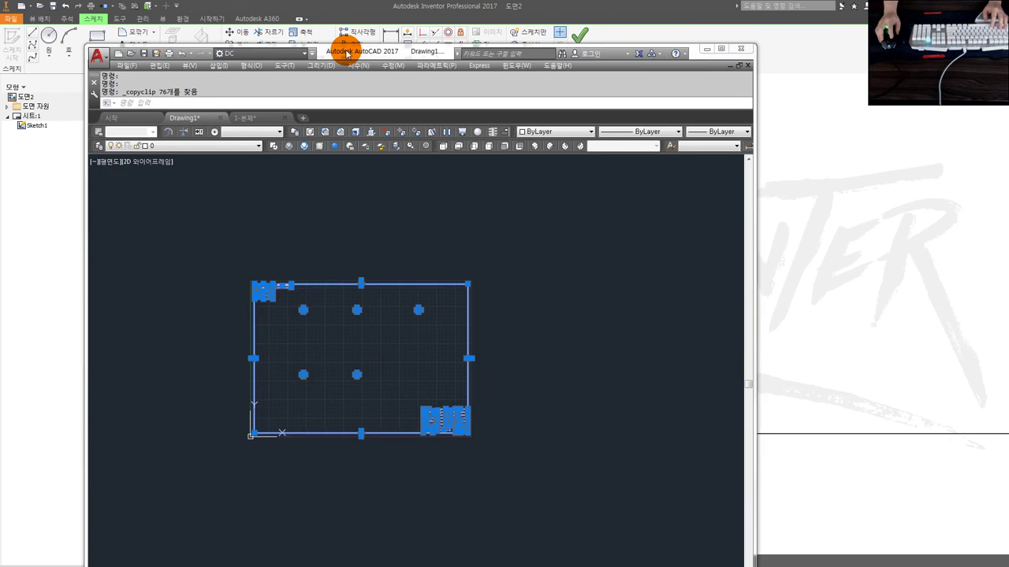
{"action": "key", "text": "alt+Tab"}
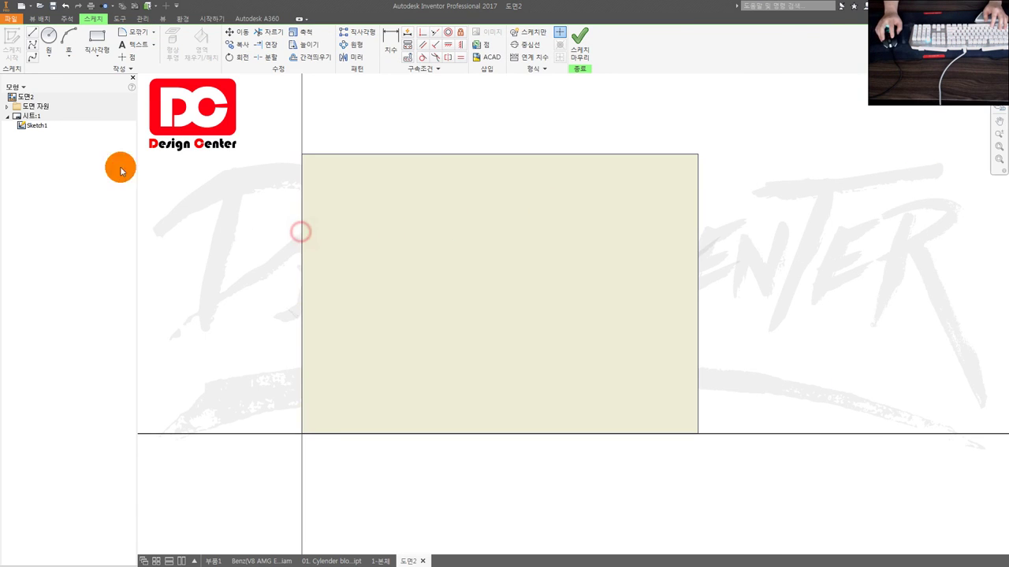
Step: Finish the current sketch and start a new border definition from Drawing Resources > Borders
{"action": "right_click", "coordinate": [36, 126]}
{"action": "left_click", "coordinate": [603, 116]}
{"action": "left_click", "coordinate": [580, 37]}
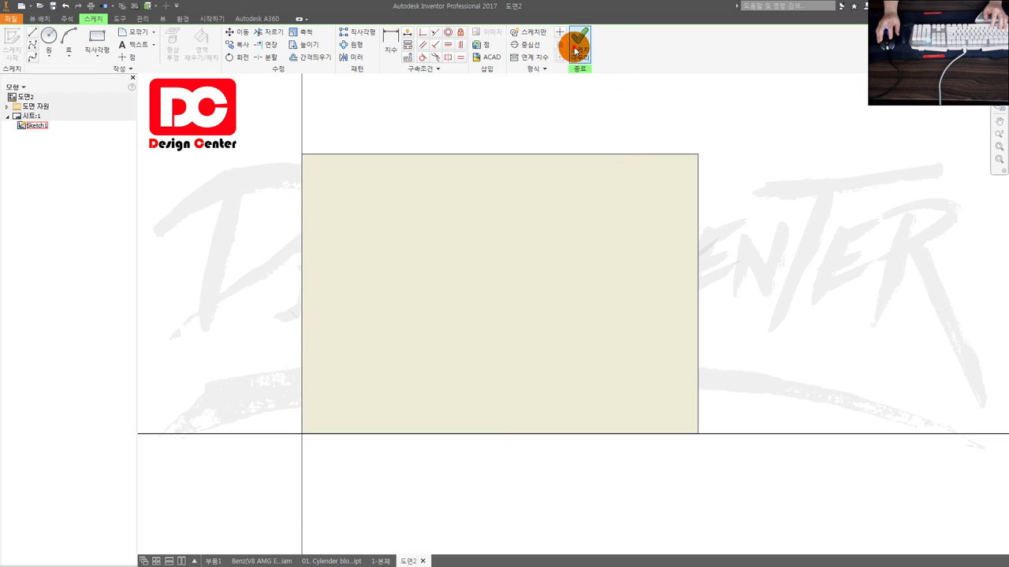
{"action": "left_click", "coordinate": [16, 117]}
{"action": "left_click", "coordinate": [6, 107]}
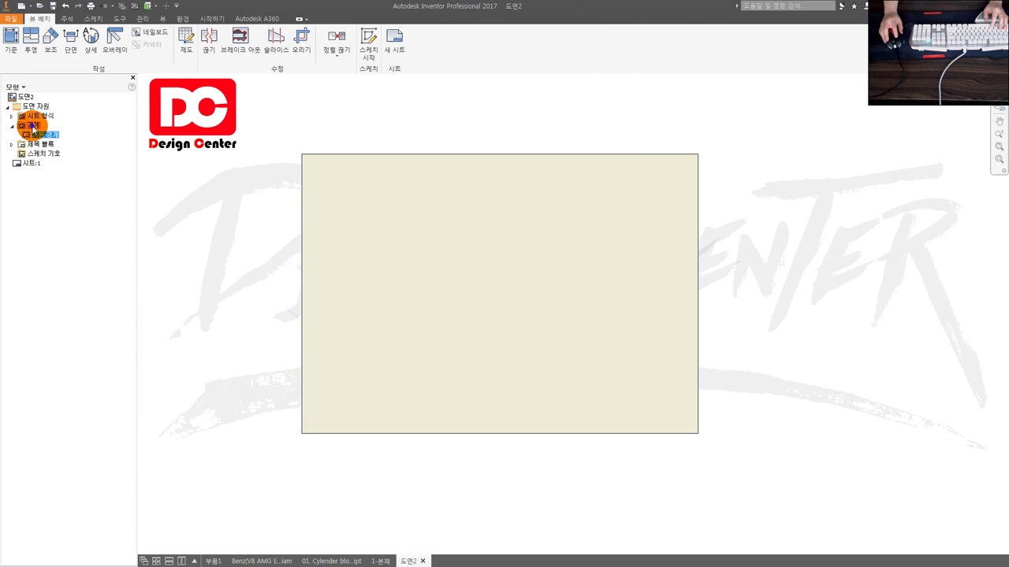
{"action": "right_click", "coordinate": [33, 126]}
{"action": "left_click", "coordinate": [70, 150]}
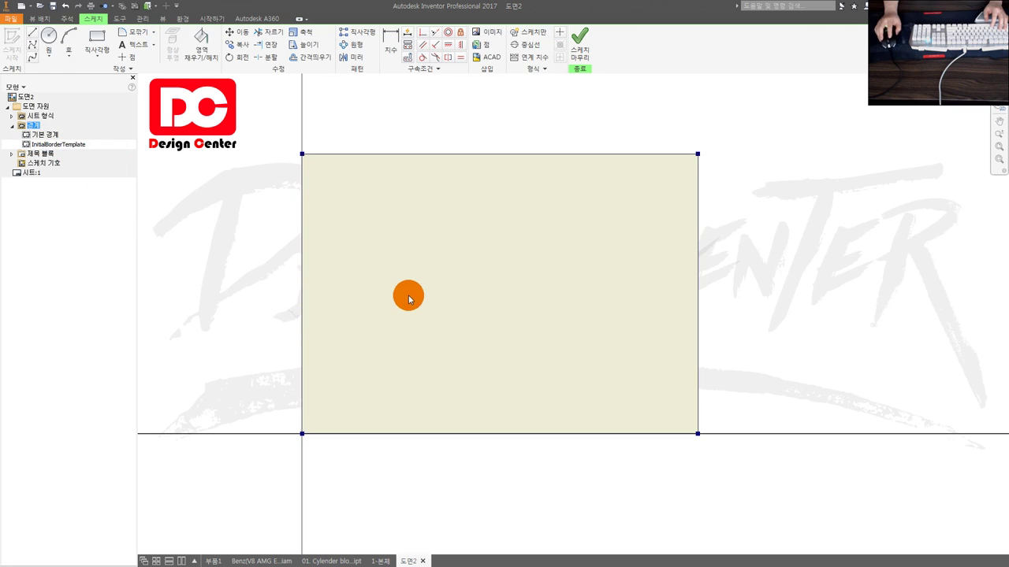
Step: Place the pasted AutoCAD border and title block in the border sketch and select it
{"action": "middle_click_drag", "start_coordinate": [368, 292], "coordinate": [520, 386]}
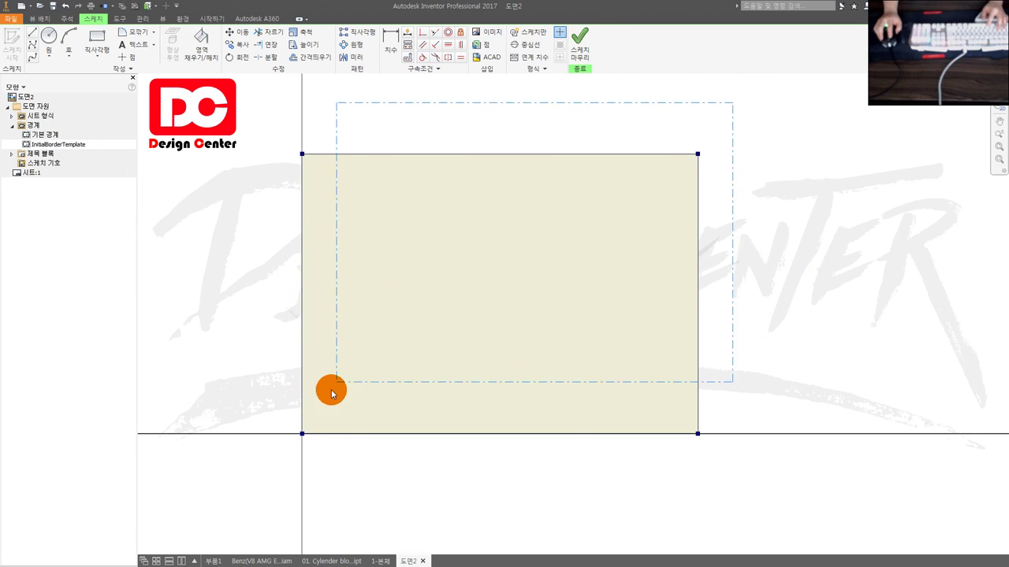
{"action": "left_click", "coordinate": [557, 379]}
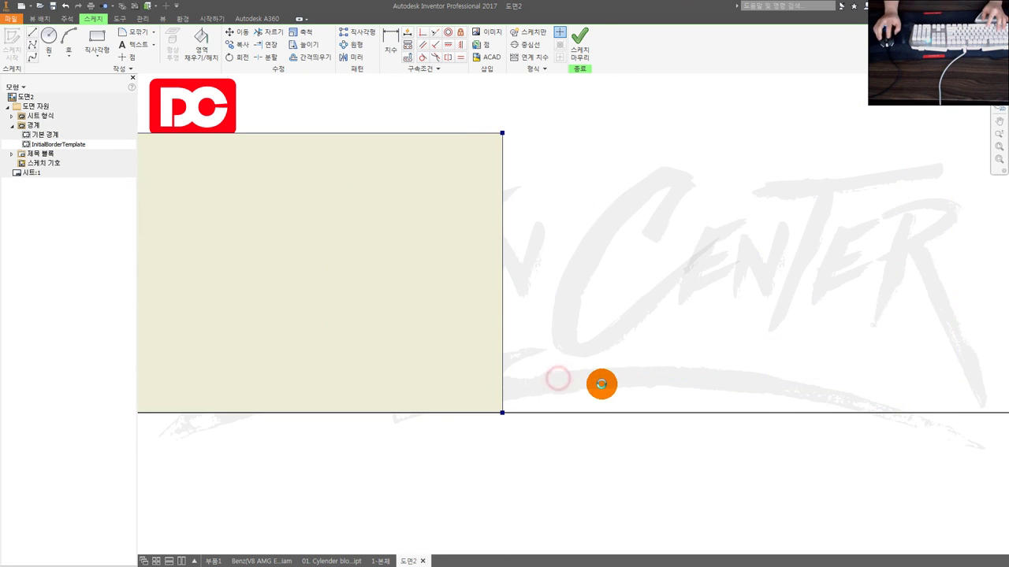
{"action": "scroll", "coordinate": [601, 383], "scroll_direction": "down", "scroll_amount": 2}
{"action": "key", "text": "ctrl+a"}
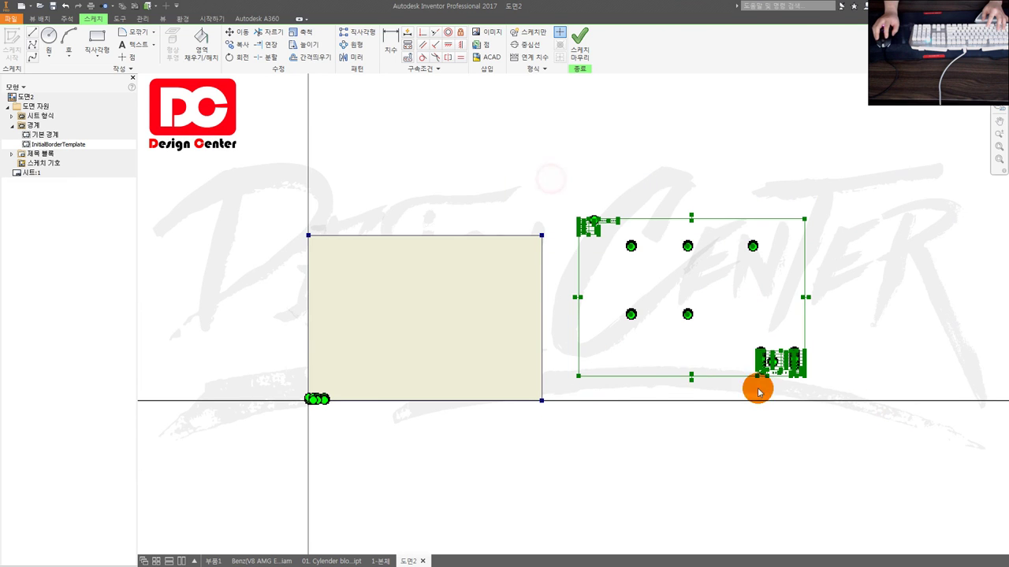
{"action": "left_click", "coordinate": [563, 334]}
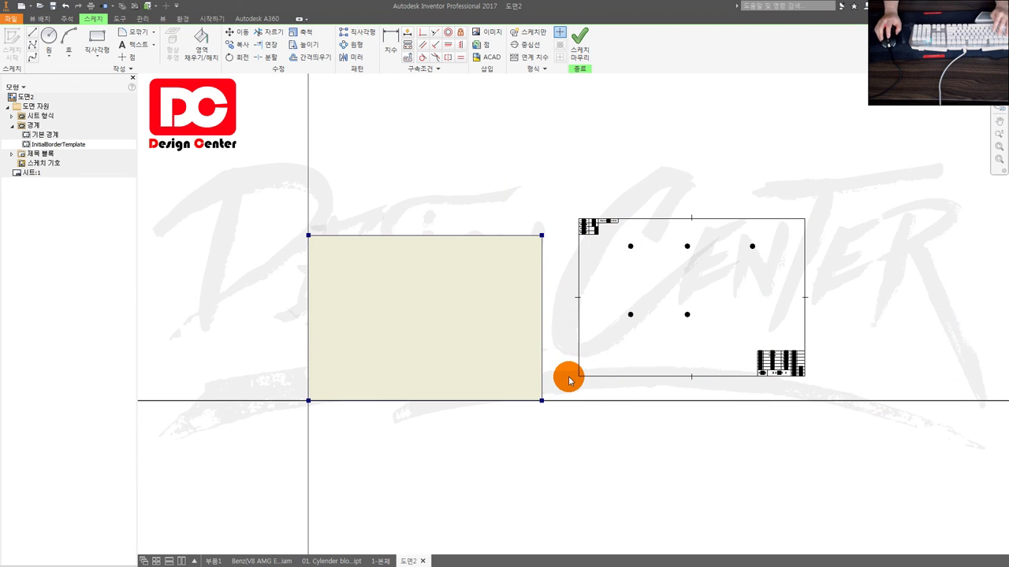
{"action": "scroll", "coordinate": [570, 376], "scroll_direction": "up", "scroll_amount": 3}
{"action": "scroll", "coordinate": [569, 376], "scroll_direction": "down", "scroll_amount": 2}
{"action": "left_click_drag", "start_coordinate": [581, 190], "coordinate": [926, 430]}
{"action": "left_click", "coordinate": [592, 379]}
{"action": "left_click_drag", "start_coordinate": [575, 187], "coordinate": [878, 423]}
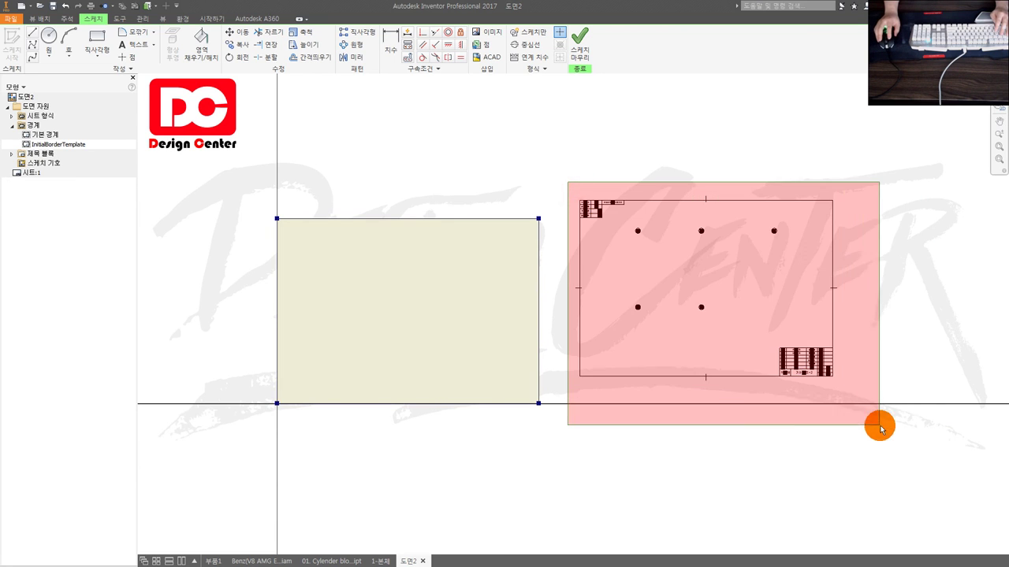
Step: Move the border onto the sheet rectangle and dimension its vertical gap as 10
{"action": "left_click_drag", "start_coordinate": [580, 378], "coordinate": [285, 394]}
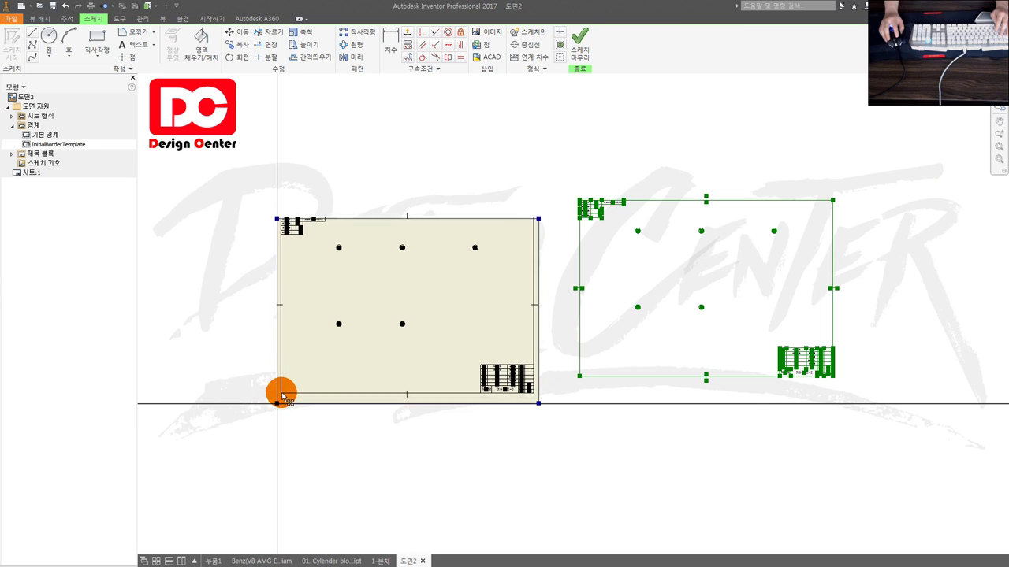
{"action": "left_click_drag", "start_coordinate": [286, 394], "coordinate": [282, 392]}
{"action": "scroll", "coordinate": [282, 392], "scroll_direction": "up", "scroll_amount": 3}
{"action": "left_click", "coordinate": [298, 415]}
{"action": "key", "text": "d"}
{"action": "left_click", "coordinate": [263, 438]}
{"action": "left_click", "coordinate": [216, 411]}
{"action": "type", "text": "10"}
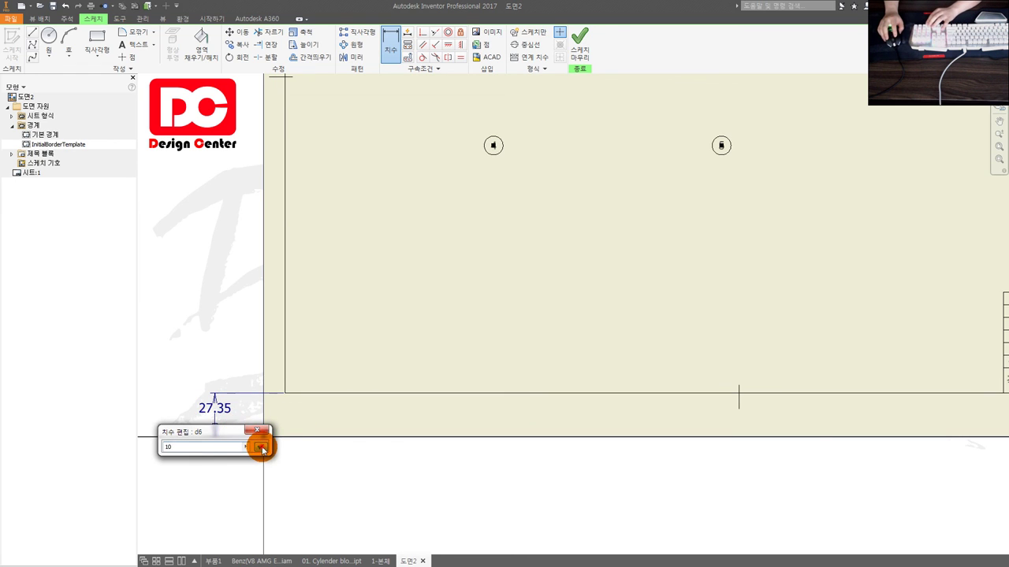
{"action": "left_click", "coordinate": [262, 448]}
Step: Undo the dimension and move, then delete the pasted border geometry
{"action": "scroll", "coordinate": [308, 458], "scroll_direction": "down", "scroll_amount": 2}
{"action": "scroll", "coordinate": [352, 463], "scroll_direction": "down", "scroll_amount": 2}
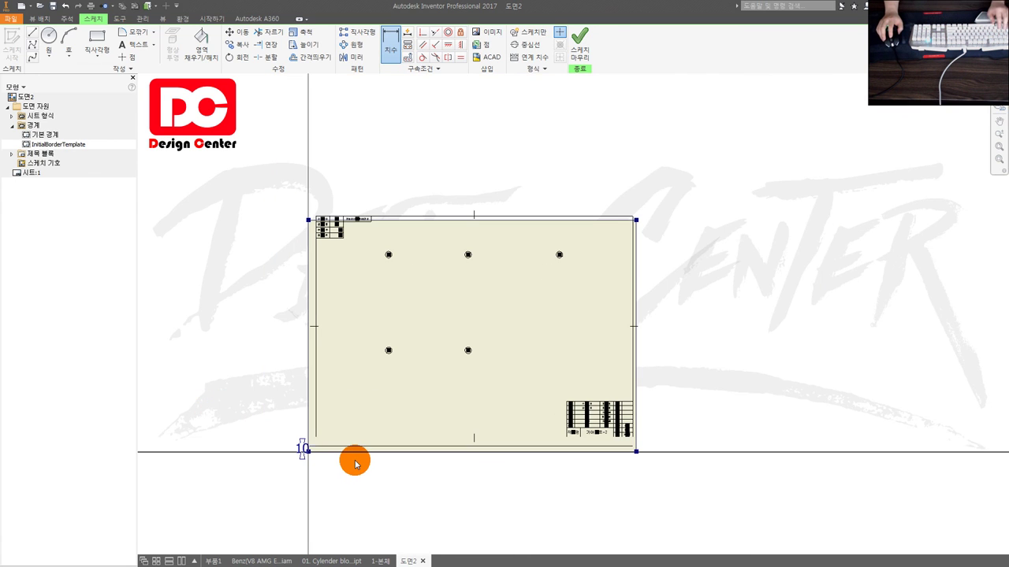
{"action": "key", "text": "ctrl+z"}
{"action": "key", "text": "ctrl+z"}
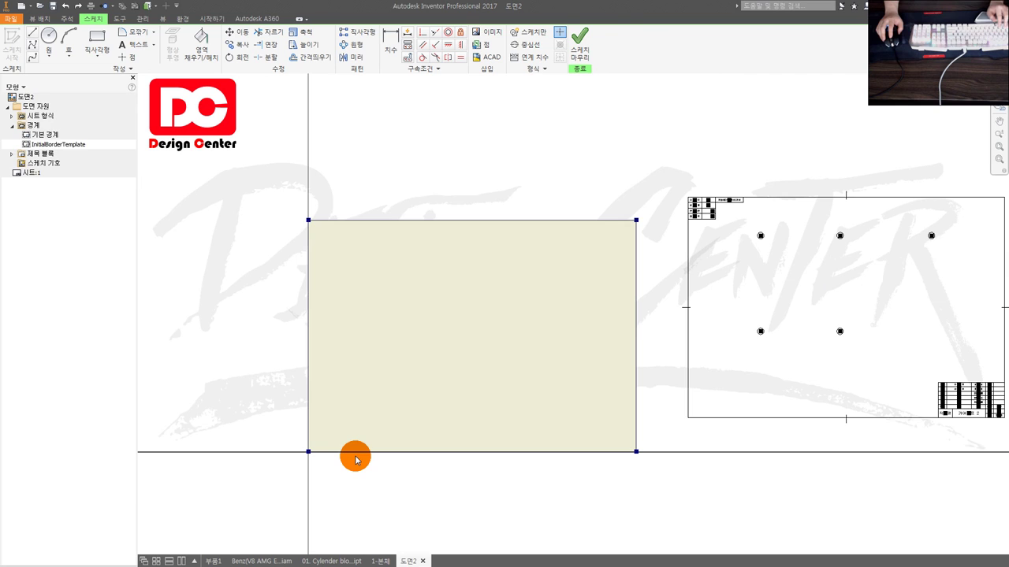
{"action": "scroll", "coordinate": [607, 386], "scroll_direction": "down", "scroll_amount": 2}
{"action": "left_click_drag", "start_coordinate": [783, 423], "coordinate": [515, 232]}
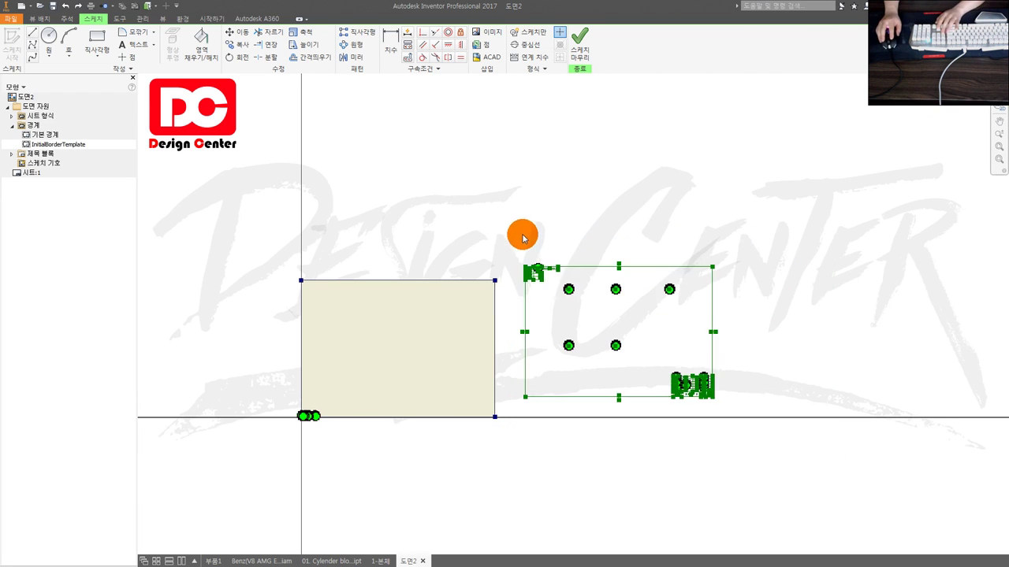
{"action": "key", "text": "Delete"}
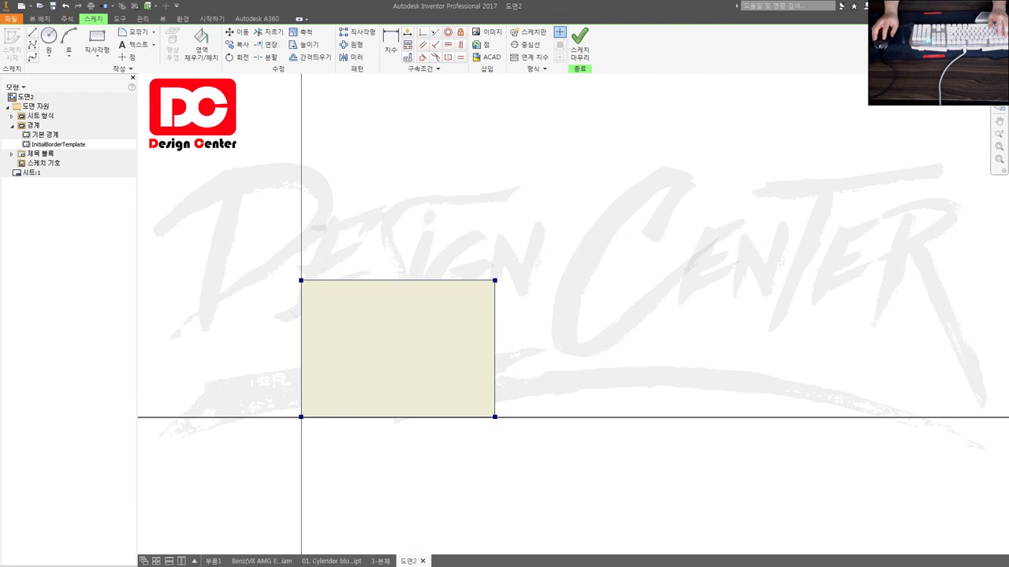
Step: In AutoCAD, add a line starting at the origin 0,0 to the border drawing
{"action": "key", "text": "alt+Tab"}
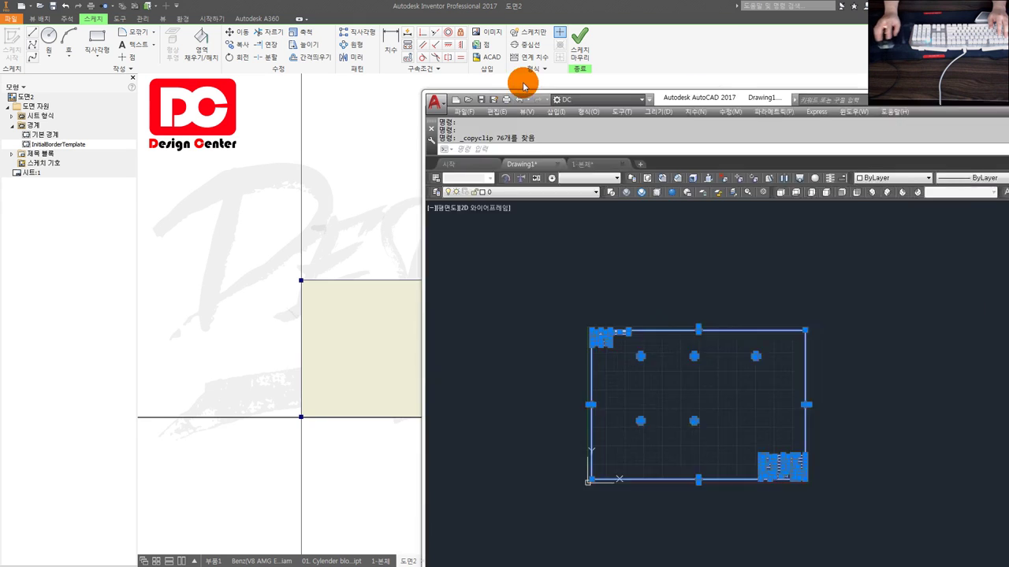
{"action": "type", "text": "l"}
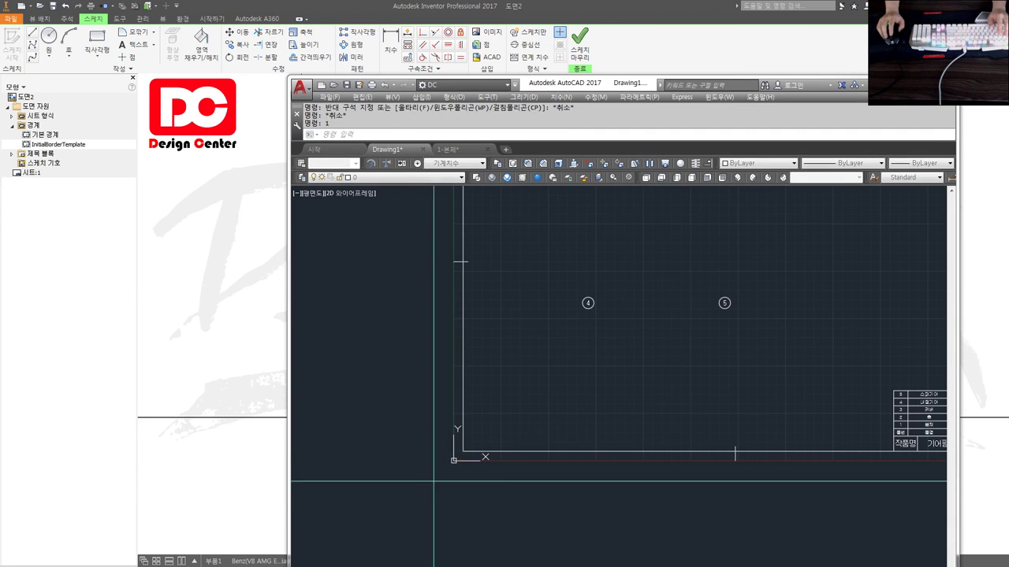
{"action": "key", "text": "Return"}
{"action": "type", "text": "0"}
{"action": "key", "text": "Return"}
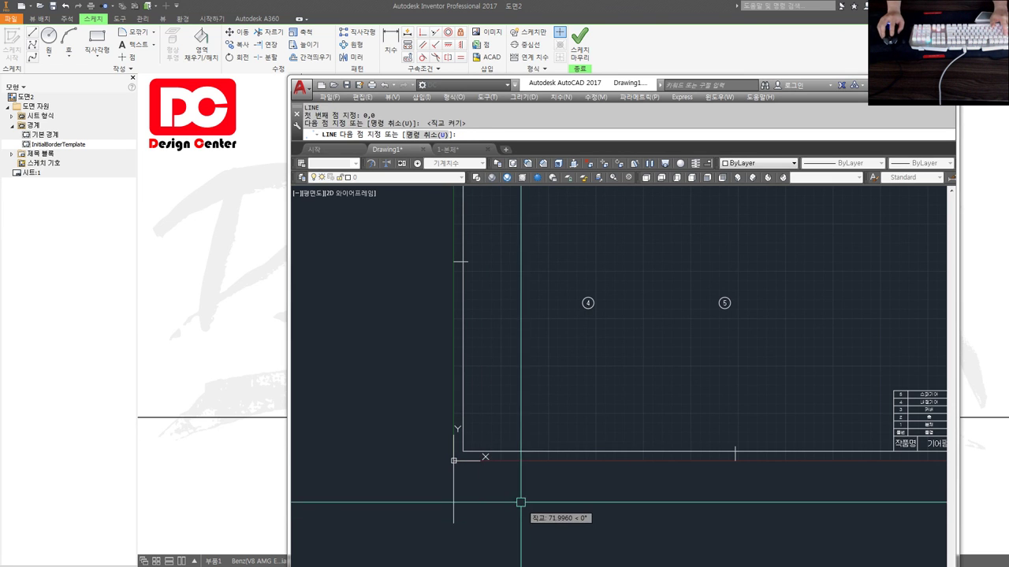
{"action": "scroll", "coordinate": [520, 500], "scroll_direction": "down", "scroll_amount": 5}
{"action": "key", "text": "Escape"}
Step: Re-copy the whole 77-object drawing and paste it into Inventor's border sketch
{"action": "scroll", "coordinate": [551, 490], "scroll_direction": "down", "scroll_amount": 2}
{"action": "left_click", "coordinate": [709, 529]}
{"action": "left_click", "coordinate": [402, 315]}
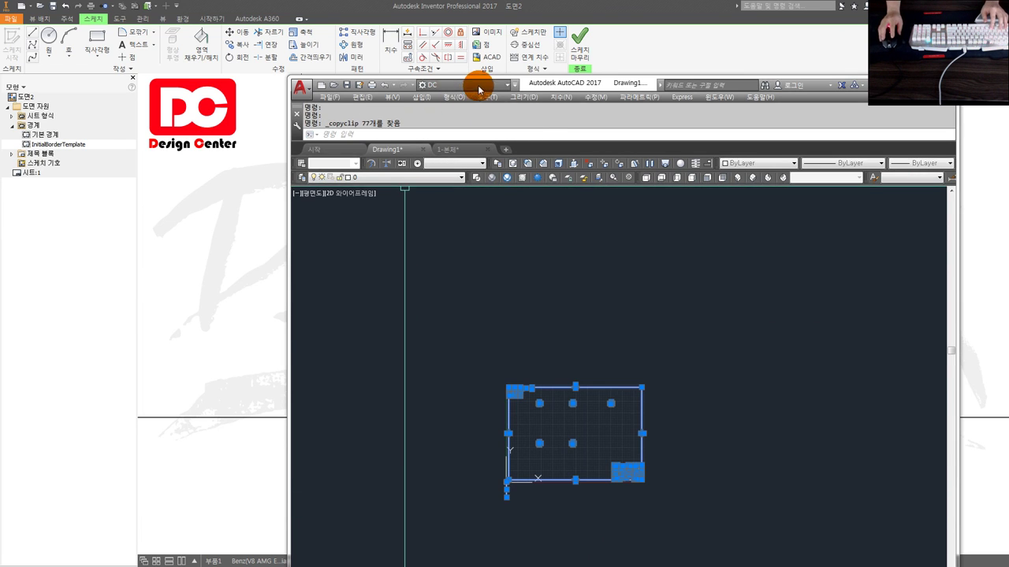
{"action": "left_click_drag", "start_coordinate": [544, 82], "coordinate": [1008, 82]}
{"action": "left_click", "coordinate": [380, 258]}
{"action": "left_click", "coordinate": [401, 227]}
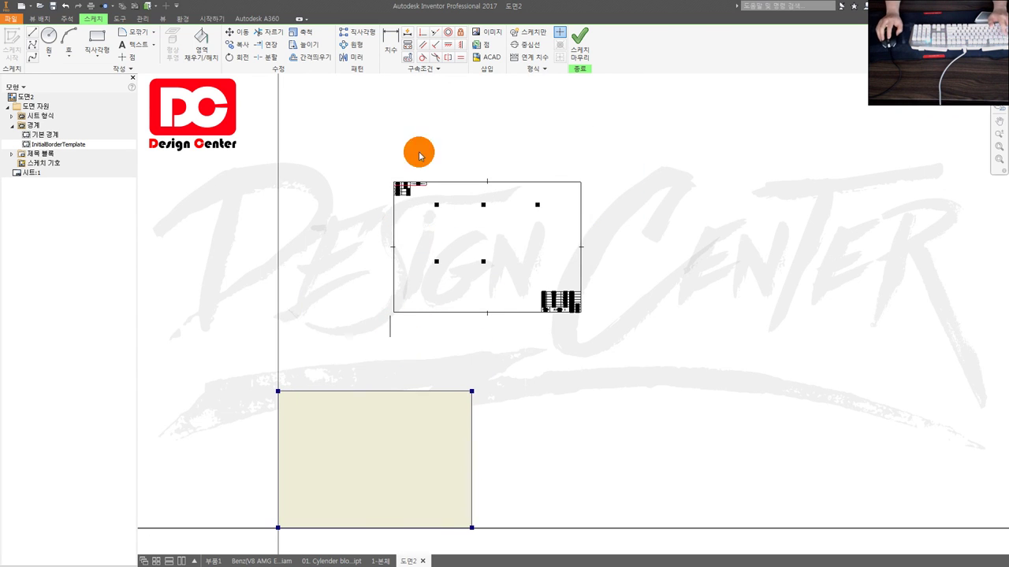
Step: Move the pasted border so its lower-left corner snaps to the sheet origin
{"action": "left_click", "coordinate": [238, 32]}
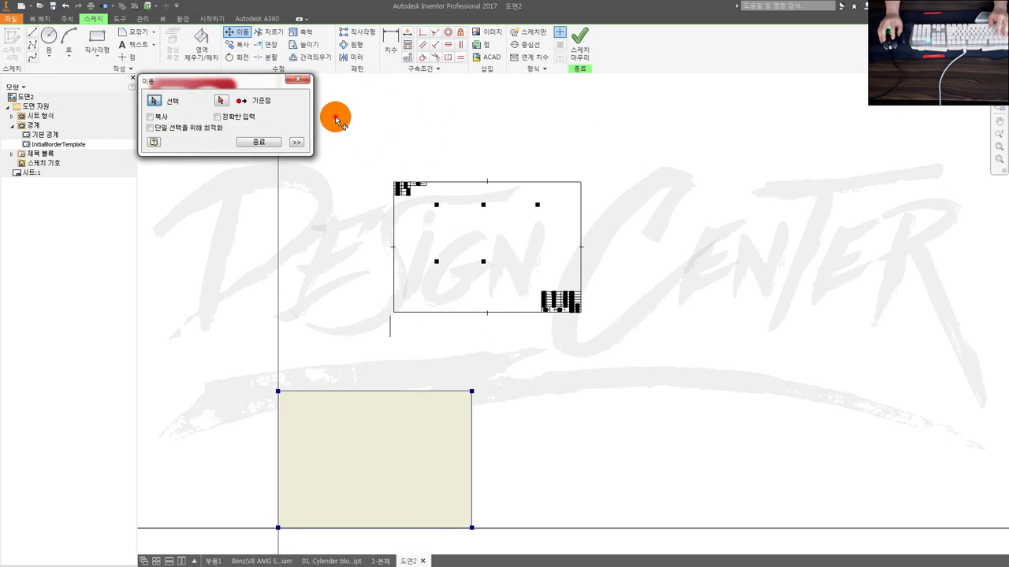
{"action": "left_click_drag", "start_coordinate": [334, 117], "coordinate": [648, 353]}
{"action": "left_click", "coordinate": [207, 126]}
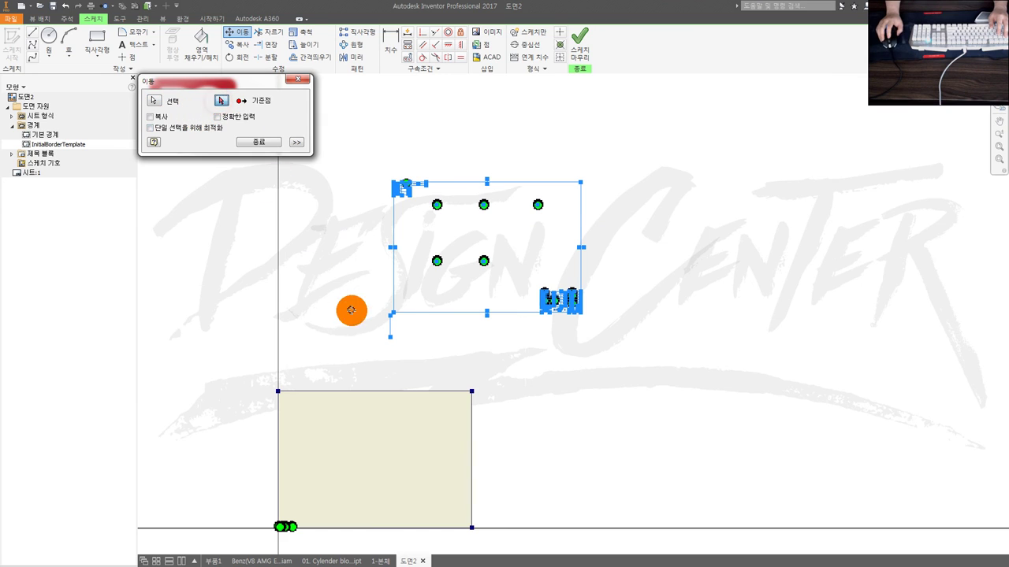
{"action": "scroll", "coordinate": [349, 308], "scroll_direction": "down", "scroll_amount": 3}
{"action": "left_click", "coordinate": [413, 329]}
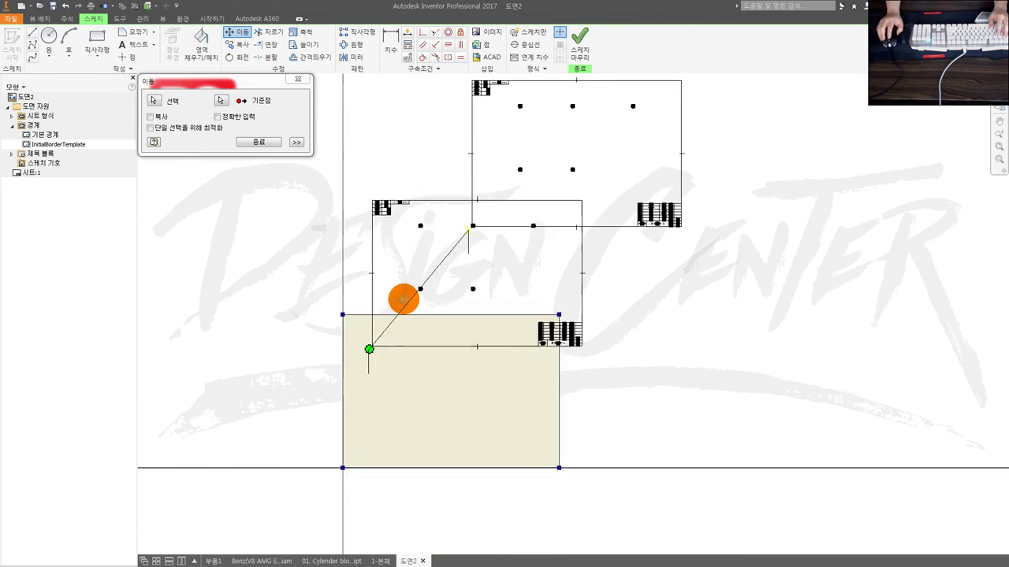
{"action": "scroll", "coordinate": [378, 363], "scroll_direction": "down", "scroll_amount": 3}
{"action": "scroll", "coordinate": [413, 335], "scroll_direction": "down", "scroll_amount": 3}
{"action": "scroll", "coordinate": [379, 457], "scroll_direction": "up", "scroll_amount": 3}
{"action": "left_click", "coordinate": [375, 479]}
{"action": "scroll", "coordinate": [380, 478], "scroll_direction": "up", "scroll_amount": 2}
{"action": "key", "text": "Escape"}
Step: Save the border sketch as border '1' and insert it onto the sheet
{"action": "left_click_drag", "start_coordinate": [404, 507], "coordinate": [326, 479]}
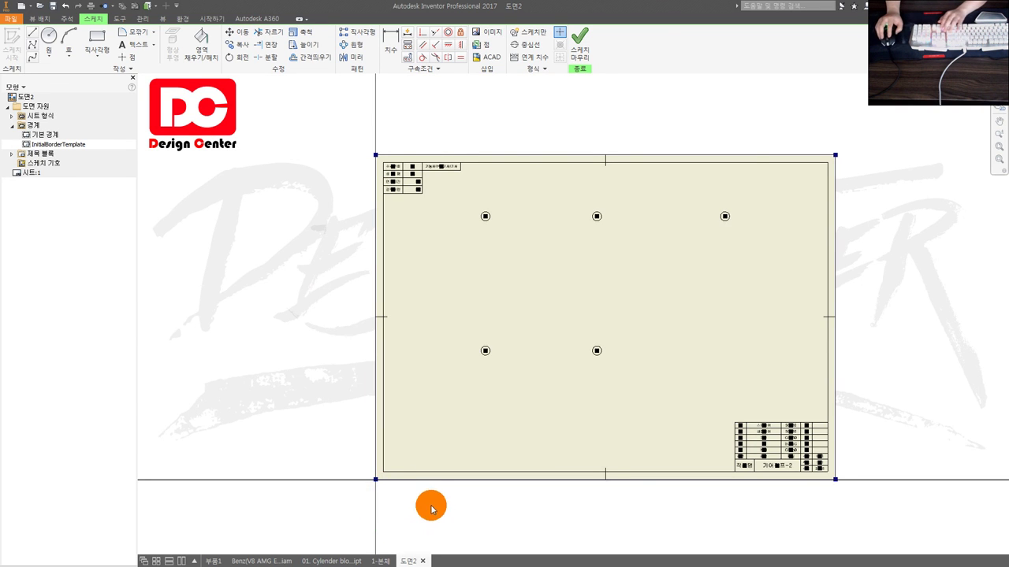
{"action": "middle_click_drag", "start_coordinate": [591, 422], "coordinate": [481, 422]}
{"action": "scroll", "coordinate": [499, 256], "scroll_direction": "down", "scroll_amount": 3}
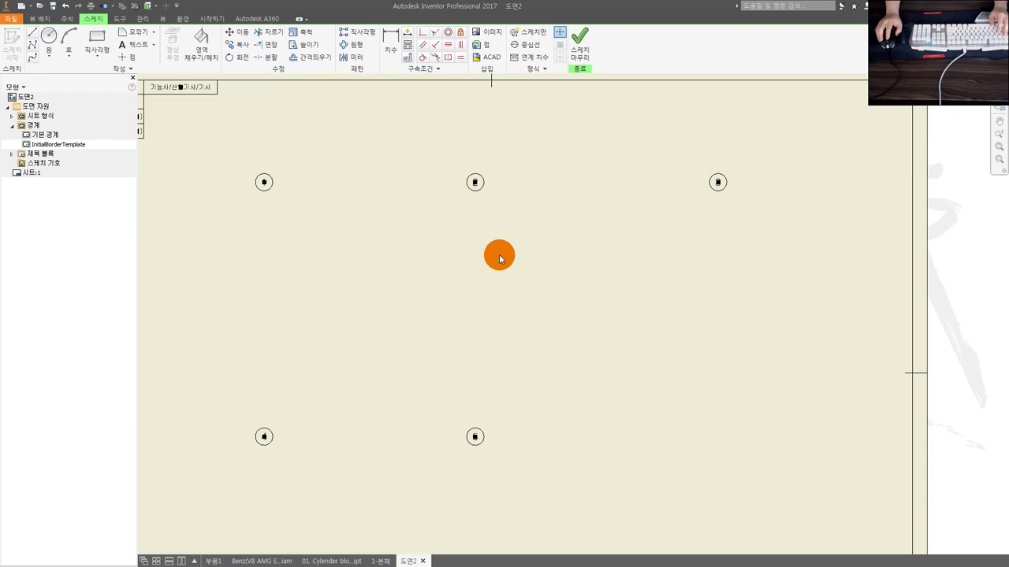
{"action": "scroll", "coordinate": [411, 265], "scroll_direction": "up", "scroll_amount": 2}
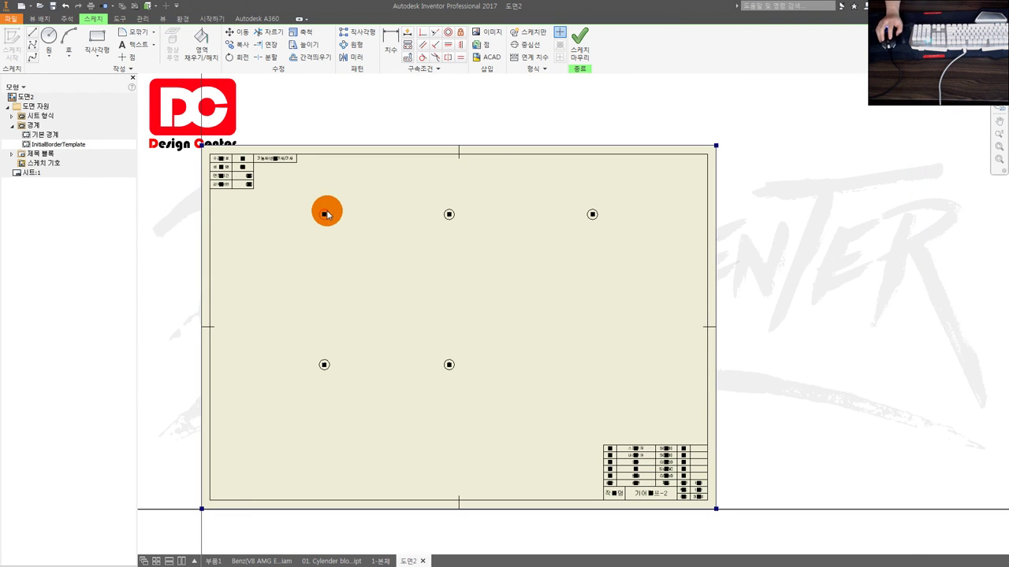
{"action": "left_click", "coordinate": [575, 46]}
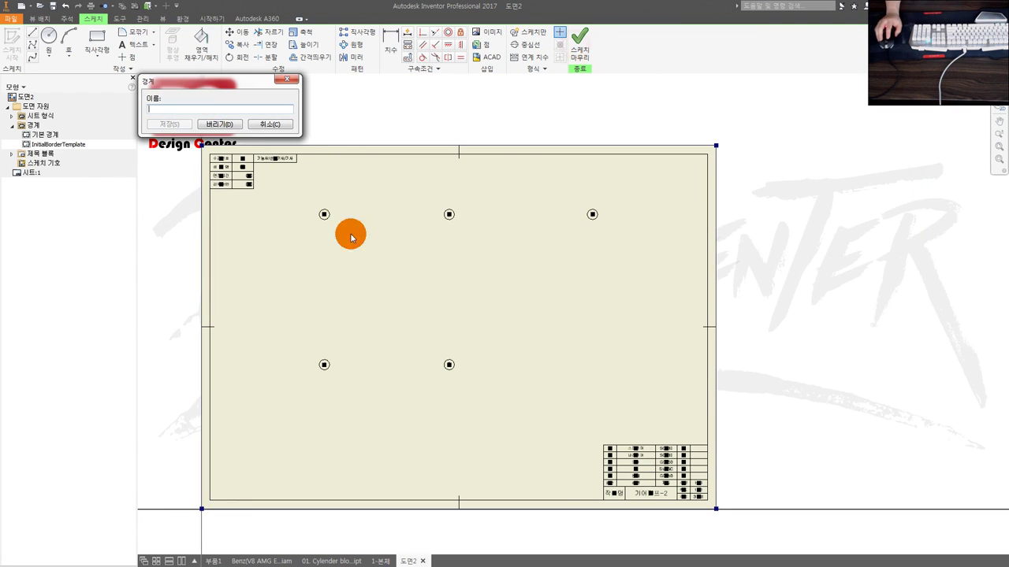
{"action": "type", "text": "1"}
{"action": "left_click", "coordinate": [169, 123]}
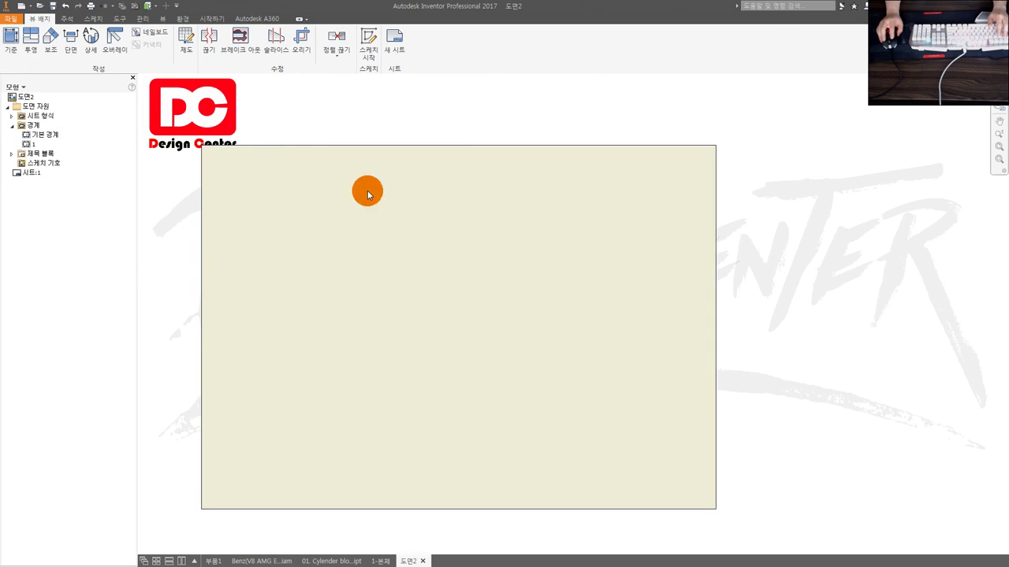
{"action": "double_click", "coordinate": [28, 145]}
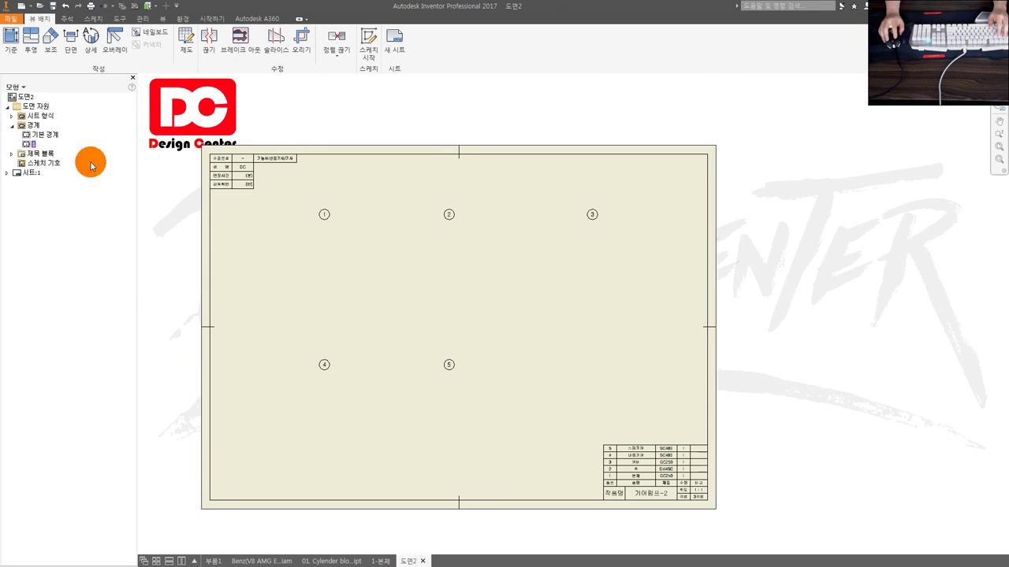
{"action": "scroll", "coordinate": [308, 216], "scroll_direction": "down", "scroll_amount": 3}
{"action": "scroll", "coordinate": [351, 233], "scroll_direction": "up", "scroll_amount": 3}
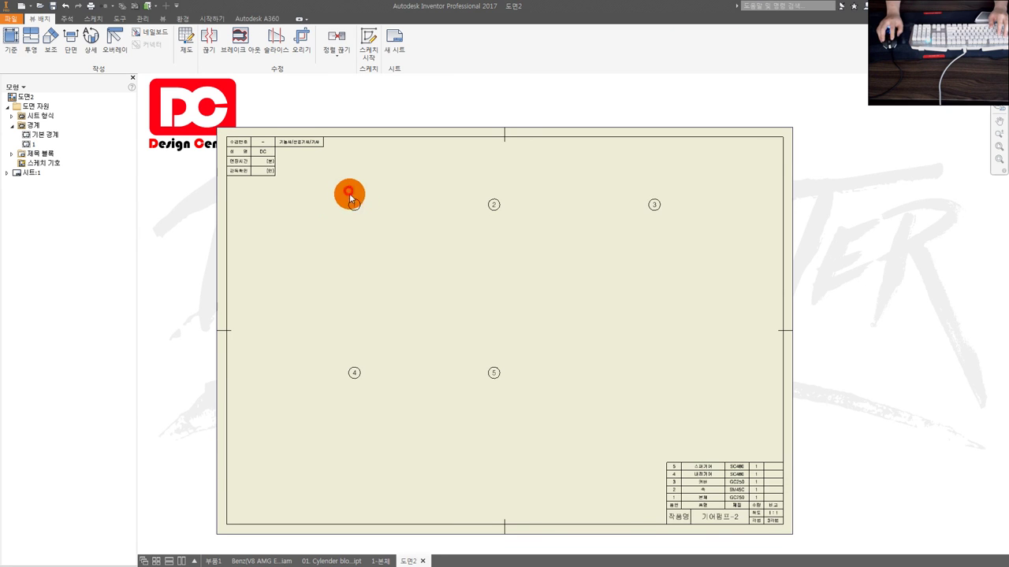
Step: Retry inserting border 1 and dismiss the existing-border message
{"action": "double_click", "coordinate": [30, 145]}
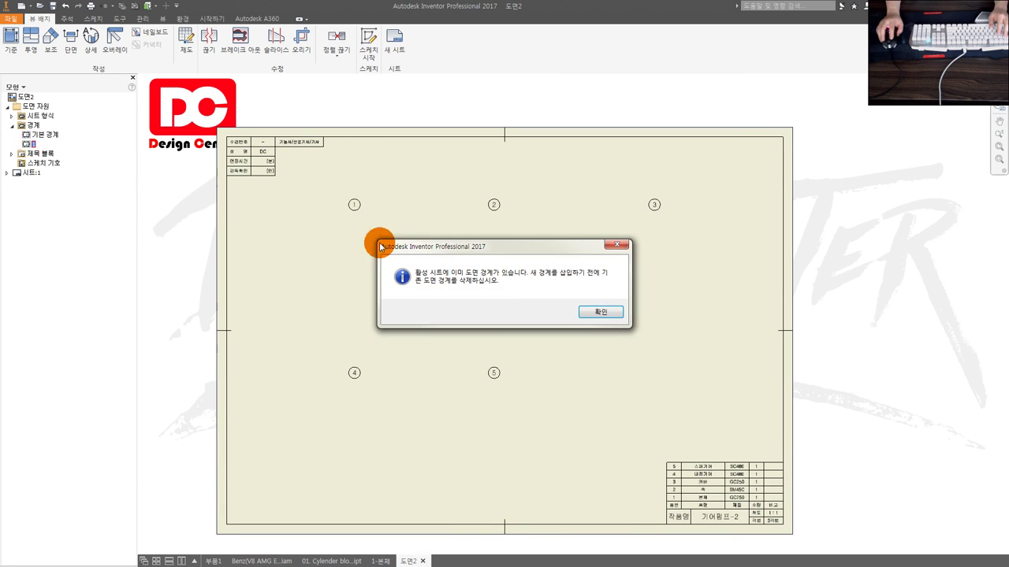
{"action": "key", "text": "Return"}
{"action": "left_click", "coordinate": [404, 200]}
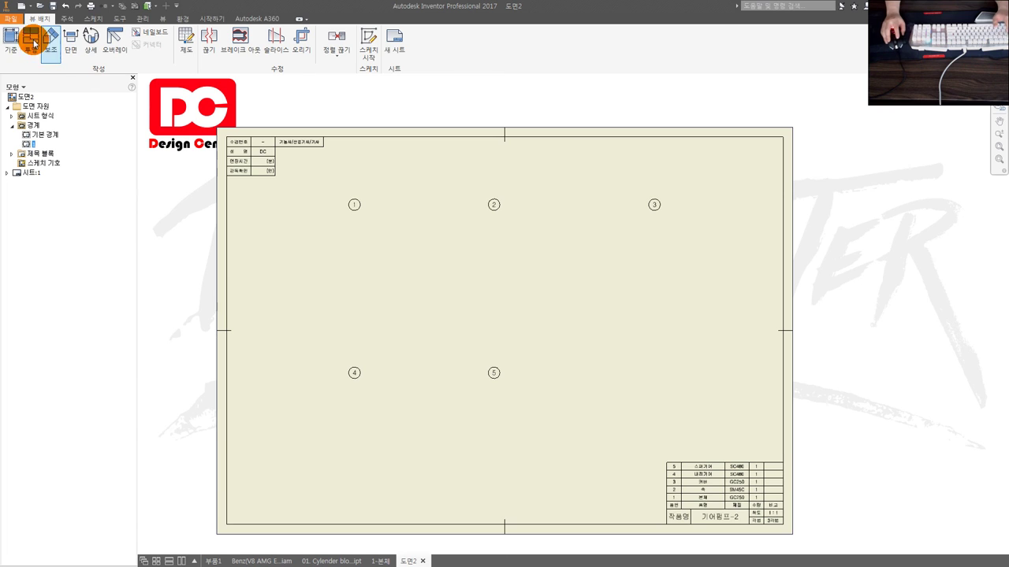
{"action": "left_click", "coordinate": [9, 20]}
{"action": "left_click", "coordinate": [432, 210]}
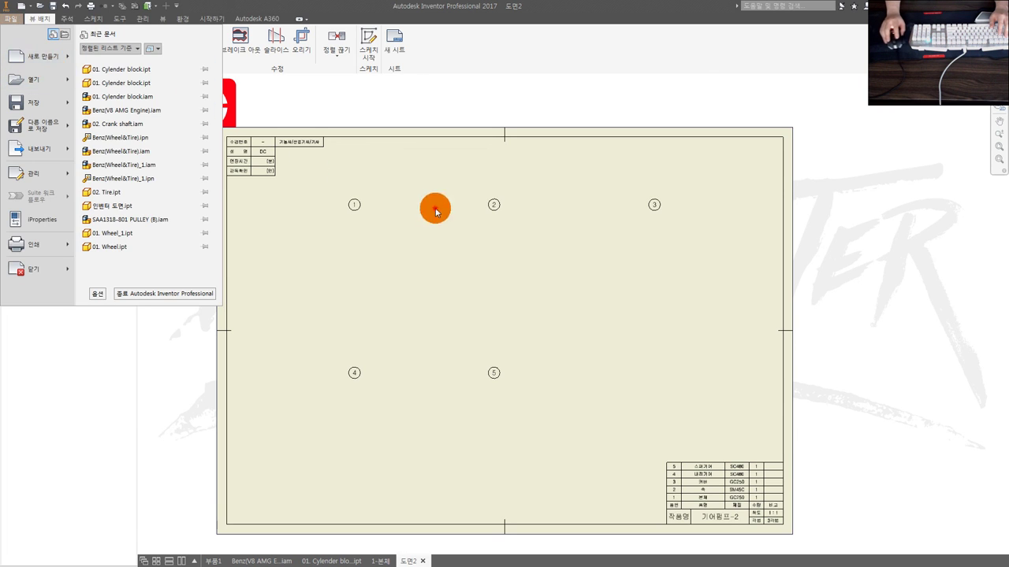
Step: Place a base view of 01. Cylender block.ipt with adjusted style and orientation
{"action": "left_click", "coordinate": [29, 45]}
{"action": "left_click", "coordinate": [361, 177]}
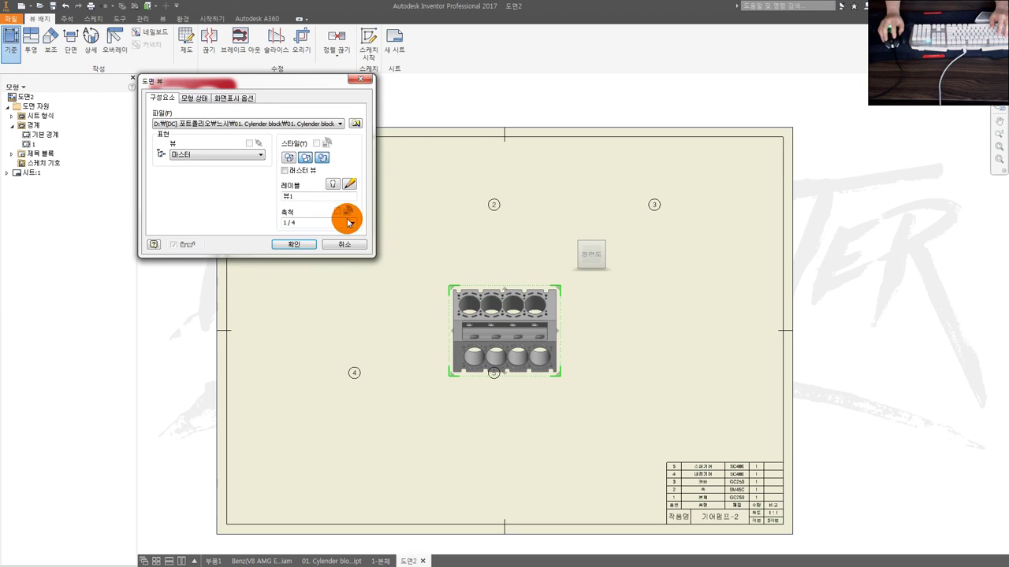
{"action": "left_click", "coordinate": [320, 157]}
{"action": "left_click", "coordinate": [590, 272]}
{"action": "left_click", "coordinate": [295, 245]}
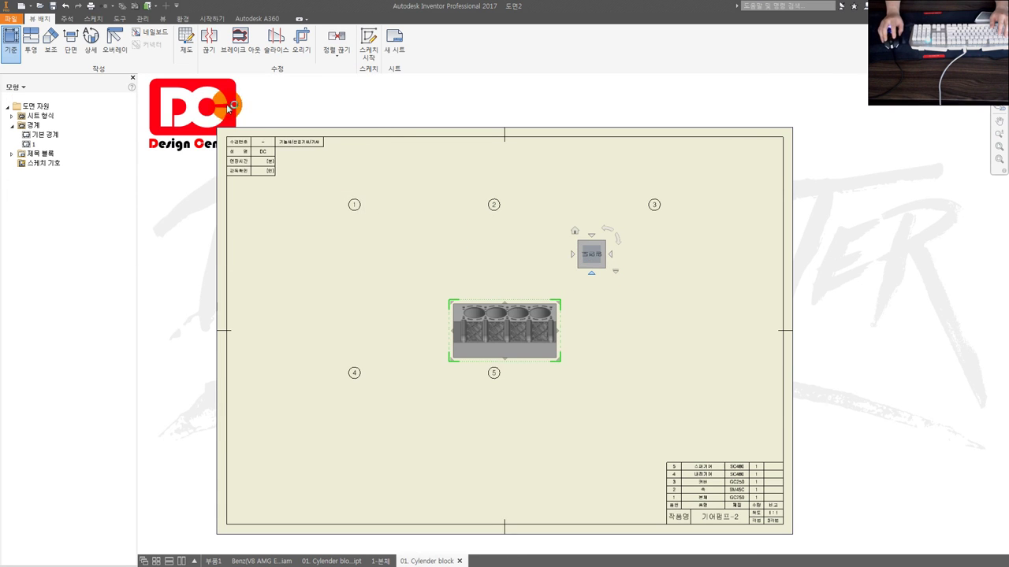
Step: Project two isometric views from the base view and move the right one under balloon ②
{"action": "left_click", "coordinate": [31, 40]}
{"action": "left_click", "coordinate": [522, 335]}
{"action": "left_click", "coordinate": [391, 272]}
{"action": "right_click", "coordinate": [627, 284]}
{"action": "left_click", "coordinate": [624, 282]}
{"action": "left_click_drag", "start_coordinate": [576, 211], "coordinate": [423, 197]}
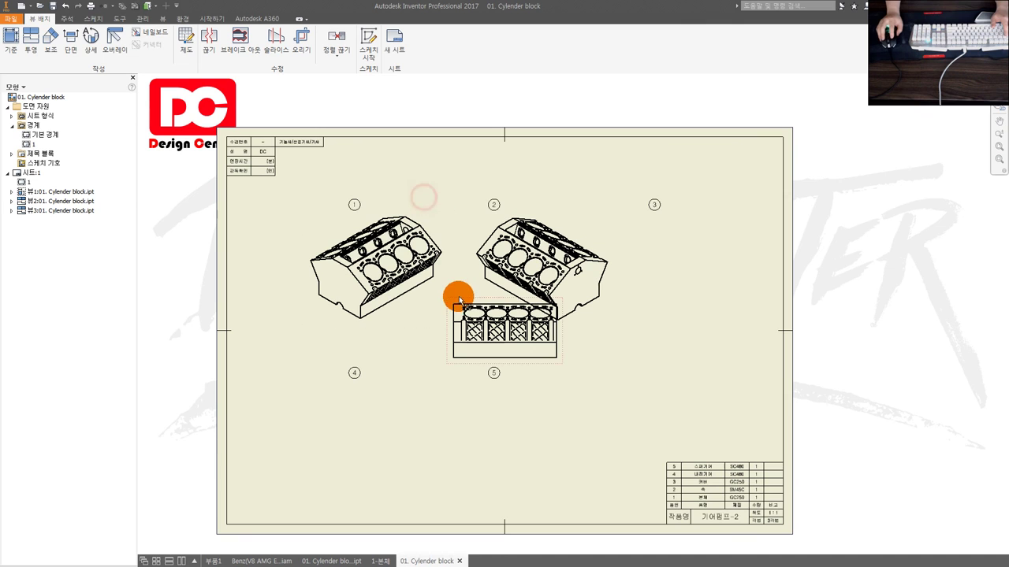
Step: Delete the base view and open the border definition for editing
{"action": "key", "text": "Delete"}
{"action": "key", "text": "Return"}
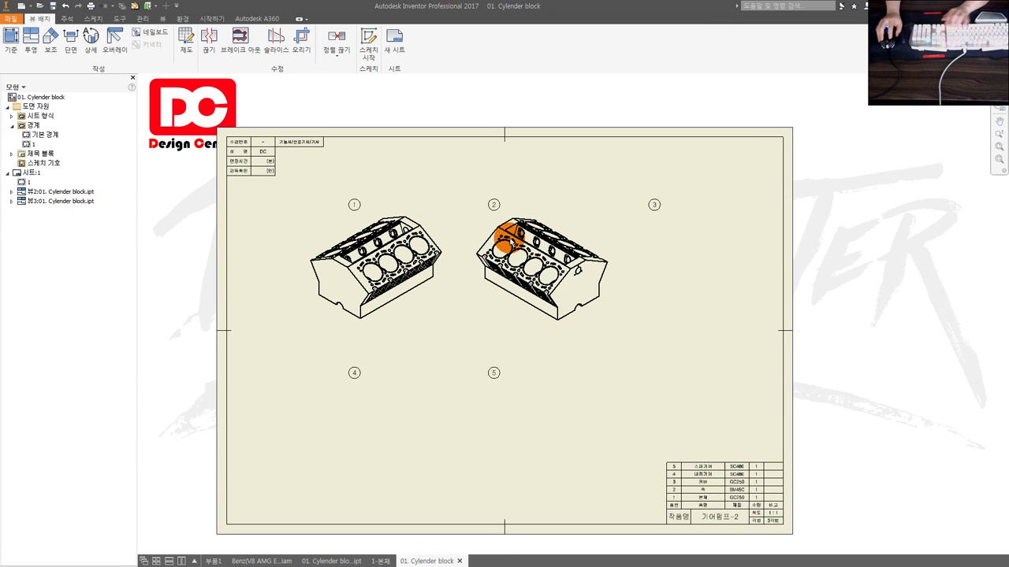
{"action": "left_click", "coordinate": [31, 140]}
{"action": "right_click", "coordinate": [30, 143]}
{"action": "left_click", "coordinate": [57, 193]}
Step: Move the border's sketch points and save the border changes
{"action": "left_click_drag", "start_coordinate": [398, 166], "coordinate": [476, 170]}
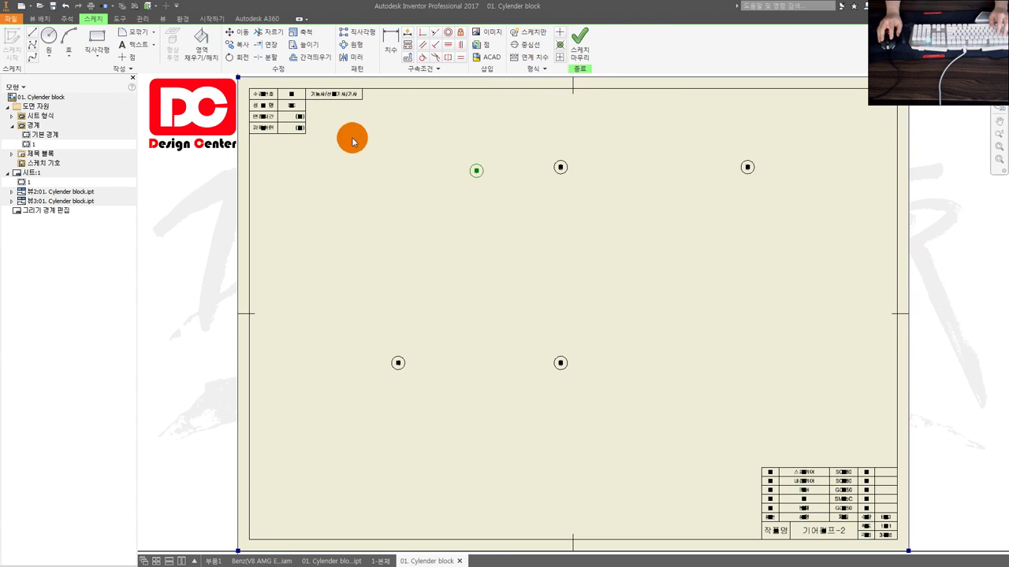
{"action": "left_click_drag", "start_coordinate": [352, 138], "coordinate": [639, 417]}
{"action": "left_click_drag", "start_coordinate": [666, 148], "coordinate": [826, 234], "text": "ctrl"}
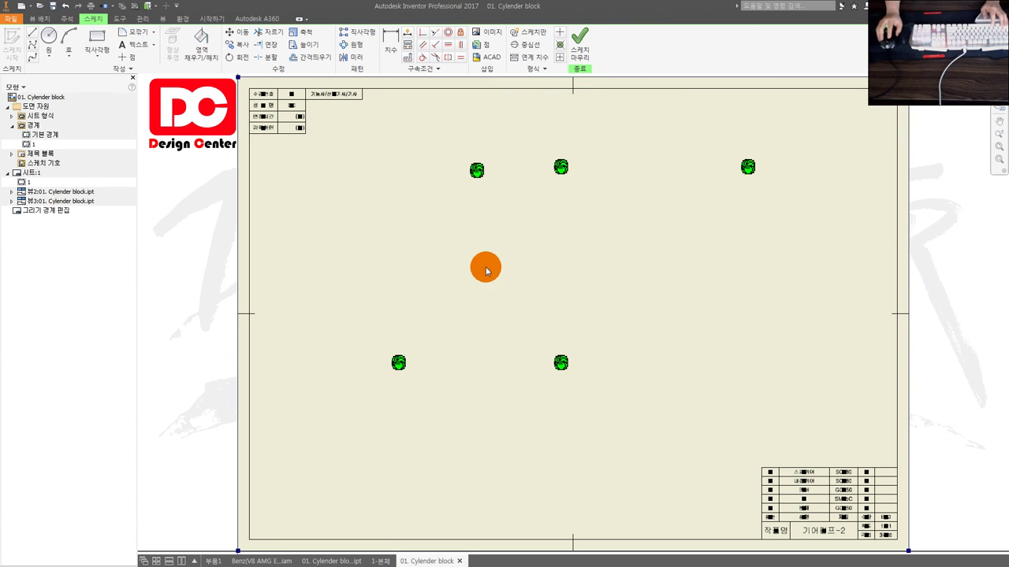
{"action": "left_click", "coordinate": [577, 53]}
{"action": "left_click", "coordinate": [416, 300]}
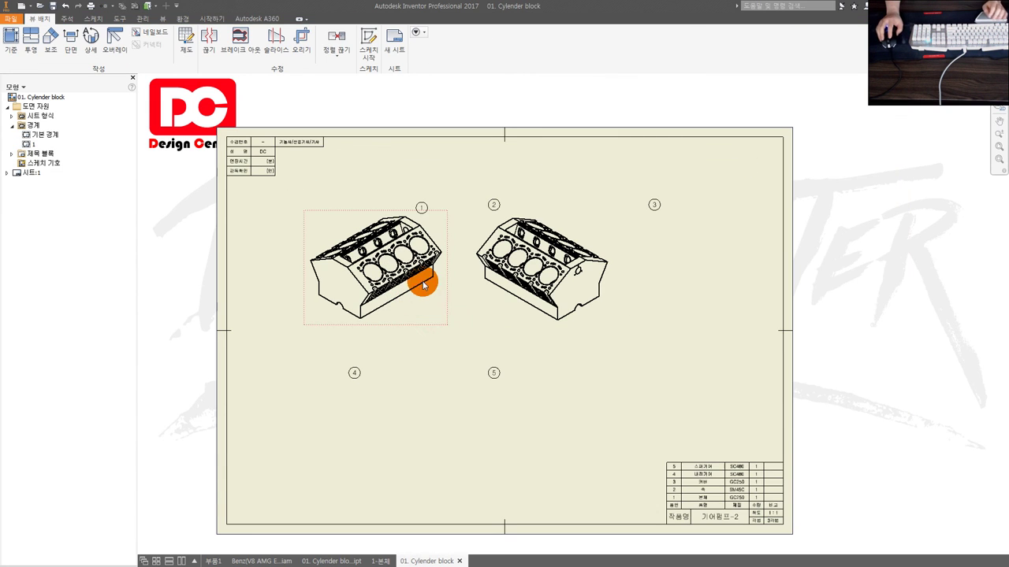
Step: Add a sheet sketch, then delete the stray balloon points from the border definition
{"action": "left_click", "coordinate": [30, 173]}
{"action": "left_click", "coordinate": [366, 43]}
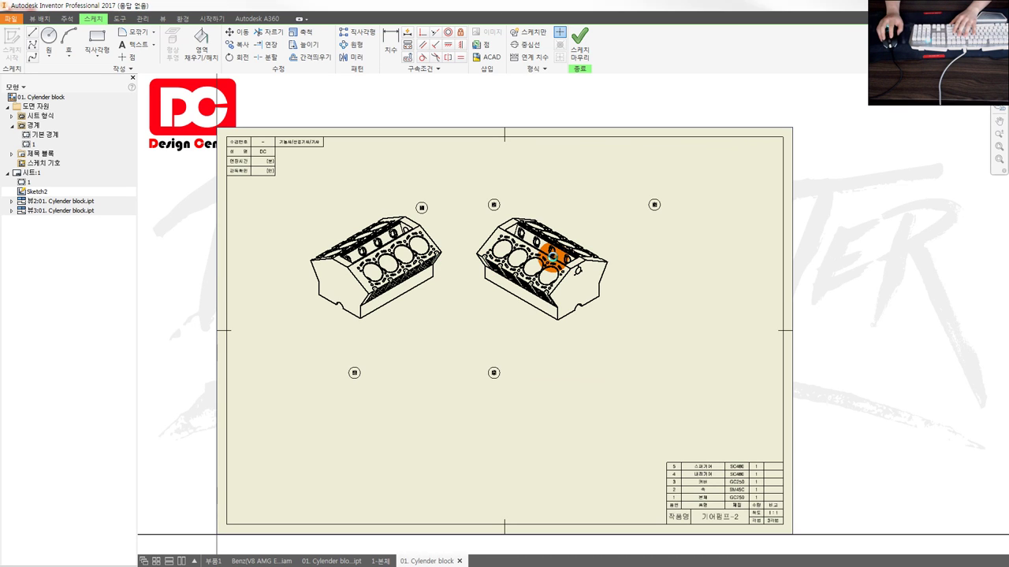
{"action": "left_click", "coordinate": [580, 43]}
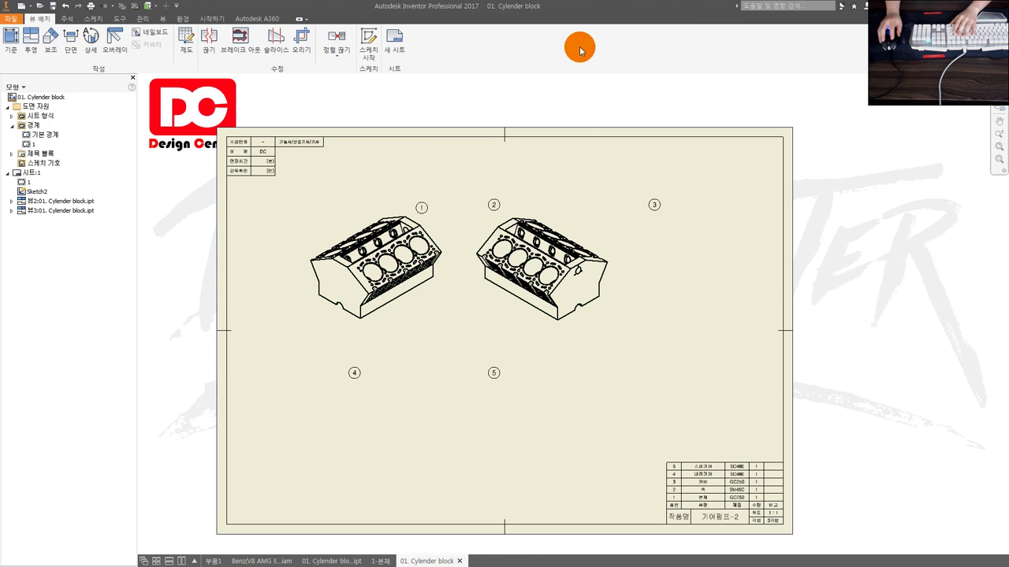
{"action": "right_click", "coordinate": [36, 145]}
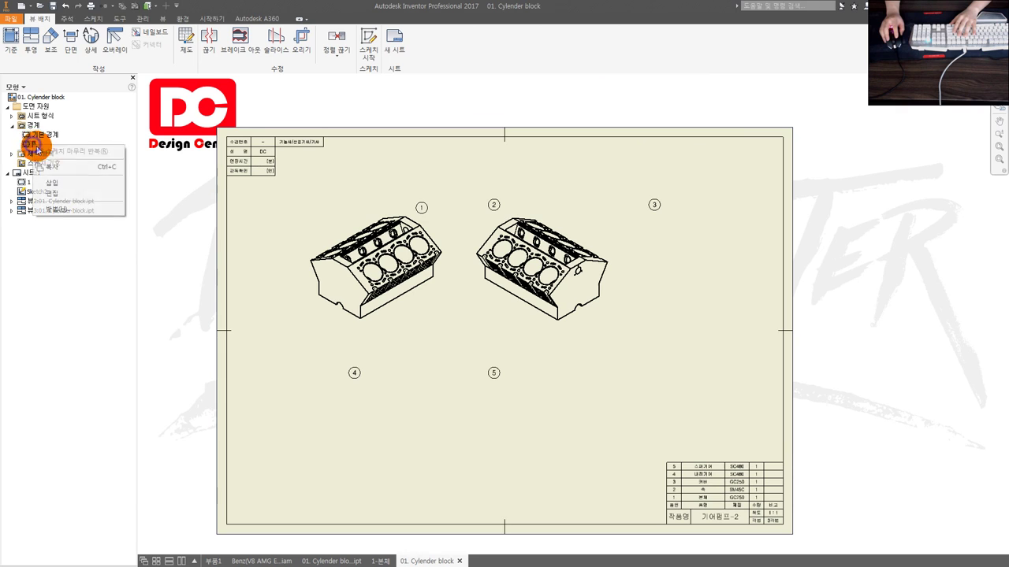
{"action": "left_click", "coordinate": [57, 192]}
{"action": "left_click_drag", "start_coordinate": [326, 137], "coordinate": [815, 439]}
{"action": "key", "text": "Delete"}
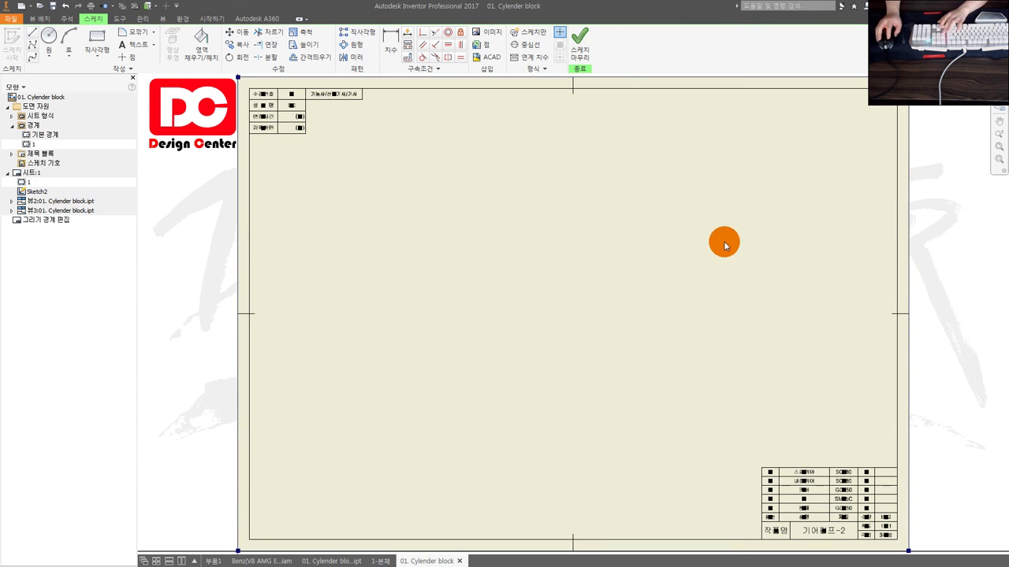
{"action": "left_click", "coordinate": [576, 41]}
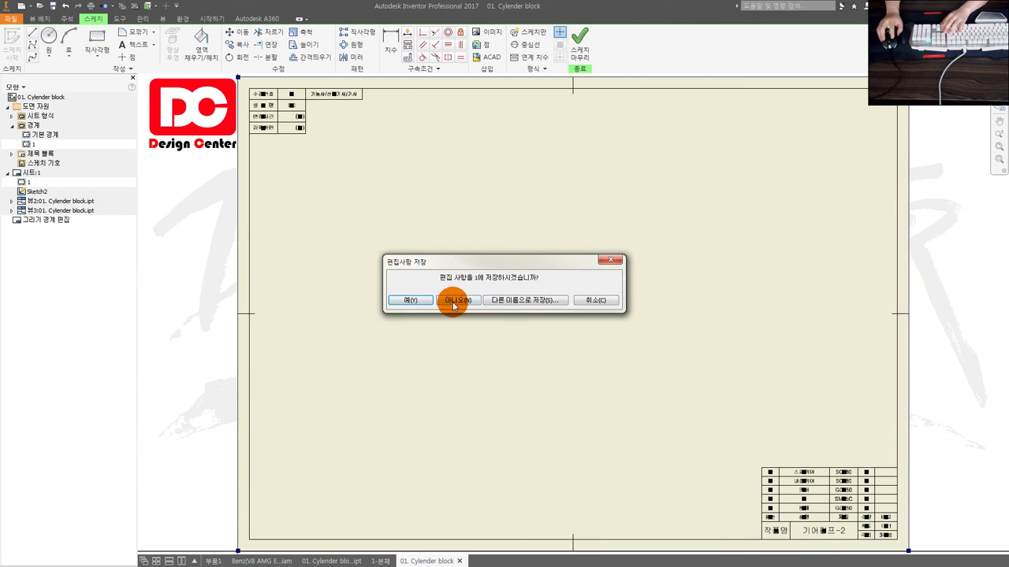
{"action": "left_click", "coordinate": [411, 302]}
Step: Reposition the balloon points in the balloon sketch, putting 2 and 3 at the upper right
{"action": "left_click", "coordinate": [427, 207]}
{"action": "key", "text": "s"}
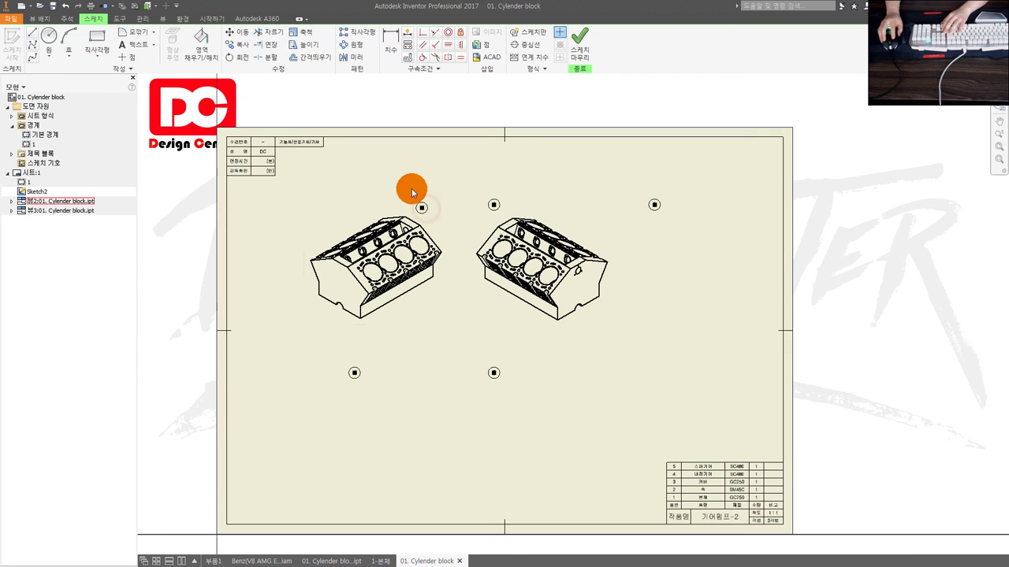
{"action": "left_click", "coordinate": [450, 205]}
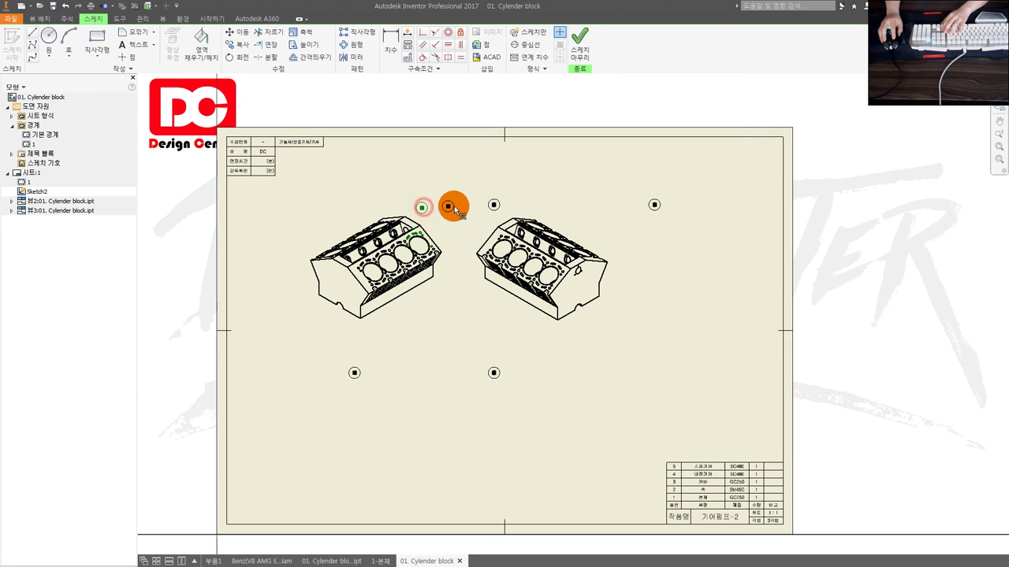
{"action": "left_click_drag", "start_coordinate": [315, 349], "coordinate": [435, 407]}
{"action": "left_click", "coordinate": [354, 373]}
{"action": "left_click_drag", "start_coordinate": [498, 373], "coordinate": [561, 416]}
{"action": "left_click", "coordinate": [580, 49]}
{"action": "left_click", "coordinate": [372, 214]}
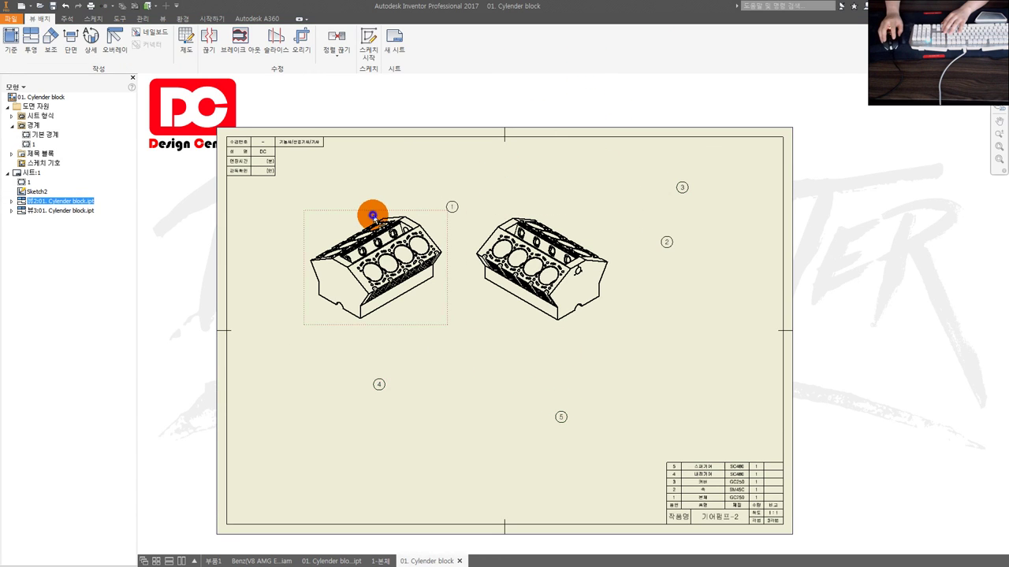
Step: Switch the left cylinder-block view to Shaded style
{"action": "right_click", "coordinate": [372, 214]}
{"action": "left_click", "coordinate": [319, 226]}
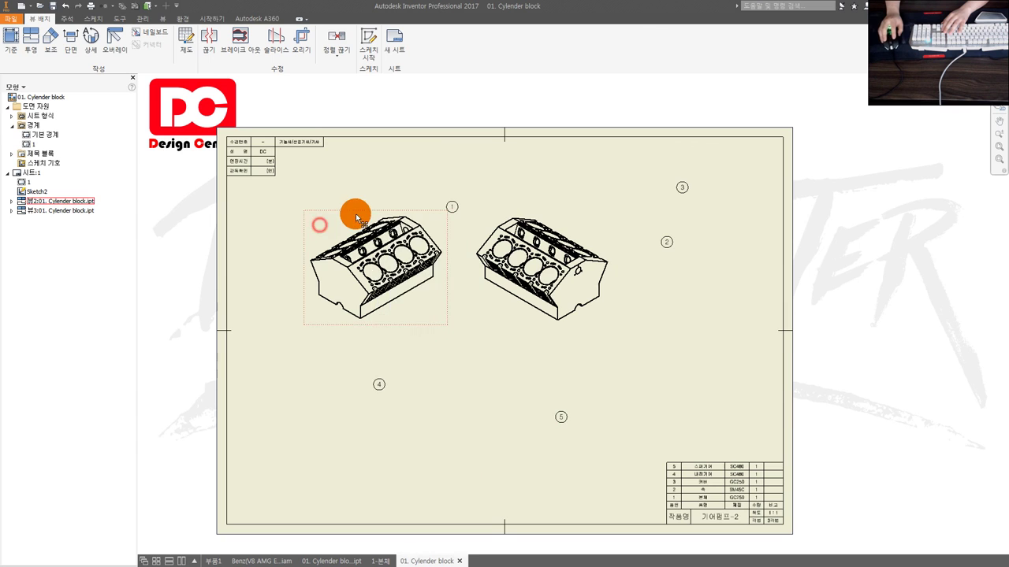
{"action": "right_click", "coordinate": [357, 218]}
{"action": "left_click", "coordinate": [387, 288]}
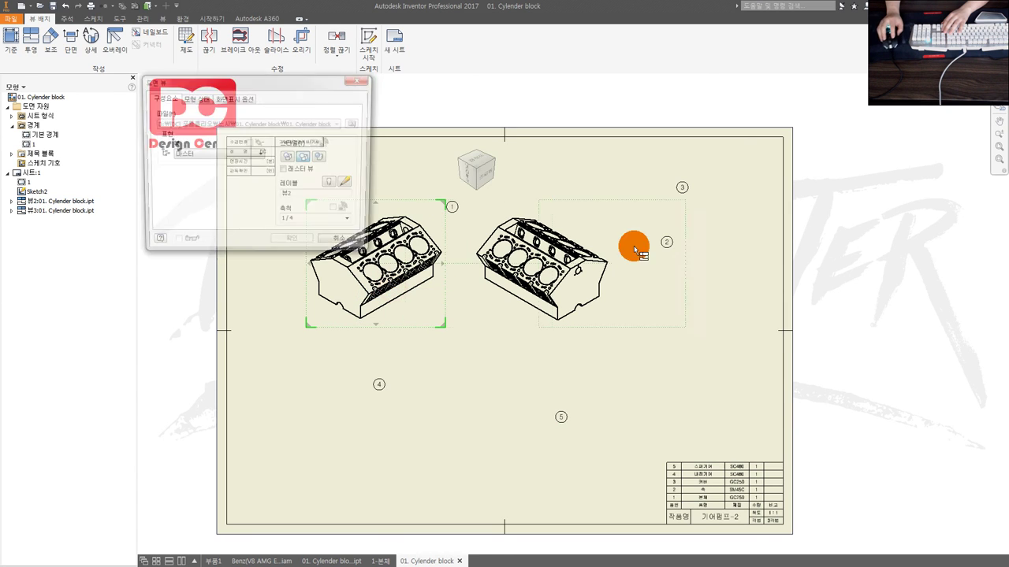
{"action": "left_click", "coordinate": [326, 154]}
{"action": "left_click", "coordinate": [299, 244]}
Step: Switch the right cylinder-block view to Shaded style
{"action": "left_click", "coordinate": [527, 208]}
{"action": "right_click", "coordinate": [525, 213]}
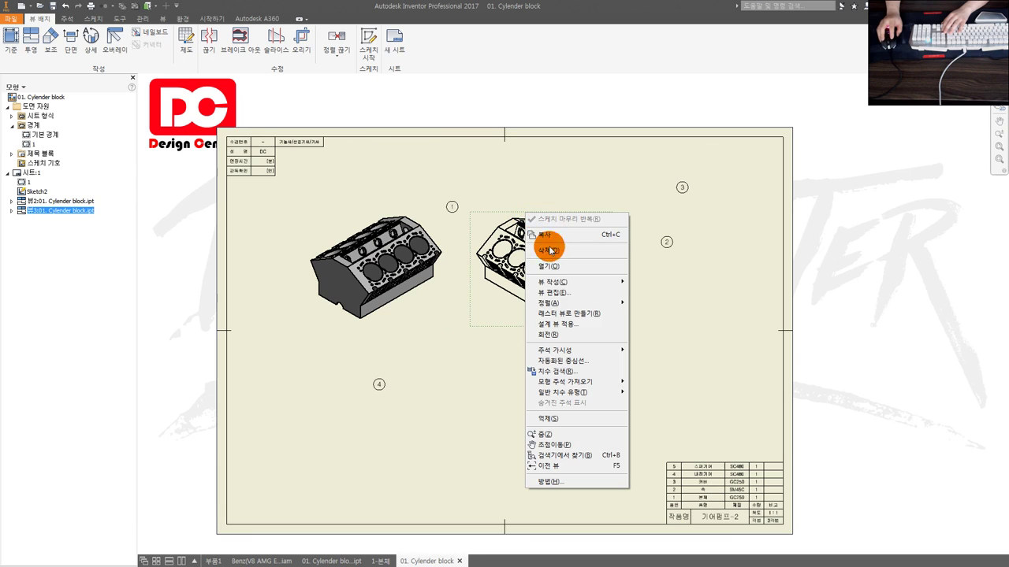
{"action": "left_click", "coordinate": [555, 292]}
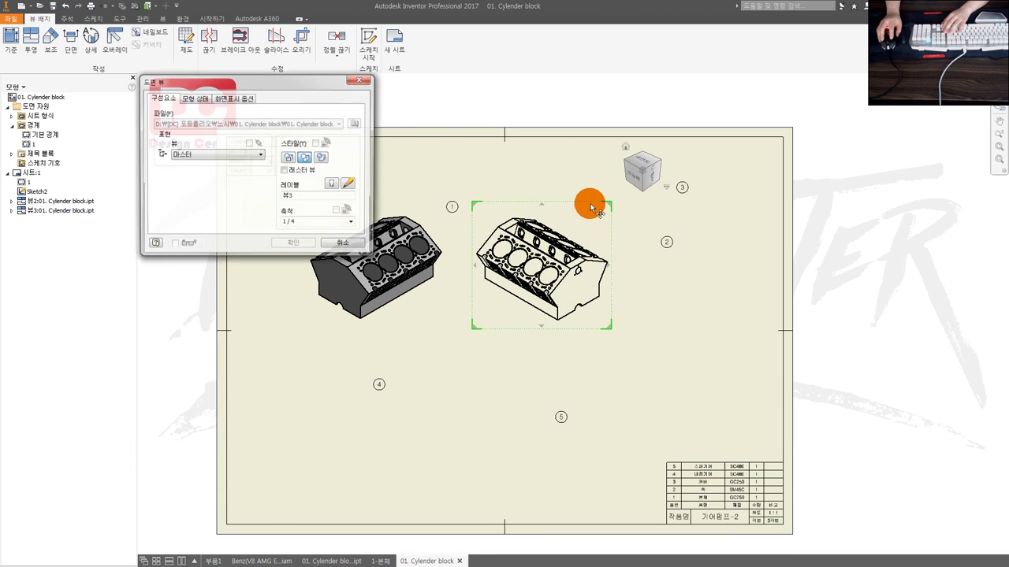
{"action": "left_click", "coordinate": [322, 157]}
{"action": "left_click", "coordinate": [293, 245]}
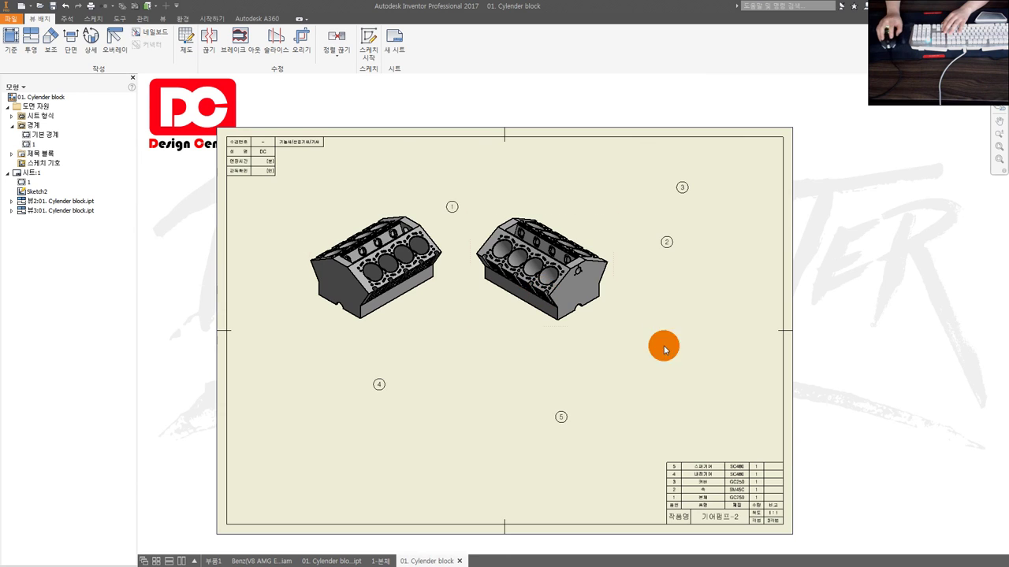
{"action": "scroll", "coordinate": [741, 445], "scroll_direction": "up", "scroll_amount": 3}
{"action": "scroll", "coordinate": [720, 457], "scroll_direction": "down", "scroll_amount": 2}
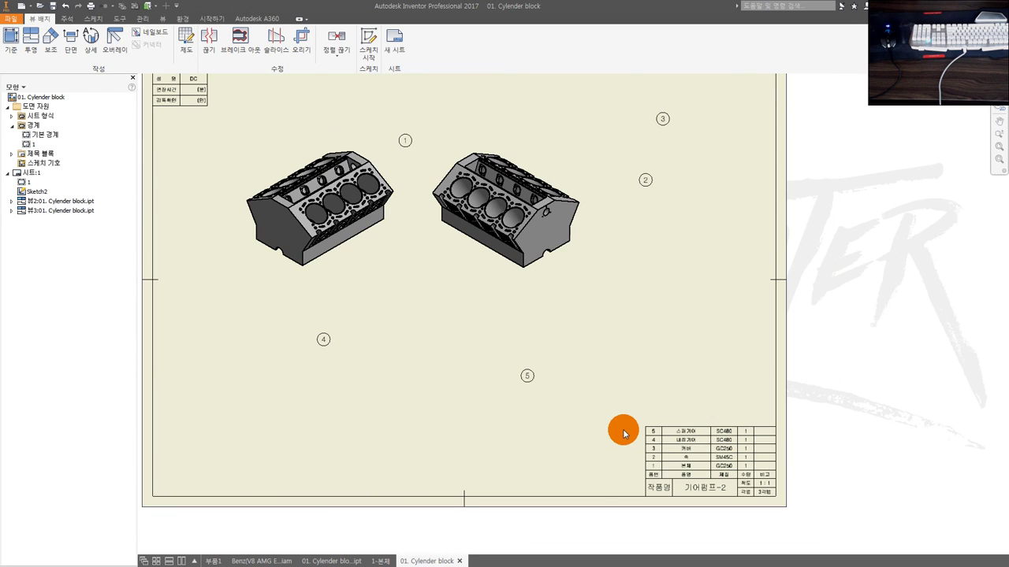
{"action": "scroll", "coordinate": [634, 422], "scroll_direction": "down", "scroll_amount": 2}
{"action": "scroll", "coordinate": [594, 407], "scroll_direction": "up", "scroll_amount": 2}
{"action": "scroll", "coordinate": [583, 399], "scroll_direction": "down", "scroll_amount": 2}
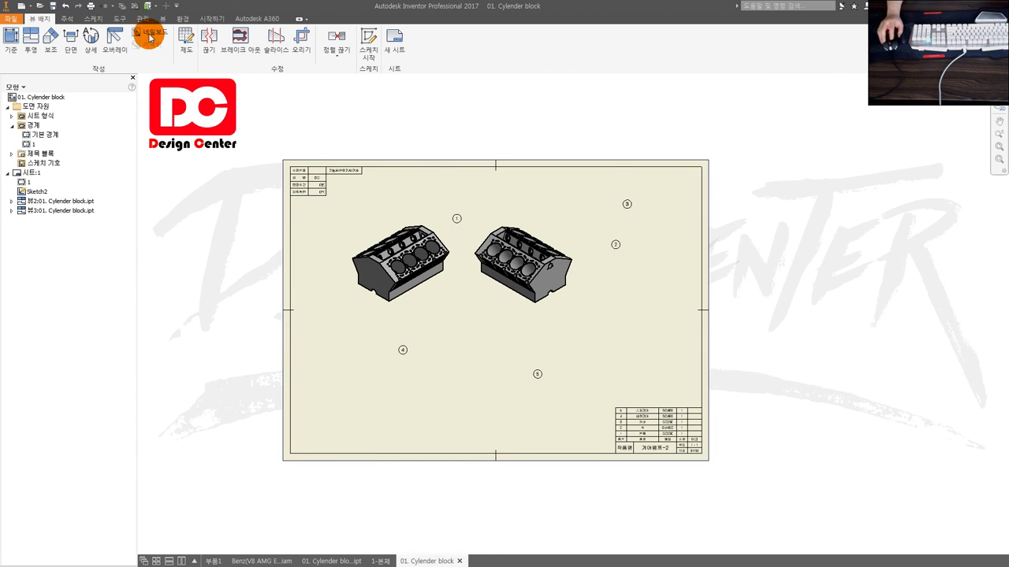
{"action": "left_click", "coordinate": [5, 18]}
{"action": "mouse_move", "coordinate": [38, 125]}
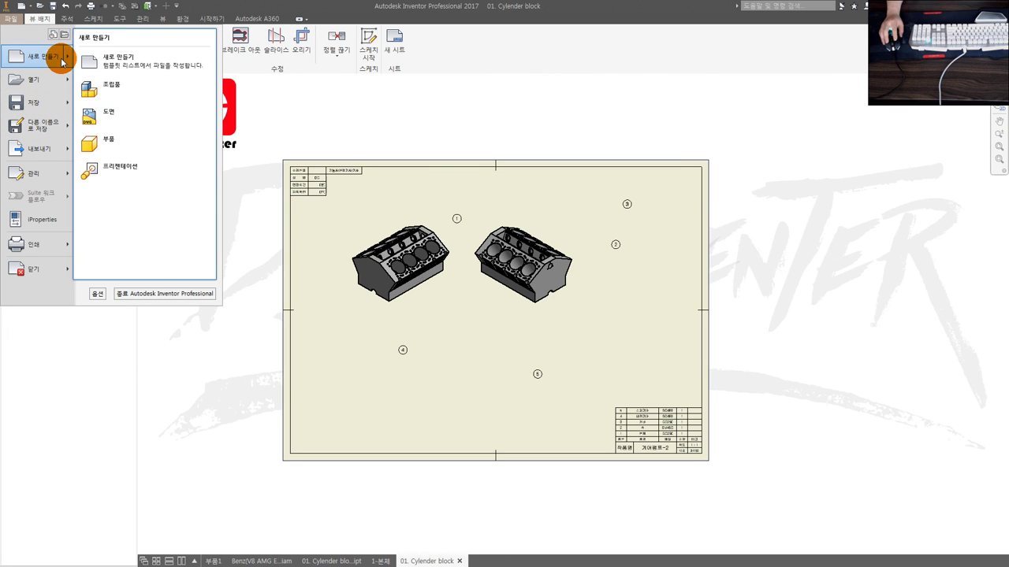
Step: Export the sheet as '01. Cylender block.pdf' to the Desktop
{"action": "mouse_move", "coordinate": [35, 148]}
{"action": "left_click", "coordinate": [112, 125]}
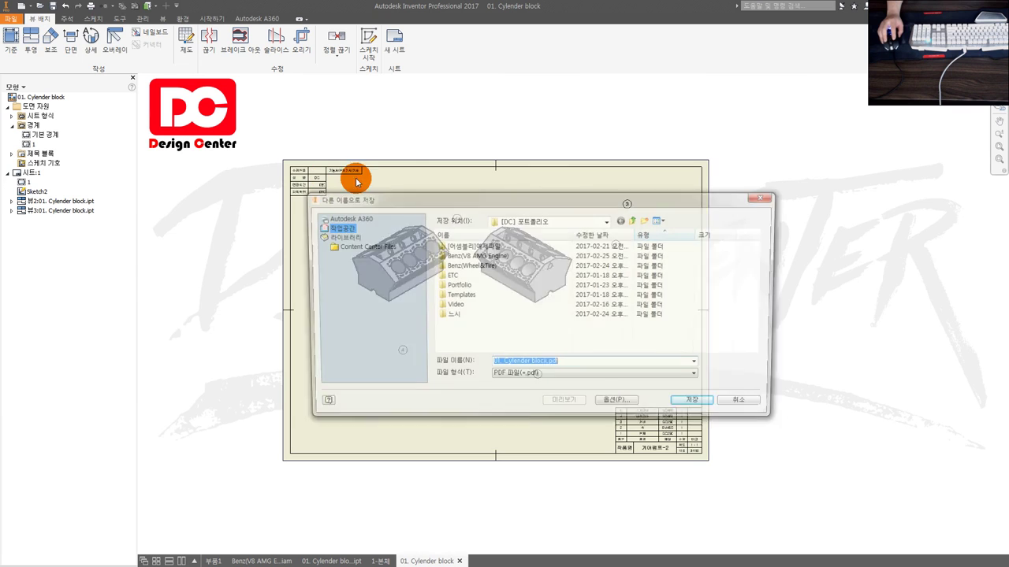
{"action": "left_click", "coordinate": [523, 220]}
{"action": "left_click", "coordinate": [523, 240]}
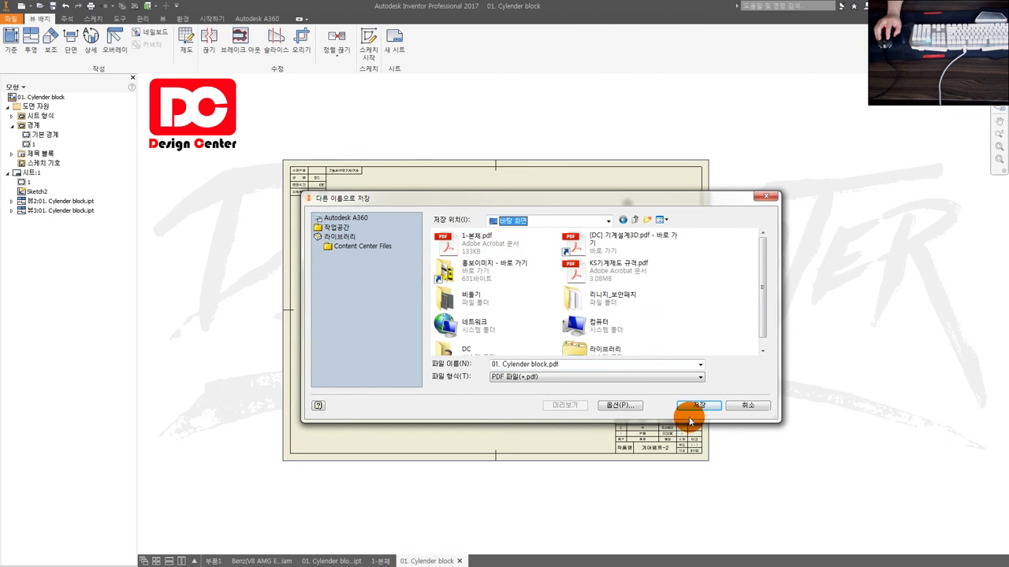
{"action": "left_click", "coordinate": [698, 411]}
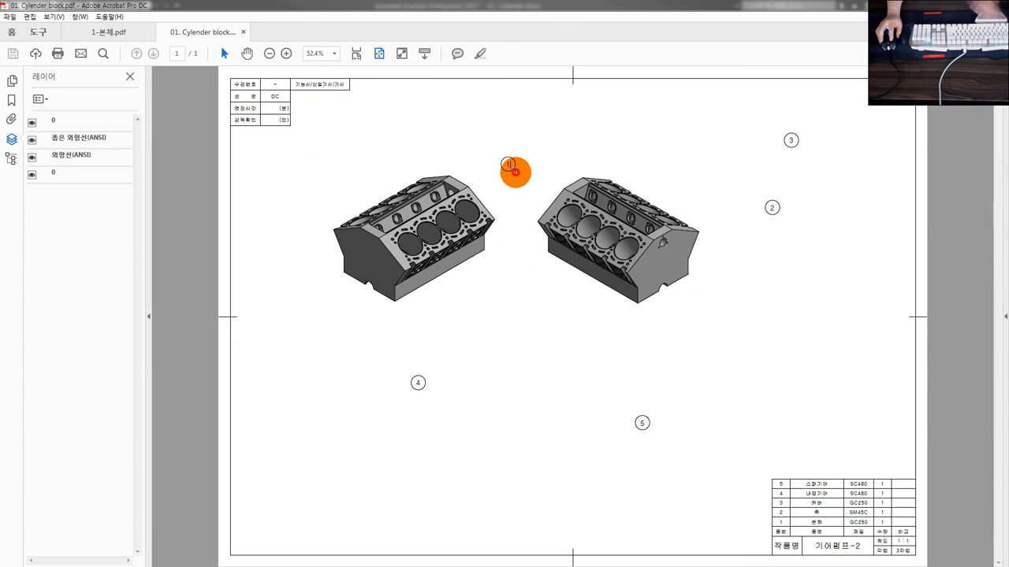
Step: Zoom through the '01. Cylender block' PDF in Acrobat, close its tab, and return to Inventor
{"action": "scroll", "coordinate": [513, 169], "scroll_direction": "up", "scroll_amount": 1, "text": "ctrl"}
{"action": "scroll", "coordinate": [578, 193], "scroll_direction": "up", "scroll_amount": 1, "text": "ctrl"}
{"action": "scroll", "coordinate": [578, 192], "scroll_direction": "down", "scroll_amount": 3, "text": "ctrl"}
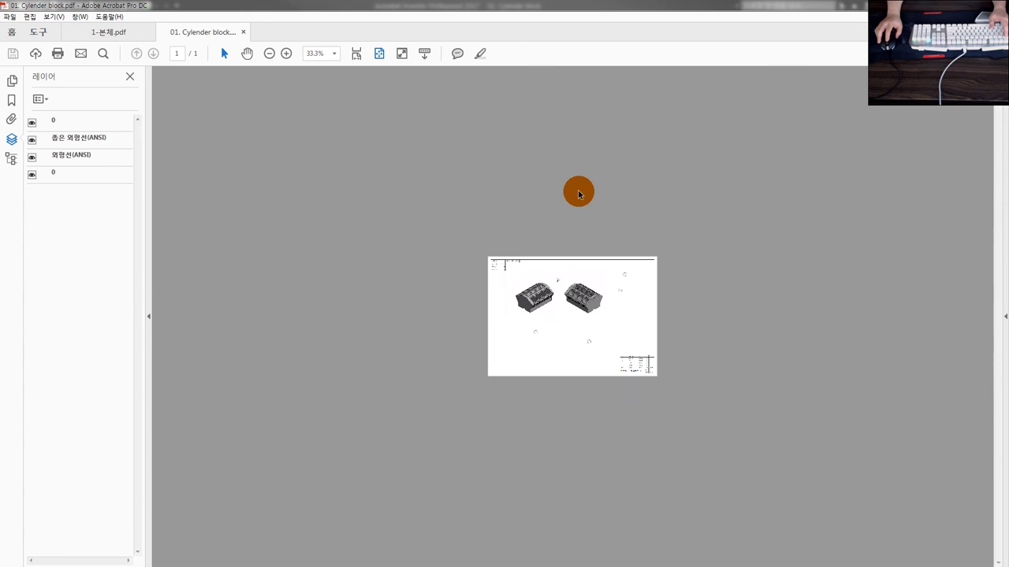
{"action": "scroll", "coordinate": [628, 268], "scroll_direction": "up", "scroll_amount": 1, "text": "ctrl"}
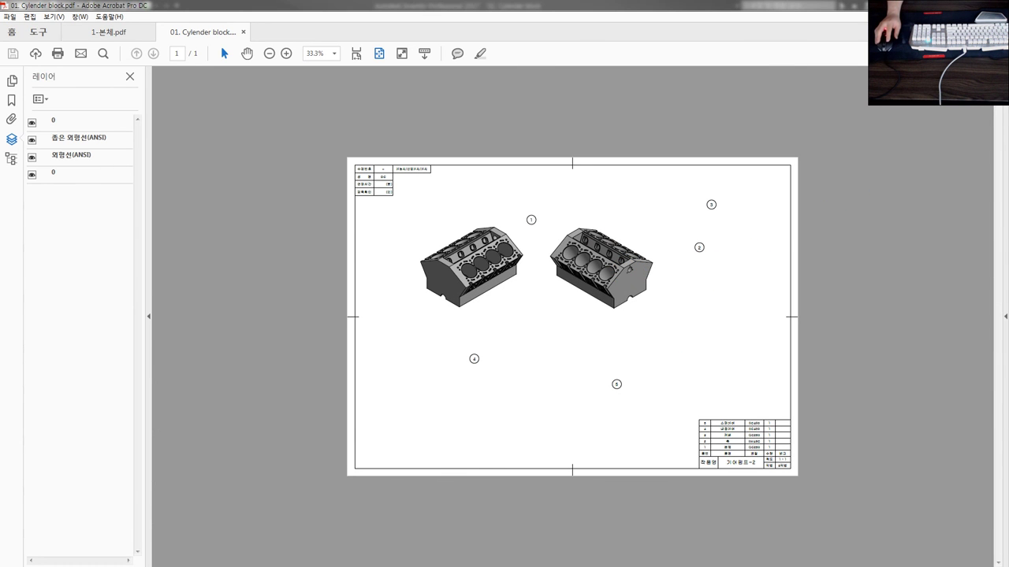
{"action": "left_click", "coordinate": [569, 308]}
{"action": "left_click", "coordinate": [244, 33]}
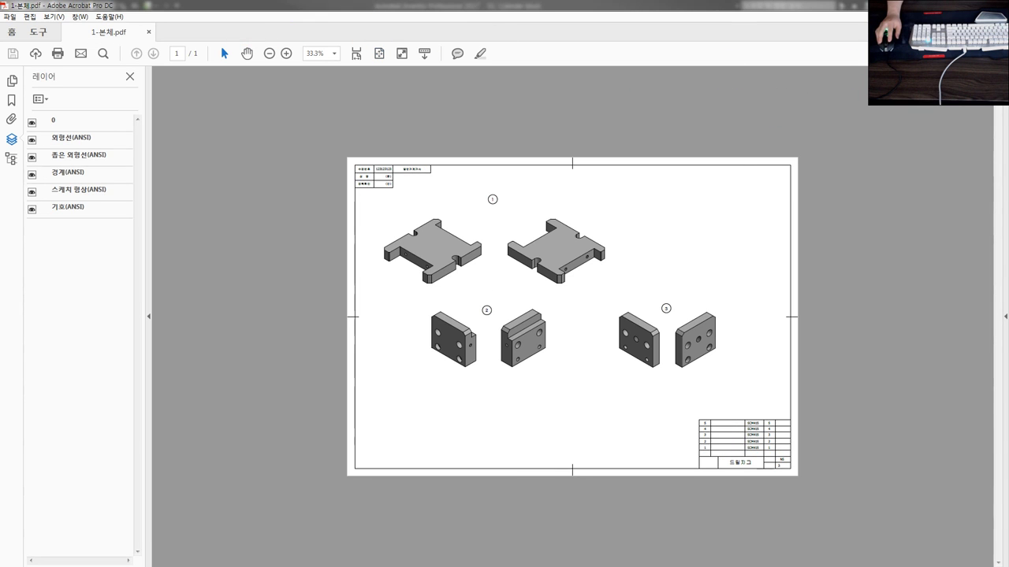
{"action": "left_click", "coordinate": [566, 218]}
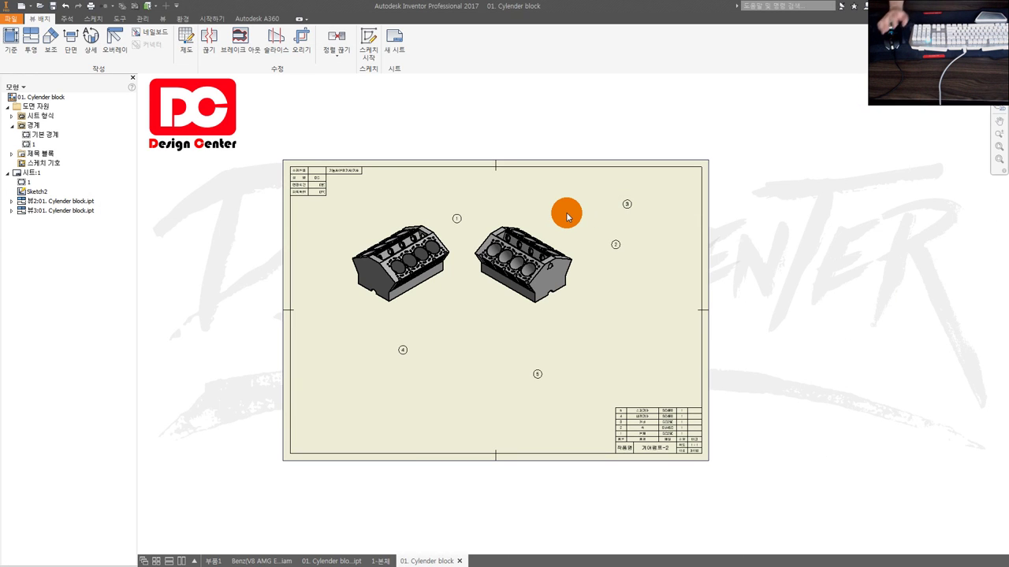